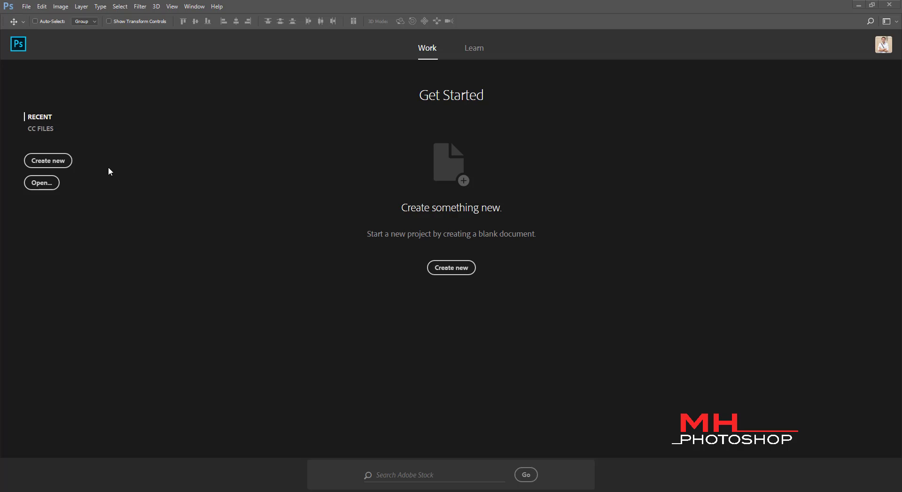
- Start a new blank document from the Start screen's Create new button
click(48, 161)
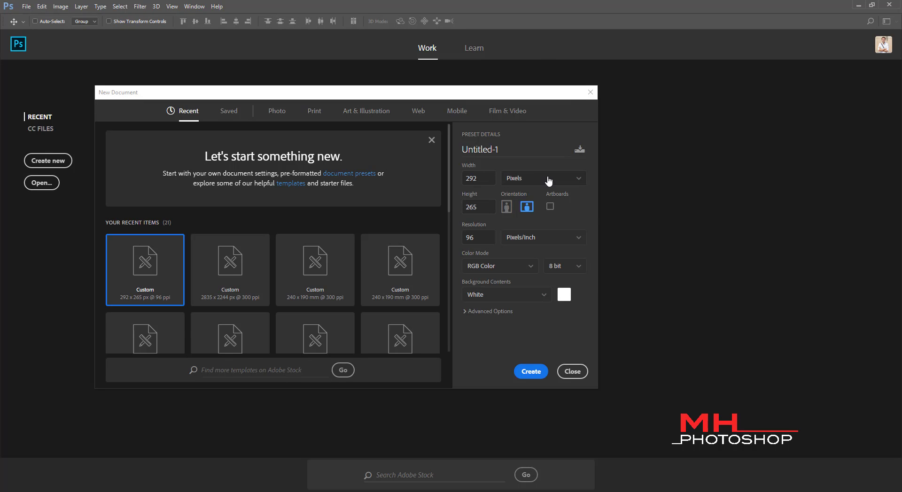
- Create a 230 × 310 mm document at 300 pixels per inch
click(547, 181)
click(520, 246)
click(467, 179)
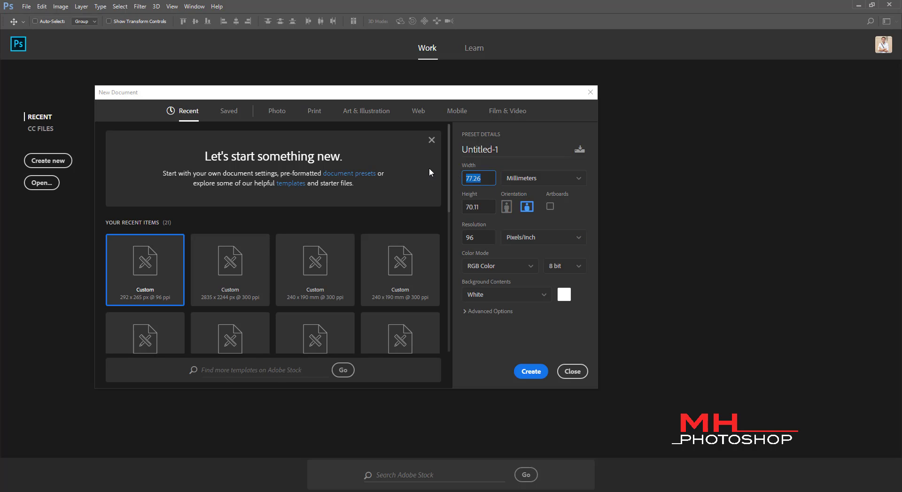
text(230)
key(Tab)
text(31)
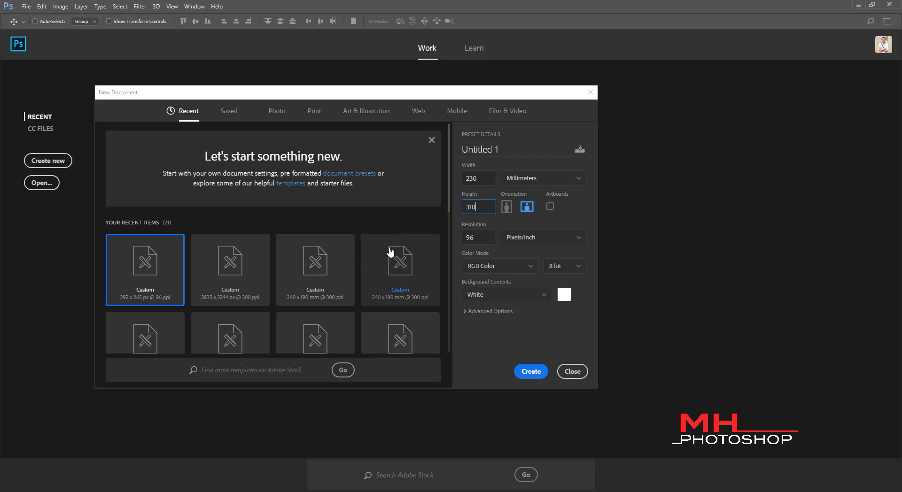
text(0)
key(Tab)
text(0)
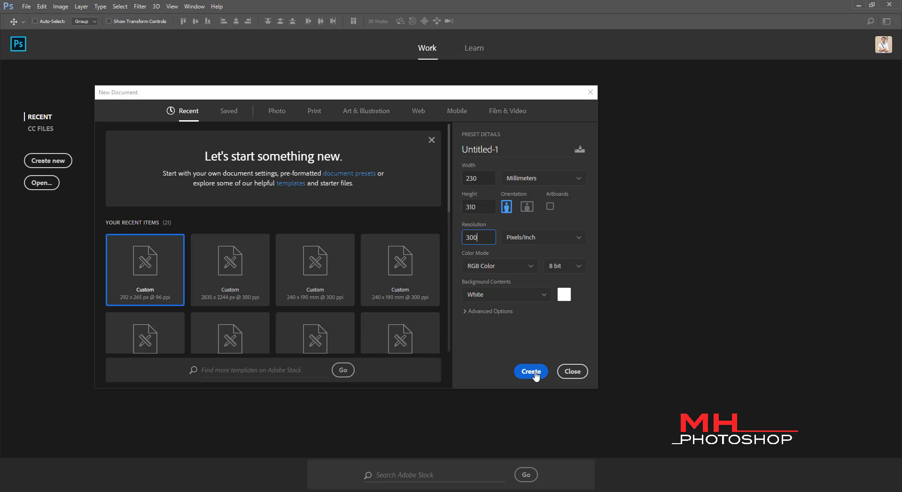
click(529, 379)
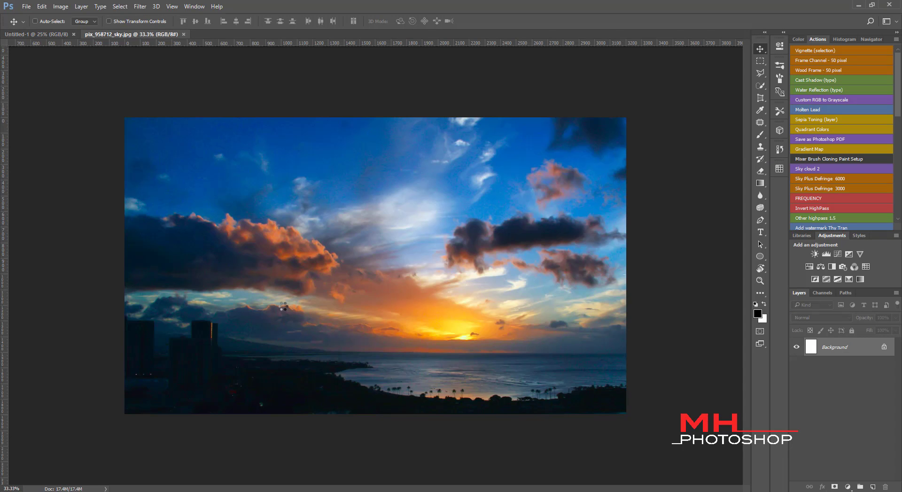
- Copy the sky photo into Untitled-1 and enlarge it over all but a bottom strip
mouse_move(789, 345)
mouse_down()
mouse_move(466, 280)
mouse_move(357, 348)
mouse_up()
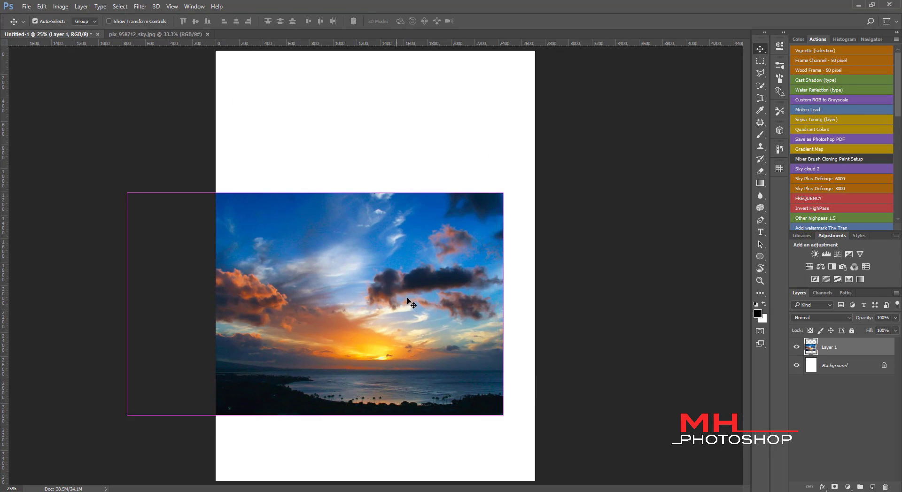
key(ctrl+t)
drag(502, 192, 686, 85)
drag(523, 172, 515, 134)
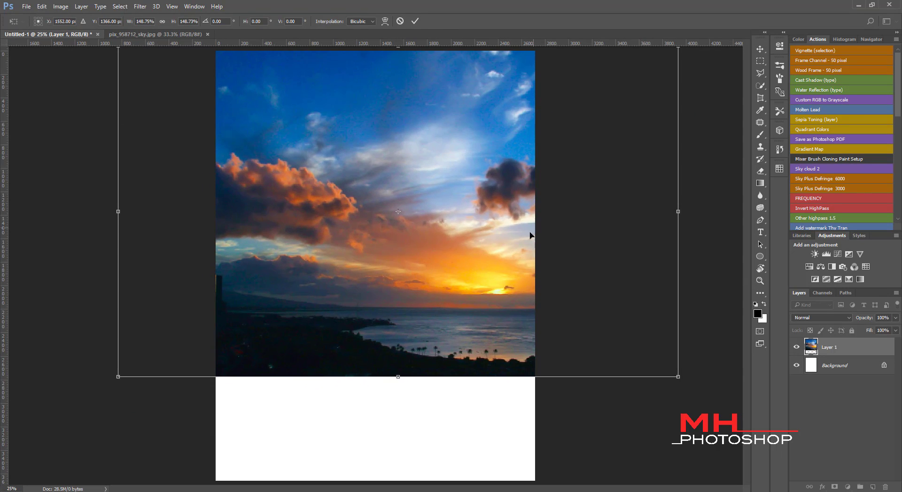
drag(682, 392, 766, 437)
drag(638, 367, 572, 377)
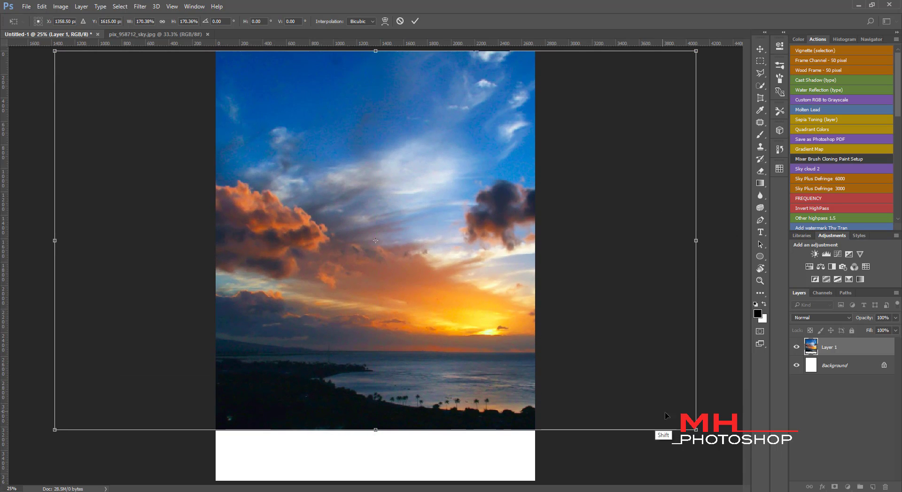
drag(692, 433, 715, 448)
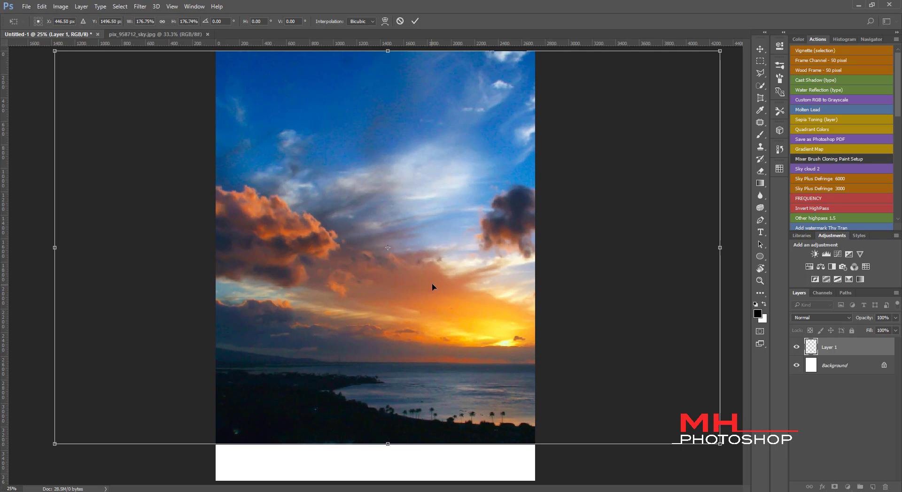
mouse_move(433, 284)
mouse_down()
mouse_move(484, 327)
mouse_move(520, 336)
mouse_up()
key(Return)
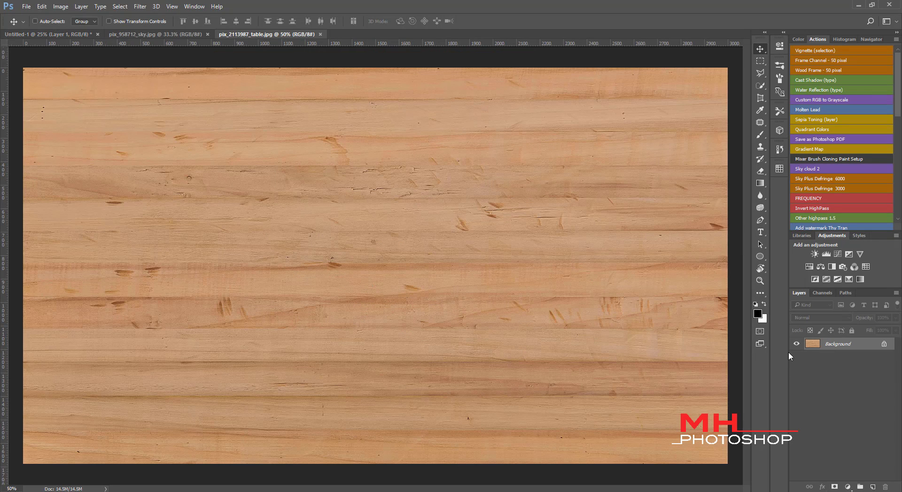
- Place the table image along the bottom, darkened by a clipped Hue/Saturation at Lightness −26
mouse_move(793, 347)
mouse_down()
mouse_move(214, 215)
mouse_move(501, 314)
mouse_move(386, 384)
mouse_move(413, 397)
mouse_move(431, 376)
mouse_up()
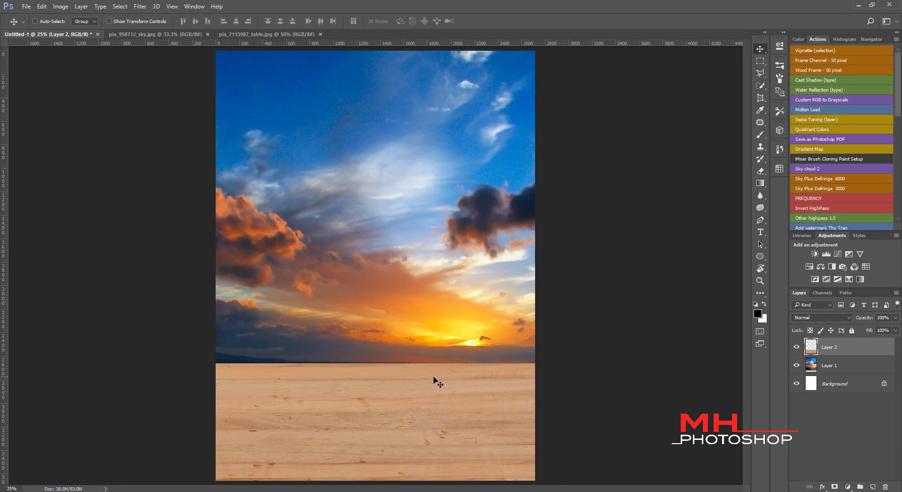
drag(375, 351, 374, 348)
click(816, 267)
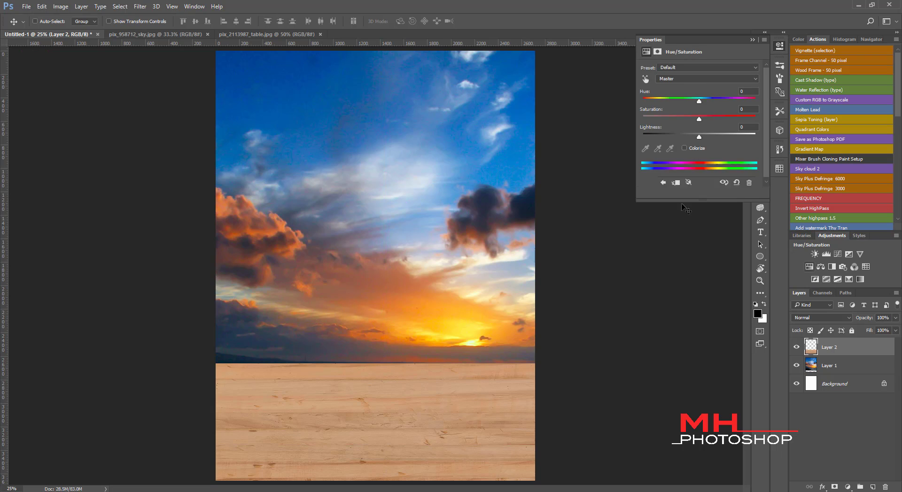
drag(699, 137, 685, 137)
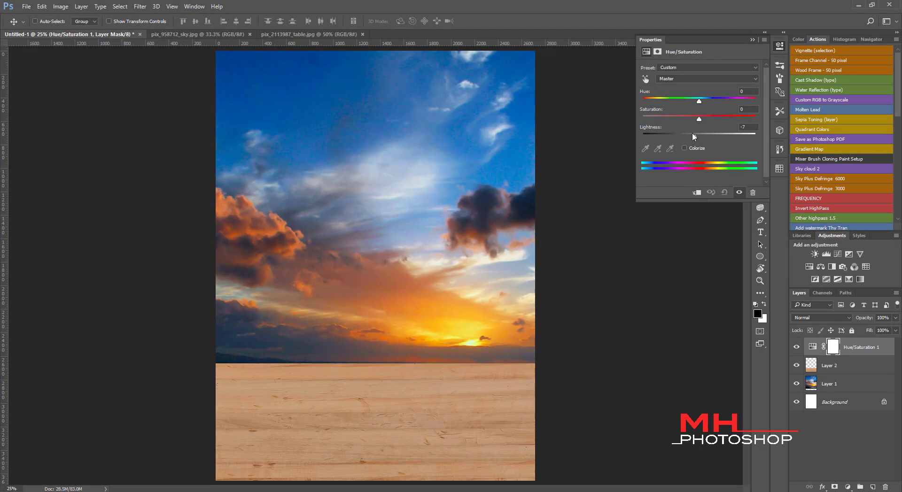
click(696, 193)
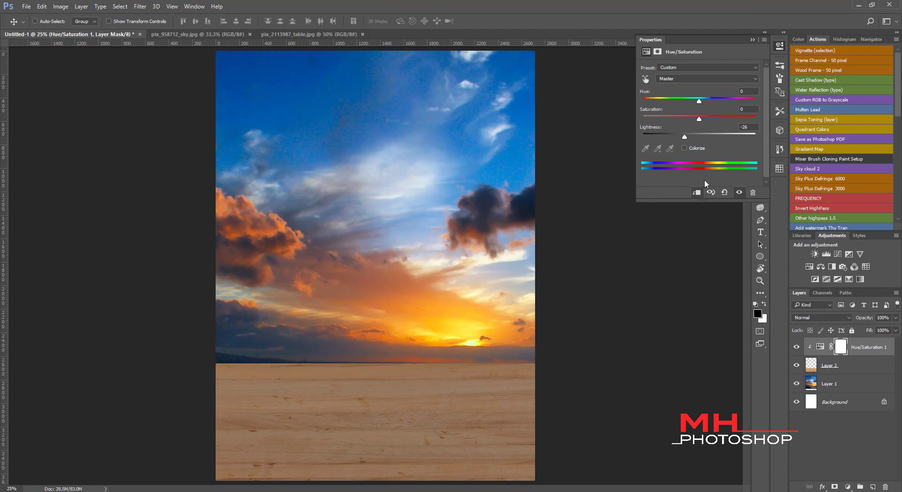
click(681, 134)
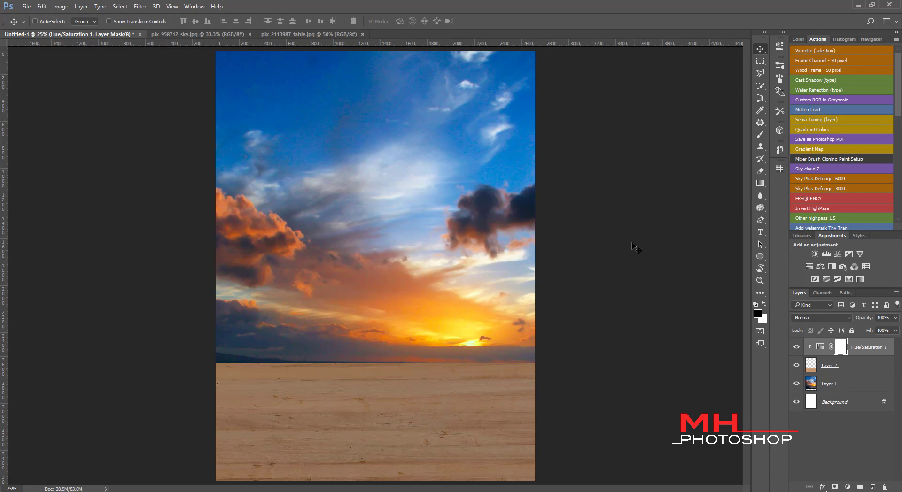
click(814, 370)
- Skew the table into receding perspective by pulling its bottom corners outward
key(ctrl+t)
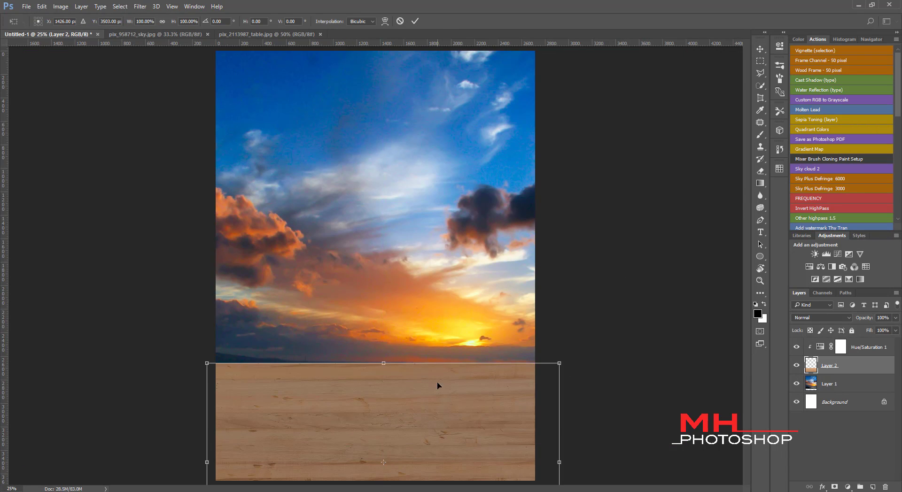
drag(420, 390, 395, 389)
drag(454, 393, 555, 397)
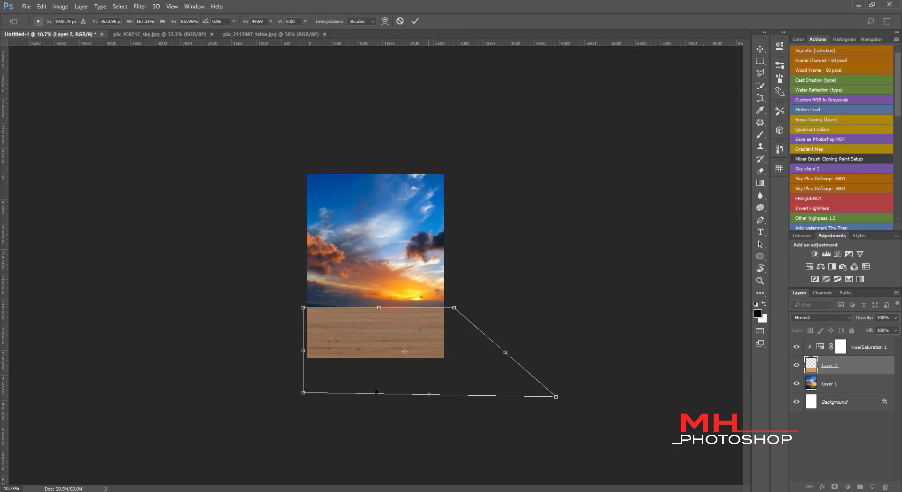
drag(303, 393, 160, 383)
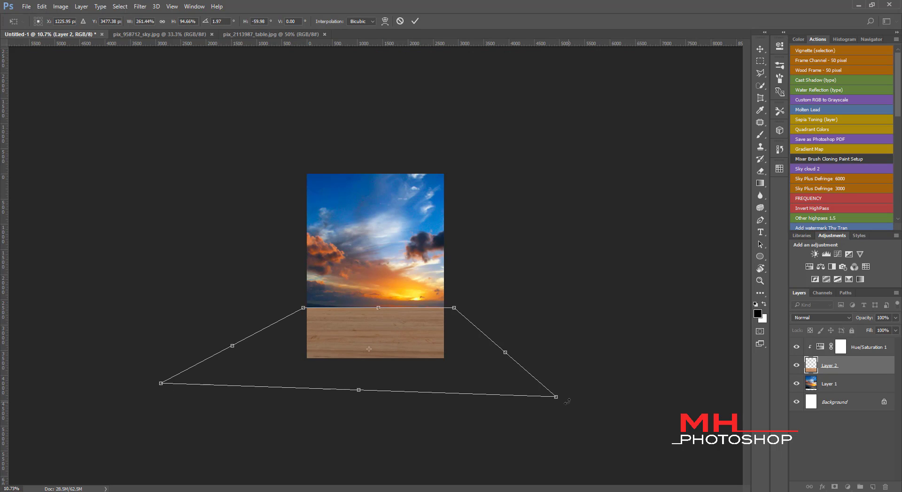
drag(556, 397, 598, 376)
key(ctrl+plus)
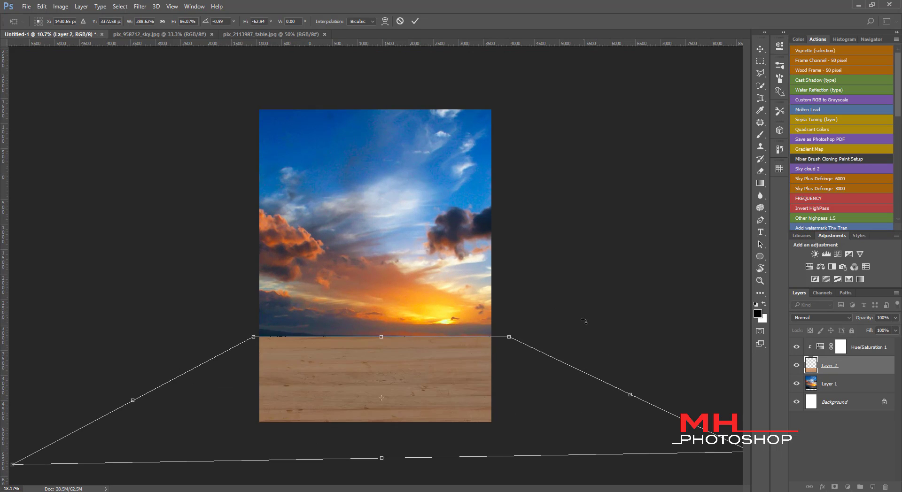
key(ctrl+minus)
mouse_move(664, 408)
mouse_down()
mouse_move(662, 420)
mouse_move(700, 397)
mouse_up()
drag(96, 418, 83, 400)
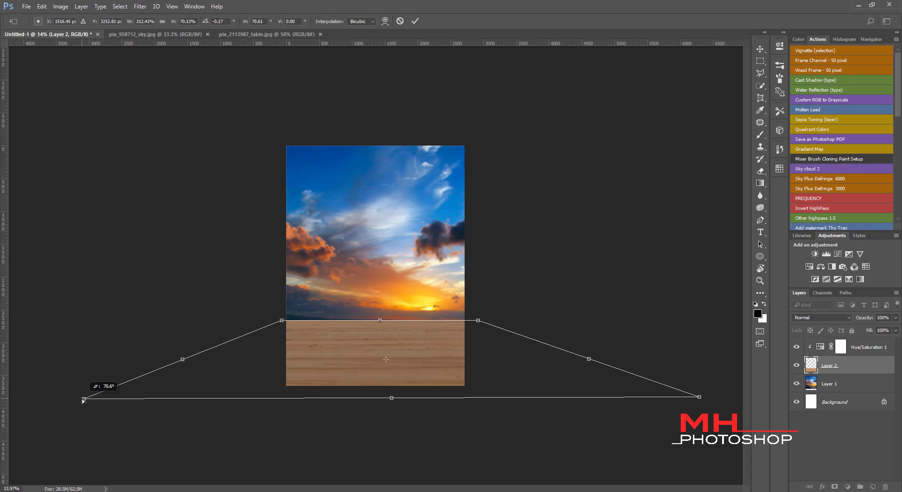
key(Return)
- Open the cut-out glass image pix_1975235_glass.psd
key(ctrl+plus)
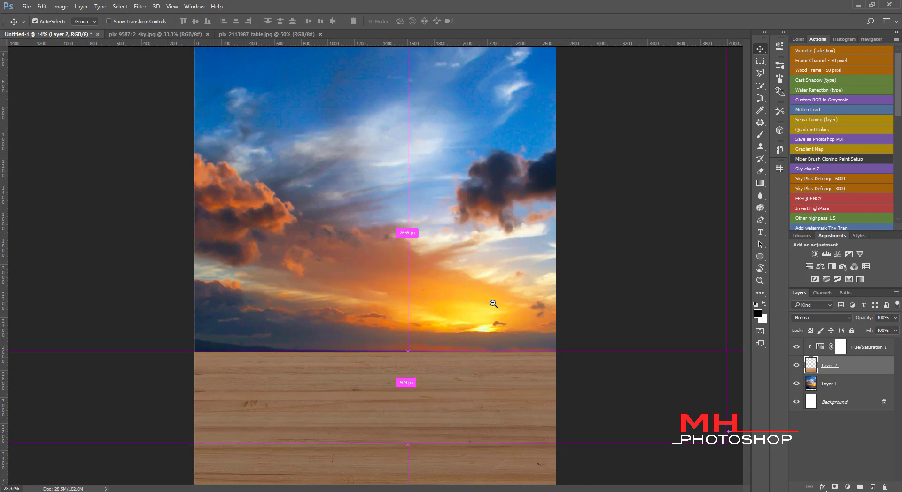
drag(493, 303, 465, 314)
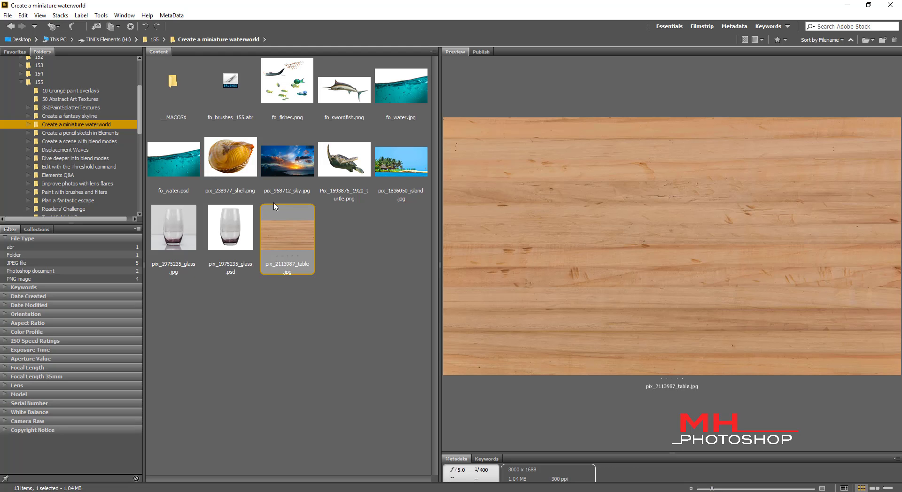
double_click(230, 228)
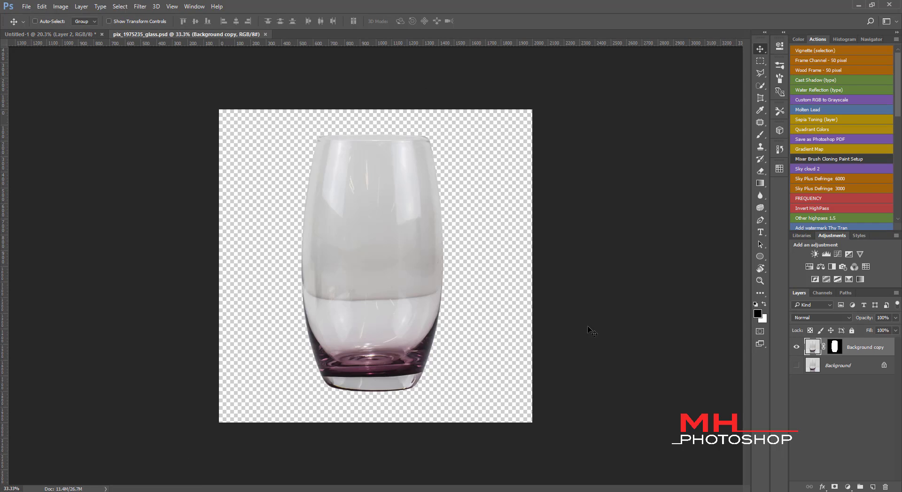
- Copy the glass layer above Hue/Saturation 1, release its clipping mask, and move it onto the table
click(796, 366)
mouse_move(812, 346)
mouse_down()
mouse_move(320, 261)
mouse_move(731, 358)
mouse_up()
drag(849, 368, 856, 348)
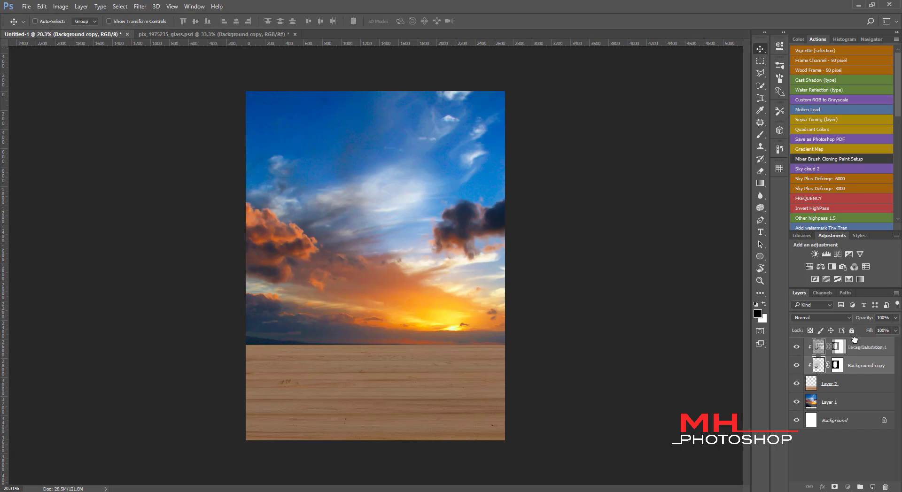
right_click(849, 342)
click(798, 237)
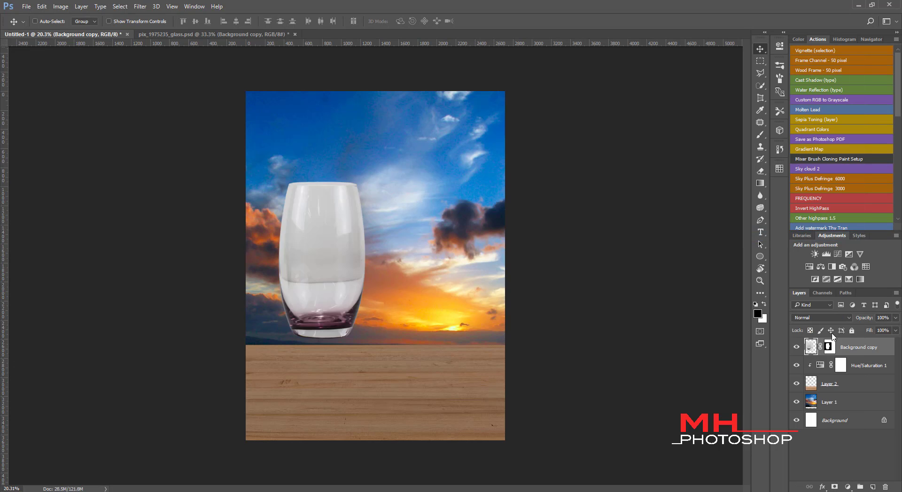
drag(334, 285, 393, 339)
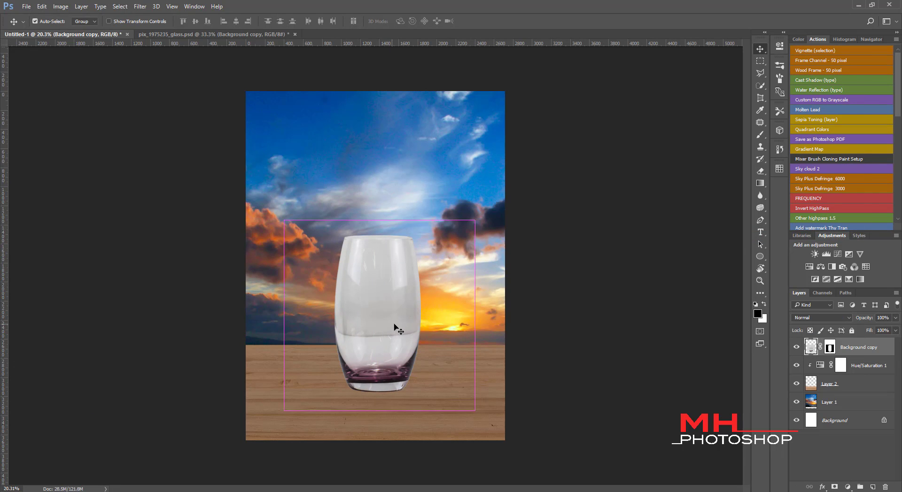
- Scale the glass to about 192% and centre it on the table
key(ctrl+t)
drag(477, 218, 618, 77)
drag(444, 260, 370, 309)
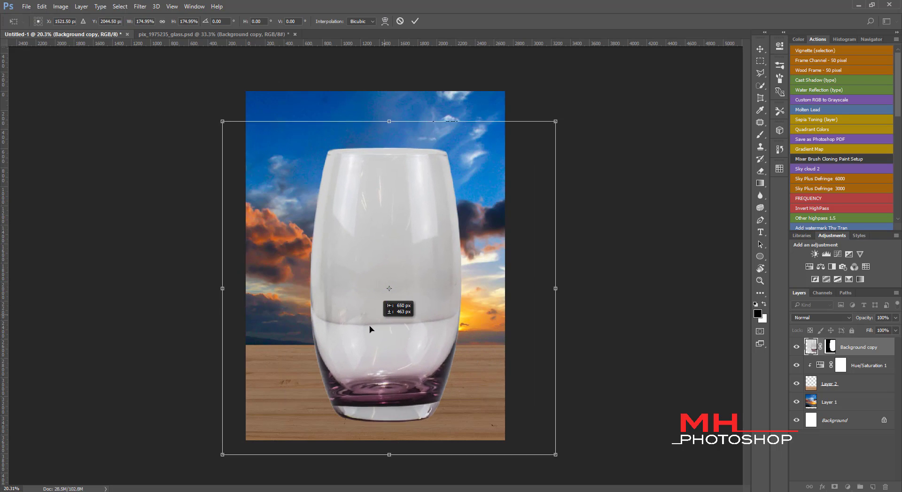
drag(543, 125, 592, 98)
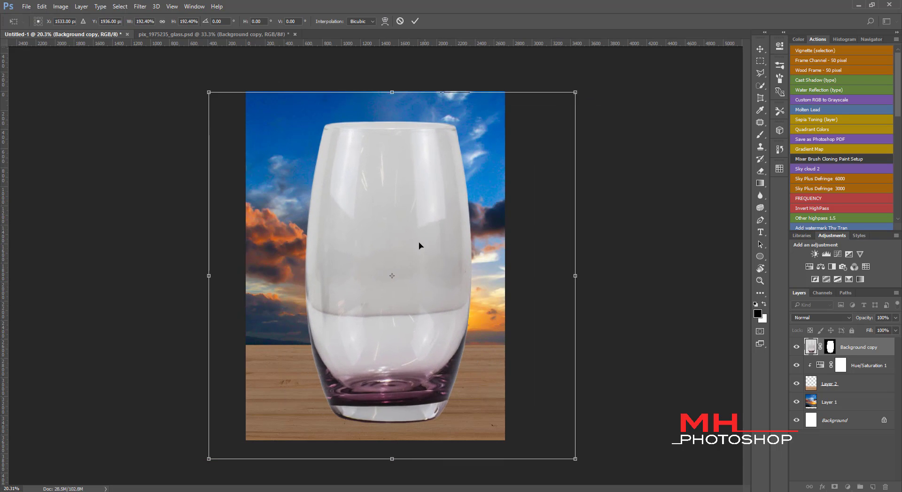
mouse_move(419, 246)
mouse_down()
mouse_move(387, 261)
mouse_move(400, 258)
mouse_up()
key(Return)
- Fine-tune the glass position on the table and open fo_water.psd
drag(416, 312, 415, 317)
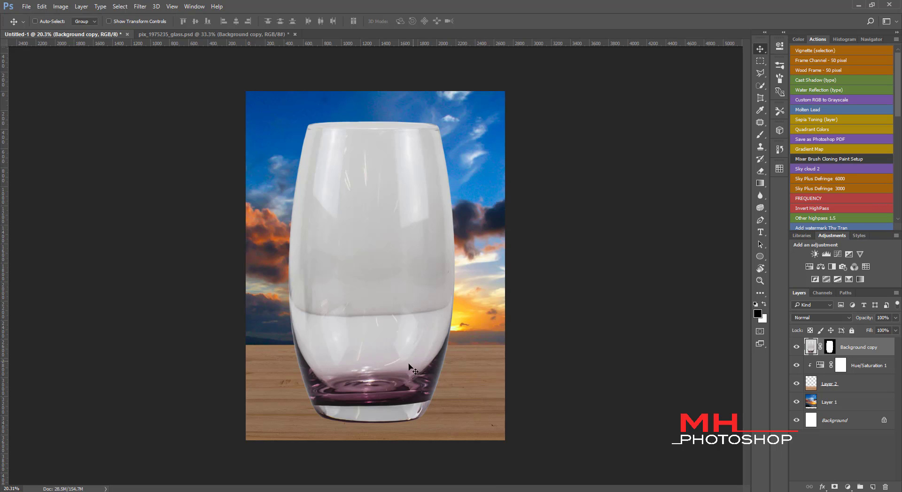
key(alt+Tab)
double_click(173, 150)
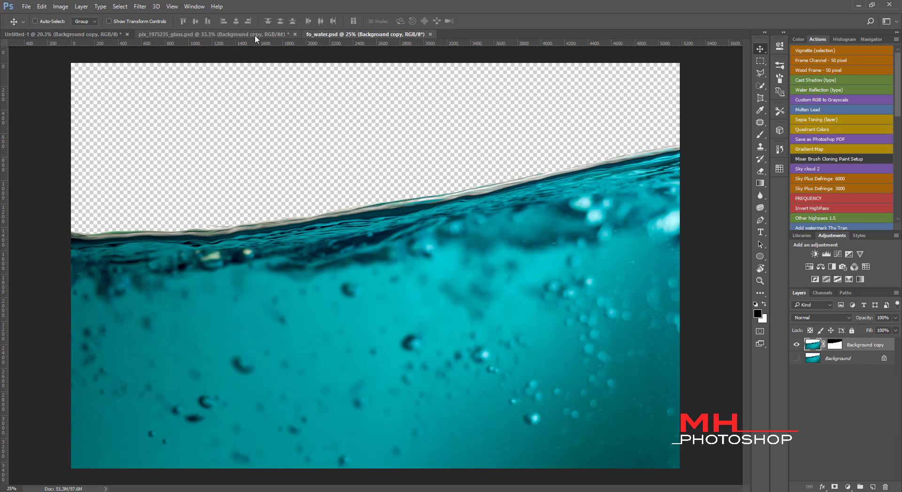
- Close the glass document without saving
click(254, 35)
click(294, 34)
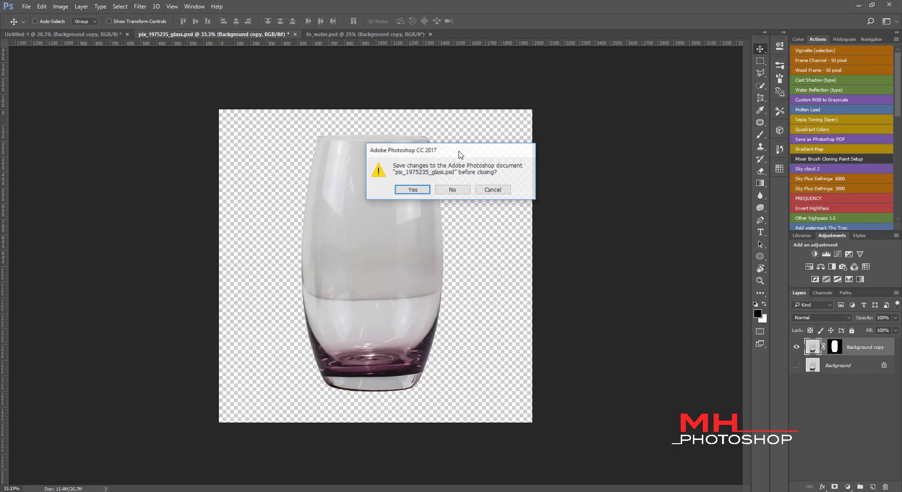
click(448, 189)
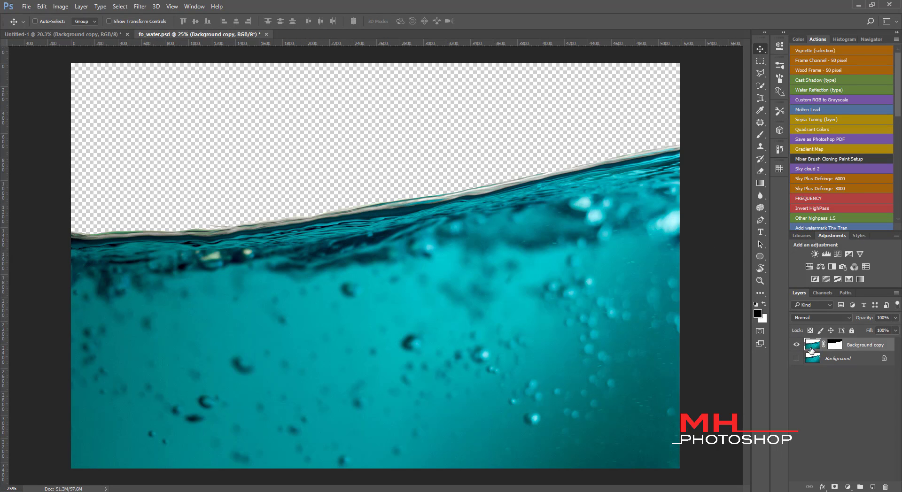
- Copy the water layer into the composite and clip it to the glass
mouse_move(812, 346)
mouse_down()
mouse_move(80, 47)
mouse_move(466, 328)
mouse_move(465, 345)
mouse_move(574, 331)
mouse_up()
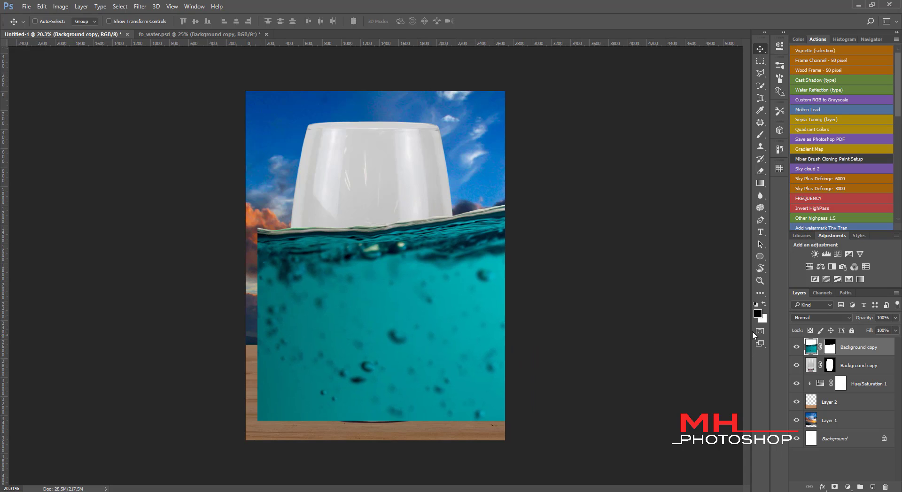
right_click(852, 351)
click(777, 238)
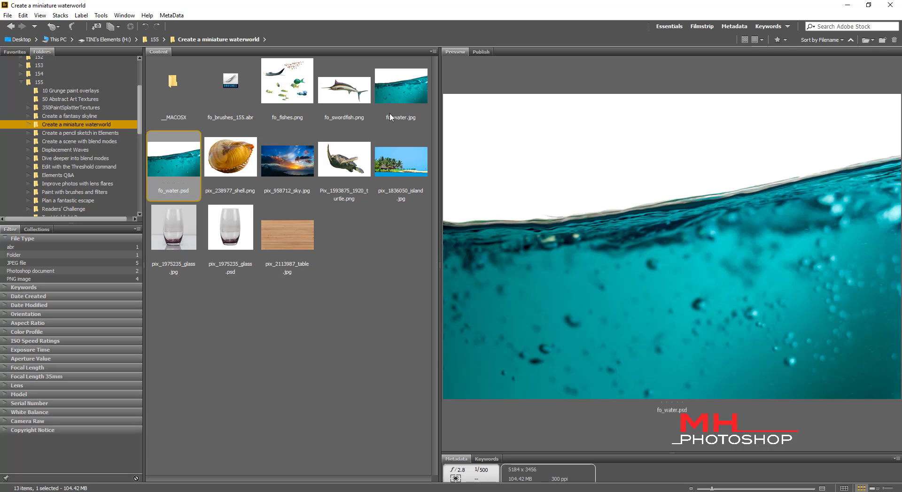
- Open the island photo pix_1836050_island.jpg from Bridge
click(383, 166)
click(340, 242)
double_click(399, 162)
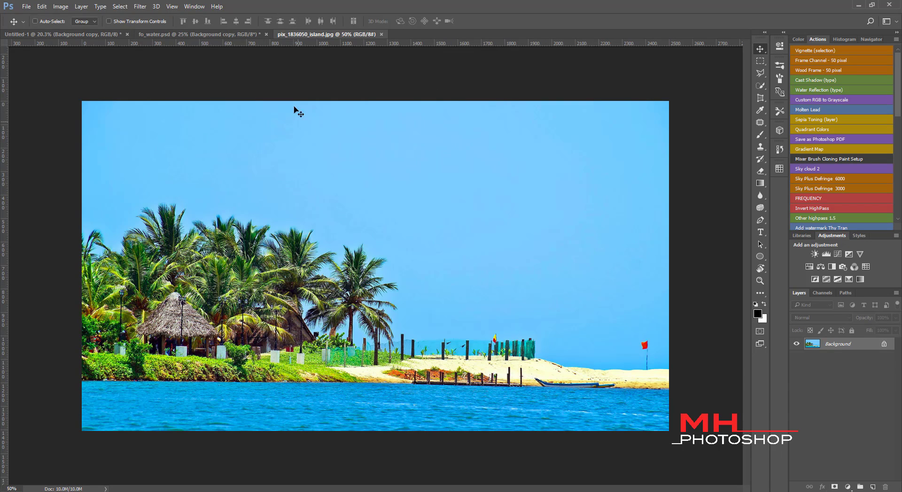
- Close fo_water.psd without saving and copy the masked island layer into the composite
click(266, 34)
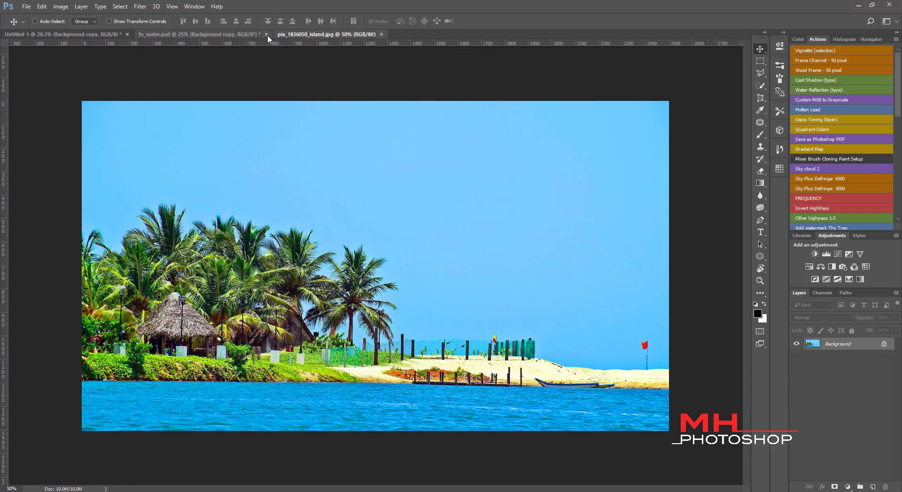
click(449, 190)
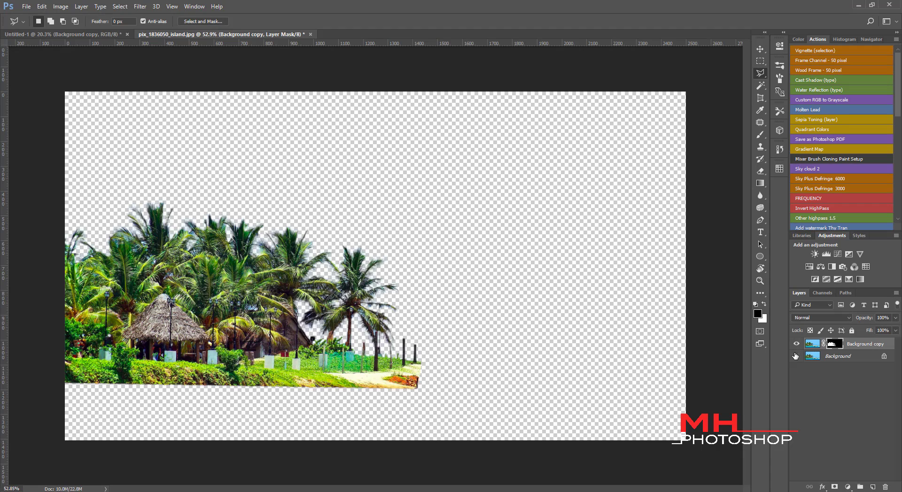
click(795, 356)
mouse_move(812, 344)
mouse_down()
mouse_move(83, 30)
mouse_move(113, 94)
mouse_move(378, 285)
mouse_up()
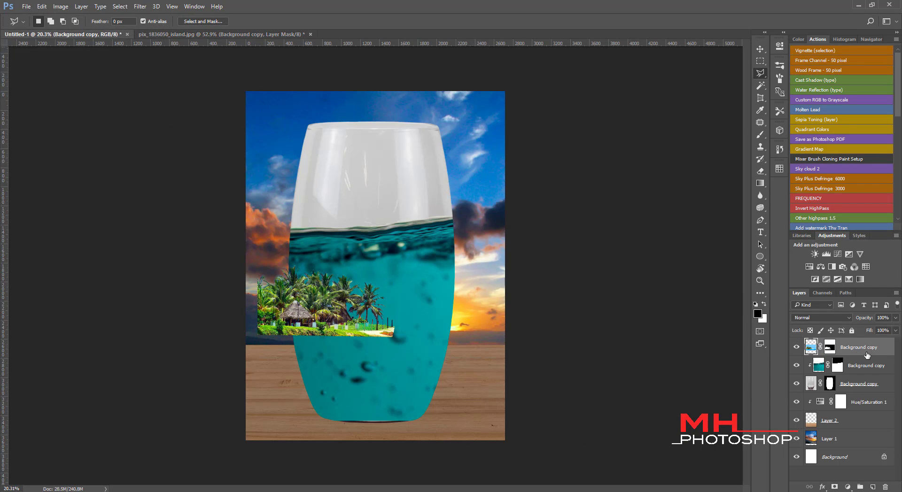
- Clip the island to the glass, keep water above it, and raise it above the waterline
right_click(885, 342)
click(770, 257)
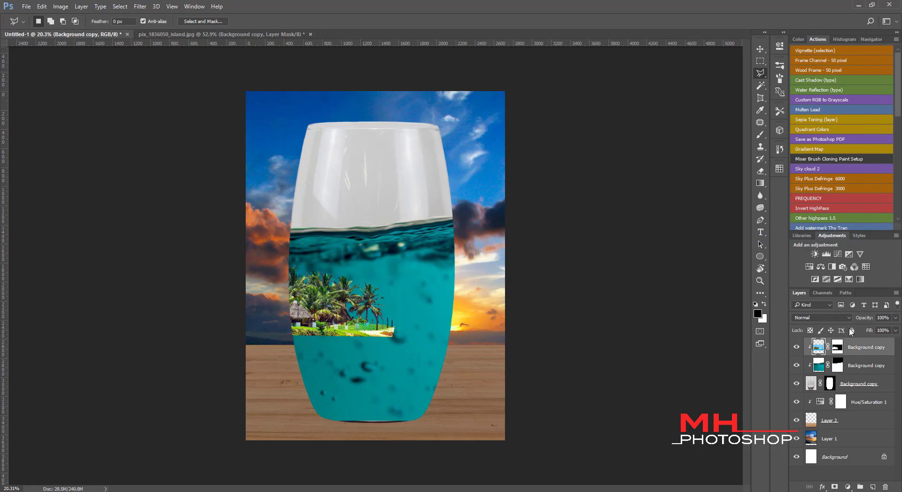
drag(850, 365, 804, 340)
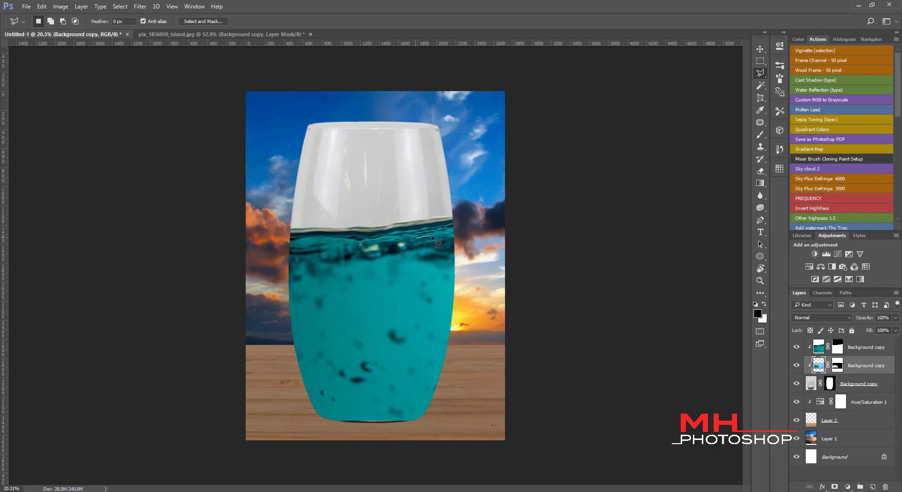
key(v)
mouse_move(431, 237)
mouse_down()
mouse_move(444, 171)
mouse_move(436, 178)
mouse_up()
scroll(435, 259, down, 1)
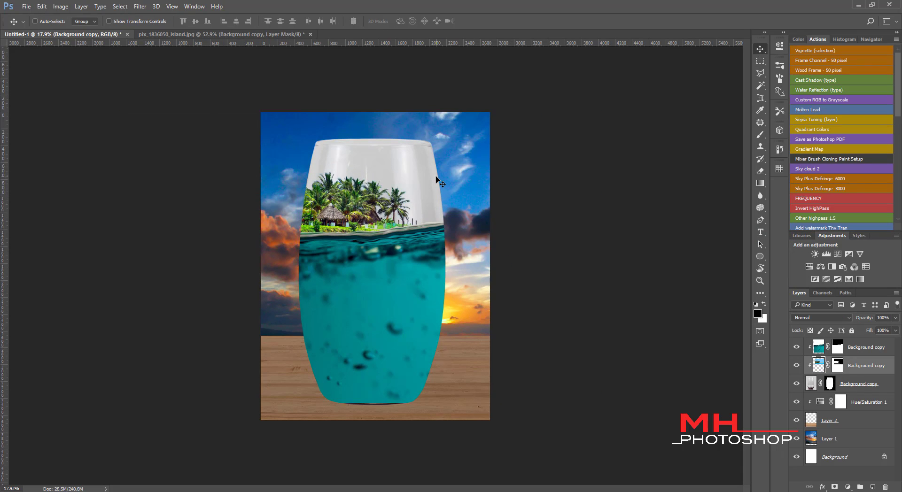
- Scale the island to 81.28%, level its tilt, and rest its shoreline on the waterline
key(ctrl+t)
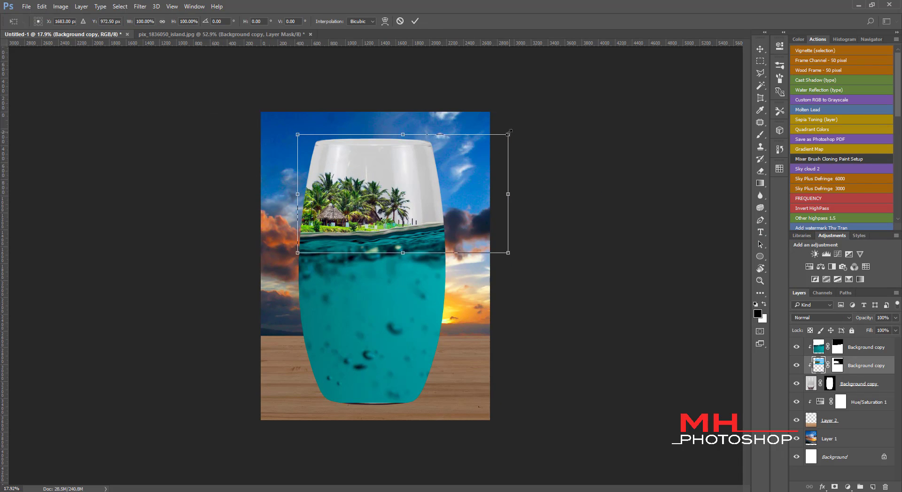
mouse_move(503, 135)
mouse_down()
mouse_move(469, 152)
mouse_move(481, 149)
mouse_up()
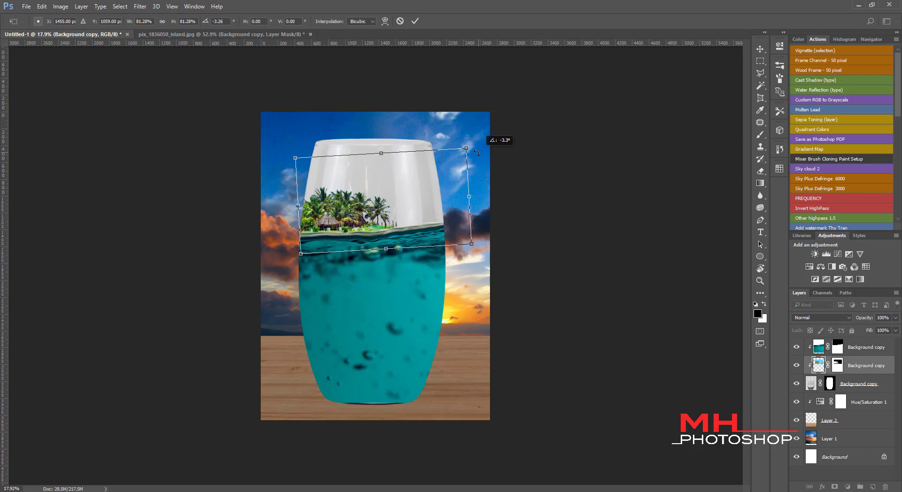
scroll(512, 207, up, 3)
drag(280, 199, 299, 188)
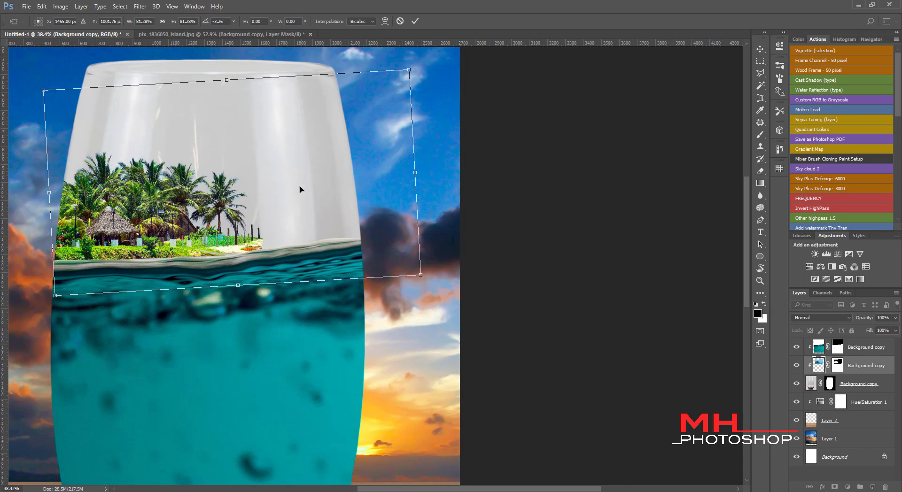
drag(424, 66, 429, 75)
drag(330, 138, 318, 167)
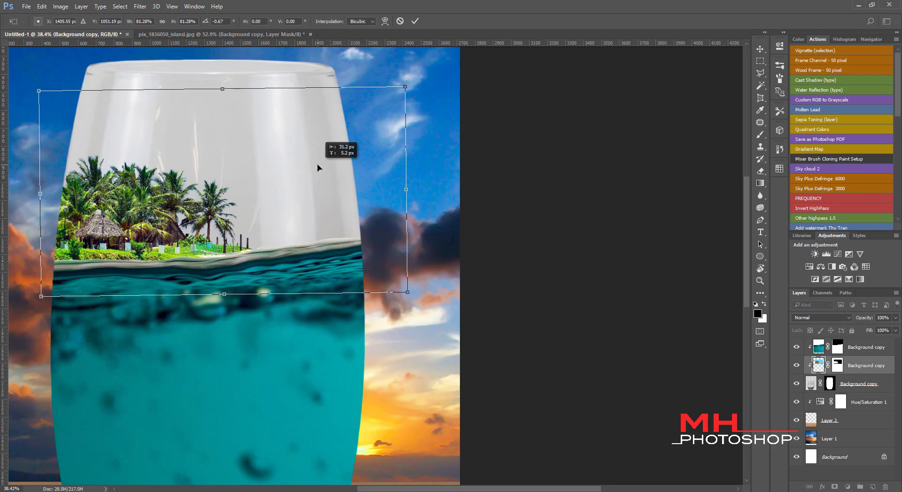
key(Return)
- Paint the water mask with a size 70, 100% opacity brush to reveal the grass by the posts
click(837, 345)
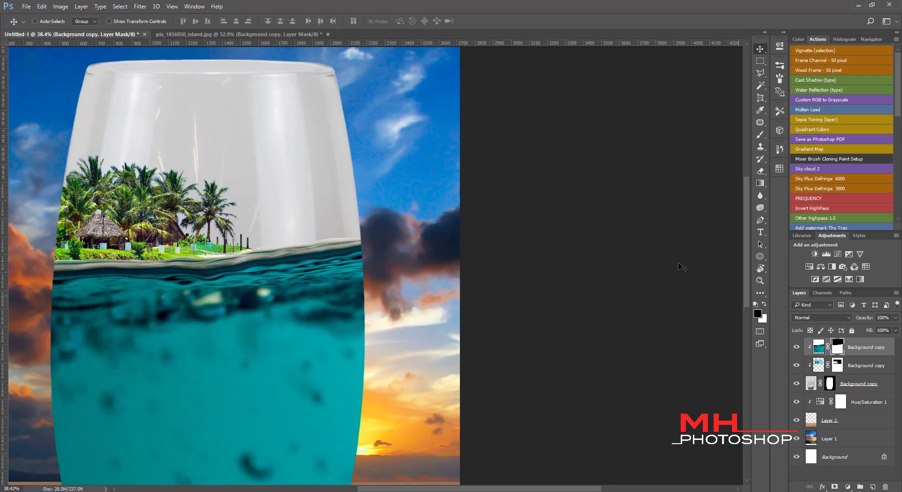
scroll(328, 264, up, 5)
key(b)
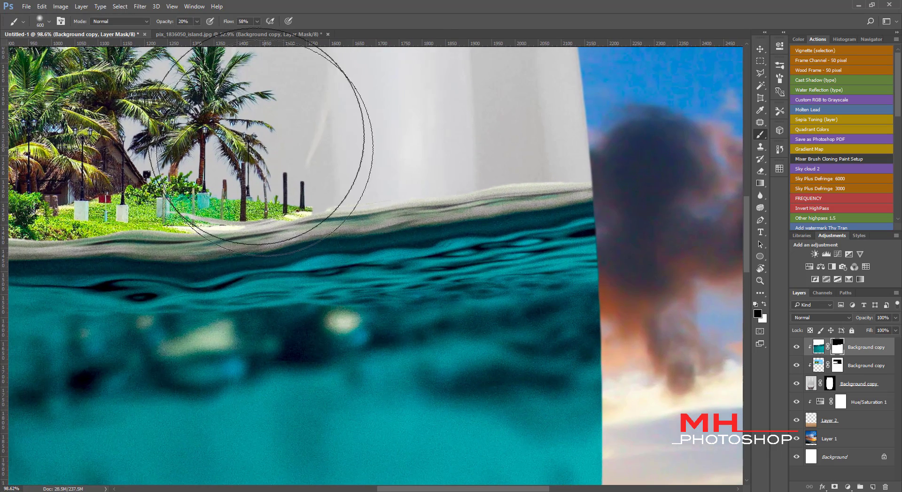
key(bracketleft)
key(bracketleft)
key(bracketleft)
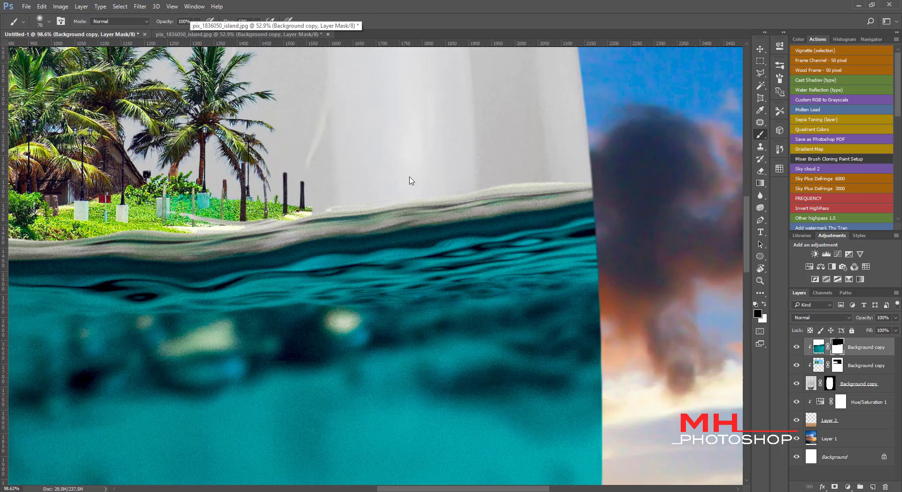
key(0)
mouse_move(192, 203)
mouse_down()
mouse_move(253, 210)
mouse_move(202, 179)
mouse_up()
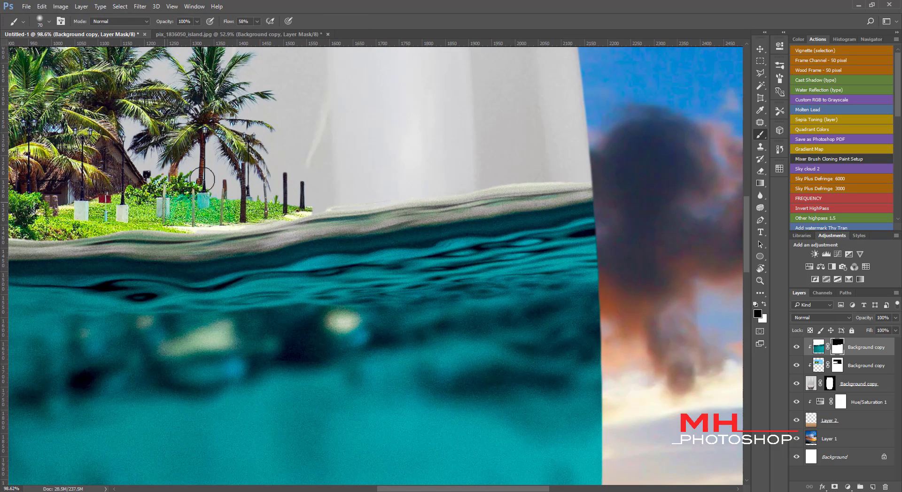
- Lower the island about 42 px so it meets the waves
click(818, 366)
key(ctrl+0)
key(v)
drag(319, 215, 320, 224)
drag(386, 220, 449, 239)
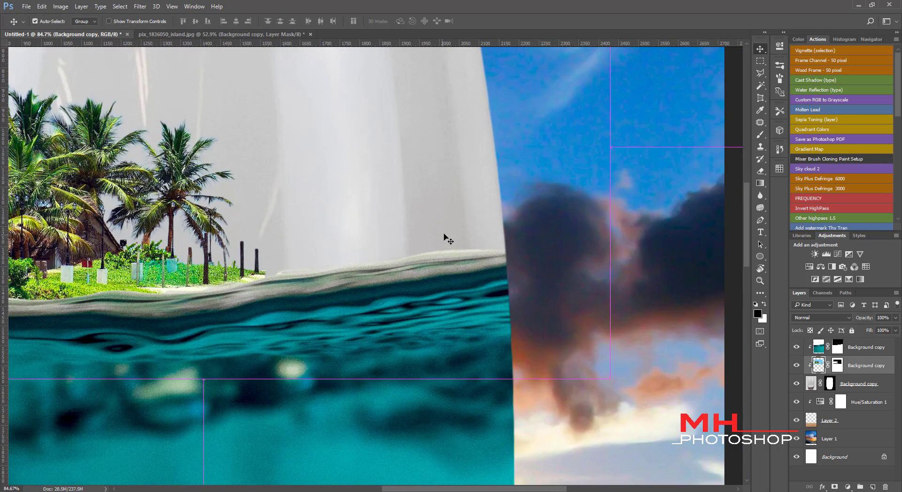
- Rotate the island about 0.68° to follow the waterline slant, then fit the image on screen
key(ctrl+t)
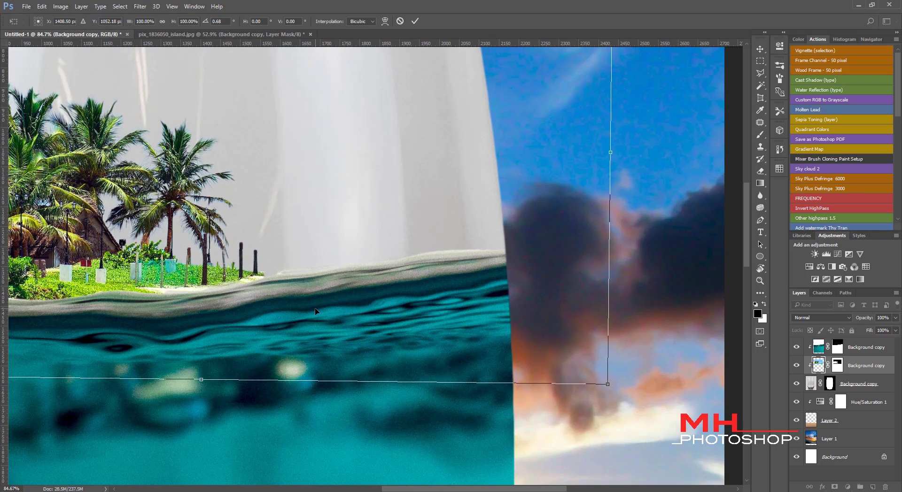
drag(633, 389, 629, 397)
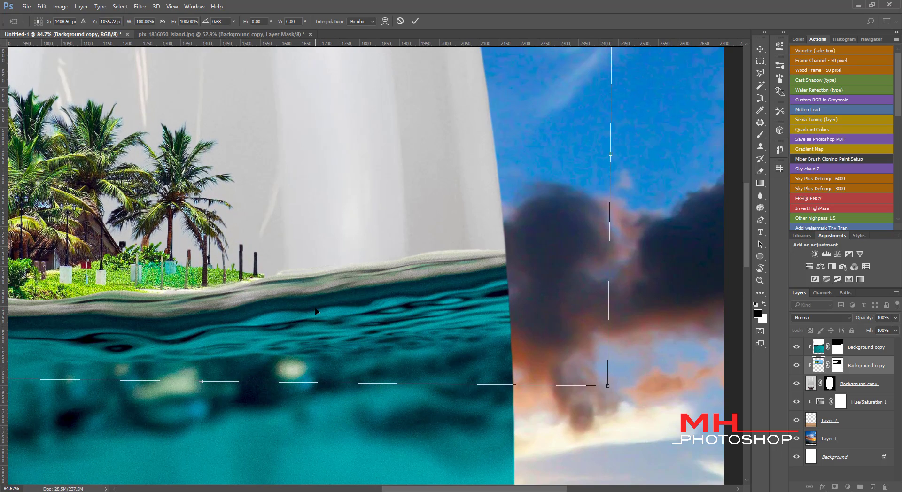
key(Return)
key(ctrl+0)
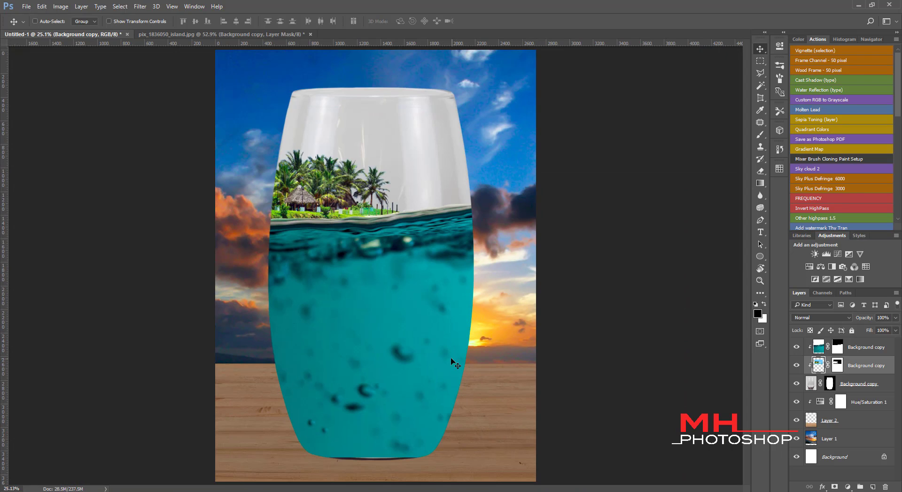
- Load the glass outline from its layer mask and brush-soften the glass's right edge
click(827, 382)
key(b)
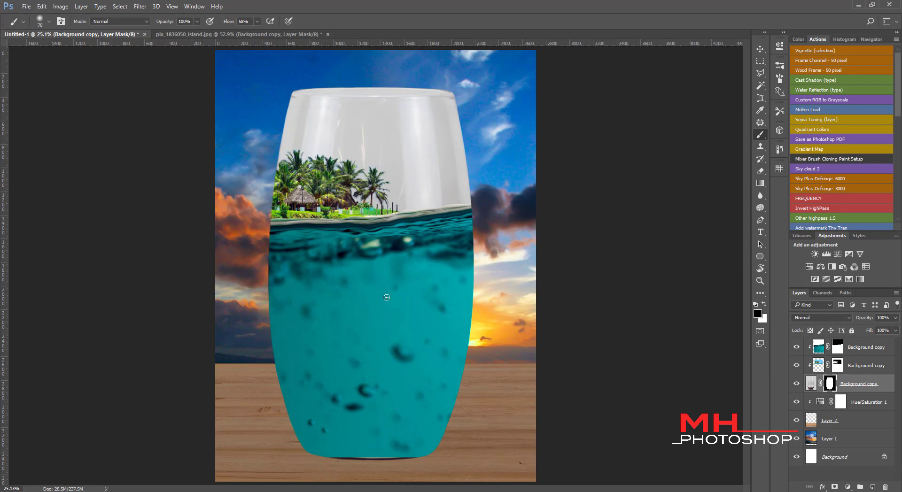
ctrl+click(830, 384)
key(bracketright)
key(bracketright)
key(bracketright)
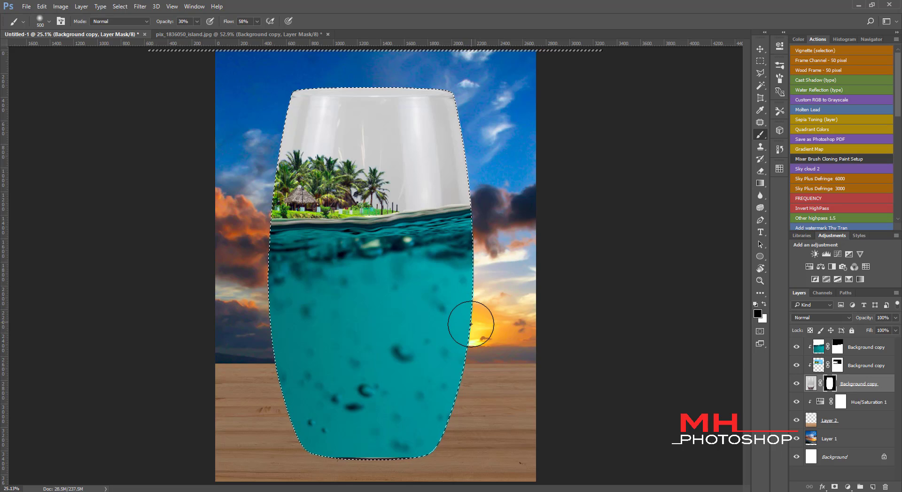
click(471, 324)
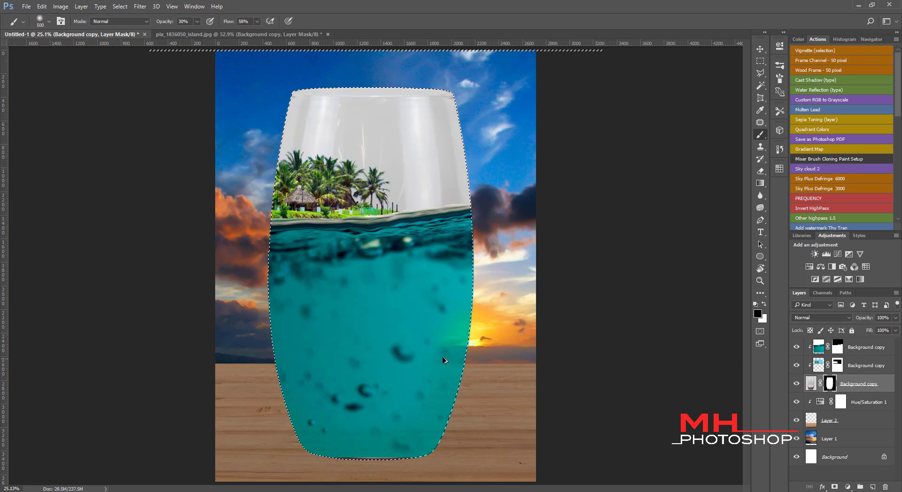
- Paint the glass mask at 50% with white then black so wood shows through the bottom
key(bracketleft)
key(bracketleft)
key(5)
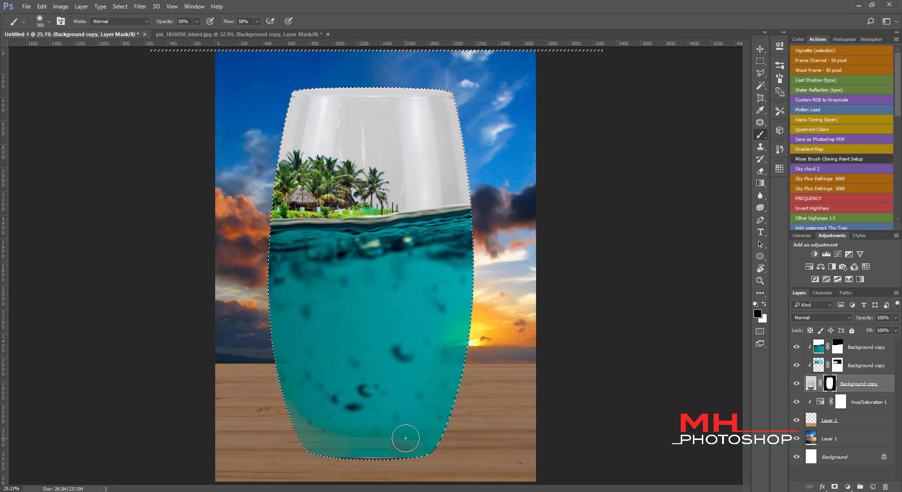
mouse_move(406, 438)
mouse_down()
mouse_move(432, 362)
mouse_move(469, 369)
mouse_up()
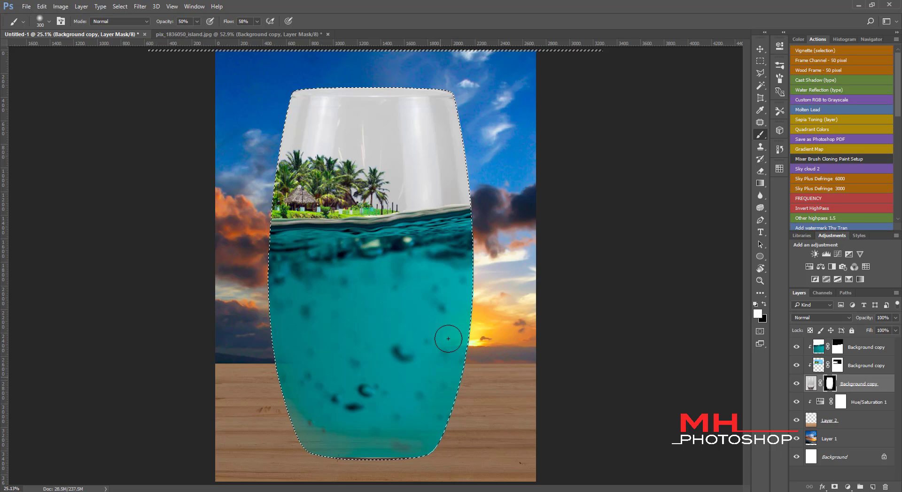
key(x)
mouse_move(433, 437)
mouse_down()
mouse_move(385, 458)
mouse_move(434, 457)
mouse_up()
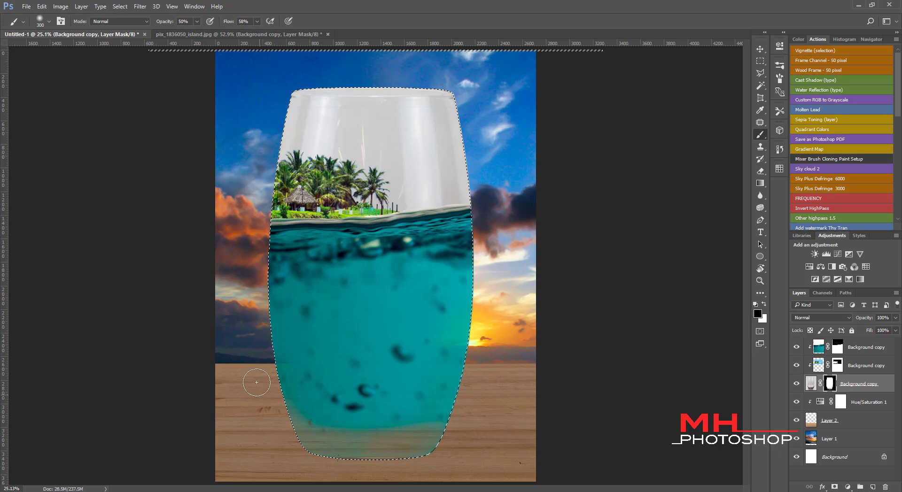
drag(282, 402, 447, 426)
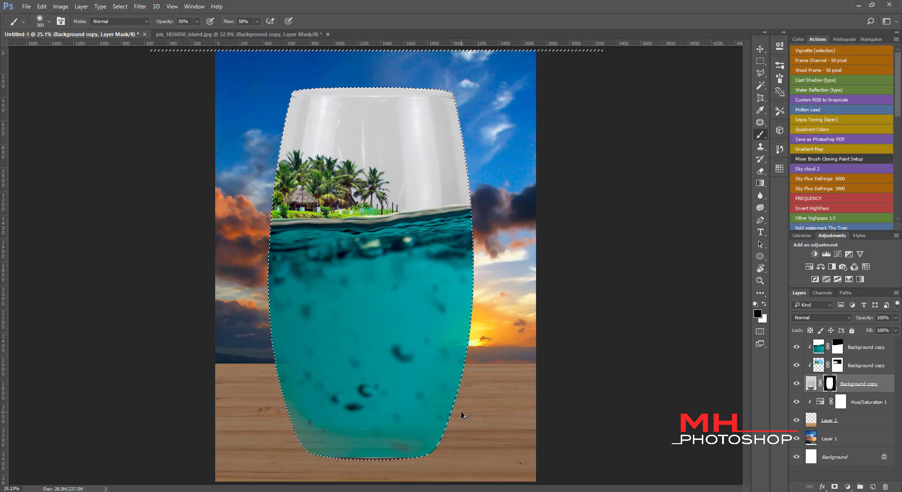
scroll(462, 416, down, 2)
scroll(411, 403, down, 2)
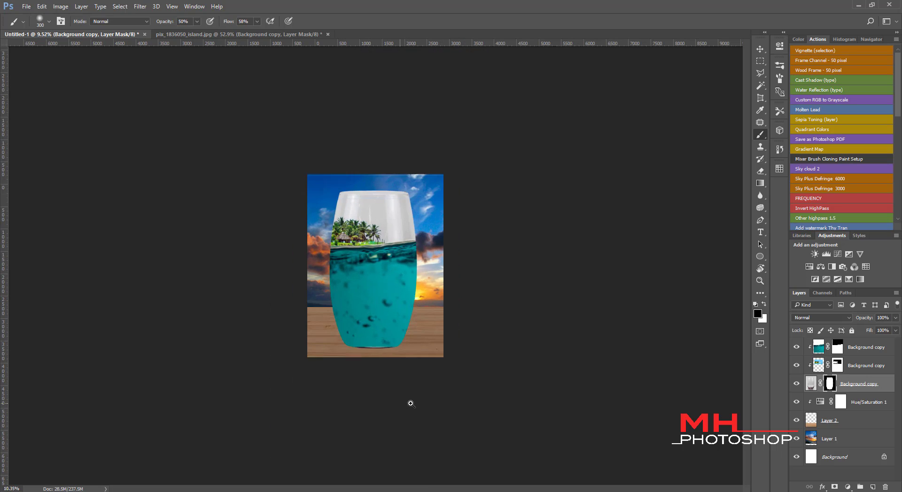
key(ctrl+shift+d)
scroll(410, 404, up, 2)
- Paint black on the water layer's mask along the glass's lower right edge and bottom
scroll(460, 382, up, 1)
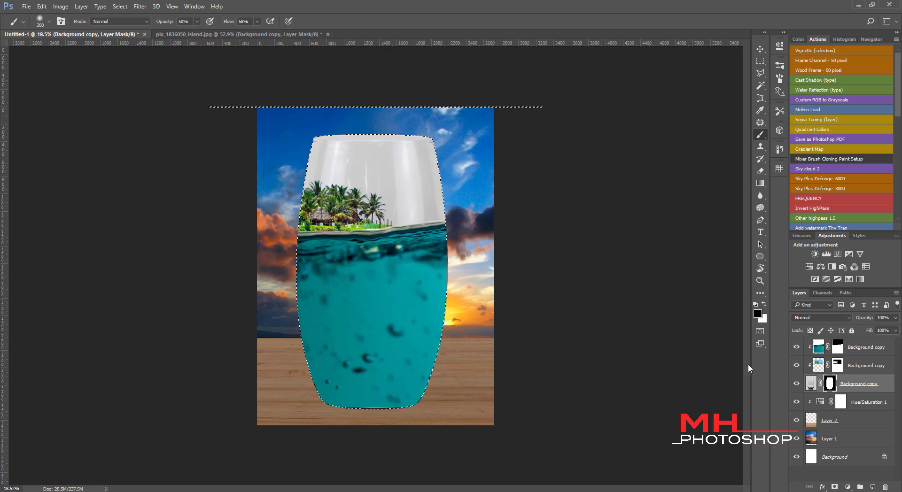
click(837, 347)
mouse_move(429, 324)
mouse_down()
mouse_move(442, 375)
mouse_move(437, 354)
mouse_up()
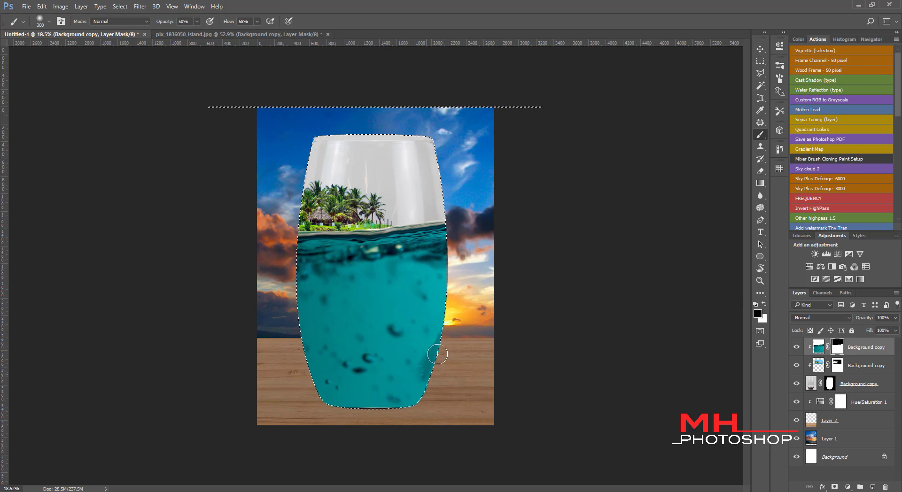
mouse_move(394, 405)
mouse_down()
mouse_move(309, 375)
mouse_move(411, 389)
mouse_move(412, 397)
mouse_move(350, 400)
mouse_up()
key(bracketright)
key(bracketright)
key(bracketright)
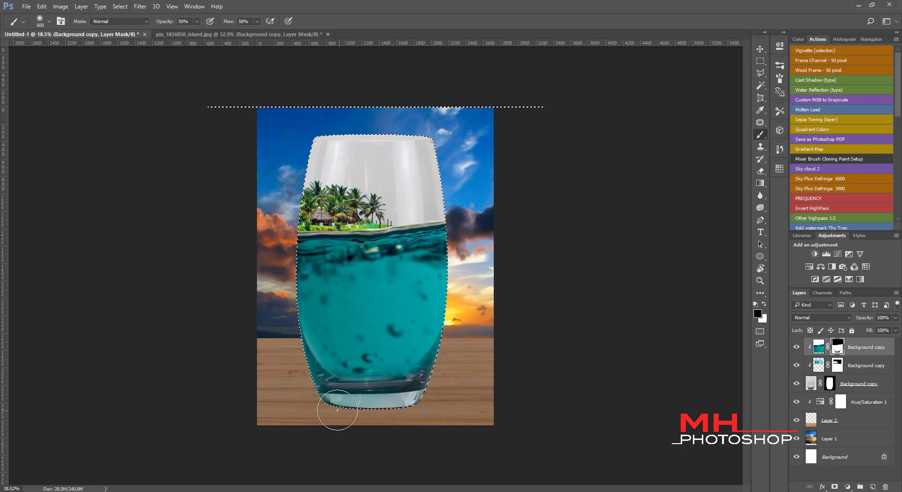
key(bracketleft)
key(bracketleft)
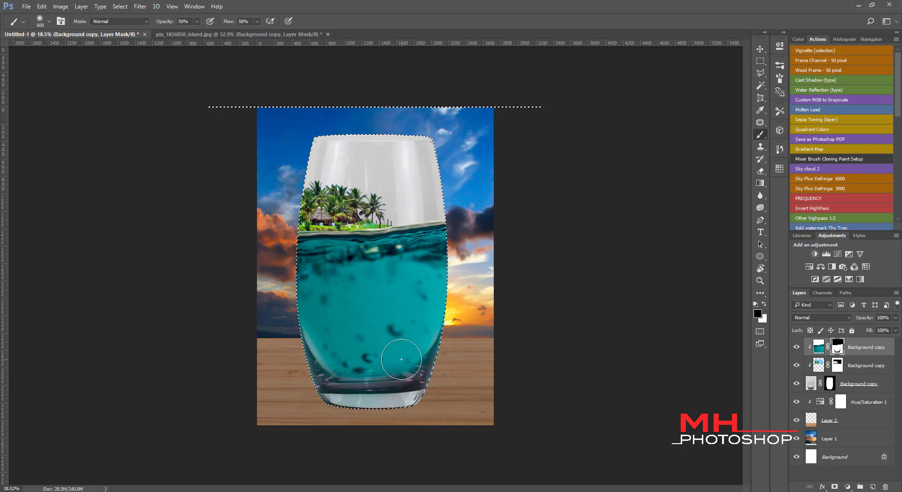
key(bracketleft)
- Refine the glass-base mask with white and black, deselect, and toggle the water layer to compare
key(x)
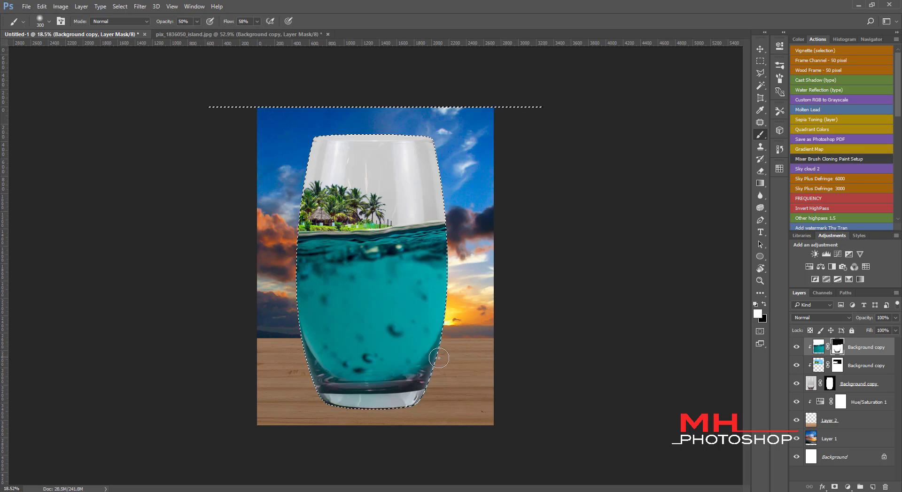
drag(470, 386, 488, 385)
key(x)
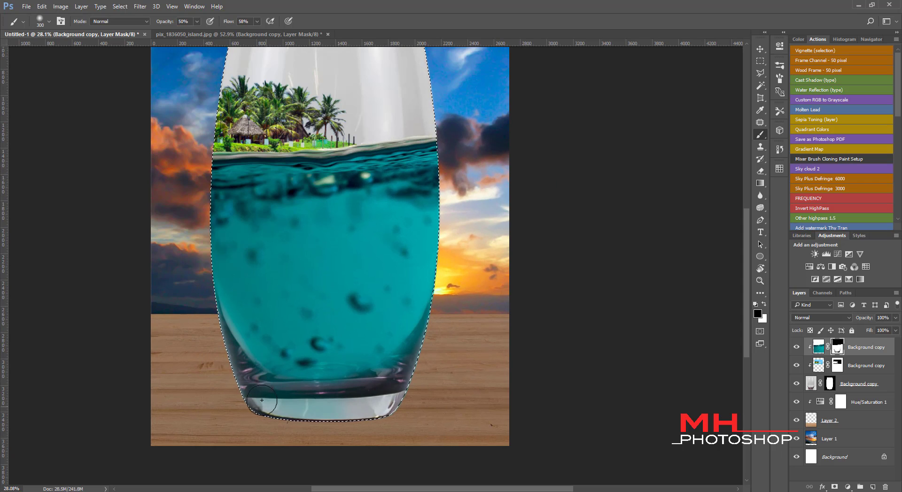
drag(459, 375, 294, 379)
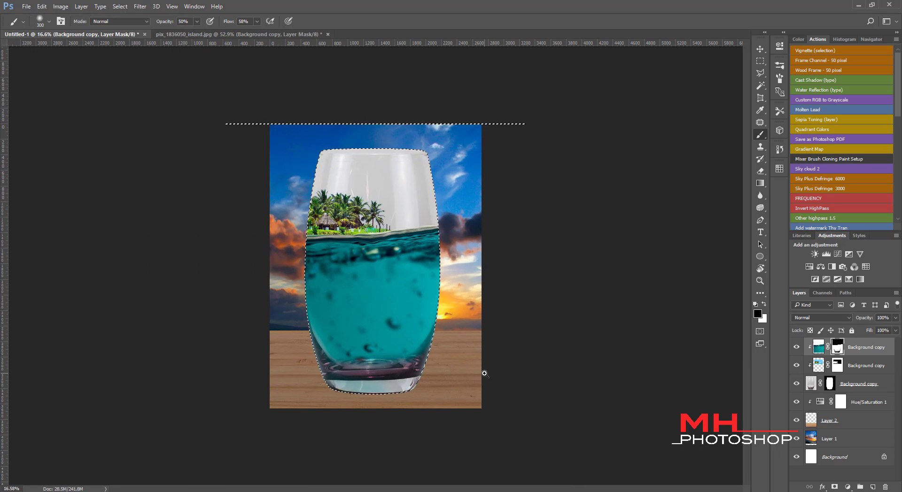
key(bracketright)
key(bracketright)
mouse_move(487, 368)
mouse_down()
mouse_move(448, 382)
mouse_move(762, 384)
mouse_up()
key(ctrl+d)
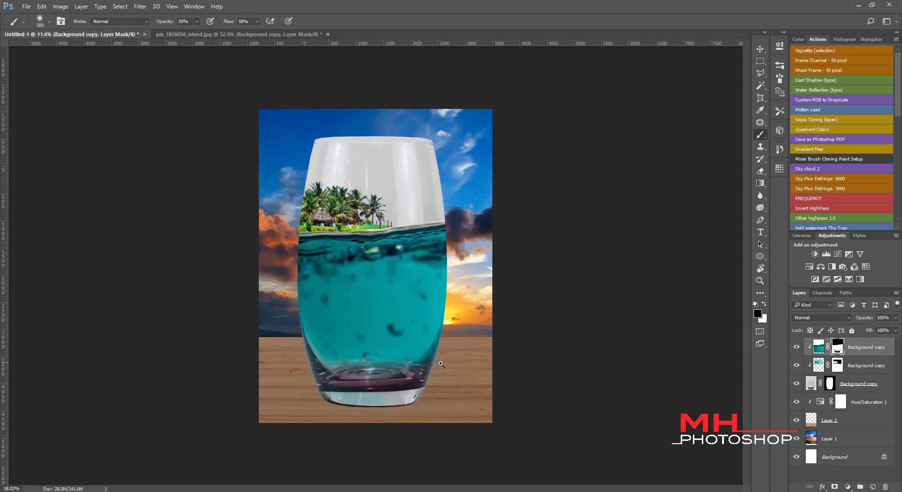
click(796, 347)
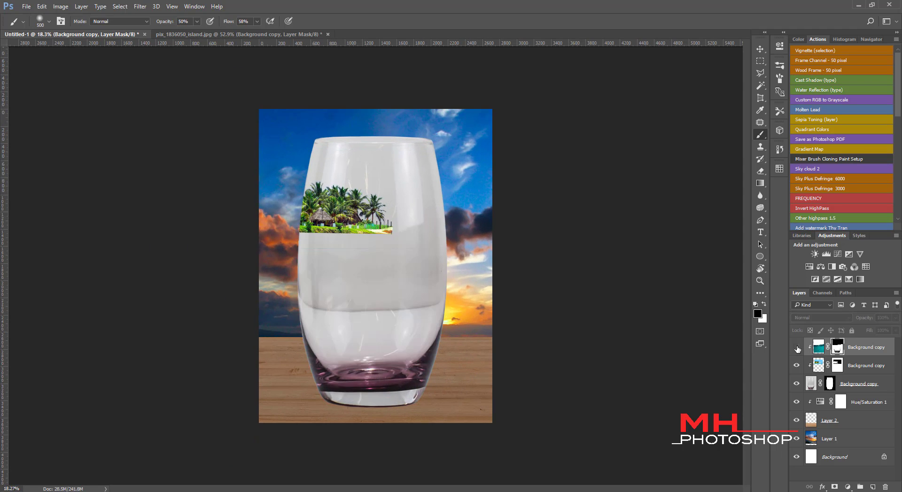
click(796, 347)
click(796, 347)
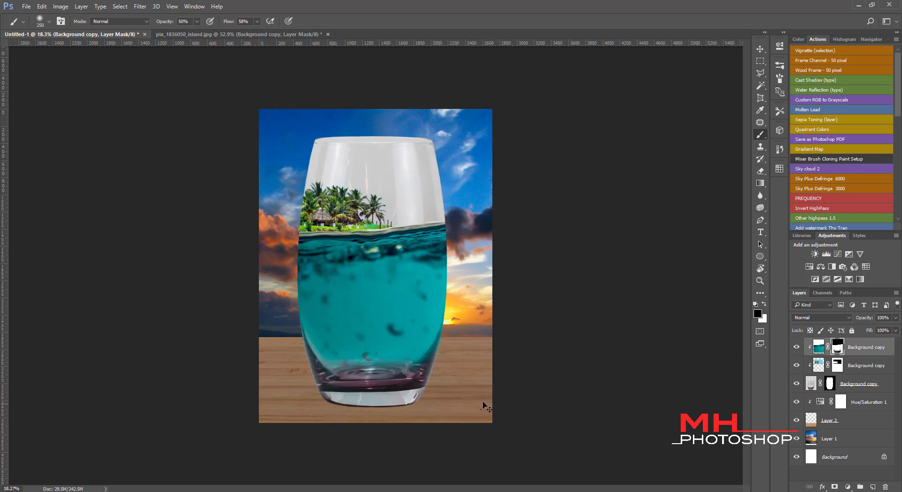
scroll(484, 405, up, 1)
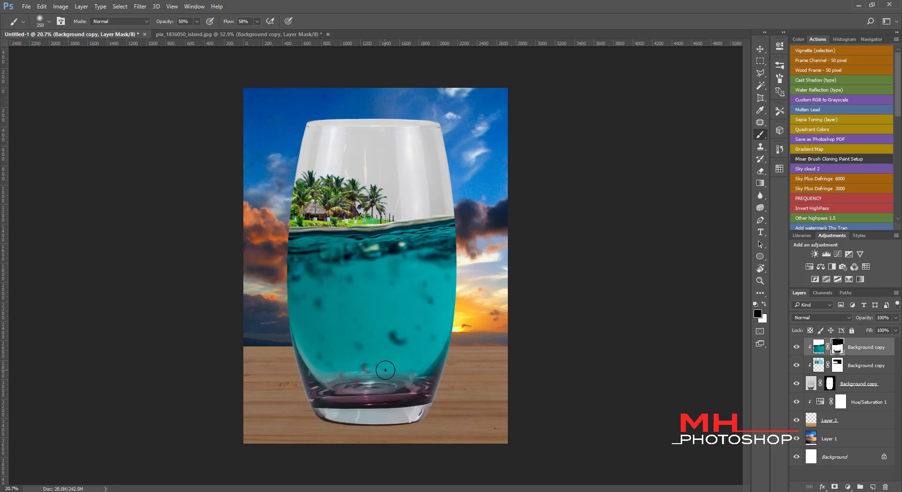
- Duplicate the masked glass layer and target the copy's mask with a lower brush opacity
click(847, 382)
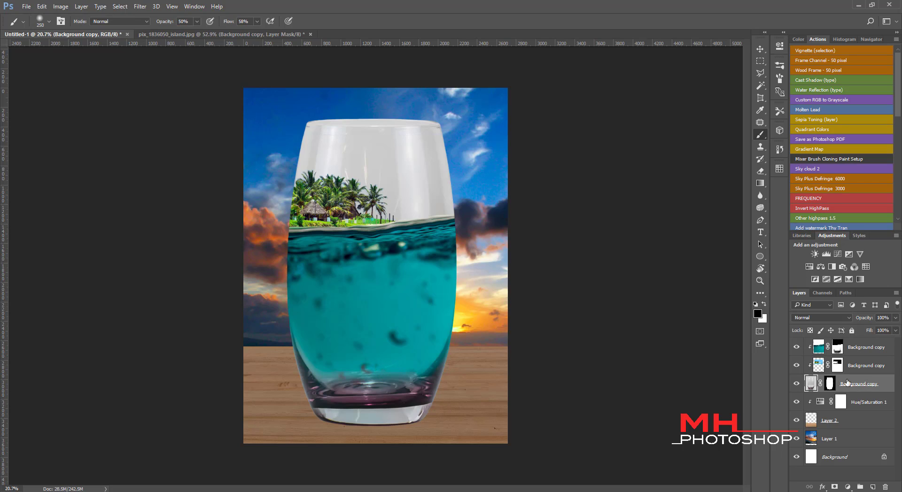
key(ctrl+j)
key(ctrl+0)
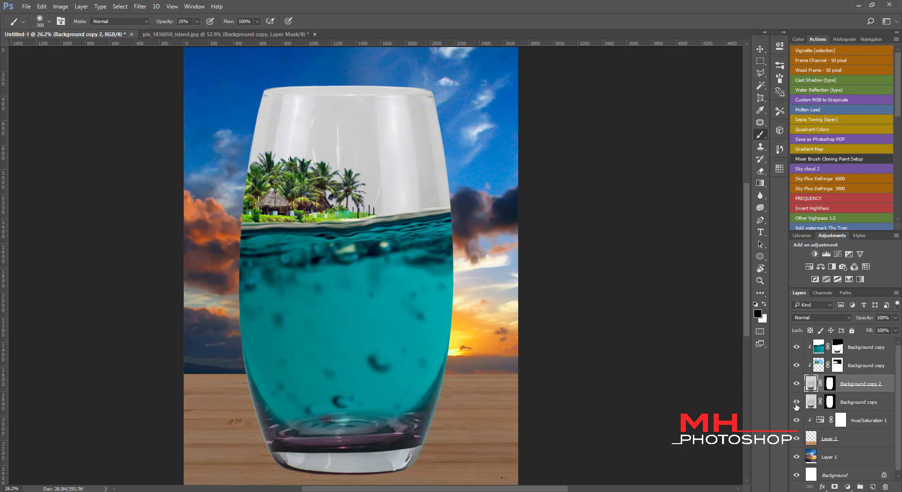
click(830, 384)
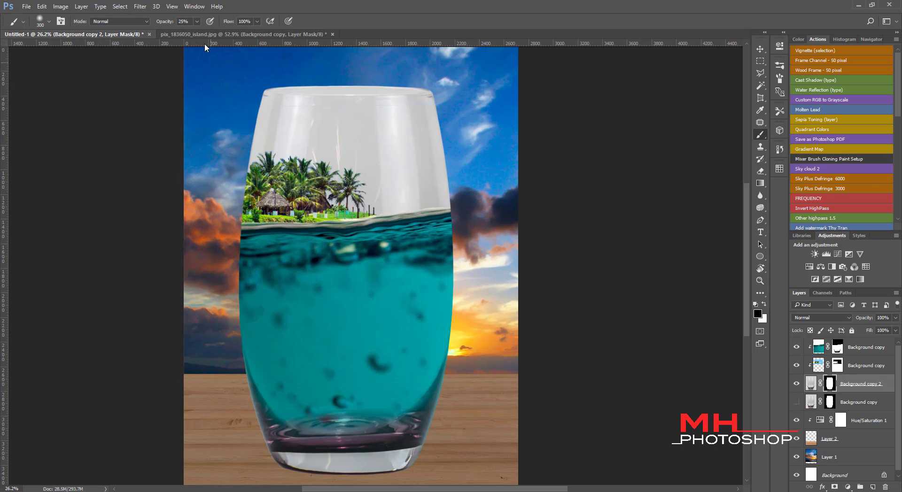
click(194, 21)
- Brush soft 25% lighter patches over the central and left water, then load the glass outline
drag(316, 368, 332, 398)
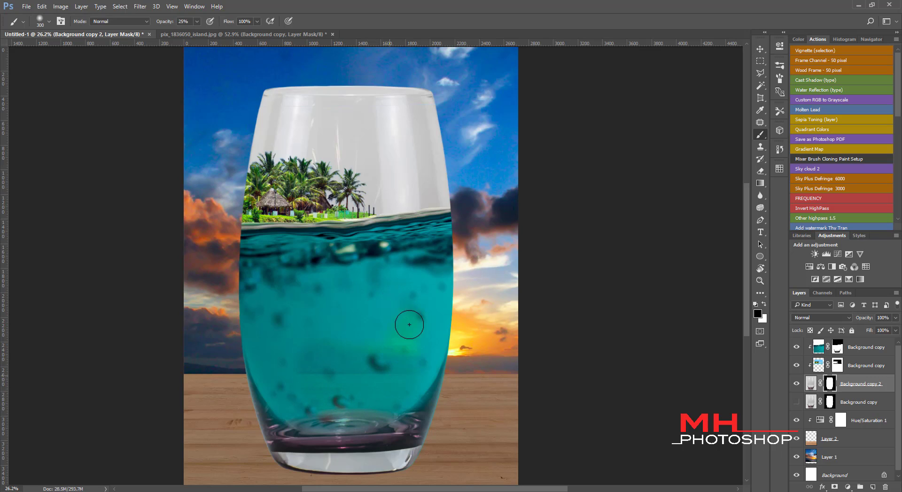
key(bracketright)
drag(372, 291, 298, 371)
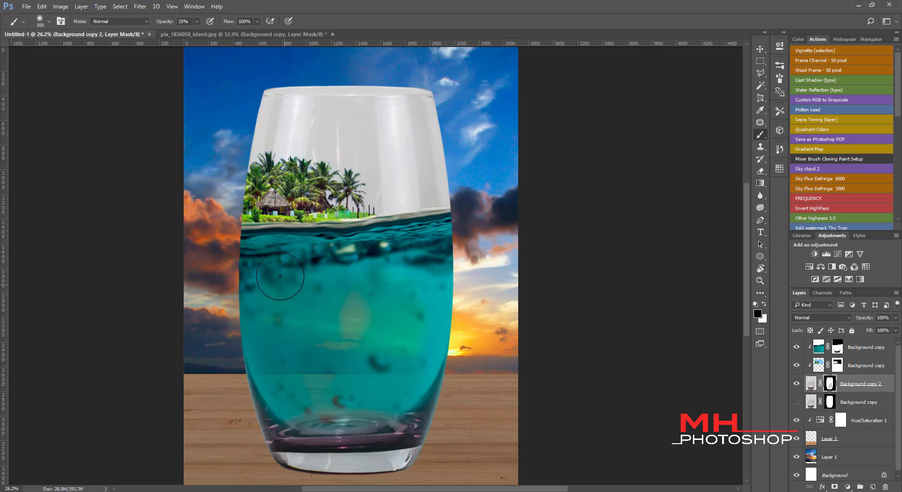
drag(392, 272, 396, 359)
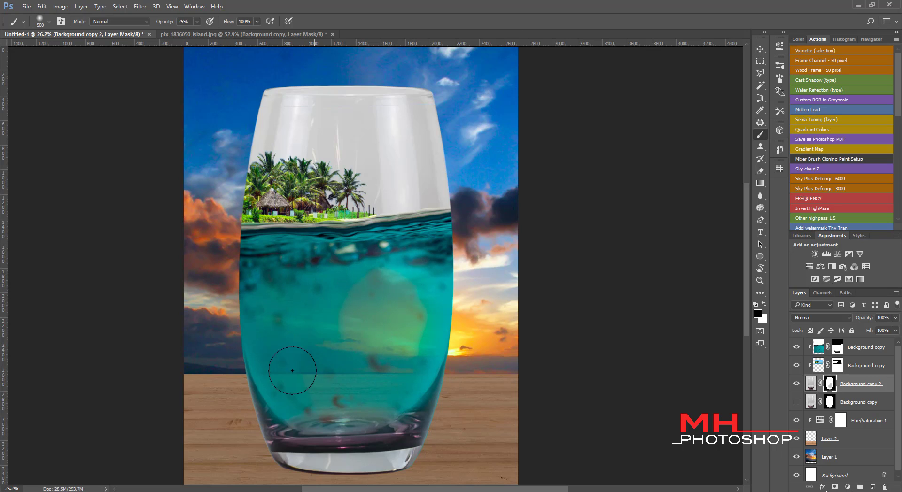
mouse_move(312, 346)
mouse_down()
mouse_move(299, 282)
mouse_move(303, 289)
mouse_move(357, 271)
mouse_up()
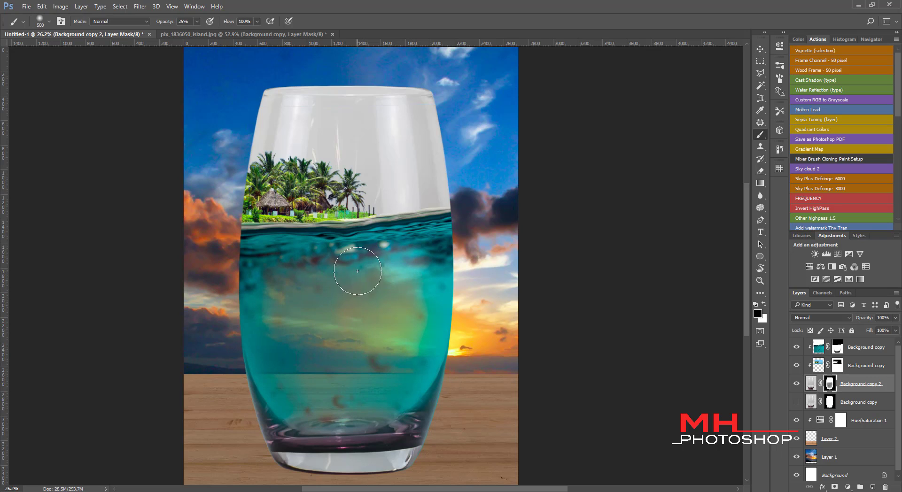
key(bracketleft)
key(bracketleft)
ctrl+click(813, 389)
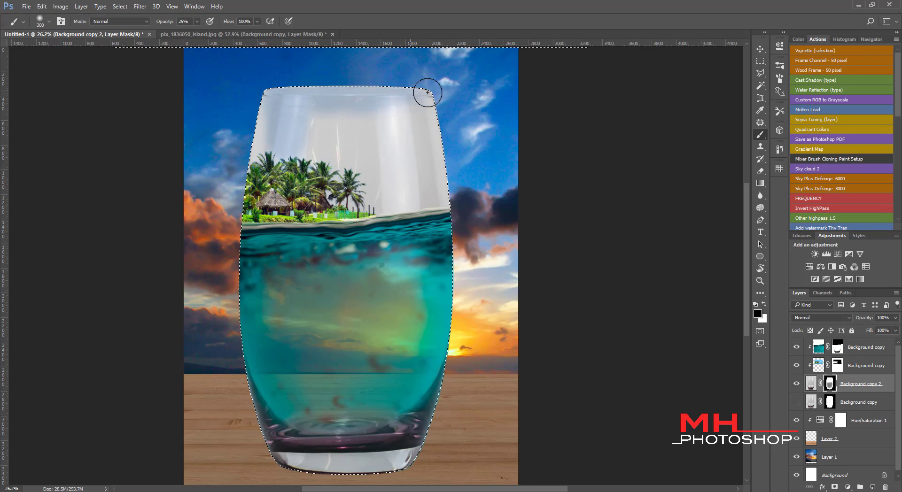
- Paint black over the upper glass on Background copy 2's mask, then restore the palm tree in white
mouse_move(406, 189)
mouse_down()
mouse_move(405, 109)
mouse_move(423, 139)
mouse_move(429, 195)
mouse_move(275, 104)
mouse_move(334, 98)
mouse_move(282, 142)
mouse_move(295, 123)
mouse_move(326, 121)
mouse_move(340, 156)
mouse_move(388, 117)
mouse_move(389, 159)
mouse_move(371, 165)
mouse_move(328, 131)
mouse_move(298, 135)
mouse_move(376, 114)
mouse_move(363, 108)
mouse_move(394, 145)
mouse_move(406, 183)
mouse_up()
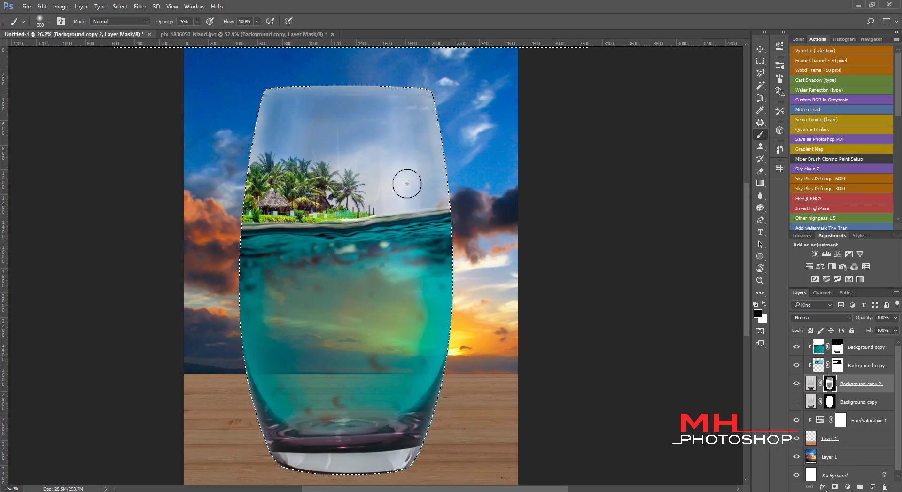
mouse_move(402, 152)
mouse_down()
mouse_move(412, 115)
mouse_move(421, 198)
mouse_move(364, 165)
mouse_move(398, 146)
mouse_up()
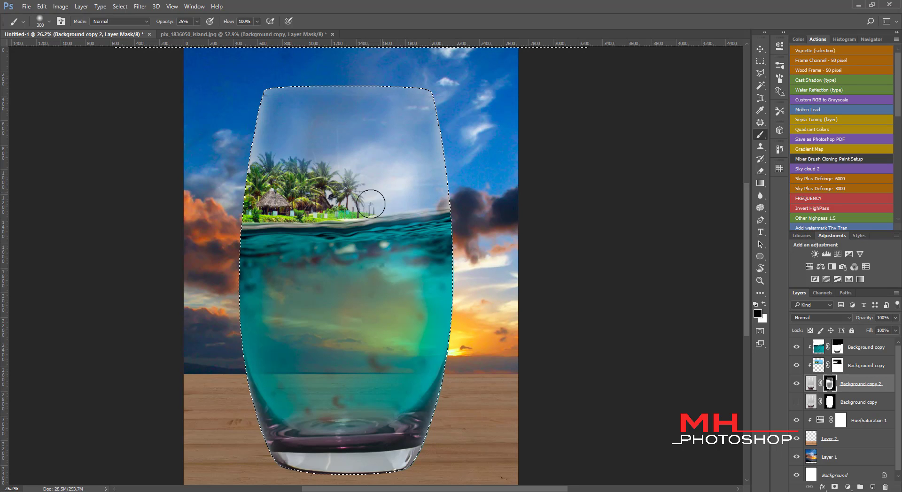
key(x)
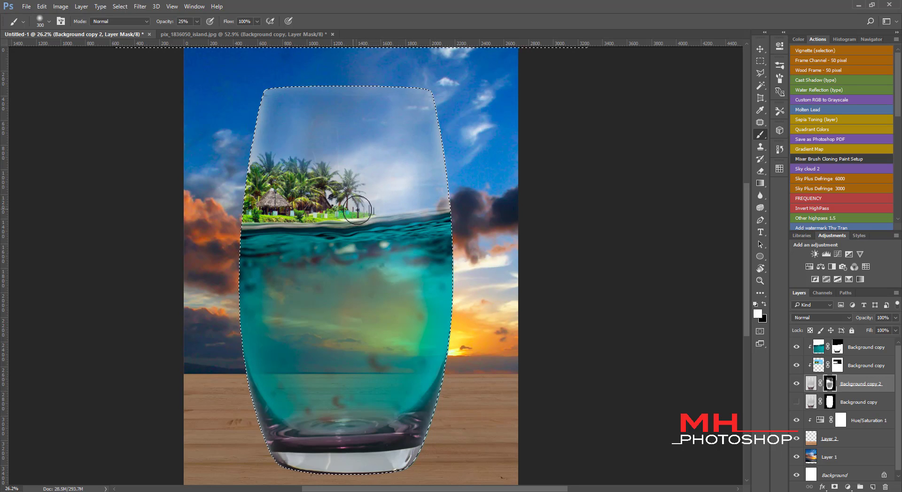
key(bracketleft)
key(bracketleft)
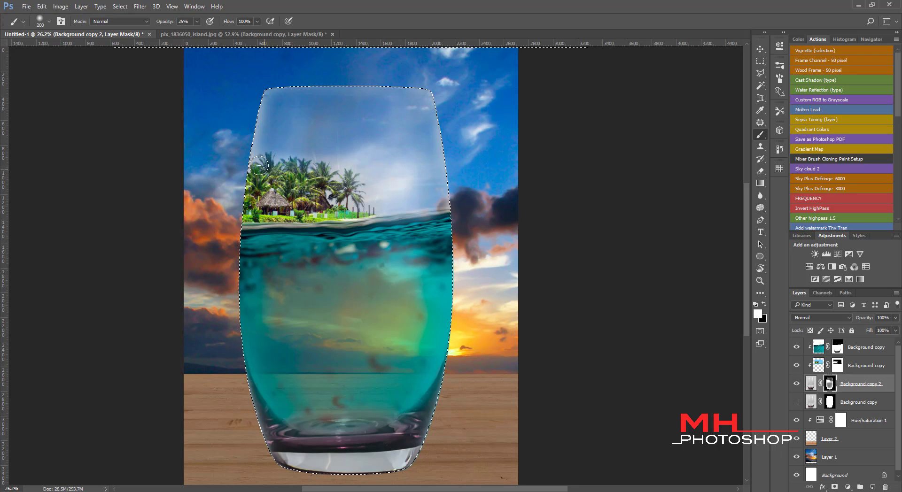
key(x)
key(bracketright)
key(bracketright)
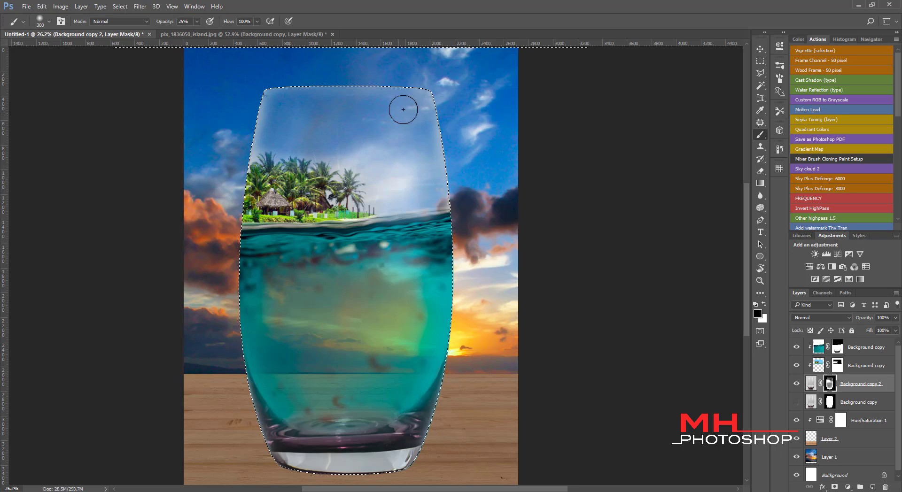
key(x)
drag(347, 180, 352, 191)
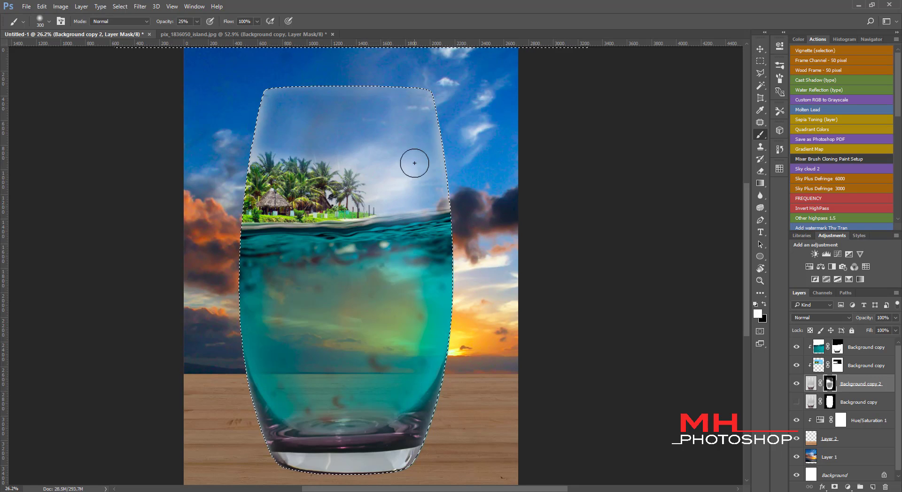
- Show the original glass, duplicate it as Background copy 3, and move it to the top
click(797, 403)
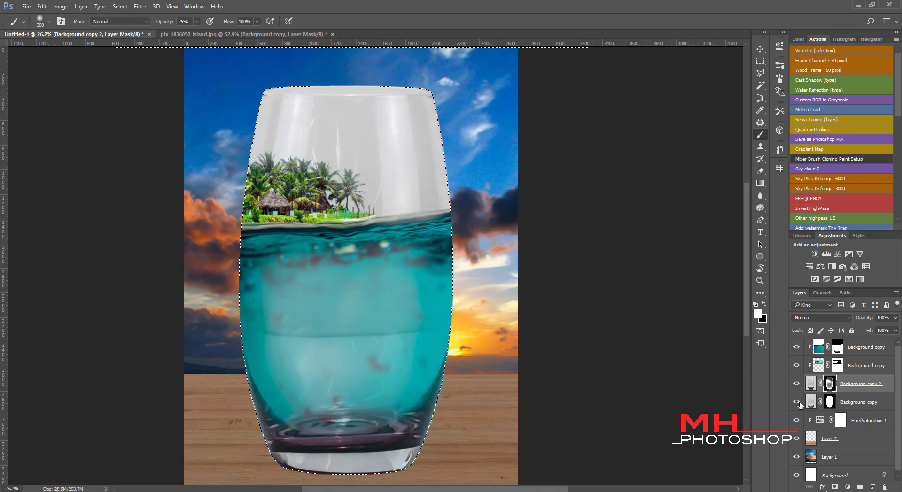
click(836, 400)
key(ctrl+j)
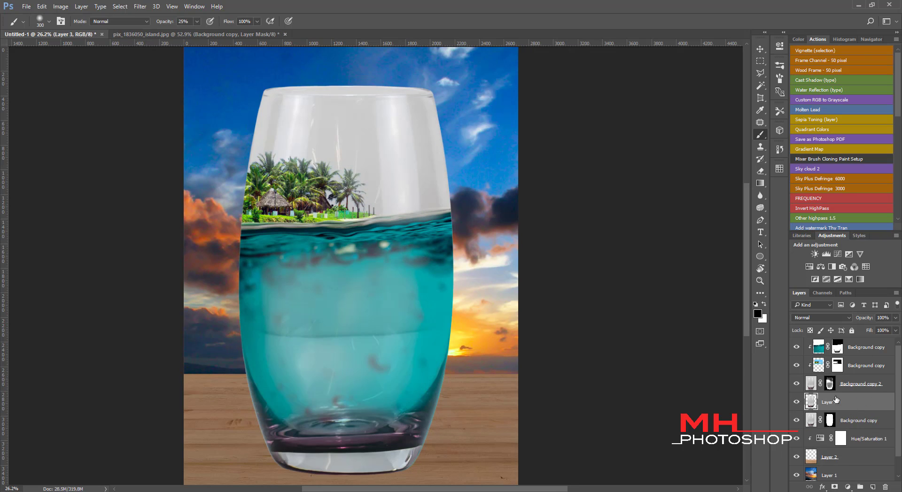
key(ctrl+z)
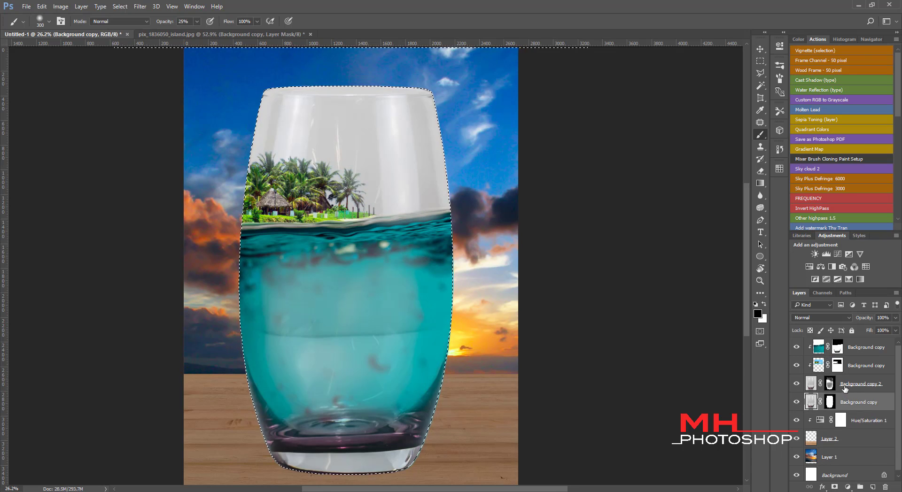
key(ctrl+d)
key(ctrl+j)
drag(844, 402, 850, 347)
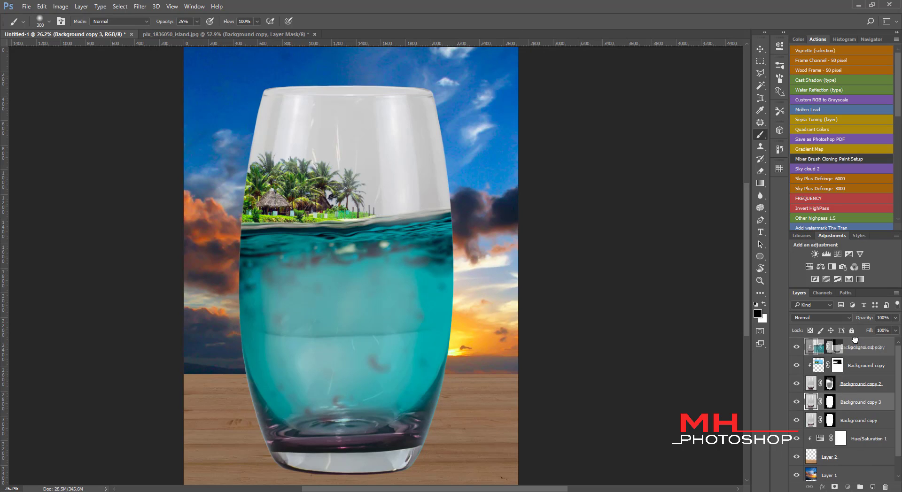
- Set Background copy 3's blend mode to Hard Light and target its layer mask
click(832, 318)
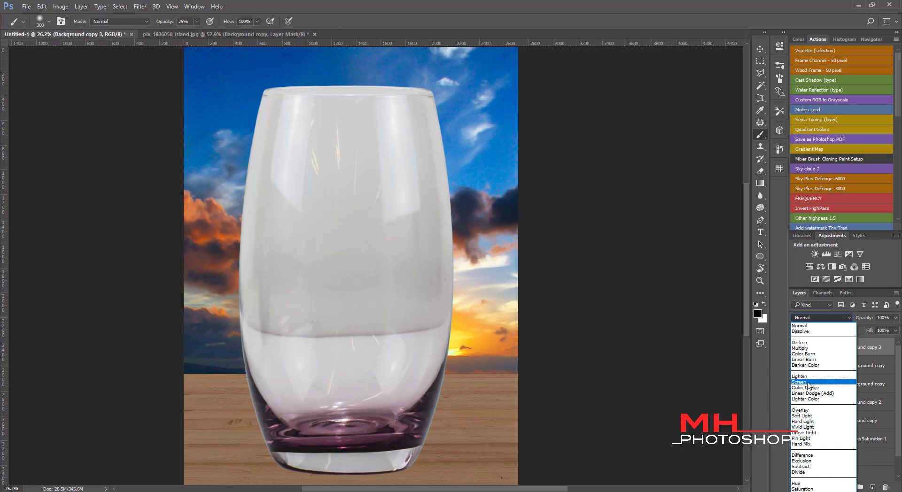
click(808, 420)
click(831, 348)
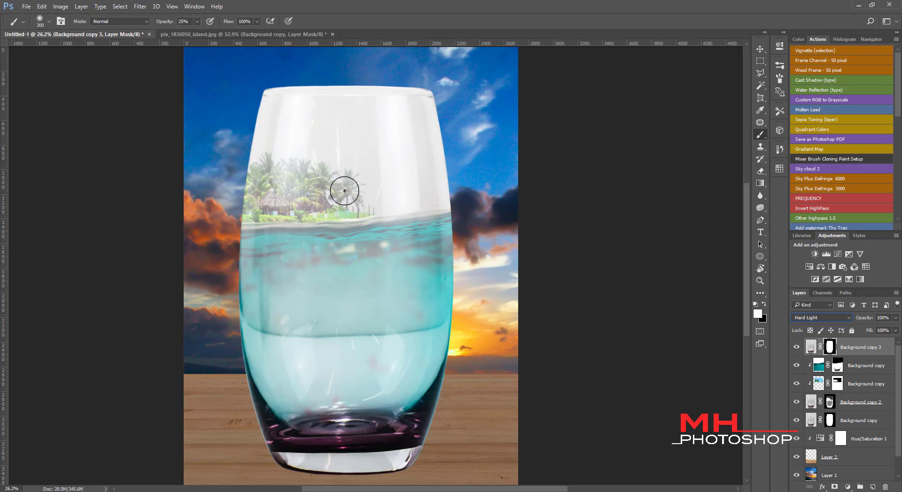
- Paint 25% black on Background copy 3's mask over the island trees, lower water and glass edges
ctrl+click(831, 423)
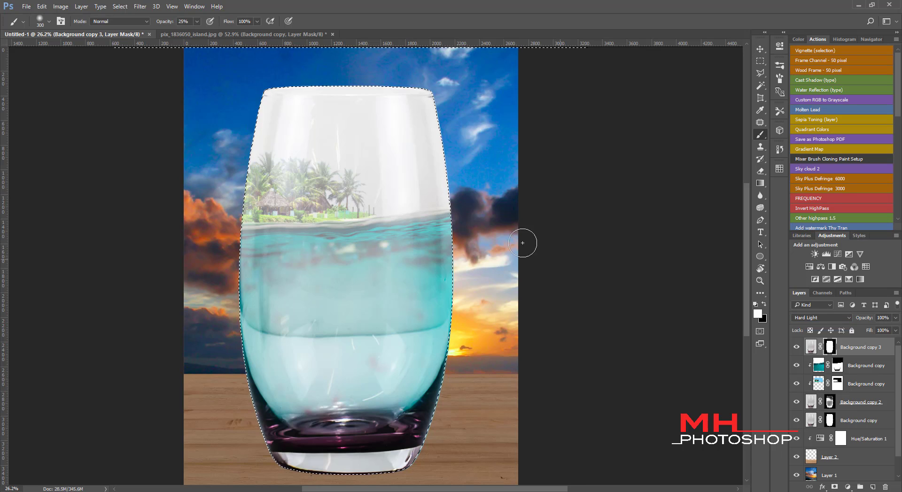
key(x)
mouse_move(371, 222)
mouse_down()
mouse_move(358, 193)
mouse_move(352, 238)
mouse_move(333, 255)
mouse_move(330, 274)
mouse_move(359, 191)
mouse_up()
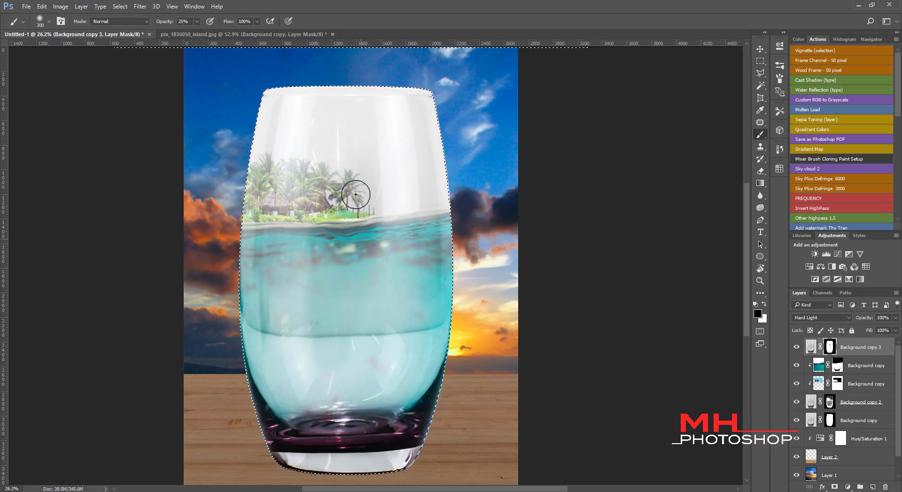
mouse_move(333, 151)
mouse_down()
mouse_move(334, 311)
mouse_move(358, 342)
mouse_move(409, 325)
mouse_move(399, 278)
mouse_up()
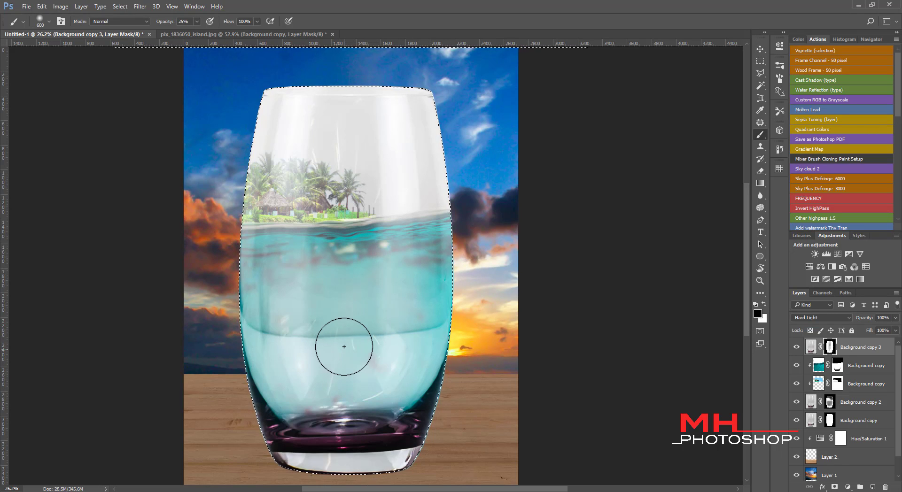
key(bracketright)
key(bracketright)
mouse_move(419, 352)
mouse_down()
mouse_move(409, 372)
mouse_move(291, 412)
mouse_move(308, 408)
mouse_up()
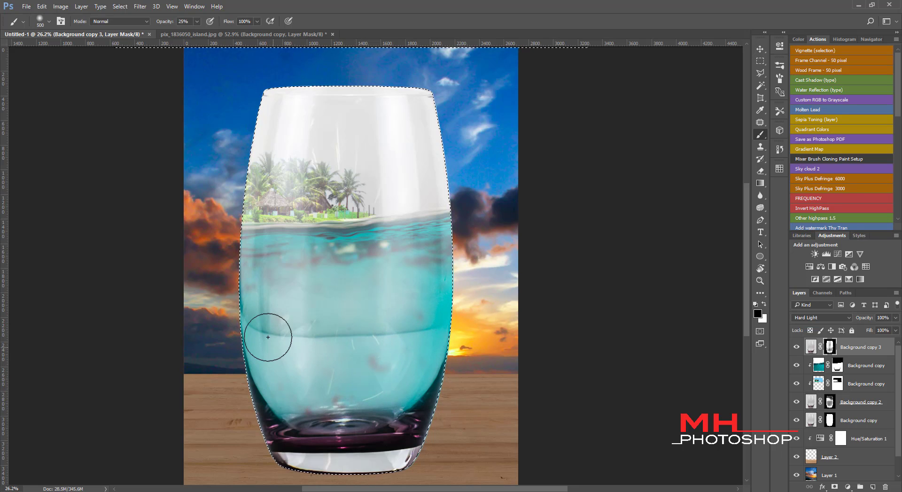
key(bracketleft)
key(bracketleft)
key(bracketleft)
drag(246, 304, 269, 381)
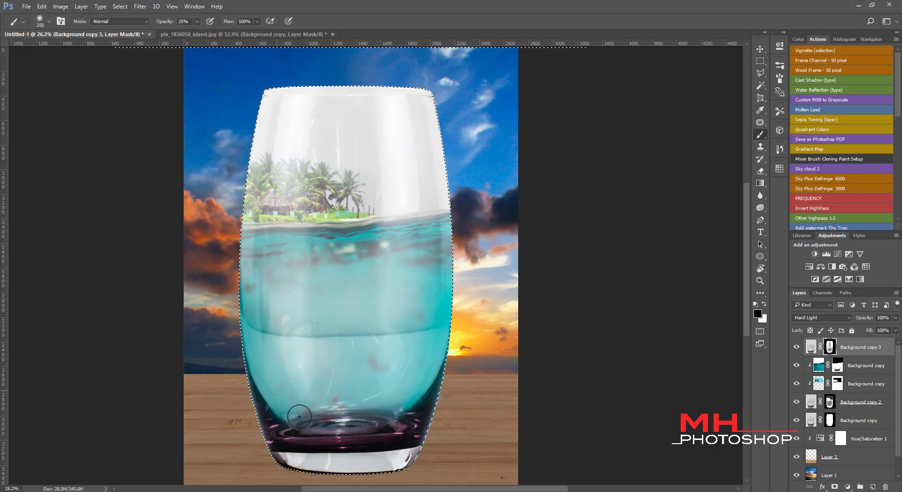
mouse_move(438, 371)
mouse_down()
mouse_move(446, 262)
mouse_move(401, 399)
mouse_up()
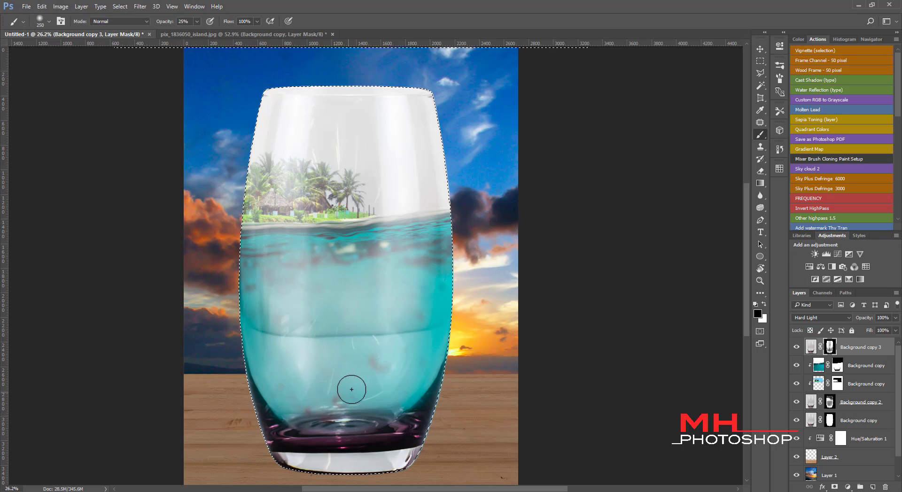
- With a 400 then 250 brush, clear haze over the water and the left and central palms
key(bracketright)
key(bracketright)
mouse_move(341, 402)
mouse_down()
mouse_move(350, 317)
mouse_move(376, 352)
mouse_move(310, 396)
mouse_move(276, 374)
mouse_move(240, 281)
mouse_move(330, 414)
mouse_move(330, 288)
mouse_move(354, 241)
mouse_move(397, 376)
mouse_move(435, 247)
mouse_move(467, 262)
mouse_move(415, 261)
mouse_up()
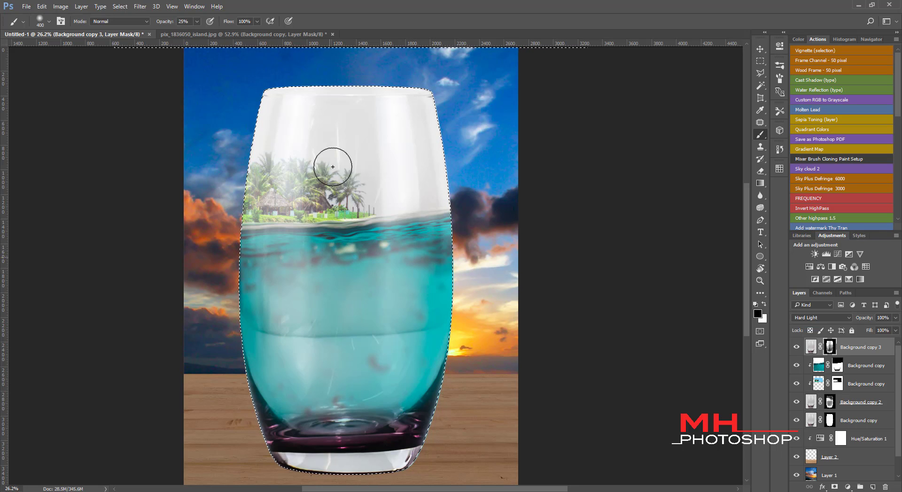
key(bracketleft)
key(bracketleft)
key(bracketleft)
scroll(299, 76, up, 2)
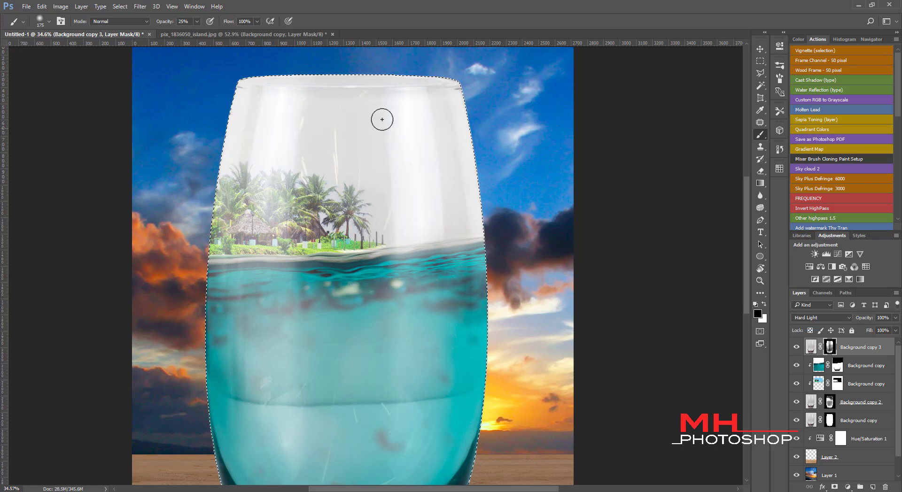
key(bracketright)
key(bracketright)
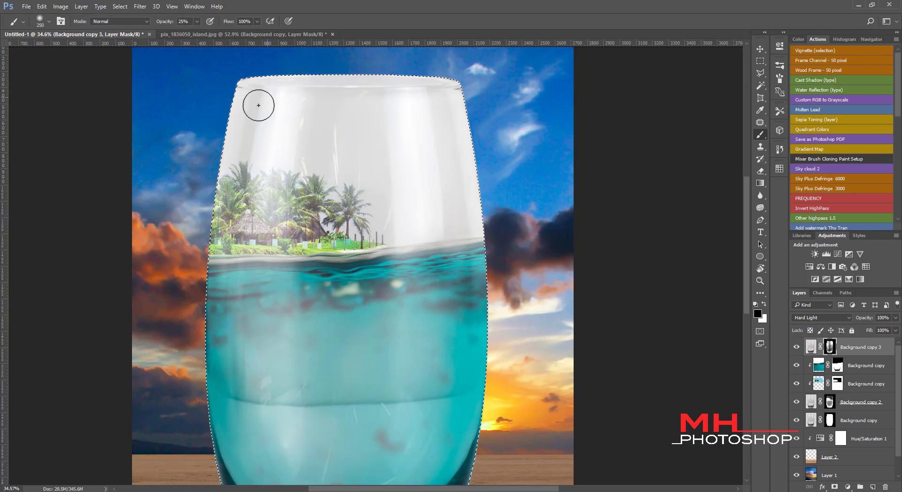
drag(246, 173, 237, 300)
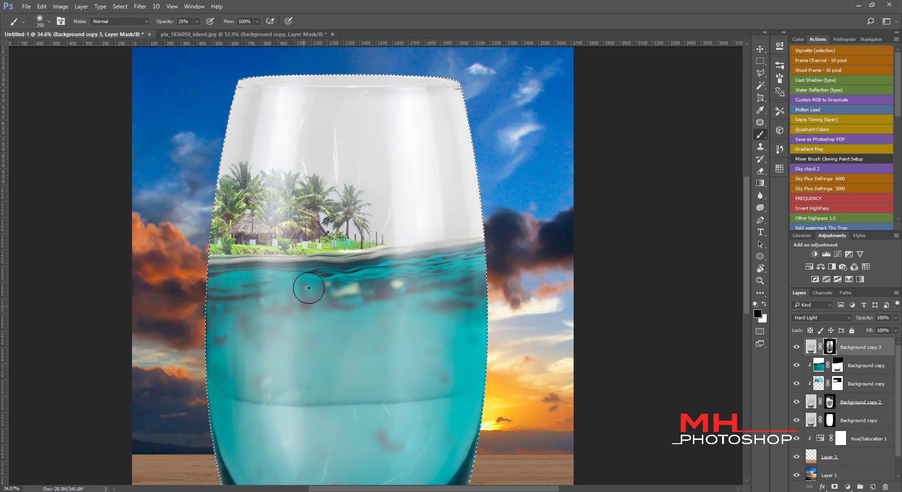
drag(301, 242, 301, 211)
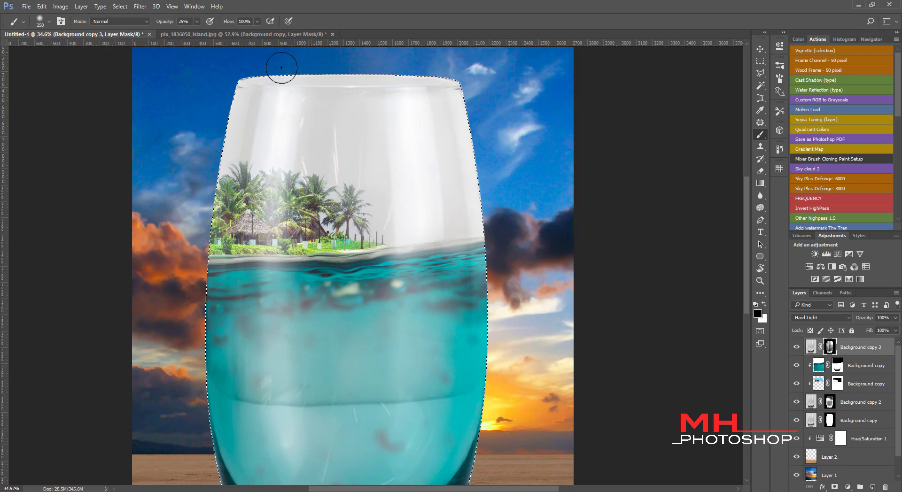
drag(252, 140, 248, 419)
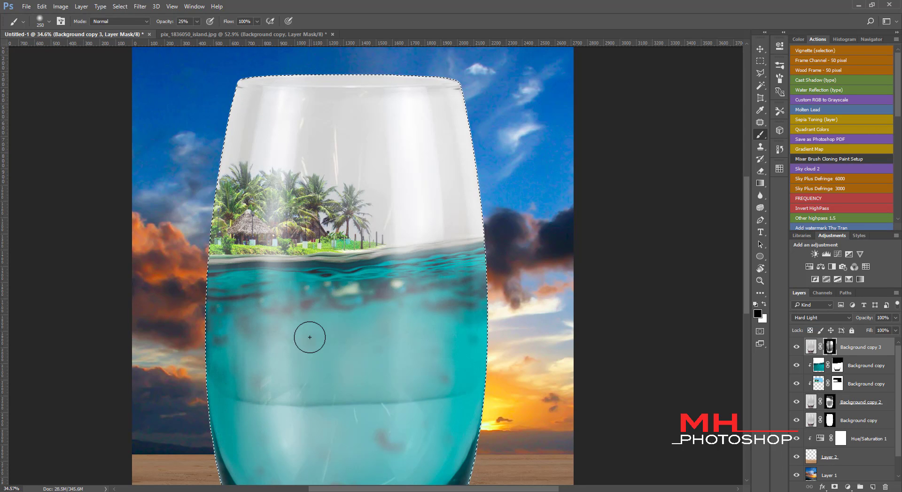
scroll(338, 307, down, 2)
scroll(392, 245, down, 2)
- Raise opacity to 50% and clear a vertical haze strip through the water with a 300 brush
scroll(439, 275, up, 2)
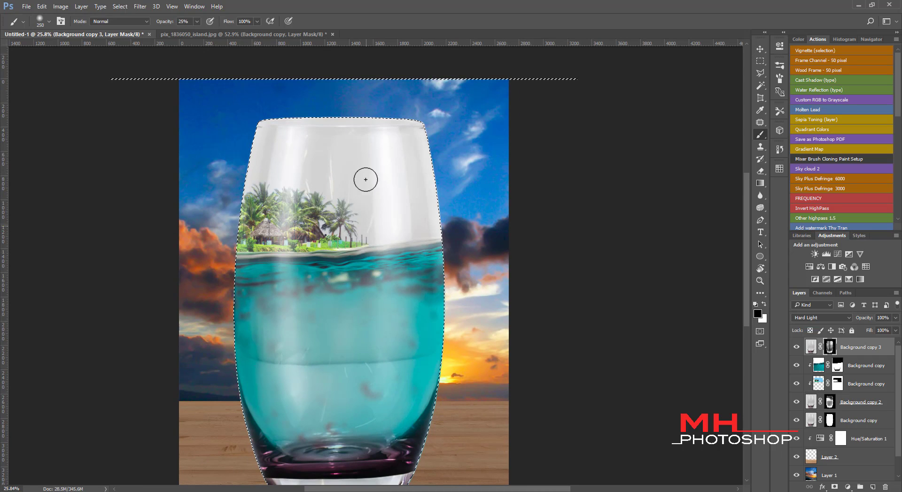
key(bracketleft)
key(bracketleft)
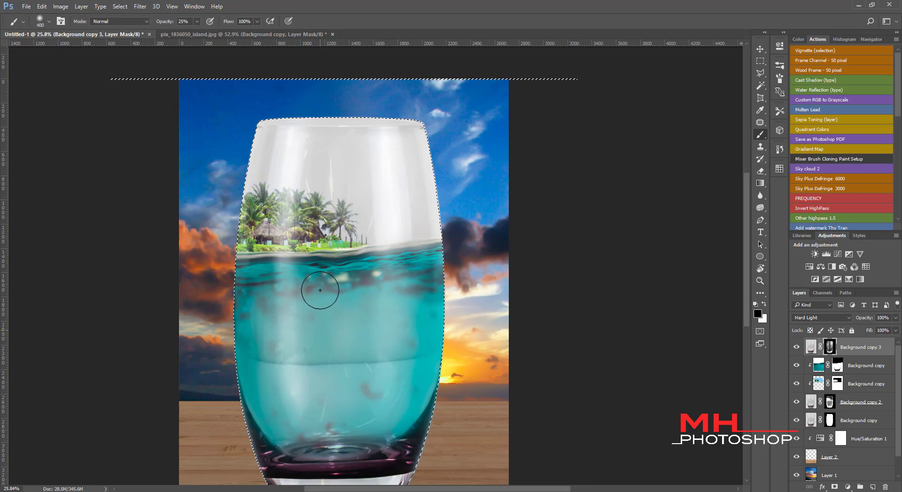
key(bracketright)
key(bracketright)
key(bracketright)
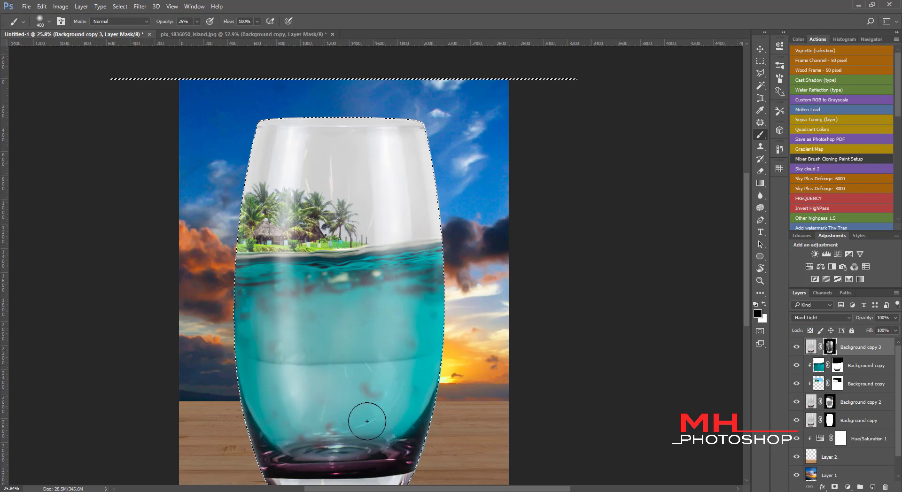
key(bracketleft)
key(bracketleft)
key(bracketleft)
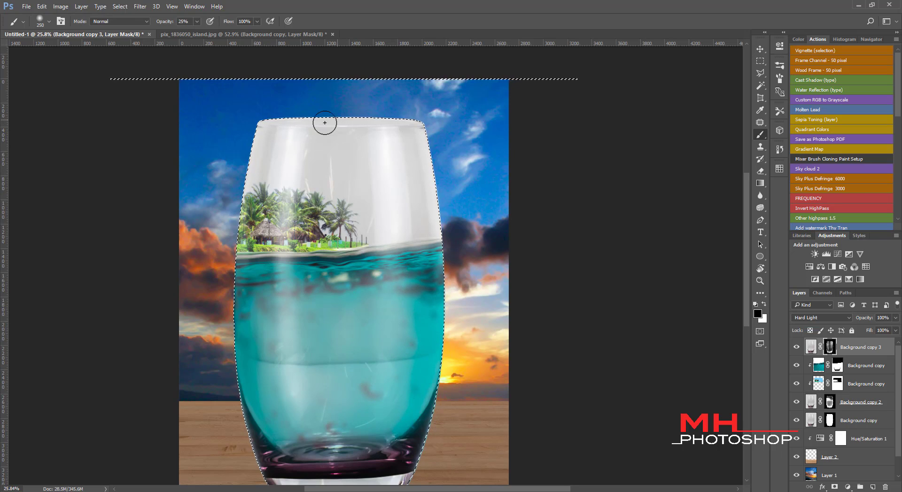
key(5)
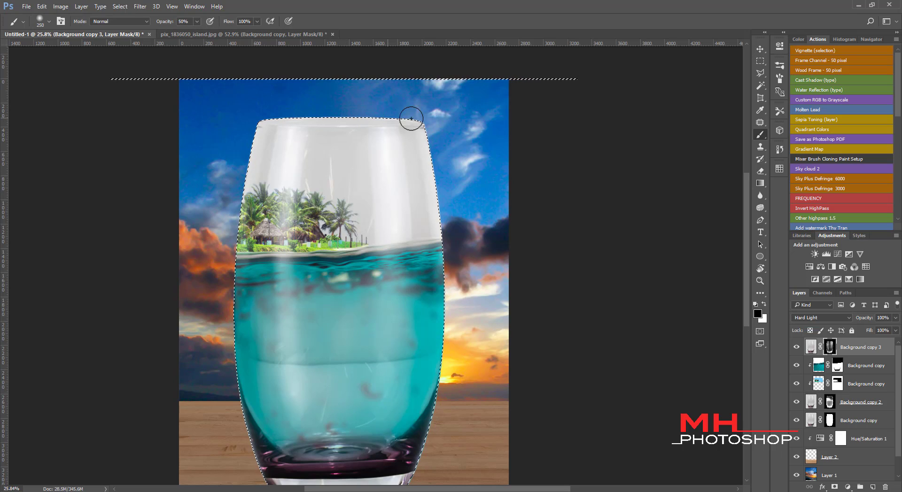
key(bracketleft)
key(bracketleft)
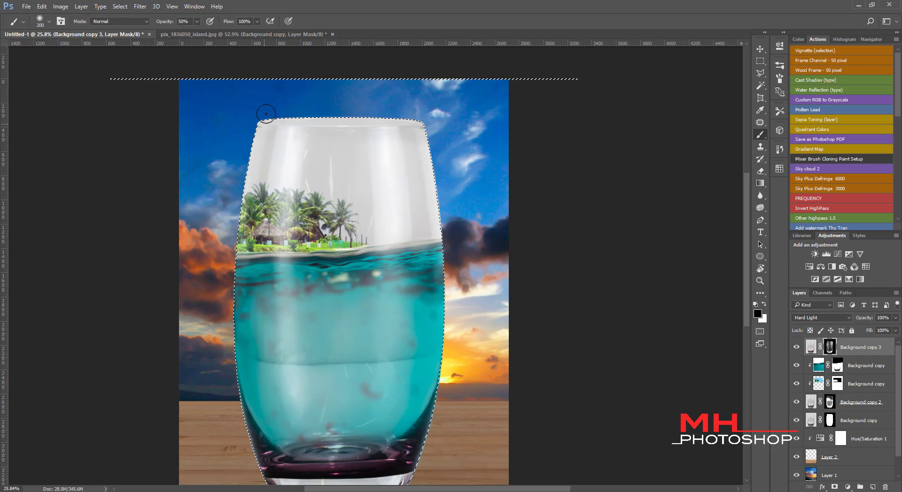
key(bracketright)
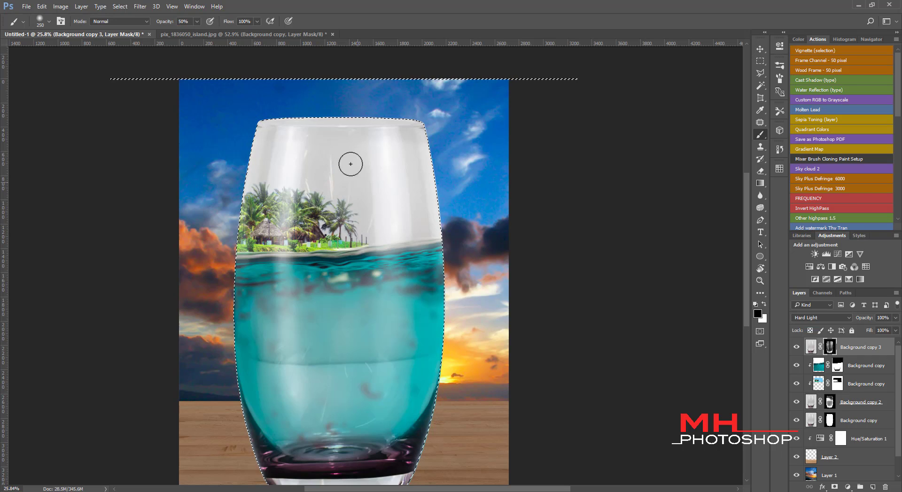
key(bracketright)
key(bracketright)
key(bracketright)
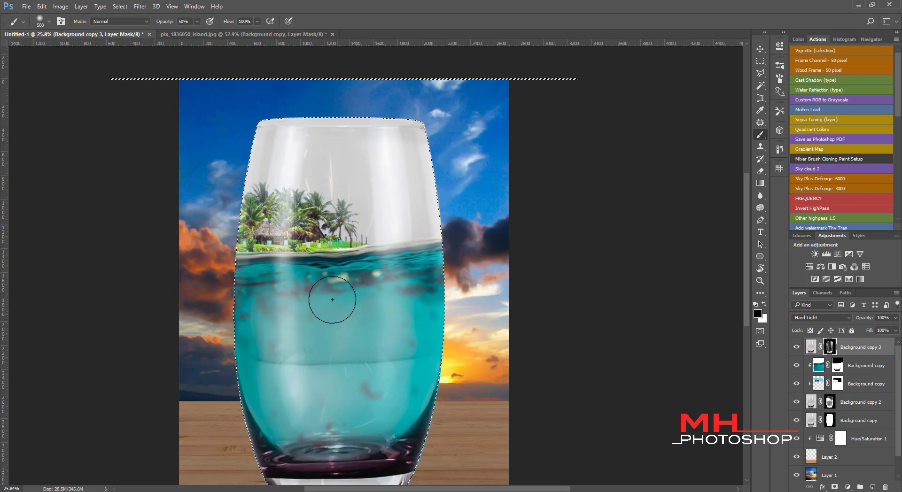
key(bracketleft)
key(bracketleft)
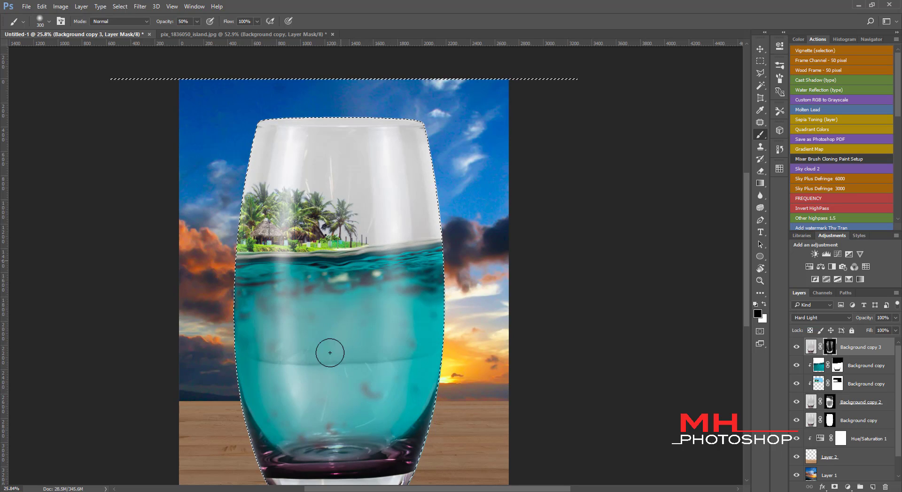
drag(298, 167, 304, 424)
- Refine the rim with a 200–500 brush at 100%, 50% and 30%, swapping black and white
key(bracketright)
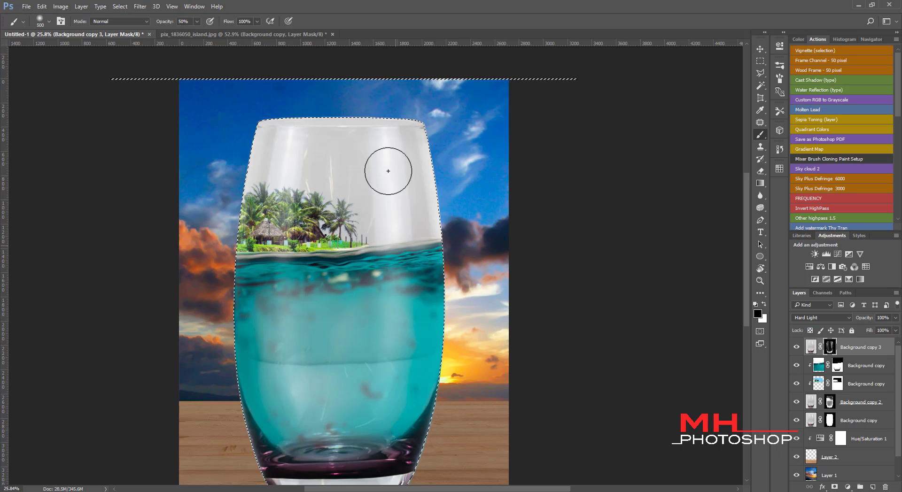
key(bracketright)
key(bracketleft)
key(bracketleft)
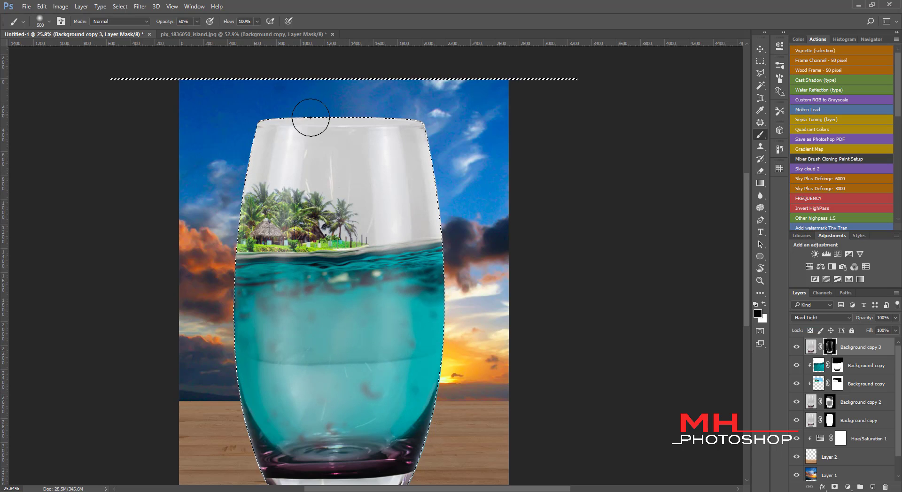
key(bracketleft)
key(bracketleft)
key(bracketleft)
key(0)
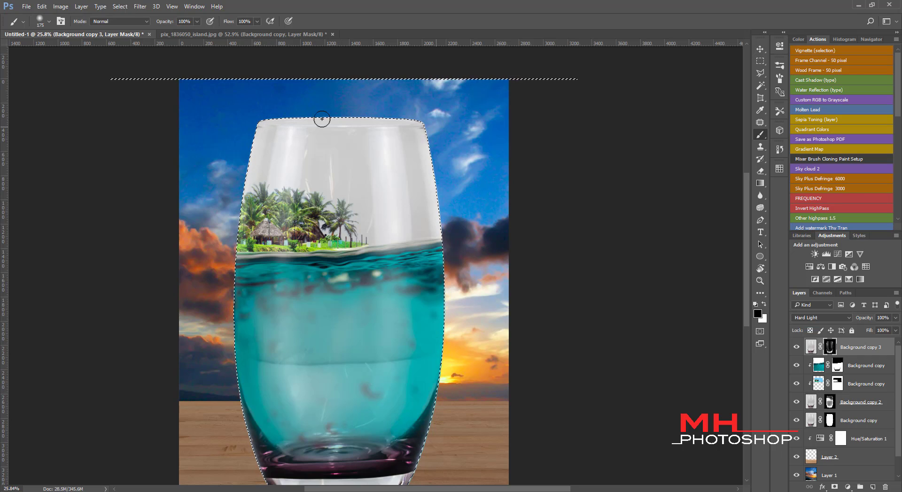
key(5)
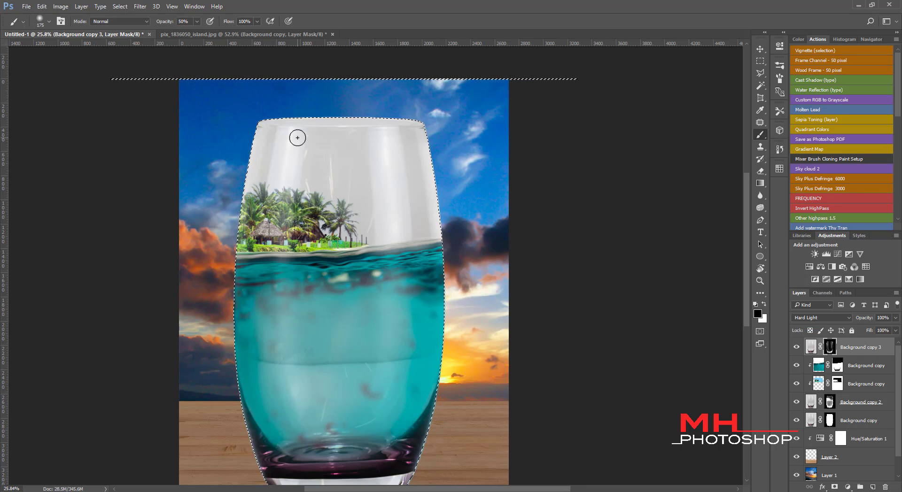
key(x)
key(3)
key(bracketright)
key(bracketright)
key(bracketright)
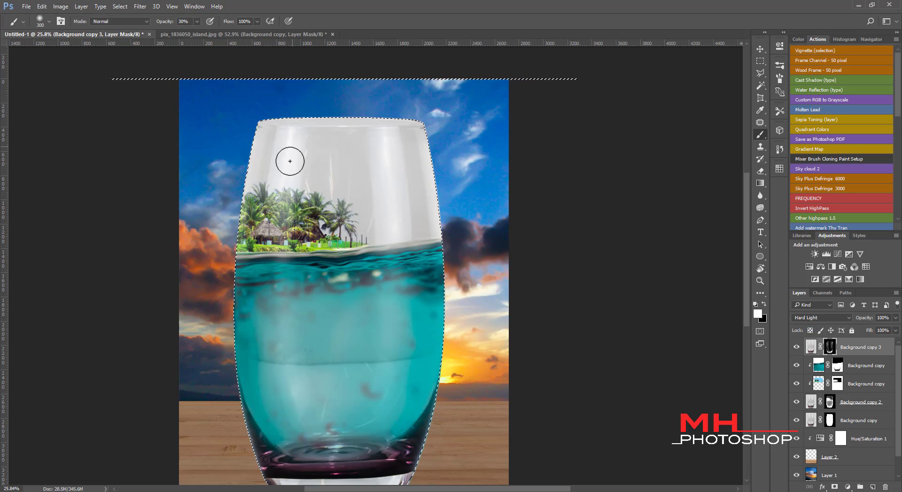
key(x)
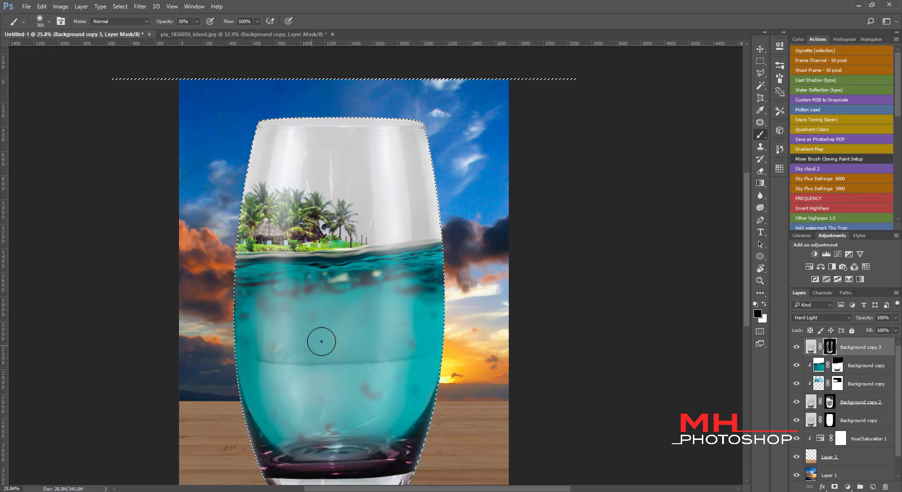
scroll(455, 307, down, 2)
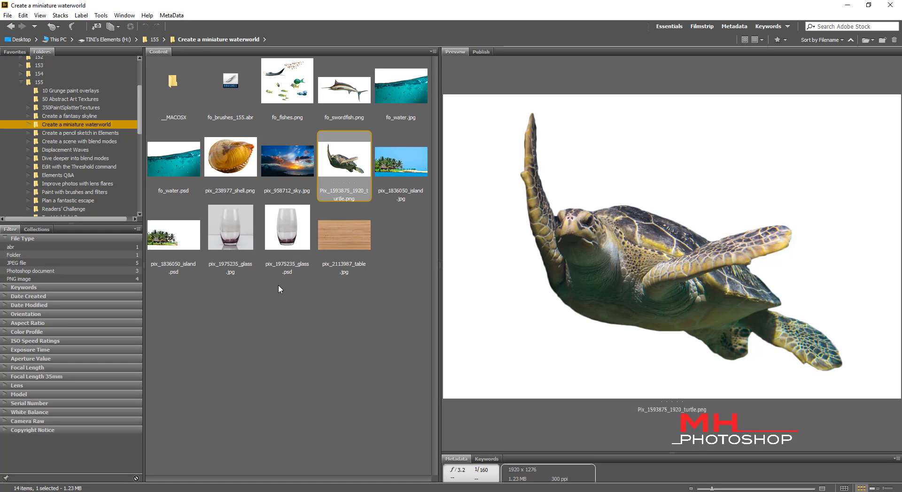
- Open fo_swordfish.png and bring the swordfish into the glass composite
double_click(344, 84)
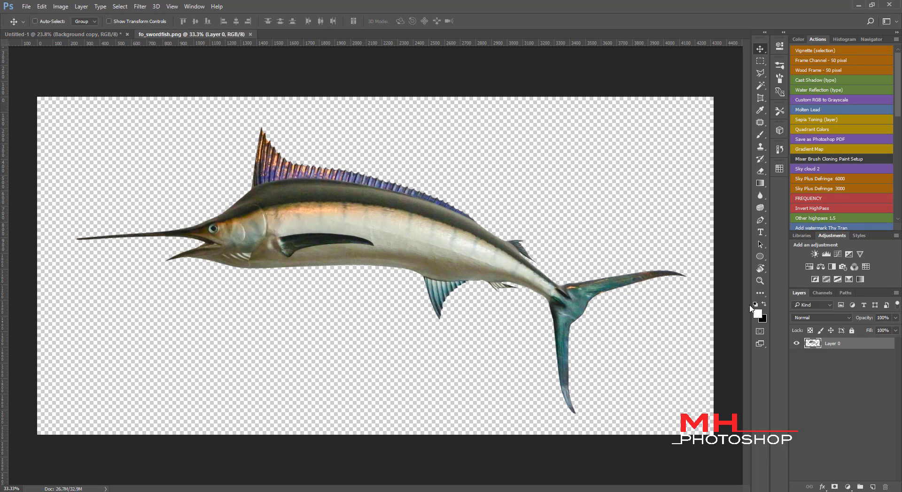
drag(536, 240, 304, 245)
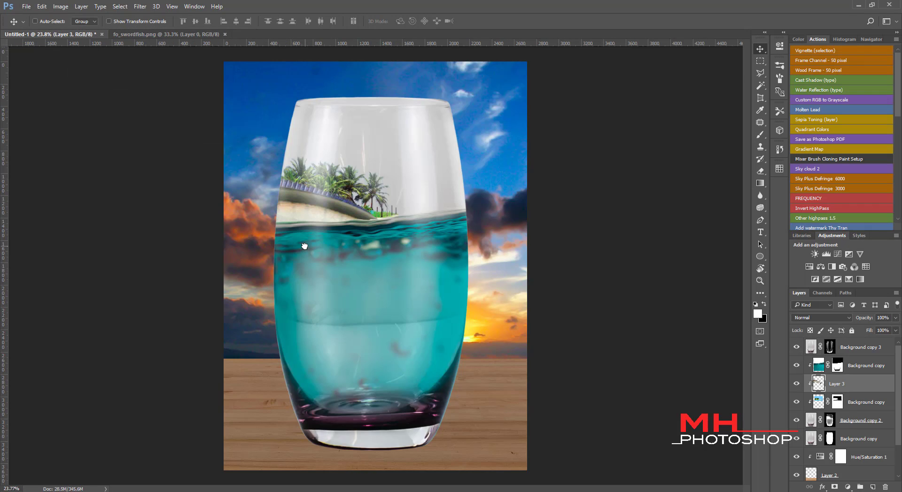
drag(338, 221, 428, 226)
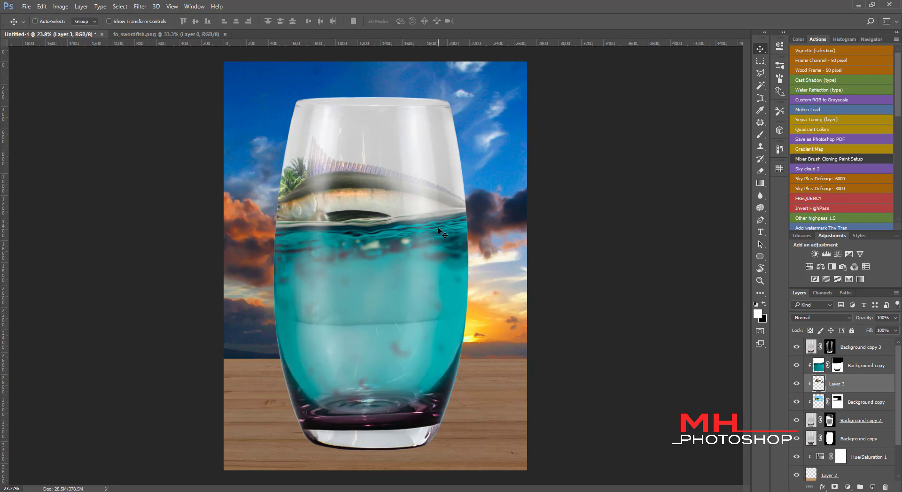
- Scale the swordfish to about 47% and tilt it roughly 50° beside the island
key(ctrl+t)
mouse_move(631, 143)
mouse_down()
mouse_move(605, 364)
mouse_move(494, 314)
mouse_move(479, 295)
mouse_up()
drag(398, 289, 414, 271)
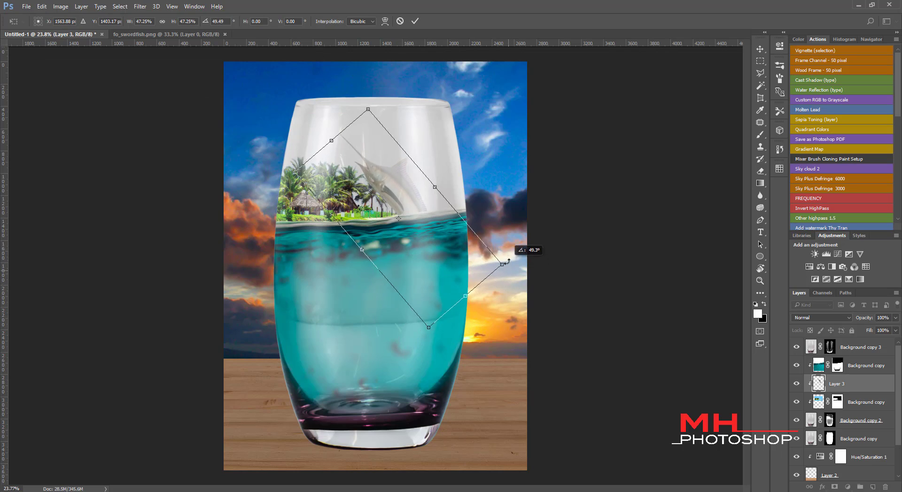
drag(511, 283, 512, 259)
drag(438, 264, 431, 269)
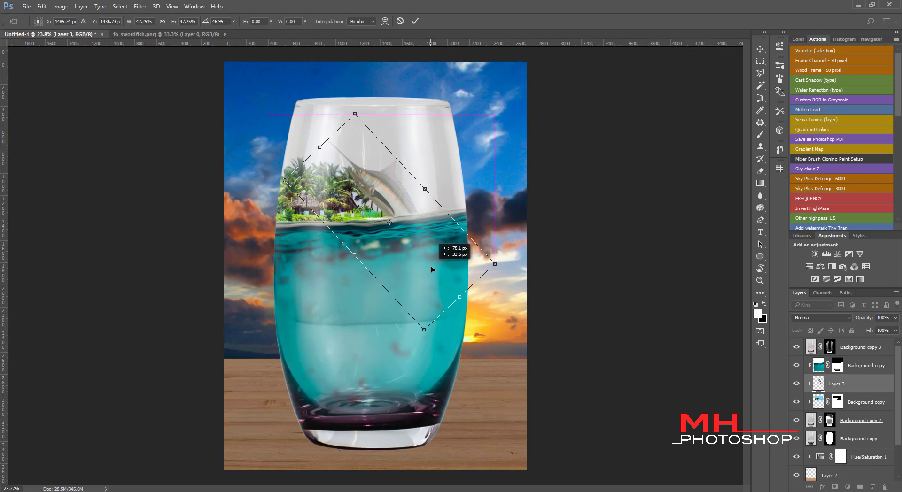
drag(509, 272, 504, 282)
drag(442, 267, 445, 269)
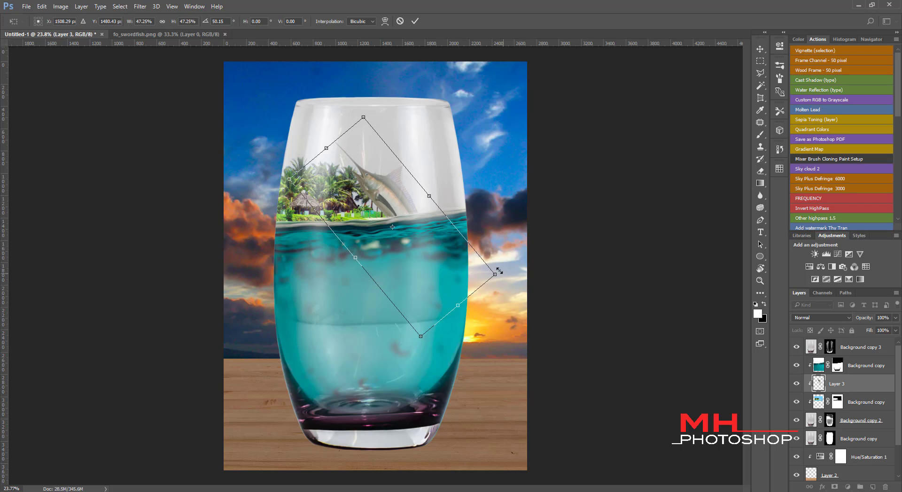
key(Return)
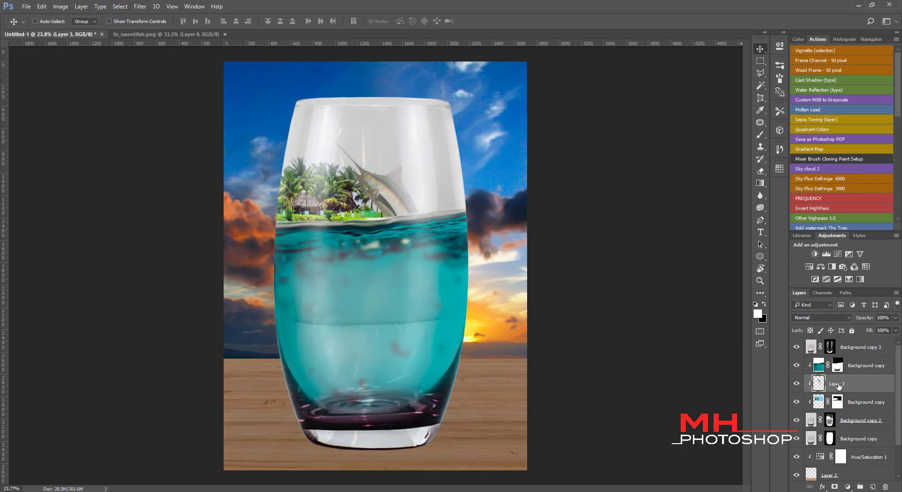
- Duplicate the swordfish layer above the water and clip the water layer to the glass
click(797, 365)
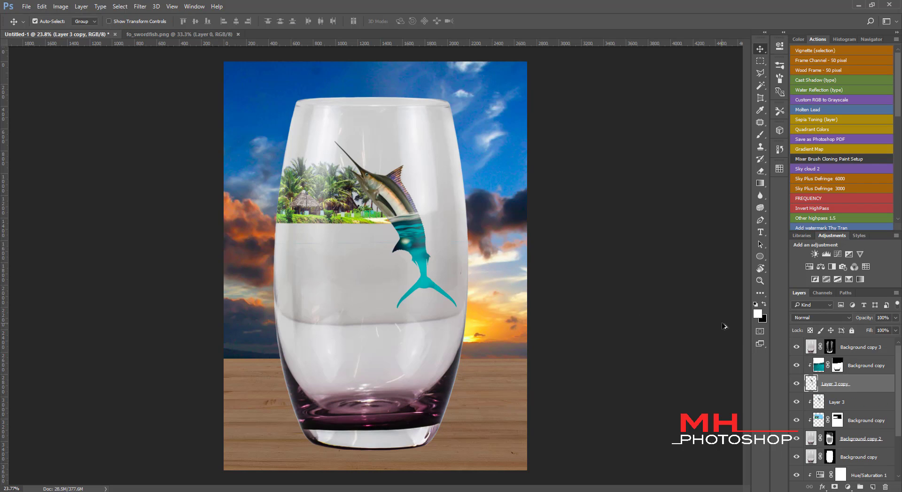
click(796, 366)
key(ctrl+j)
drag(859, 385, 862, 360)
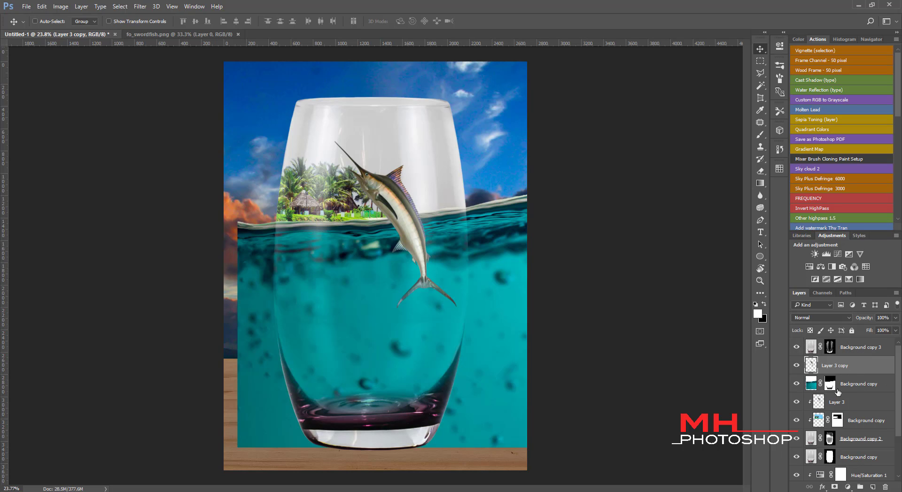
right_click(838, 391)
click(783, 249)
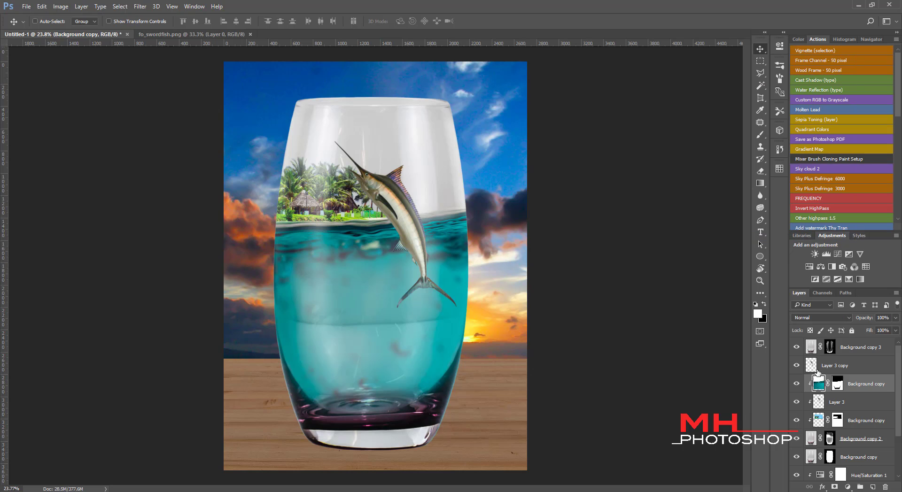
- Mask the swordfish copy, painting black to fade its dorsal fin and waterline crossing
click(841, 371)
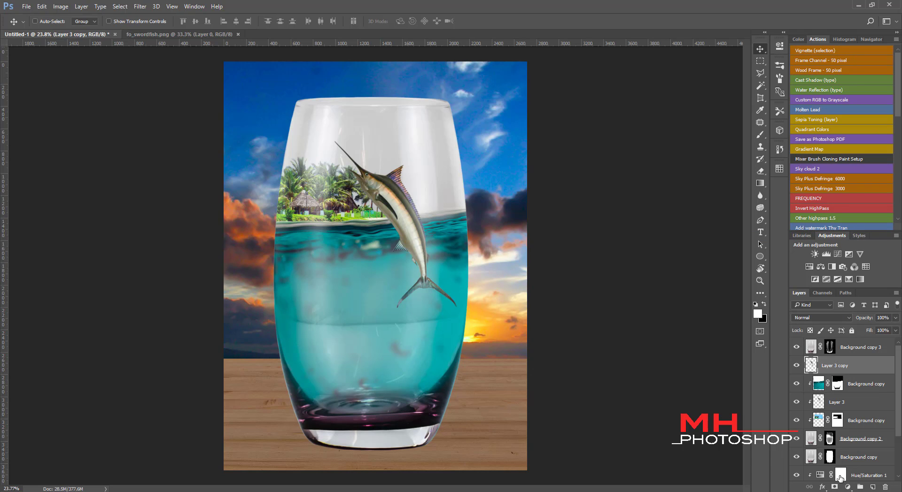
click(834, 487)
key(b)
key(x)
scroll(484, 282, up, 1)
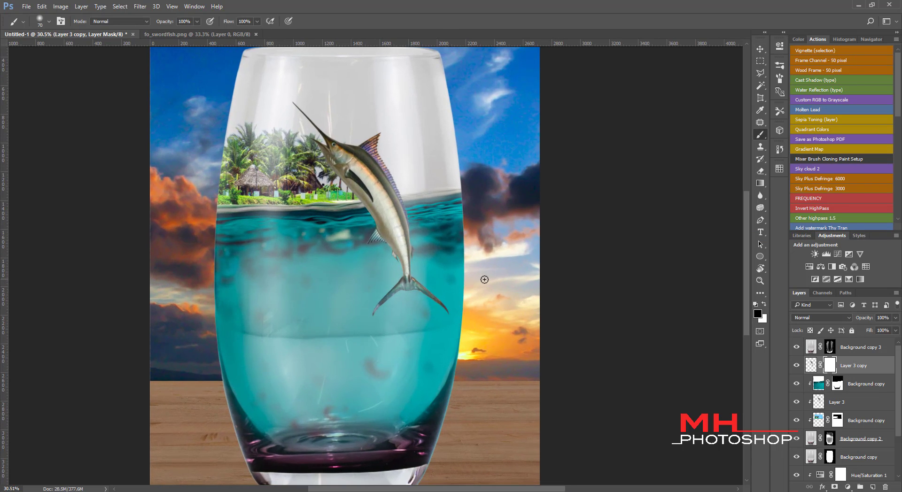
click(795, 367)
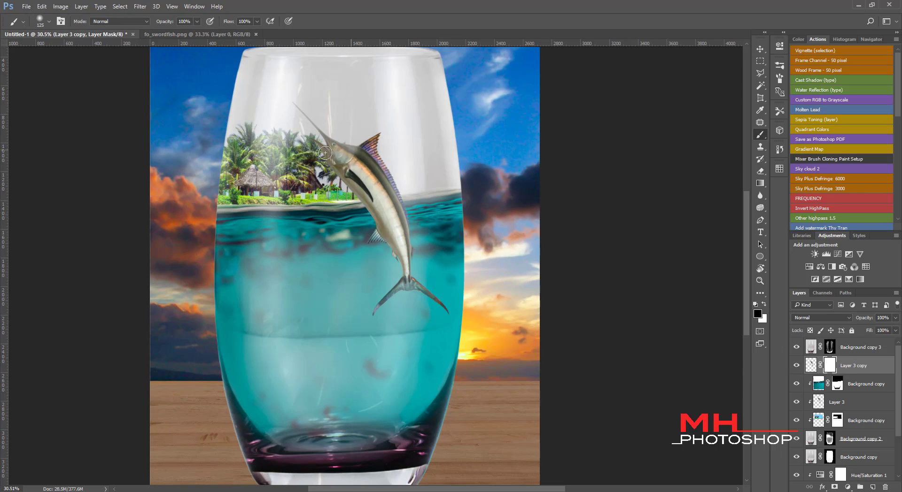
mouse_move(330, 140)
mouse_down()
mouse_move(327, 174)
mouse_move(394, 181)
mouse_up()
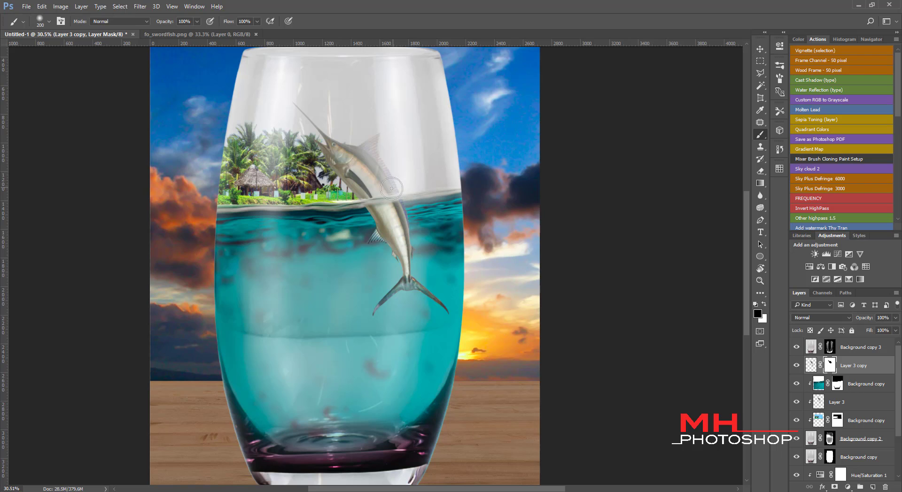
scroll(424, 235, up, 2)
key(bracketleft)
key(bracketleft)
key(bracketleft)
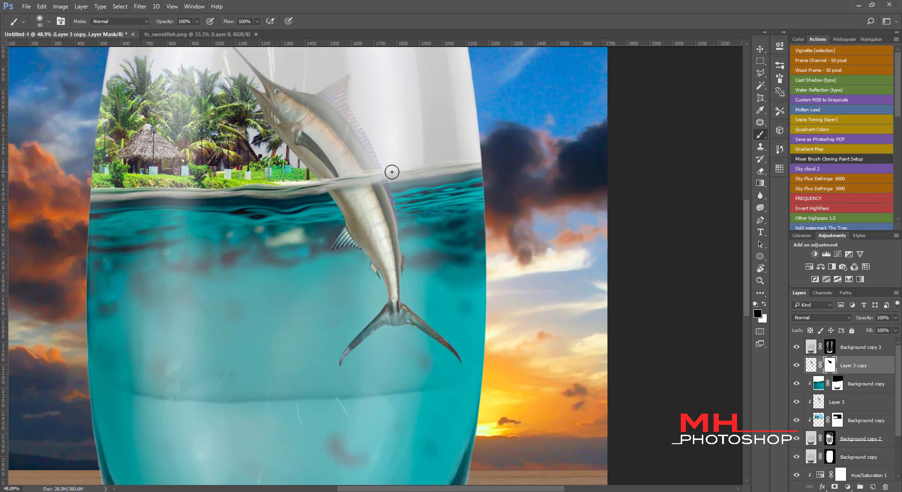
drag(322, 182, 388, 177)
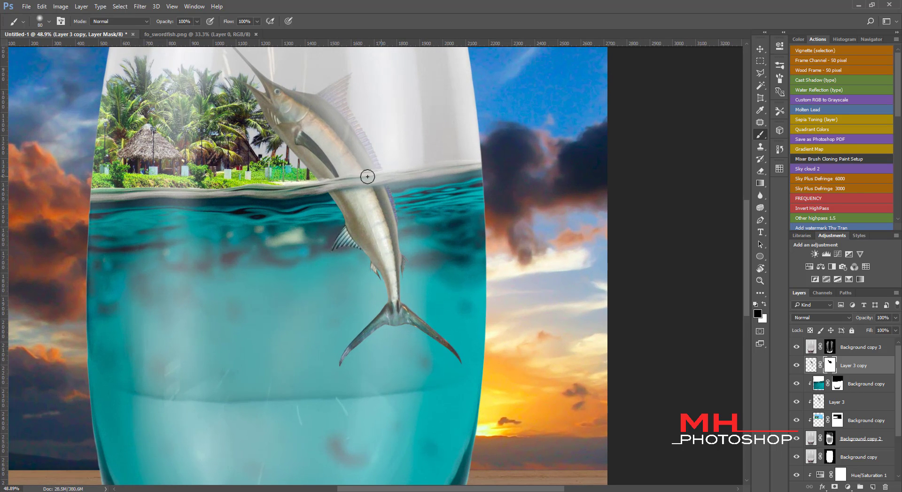
scroll(360, 234, down, 3)
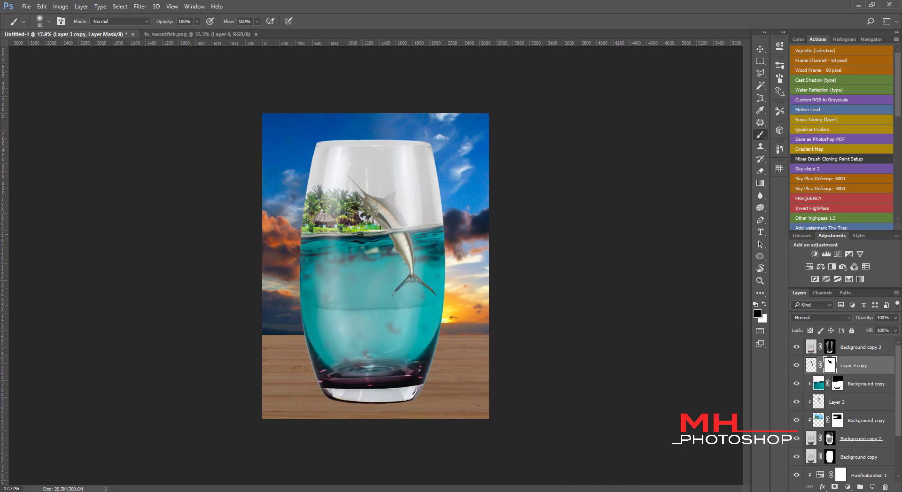
- Lower Layer 3 opacity to 83% and Layer 3 copy opacity to 75%
click(816, 403)
mouse_move(896, 317)
mouse_down()
mouse_move(888, 333)
mouse_move(897, 334)
mouse_move(885, 335)
mouse_move(893, 334)
mouse_up()
click(854, 365)
click(863, 350)
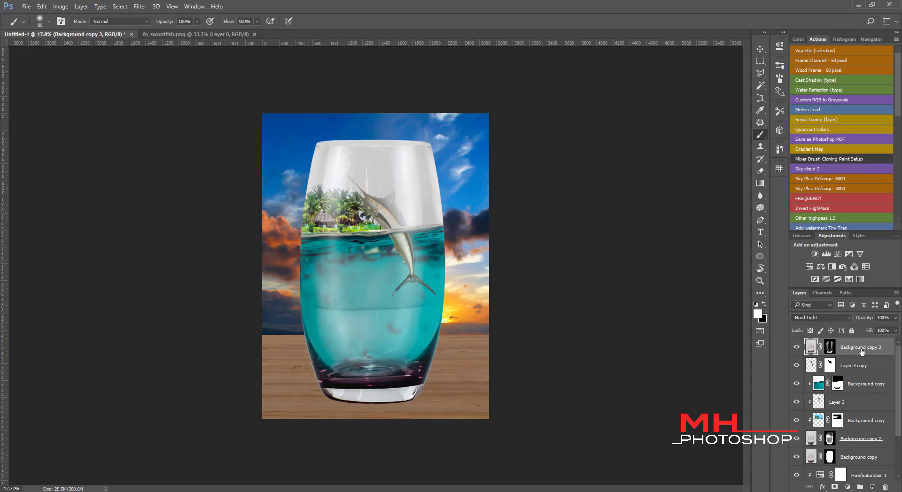
scroll(367, 267, up, 1)
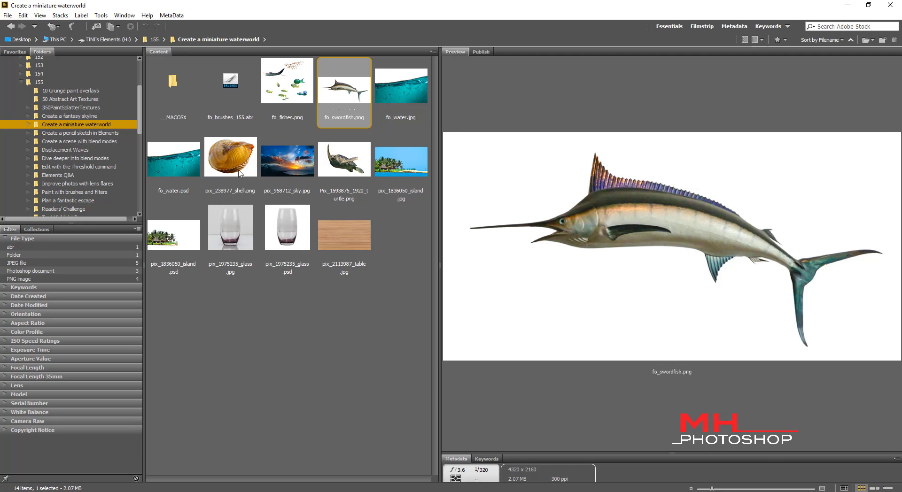
- Add the turtle PNG to the composite as Layer 4, between Background copy and Layer 3
double_click(349, 160)
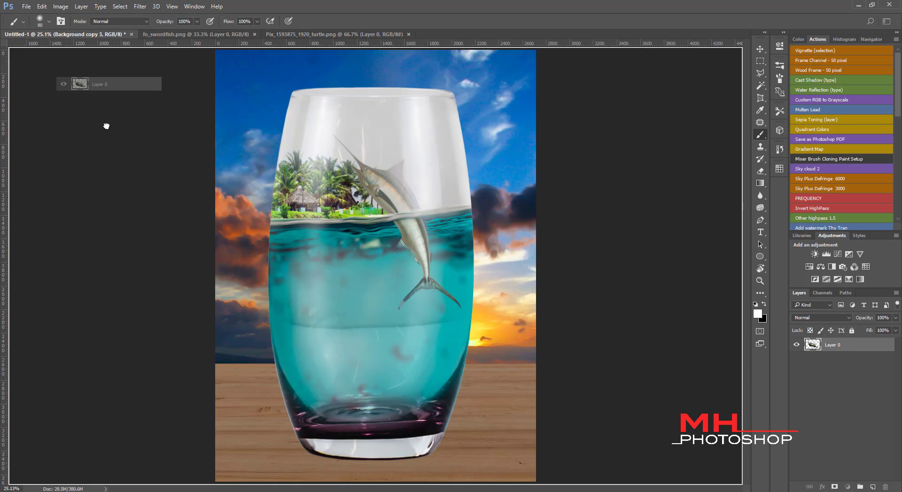
drag(814, 345, 364, 290)
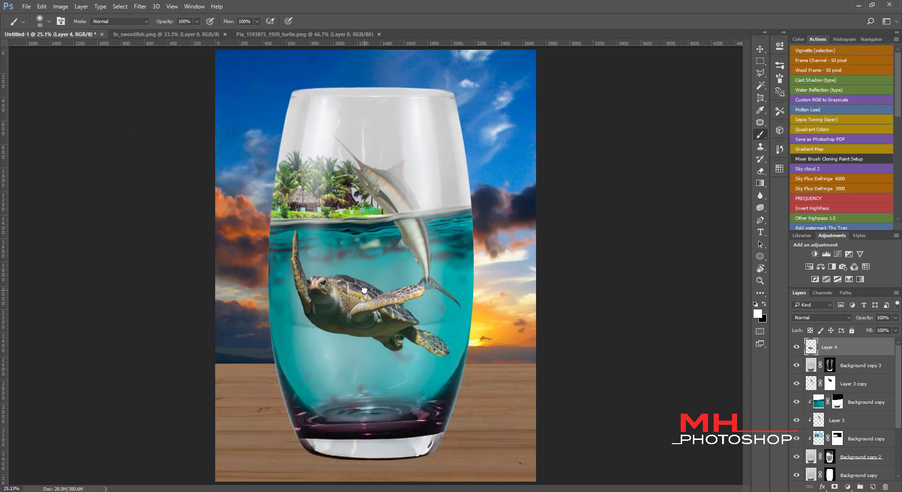
drag(862, 349, 848, 412)
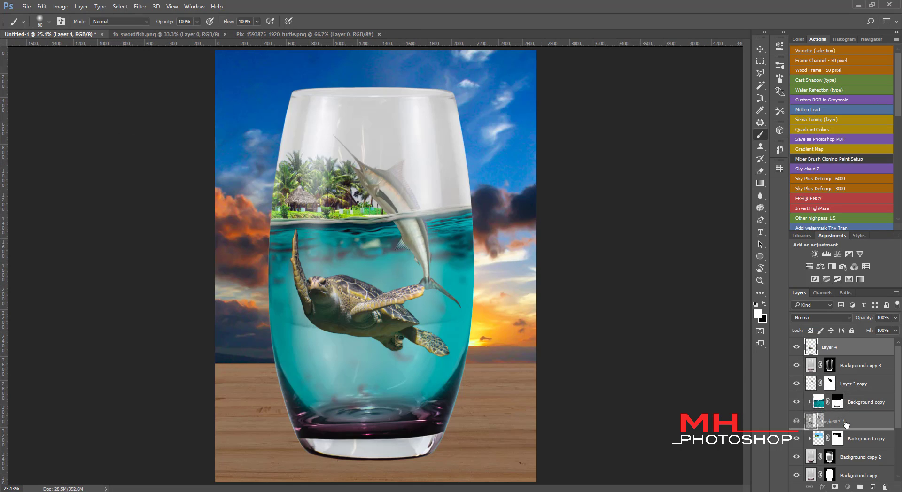
drag(848, 411, 834, 418)
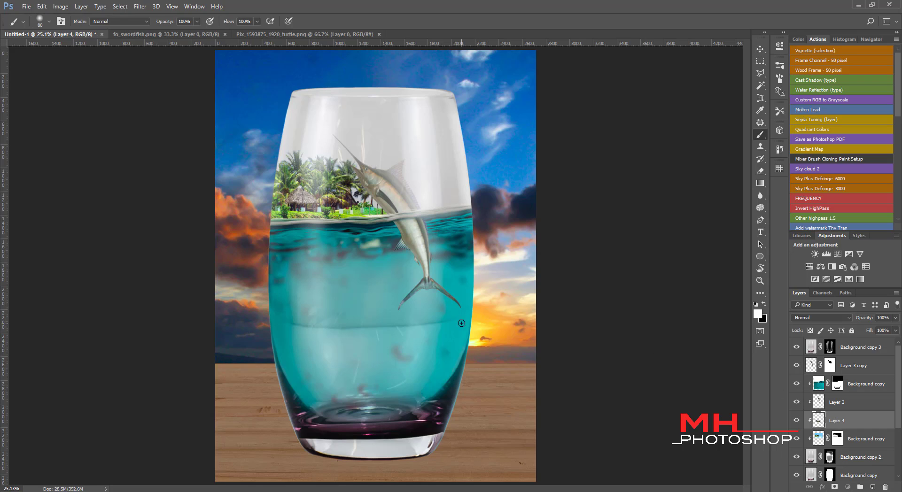
- Place Layer 4 just below Layer 3 copy, then shrink and move the turtle into the glass
key(v)
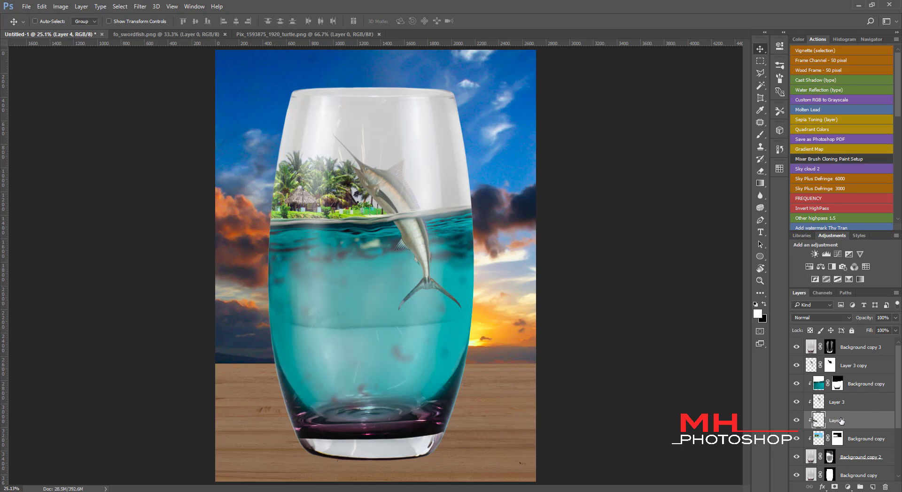
click(796, 366)
drag(839, 421, 838, 374)
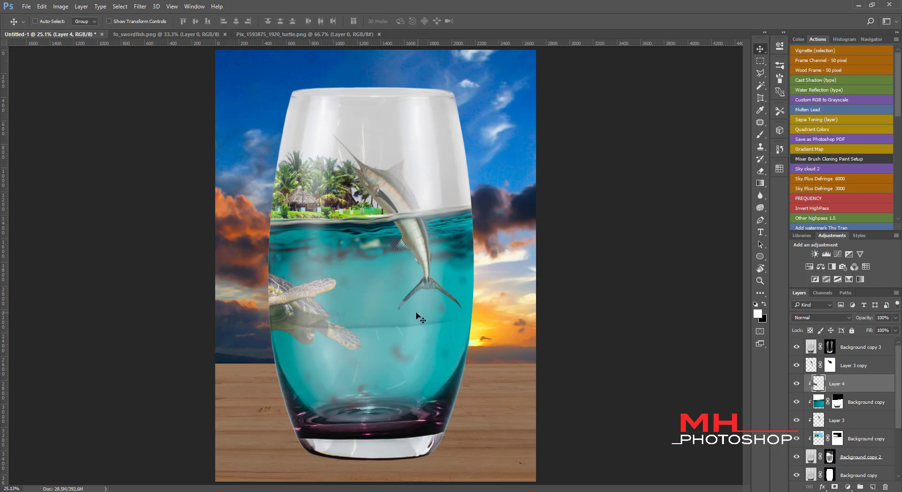
drag(417, 314, 494, 339)
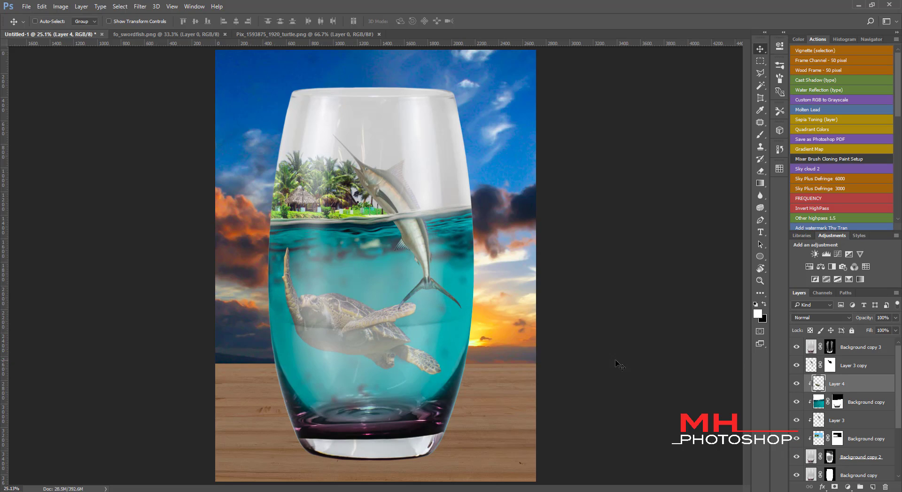
drag(386, 334, 370, 341)
key(ctrl+t)
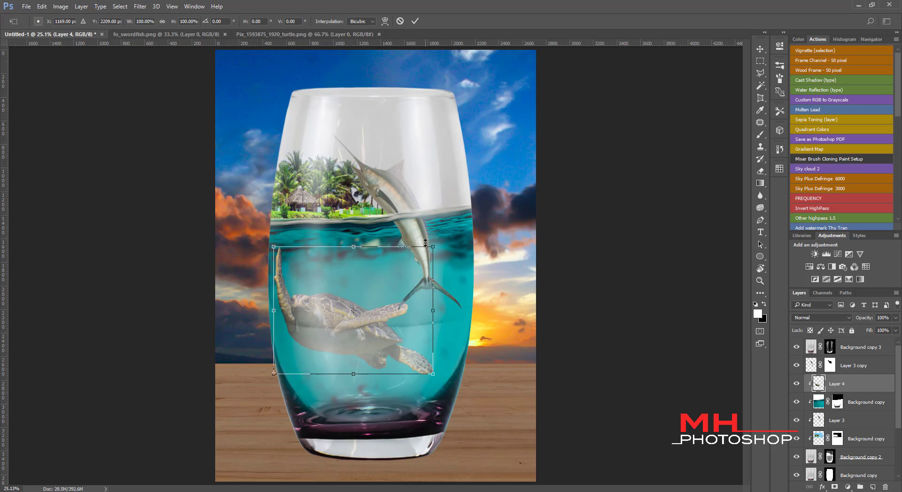
drag(433, 246, 404, 270)
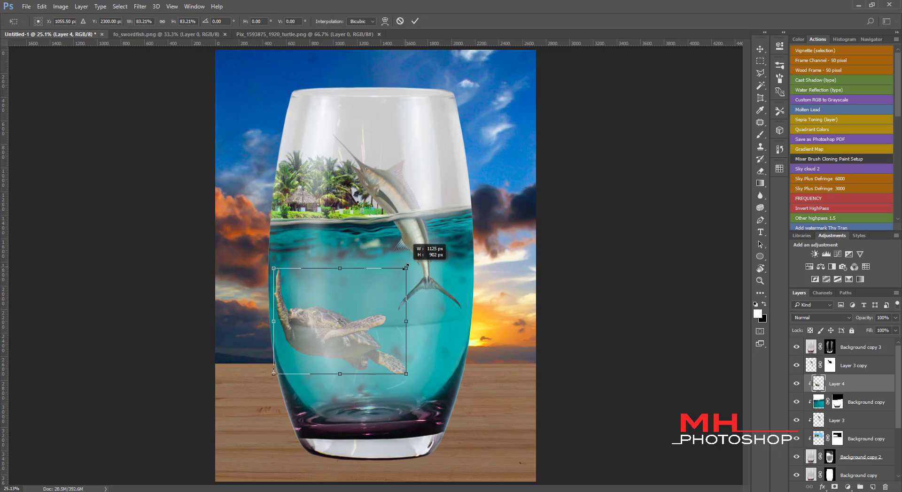
mouse_move(358, 326)
mouse_down()
mouse_move(485, 261)
mouse_move(413, 413)
mouse_up()
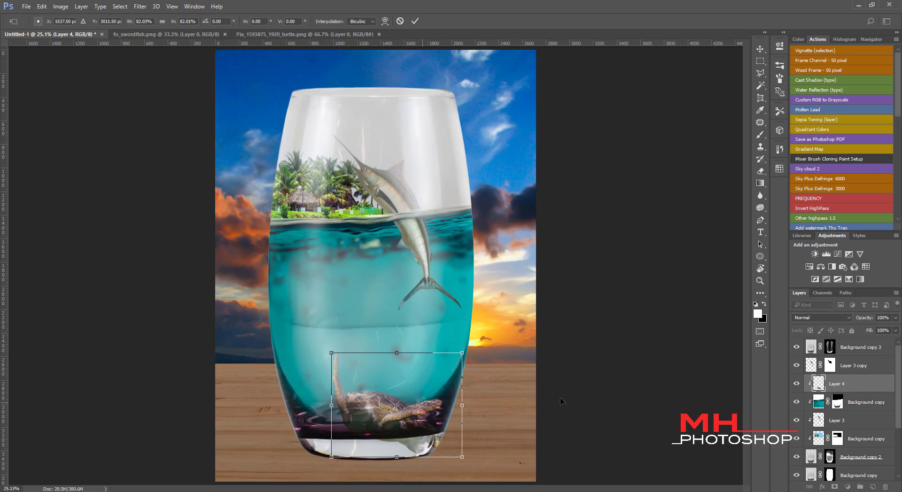
key(Return)
- Toggle the swordfish, water, island and glass layers to check the turtle's placement
click(796, 365)
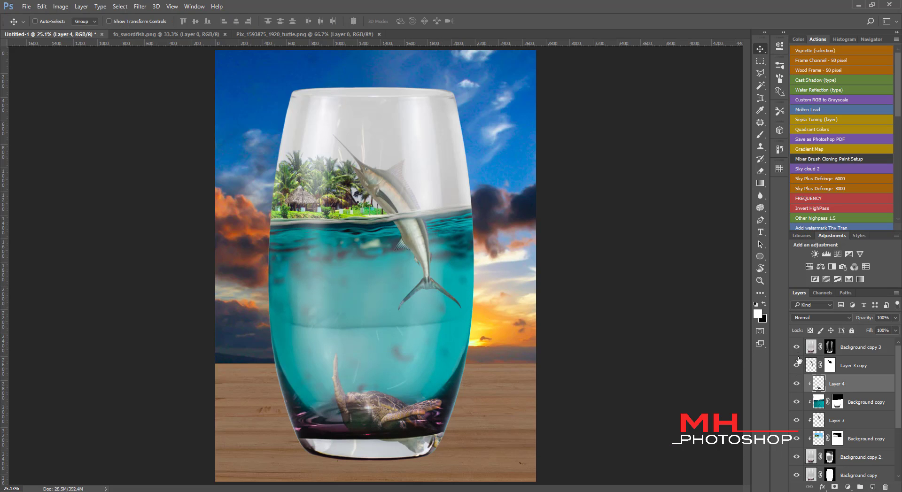
click(797, 347)
click(796, 347)
click(795, 403)
click(797, 420)
click(796, 439)
drag(896, 397, 896, 418)
click(796, 396)
click(796, 396)
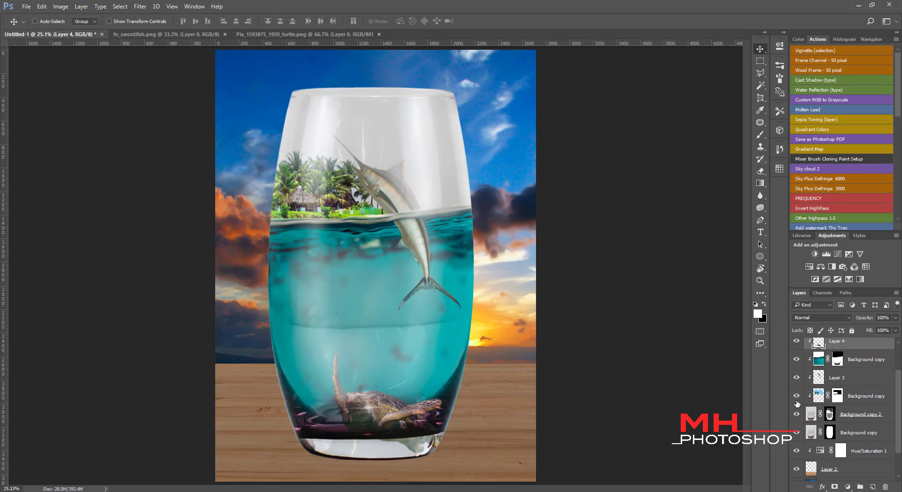
click(797, 415)
click(799, 432)
drag(898, 406, 899, 385)
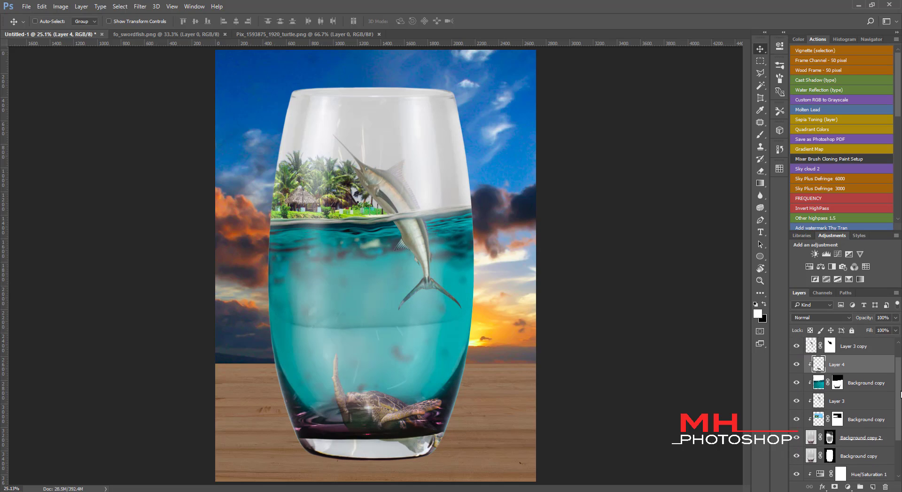
- Move the turtle up and left in the water and tilt it slightly
drag(358, 411, 301, 336)
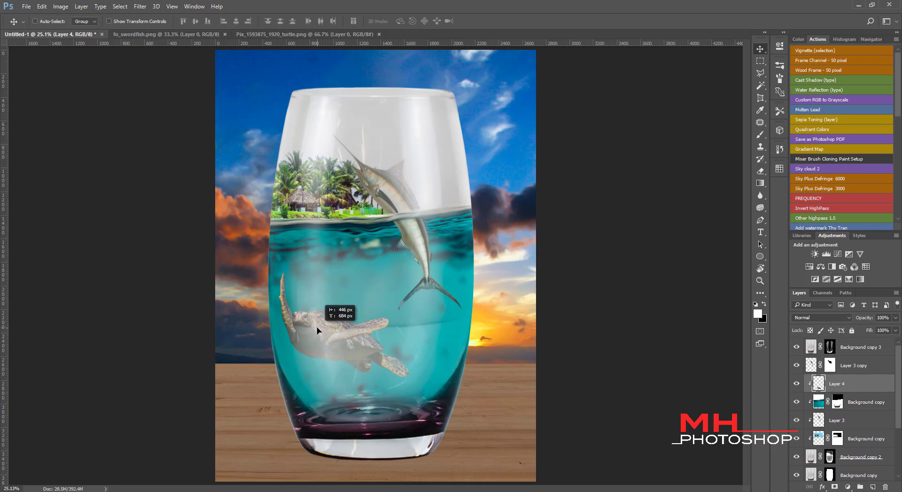
key(ctrl+t)
drag(468, 255, 425, 253)
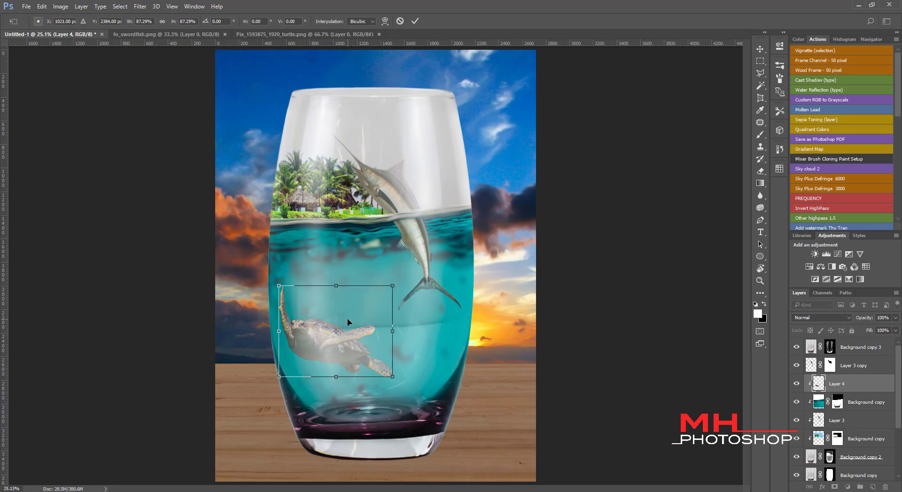
drag(348, 319, 338, 311)
key(Return)
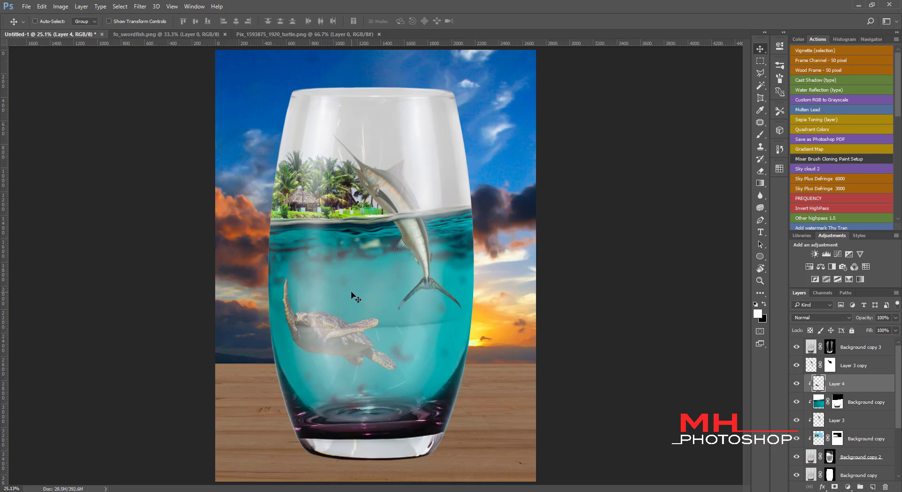
- Nudge the turtle slightly left and toggle layer visibility to check the result
key(shift+Left)
key(shift+Left)
key(shift+Left)
key(shift+Left)
key(shift+Left)
key(shift+Left)
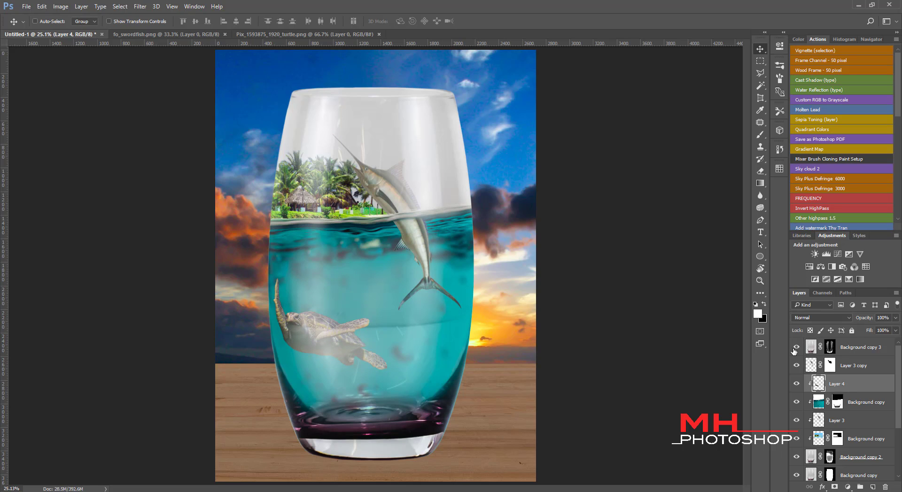
click(796, 347)
click(797, 347)
click(796, 402)
click(796, 421)
click(796, 421)
click(796, 439)
click(795, 457)
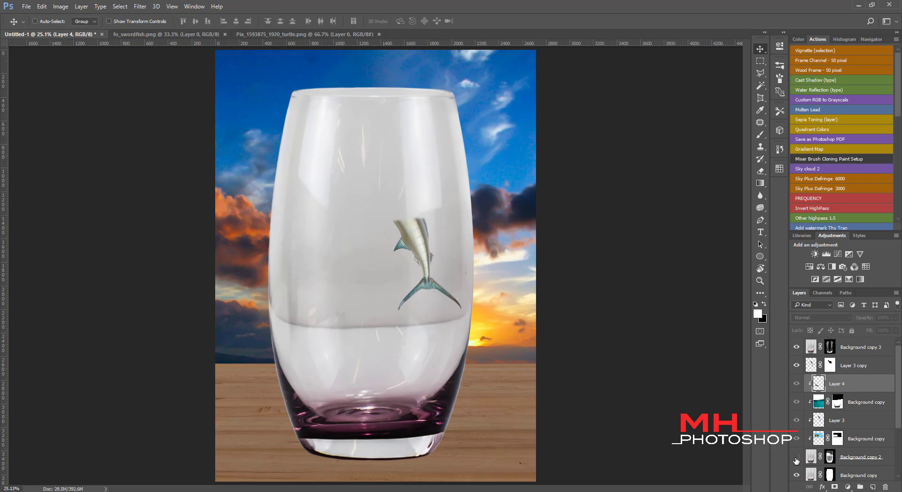
click(796, 458)
alt+click(796, 475)
click(795, 458)
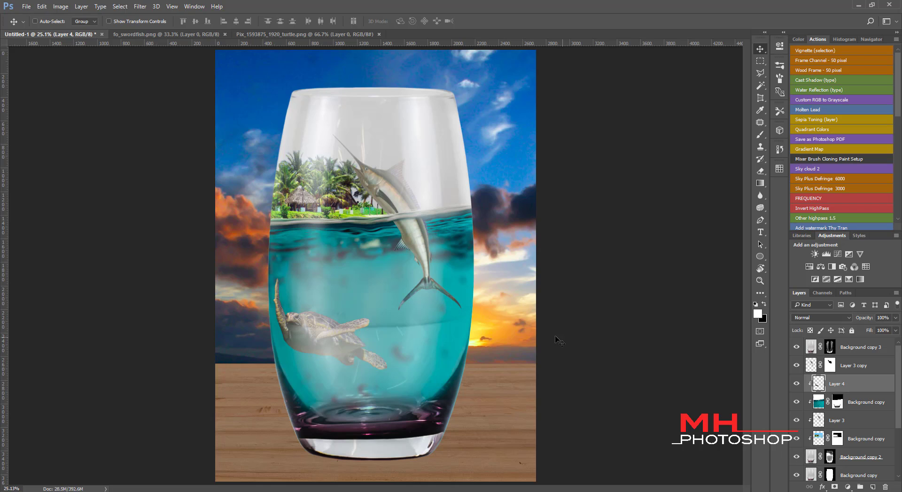
scroll(558, 341, down, 3)
scroll(545, 338, up, 2)
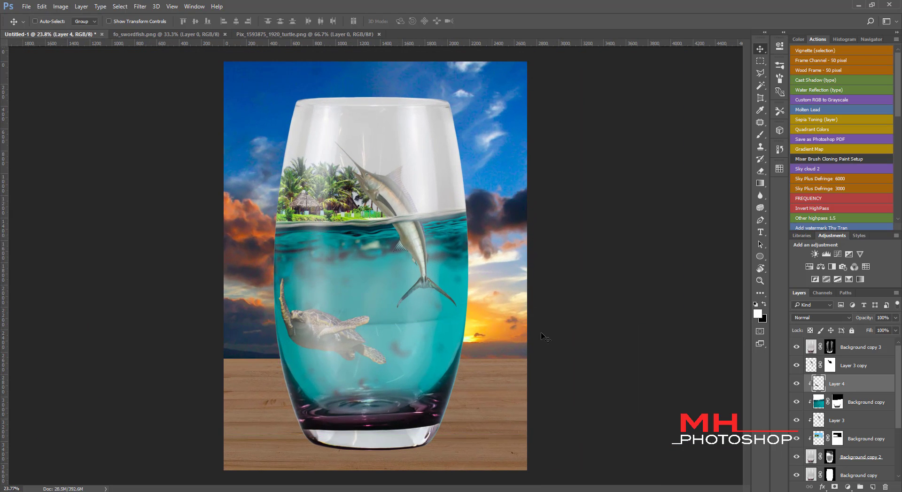
- Patch a water spot on the bottom Background copy layer using the Patch tool
click(810, 478)
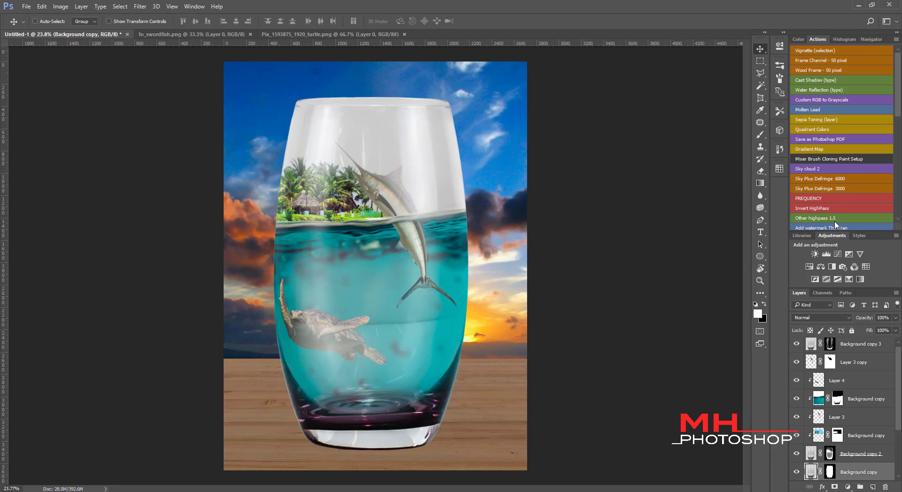
click(761, 124)
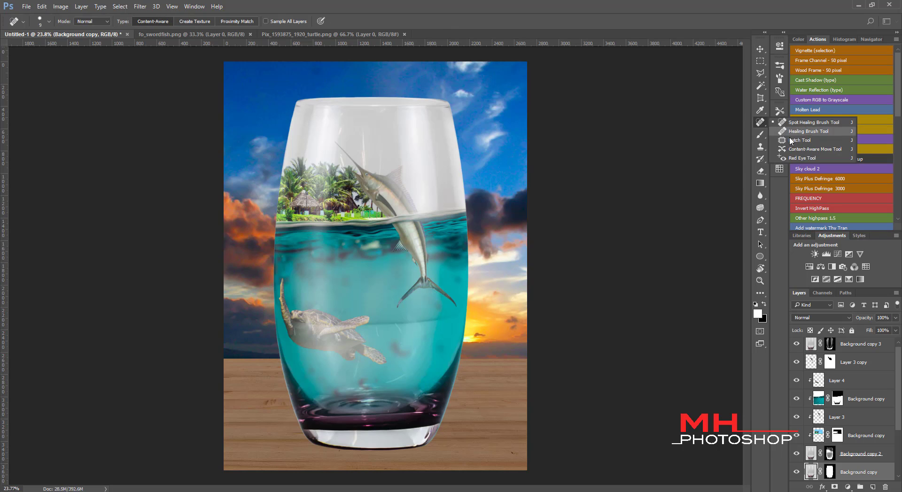
click(782, 139)
mouse_move(417, 332)
mouse_down()
mouse_move(437, 318)
mouse_move(400, 328)
mouse_move(418, 301)
mouse_up()
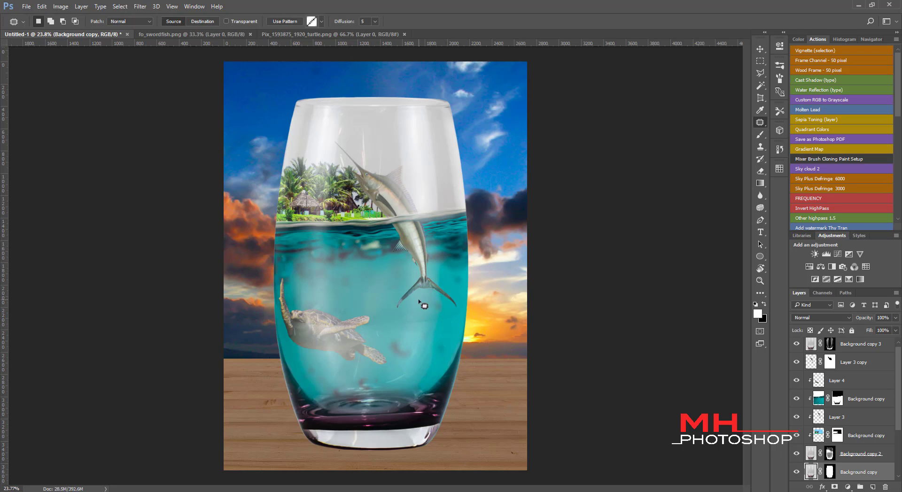
key(ctrl+d)
click(804, 365)
key(9)
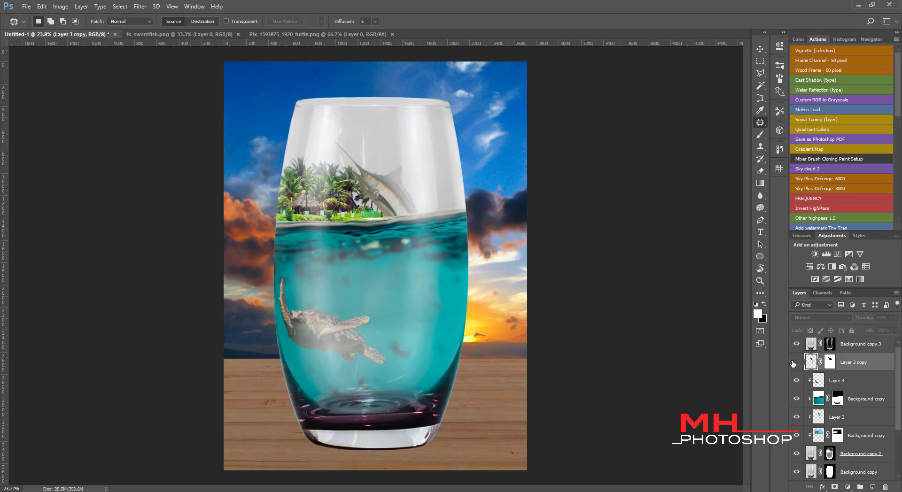
key(1)
click(796, 381)
drag(362, 311, 368, 316)
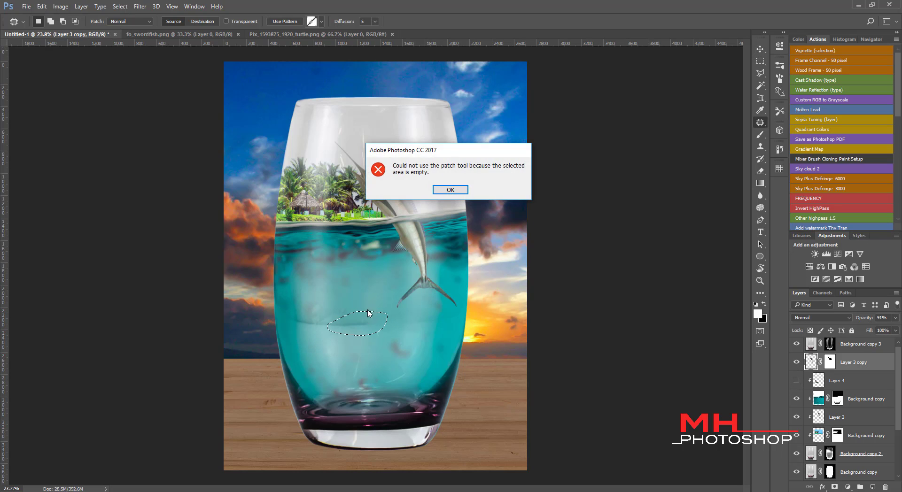
click(448, 189)
- Patch water spots near the fish tail on Background copy and Background copy 2
click(811, 471)
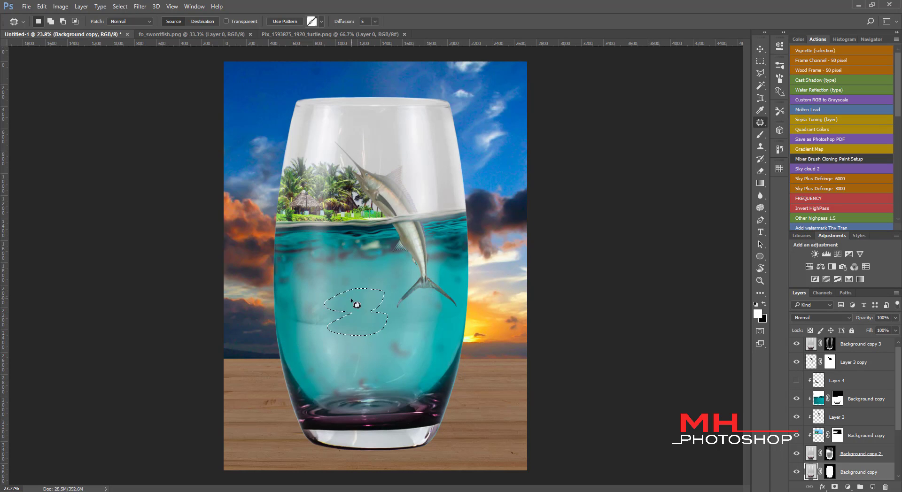
click(335, 319)
drag(337, 316, 383, 326)
mouse_move(382, 332)
mouse_down()
mouse_move(384, 307)
mouse_move(294, 328)
mouse_move(347, 329)
mouse_move(345, 298)
mouse_move(408, 336)
mouse_up()
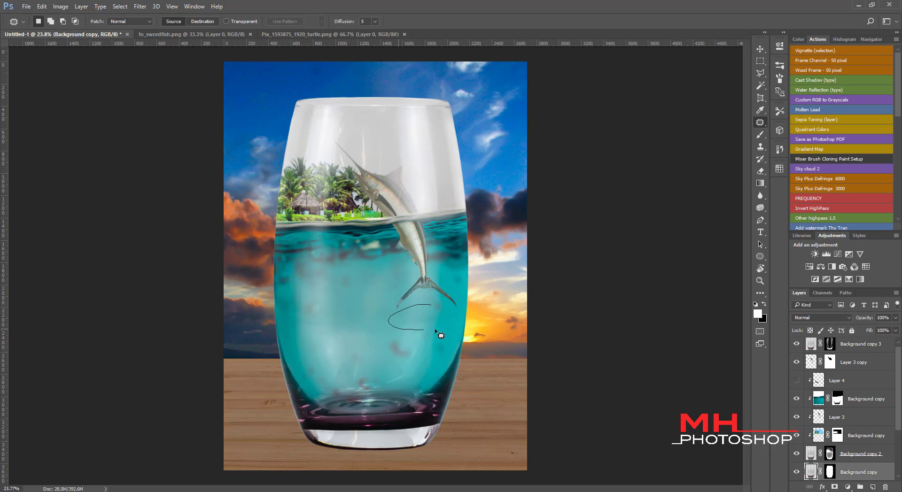
mouse_move(395, 306)
mouse_down()
mouse_move(416, 303)
mouse_move(397, 332)
mouse_move(412, 322)
mouse_up()
click(449, 311)
click(507, 325)
click(814, 454)
drag(336, 311, 348, 331)
click(376, 316)
drag(457, 327, 458, 305)
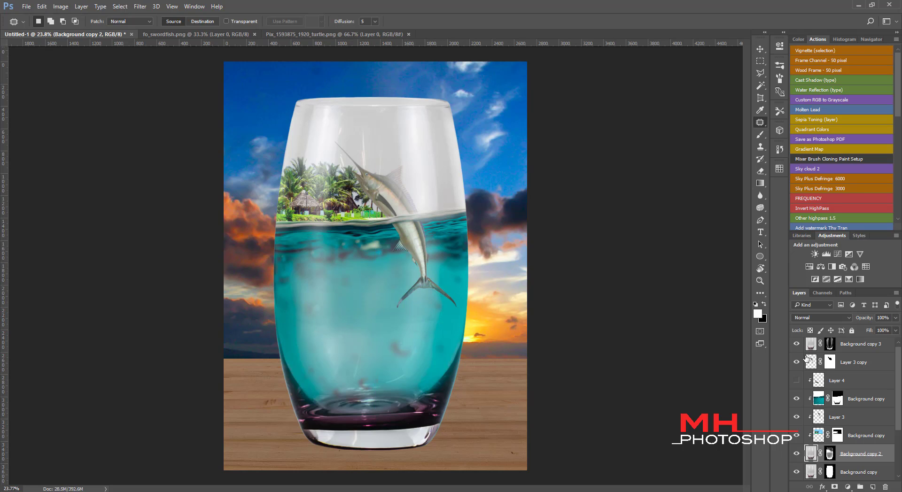
- Patch the remaining water spots on Background copy 3, then close fo_swordfish.png
click(798, 382)
click(810, 347)
mouse_move(373, 312)
mouse_down()
mouse_move(440, 299)
mouse_move(423, 363)
mouse_up()
key(ctrl+d)
click(797, 366)
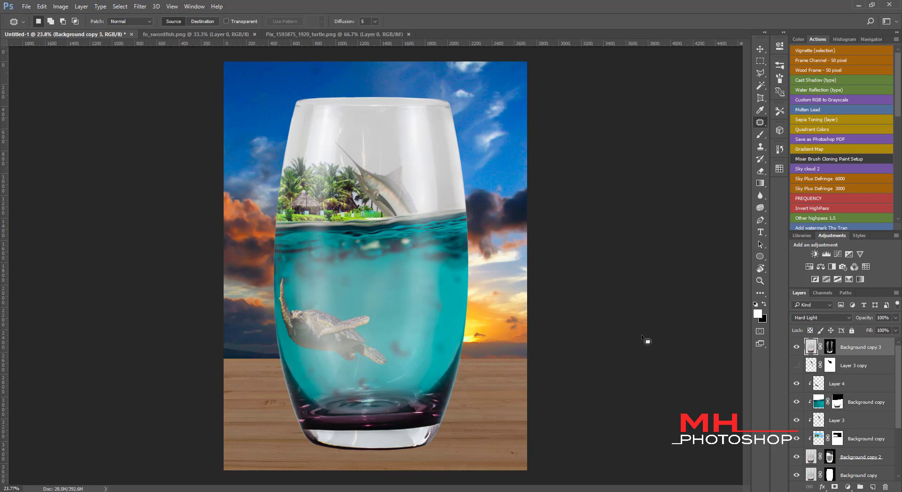
click(796, 384)
mouse_move(342, 315)
mouse_down()
mouse_move(301, 333)
mouse_move(348, 329)
mouse_move(353, 315)
mouse_move(352, 330)
mouse_up()
click(342, 296)
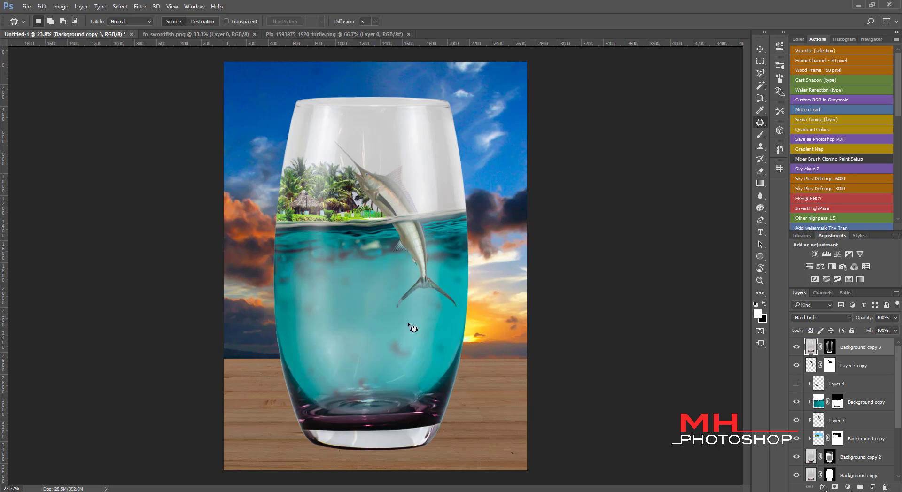
click(796, 384)
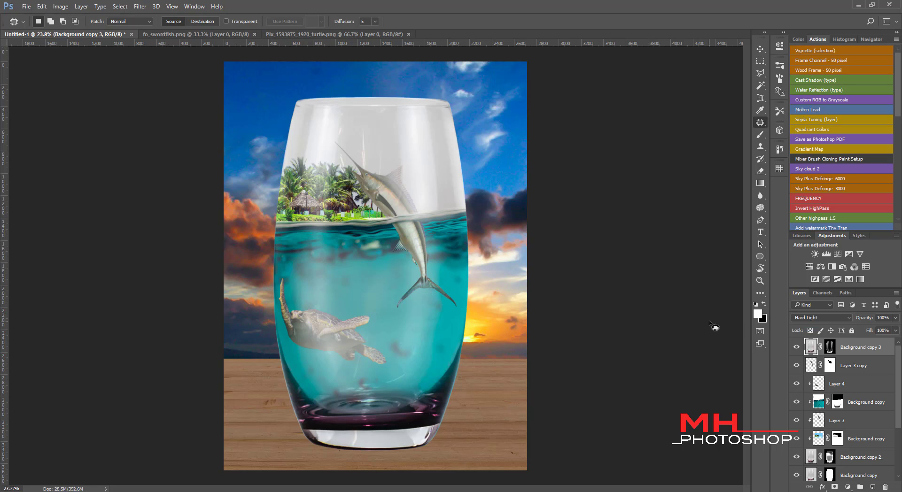
click(819, 386)
click(797, 383)
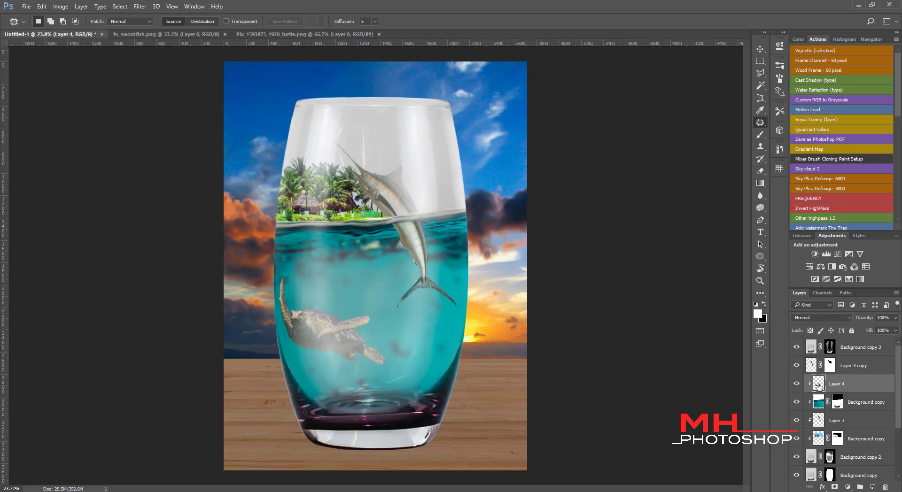
click(202, 34)
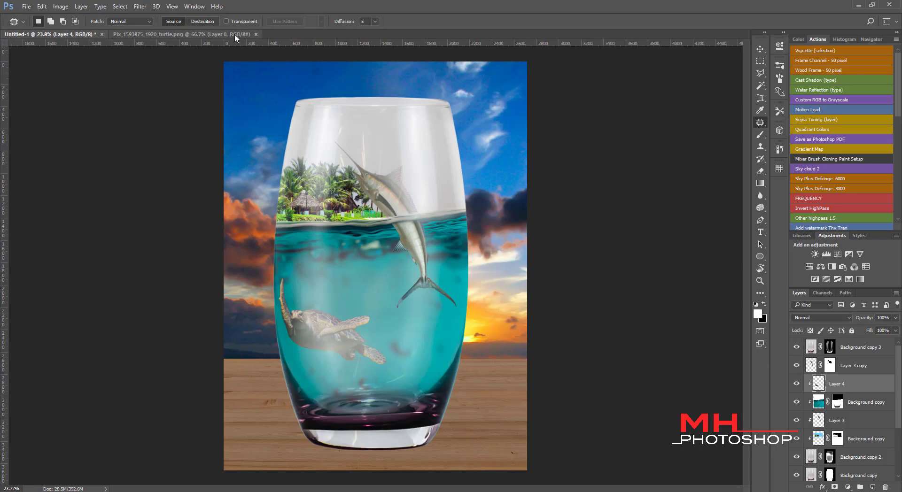
- Close the turtle image and add fo_fishes.png's fish to the composite as Layer 5
click(235, 34)
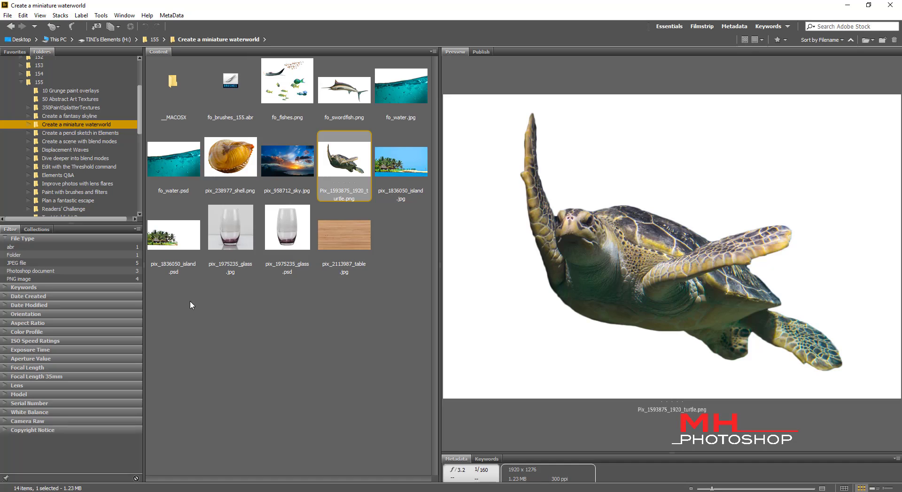
double_click(288, 80)
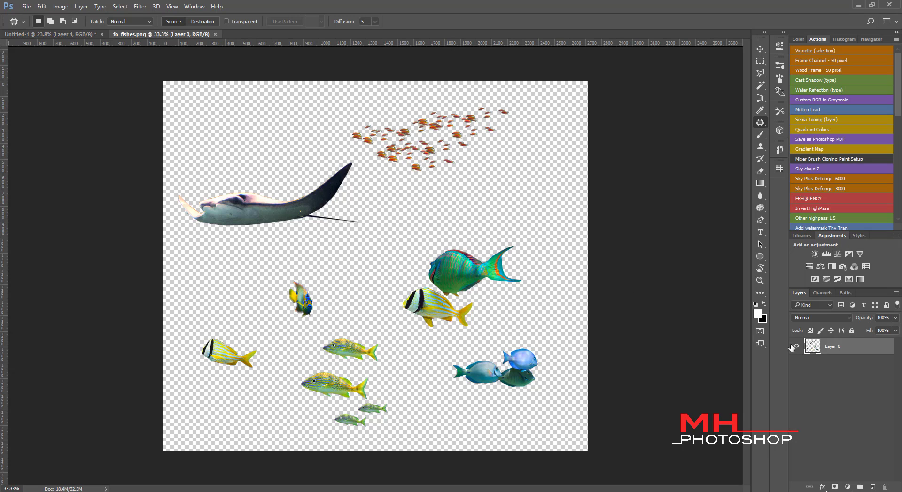
drag(792, 347, 373, 267)
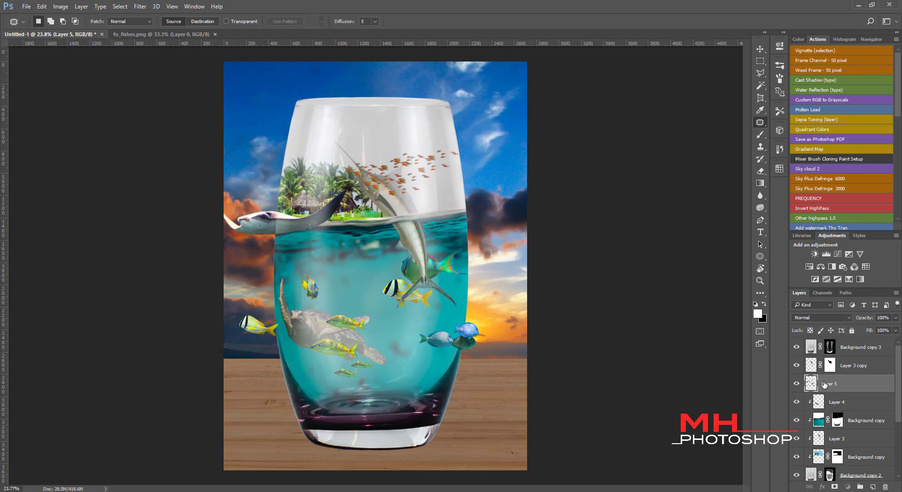
- Move Layer 5 below Layer 4 and scale the fish to about 60% inside the water
drag(824, 384, 834, 409)
key(ctrl+t)
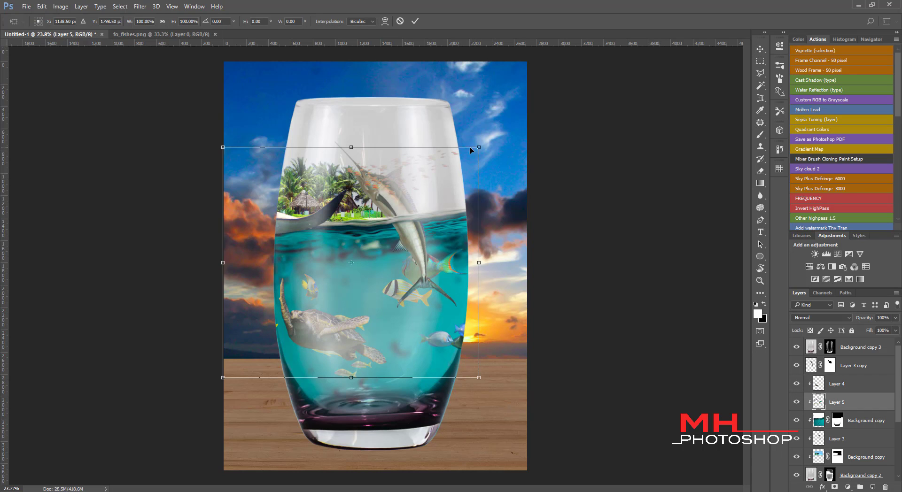
drag(471, 151, 413, 214)
drag(347, 281, 413, 256)
mouse_move(432, 220)
mouse_down()
mouse_move(449, 239)
mouse_move(416, 255)
mouse_up()
key(Return)
key(j)
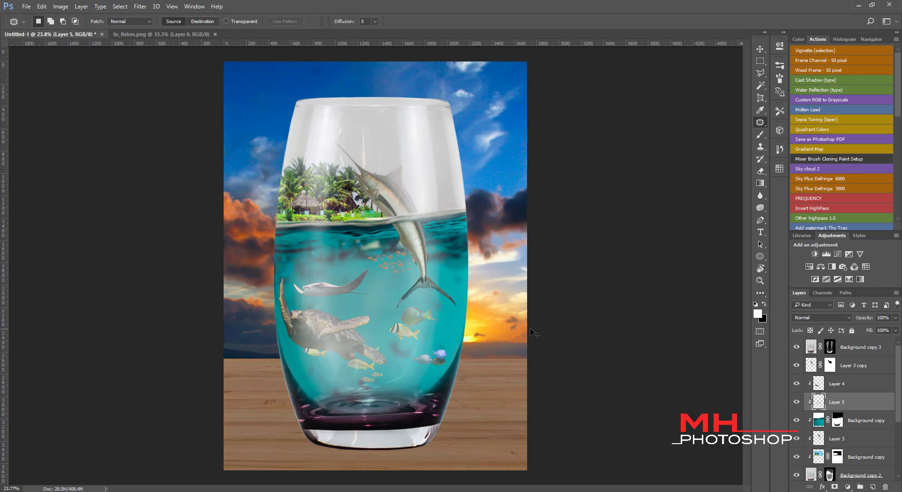
alt+scroll(491, 331, down, 1)
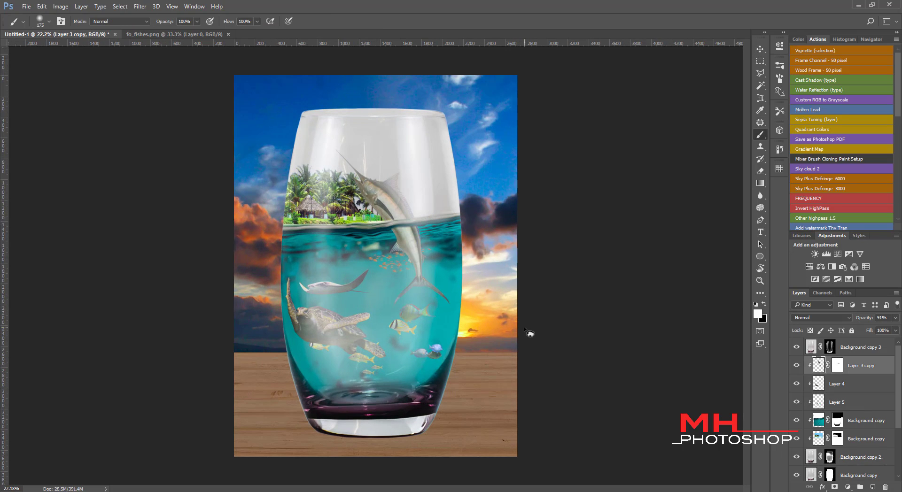
- Group Layer 3 copy, Layer 4 and Layer 5 into Group 1, then add a new layer
click(797, 382)
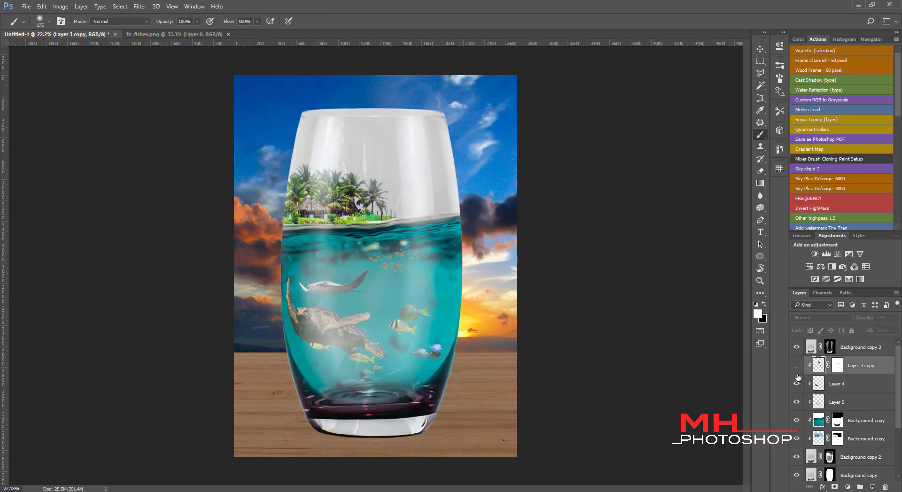
click(796, 402)
click(796, 403)
click(796, 402)
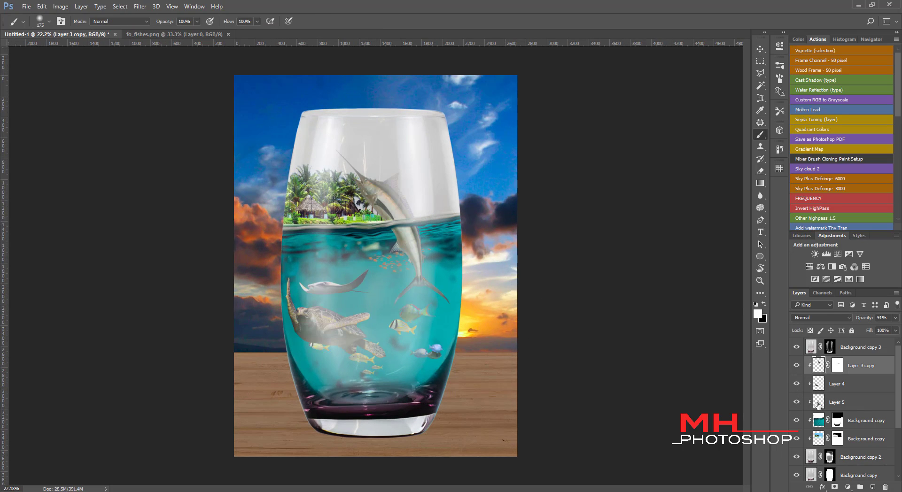
shift+click(846, 407)
key(ctrl+g)
click(796, 361)
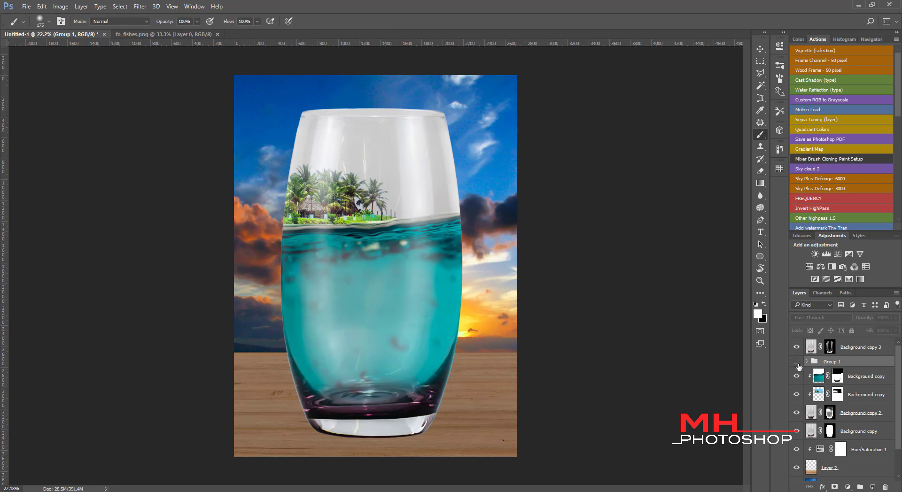
click(872, 488)
- Clip Layer 6 to Group 1 and fill it with cyan #3aefe9
right_click(842, 372)
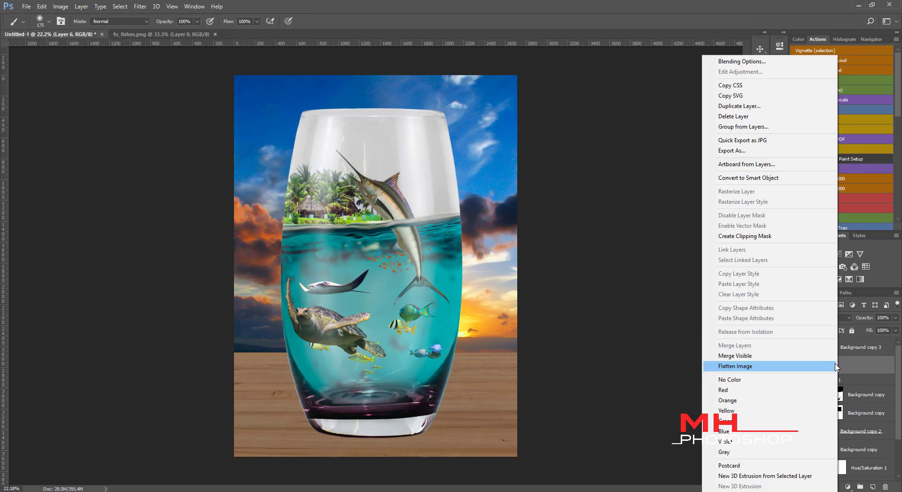
click(751, 236)
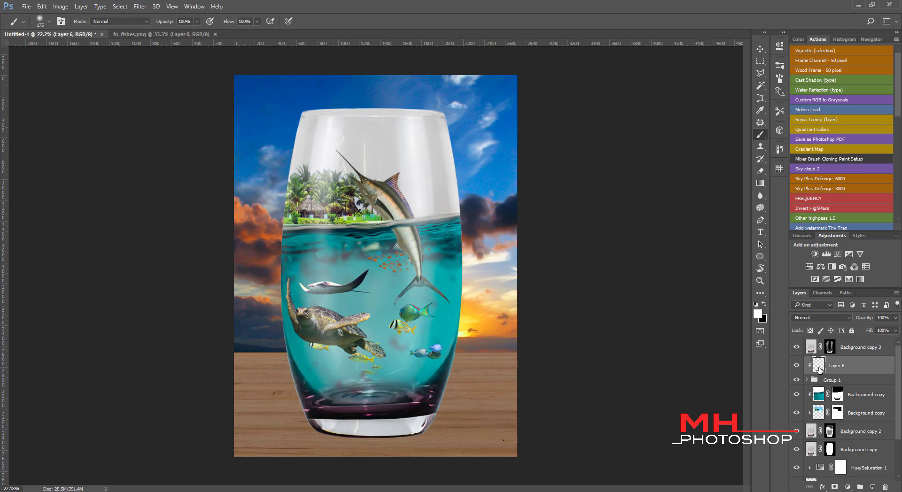
click(757, 314)
double_click(735, 318)
text(3aefe9)
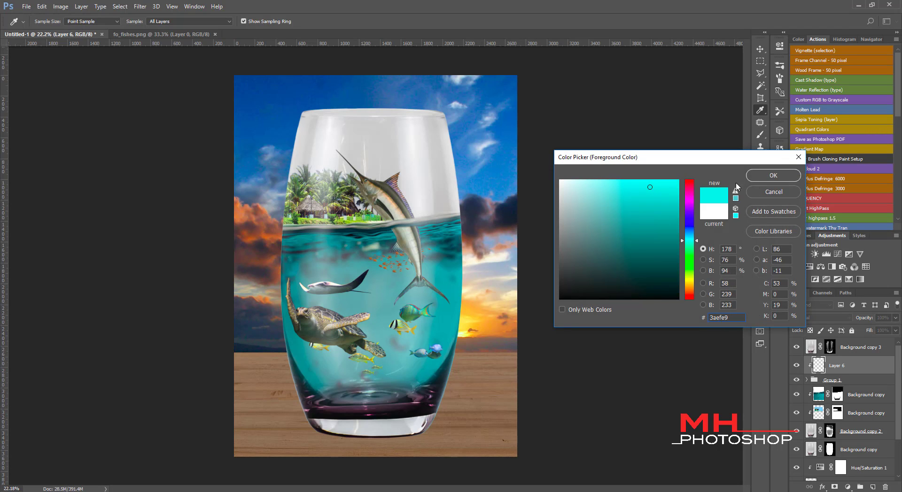
click(765, 178)
key(b)
key(alt+BackSpace)
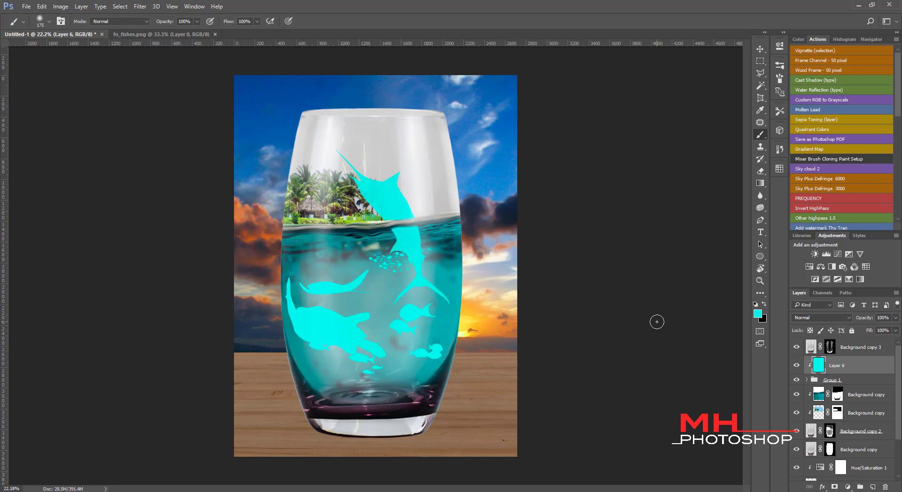
- Set the cyan layer to 35% opacity and mask it off the swordfish's head
text(35)
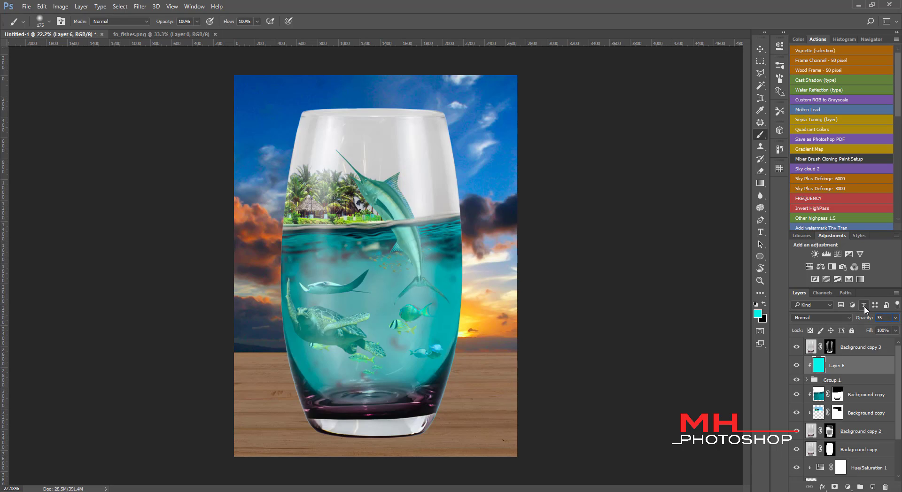
key(Return)
click(836, 487)
mouse_move(395, 195)
mouse_down()
mouse_move(391, 206)
mouse_move(398, 184)
mouse_up()
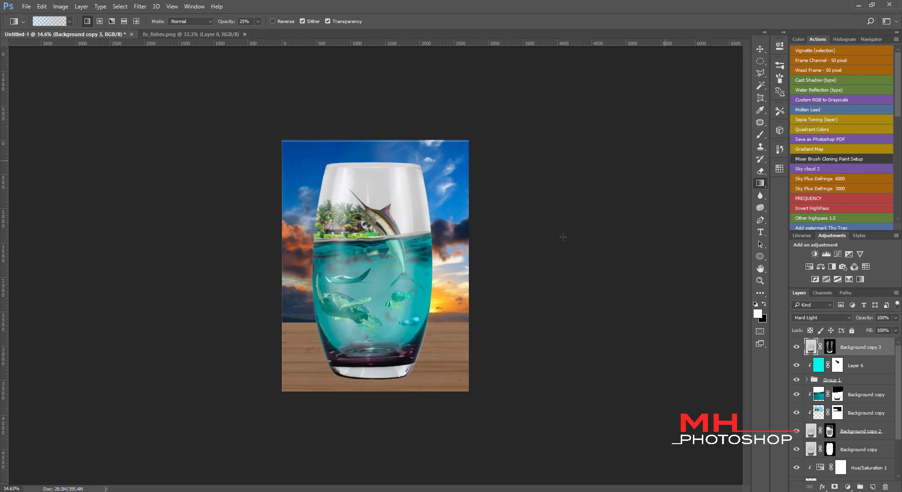
- Add a new layer and draw an oval selection around the glass
click(872, 488)
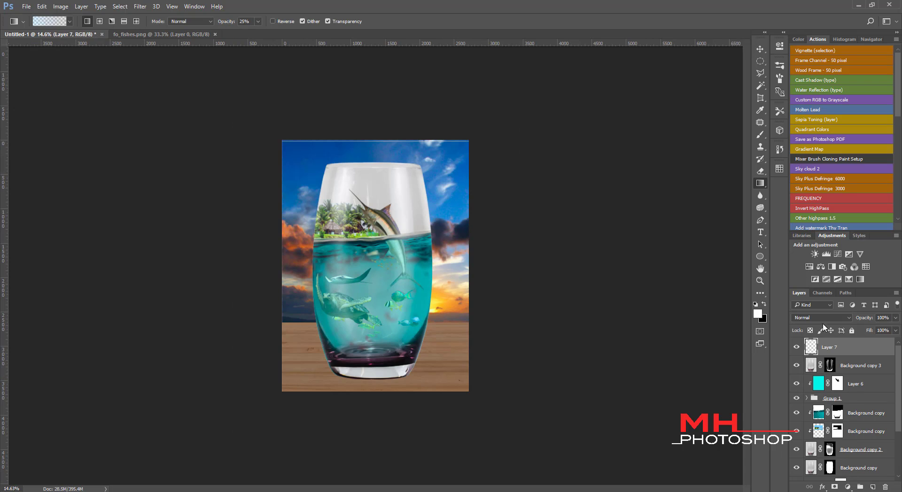
right_click(760, 62)
click(803, 71)
mouse_move(357, 203)
mouse_down()
mouse_move(445, 440)
mouse_move(381, 288)
mouse_move(393, 305)
mouse_up()
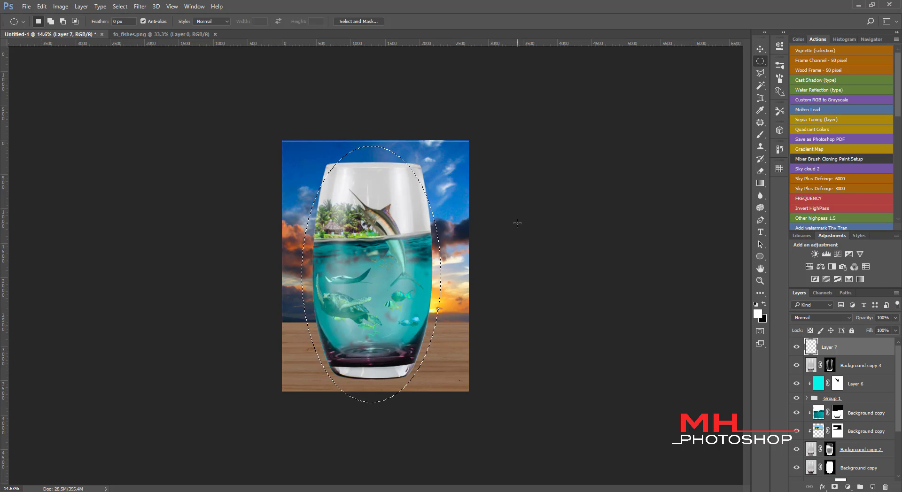
- Set up a blue navy-to-cyan gradient in the gradient editor
click(760, 183)
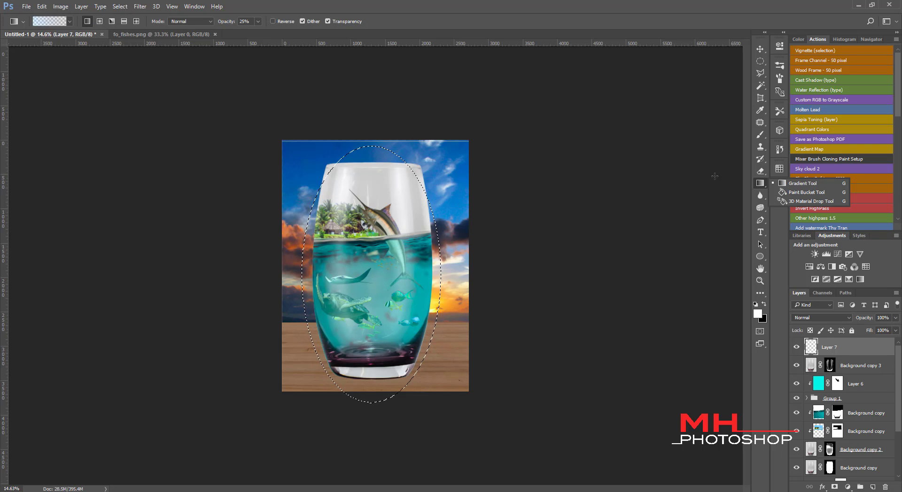
click(50, 21)
click(579, 346)
double_click(579, 346)
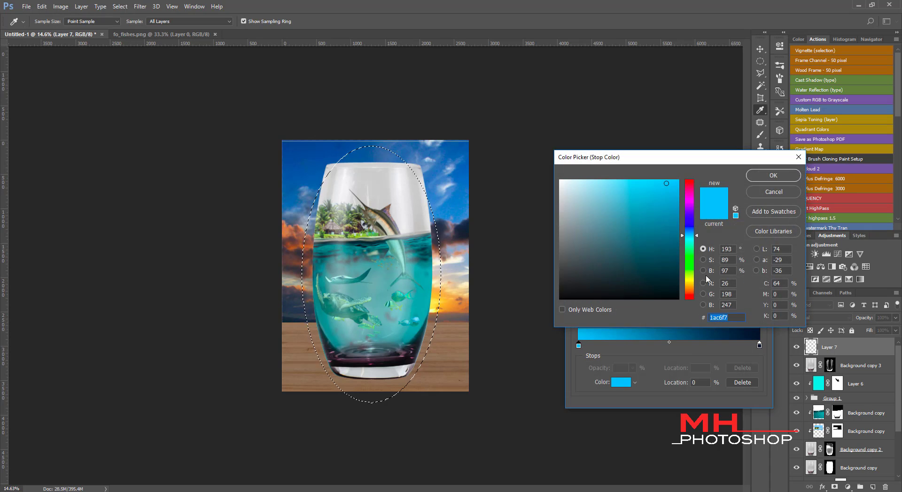
click(770, 175)
click(759, 346)
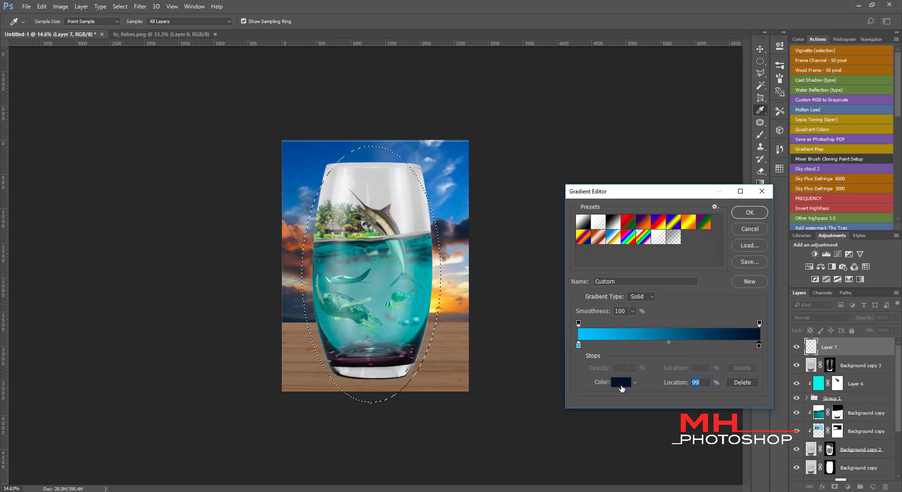
click(620, 382)
click(770, 175)
click(749, 213)
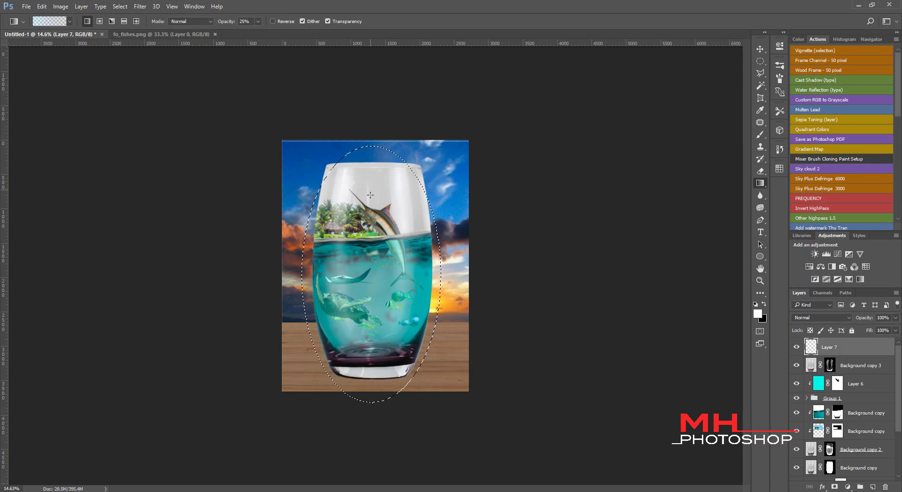
- Fill the oval with the navy-to-cyan gradient, move Layer 7 to the bottom and hide Background copy
mouse_move(371, 314)
mouse_down()
mouse_move(371, 178)
mouse_move(380, 173)
mouse_up()
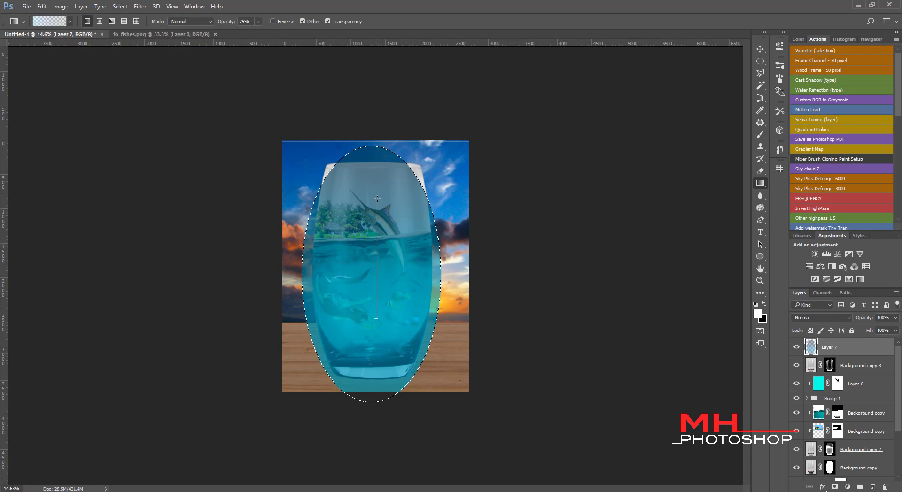
drag(376, 324, 376, 195)
drag(370, 345, 370, 243)
drag(376, 311, 376, 198)
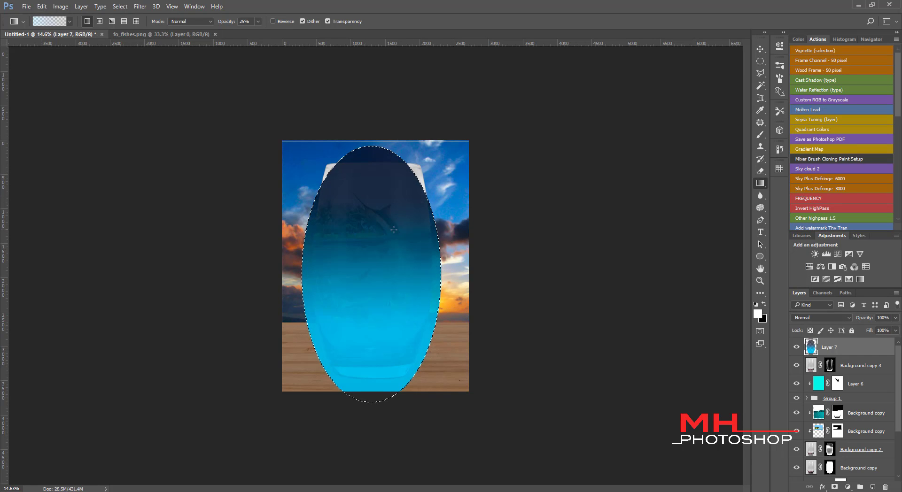
right_click(423, 238)
click(511, 133)
drag(829, 347, 845, 476)
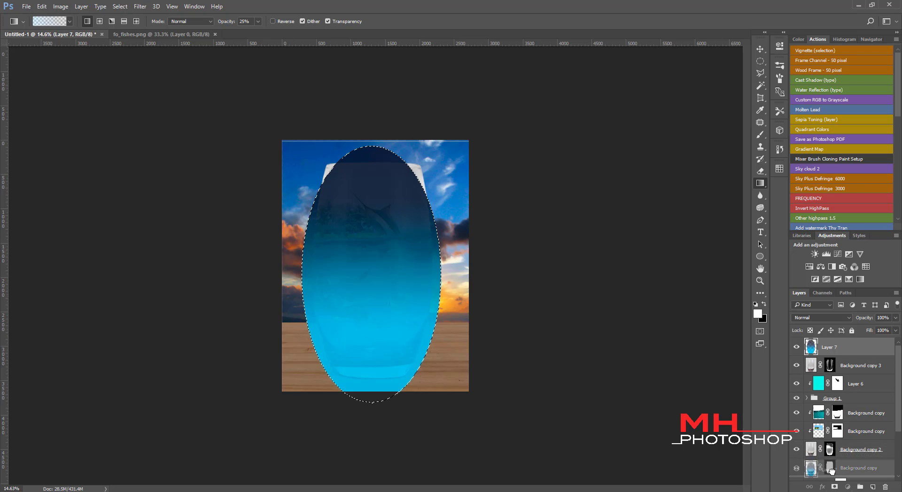
click(797, 450)
- Deselect, then rotate the gradient oval about 49 degrees and move it below the glass
key(ctrl+d)
key(v)
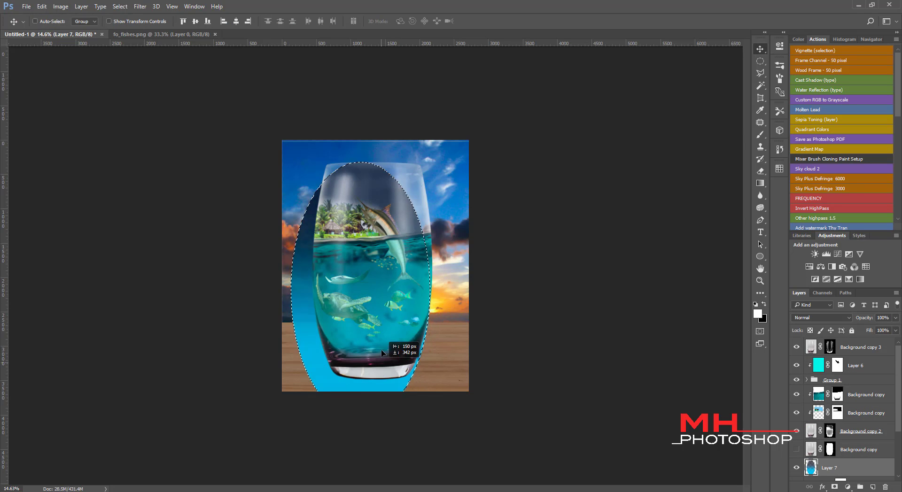
drag(403, 342, 390, 337)
key(ctrl+t)
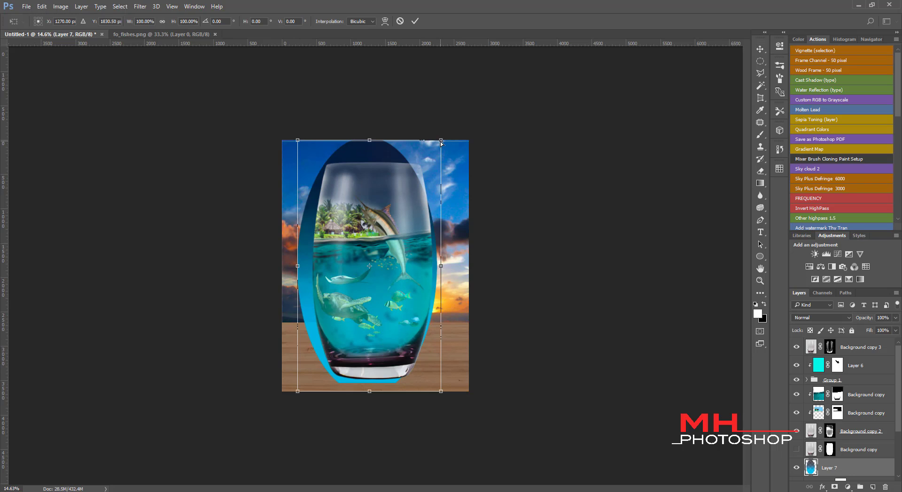
drag(447, 133, 520, 236)
drag(317, 266, 373, 439)
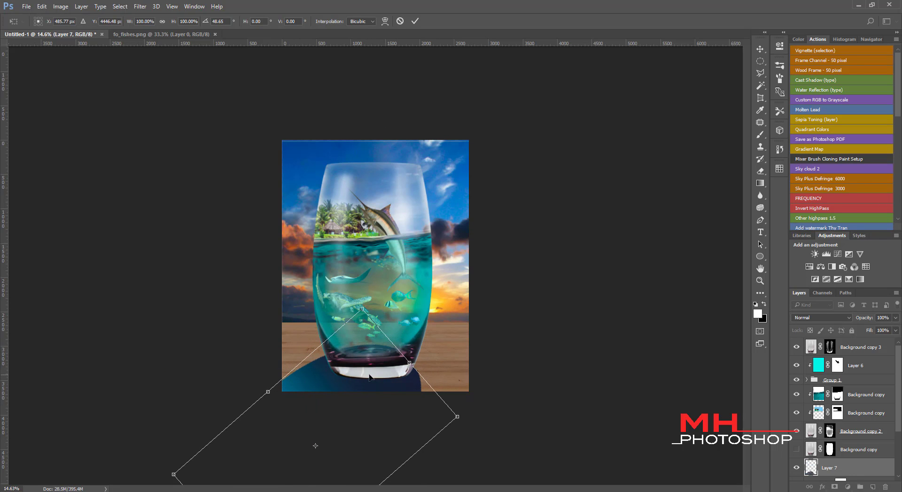
- Distort and flatten the oval, commit, then undo to remove it from Layer 7
scroll(315, 446, down, 3)
drag(311, 458, 287, 392)
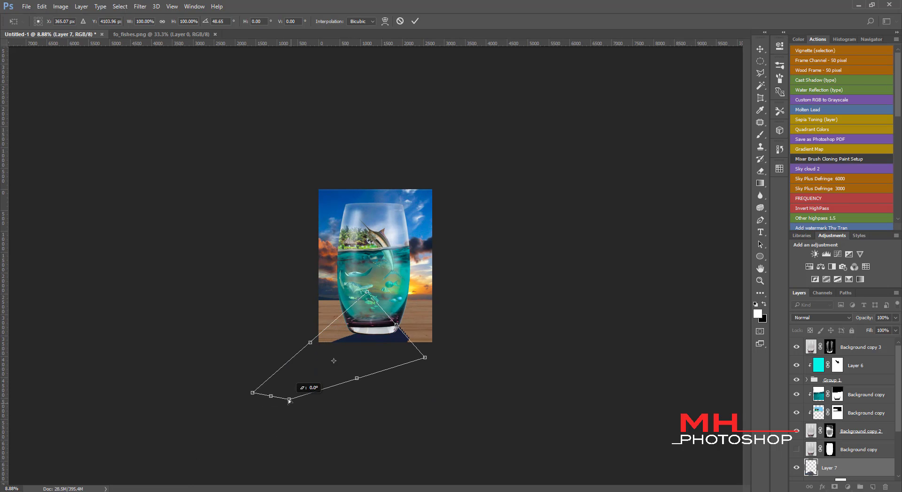
drag(328, 363, 353, 352)
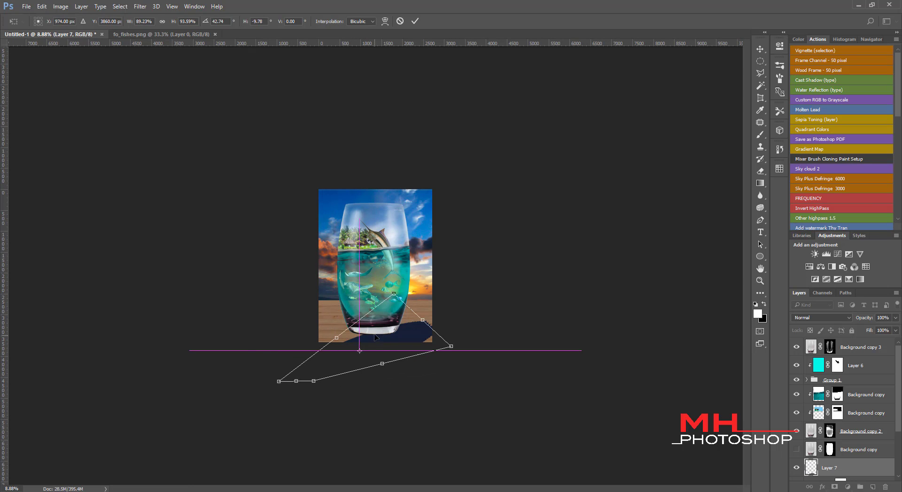
click(406, 238)
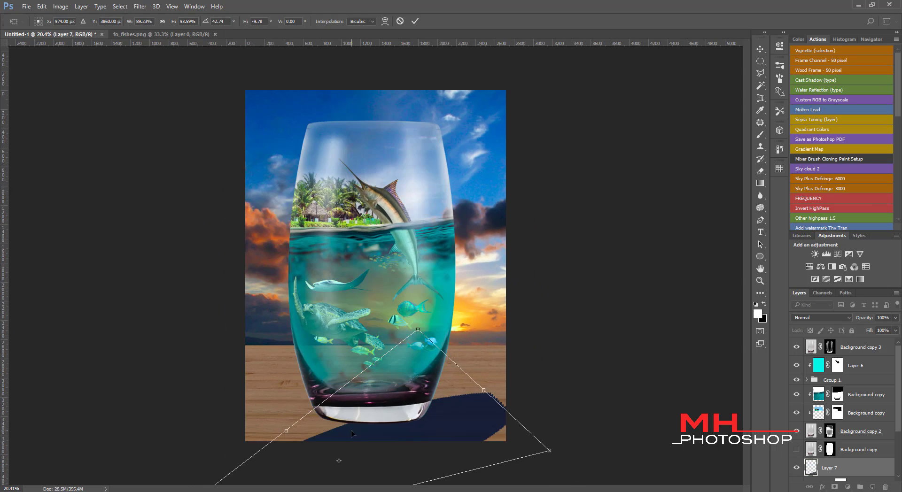
drag(461, 450, 489, 439)
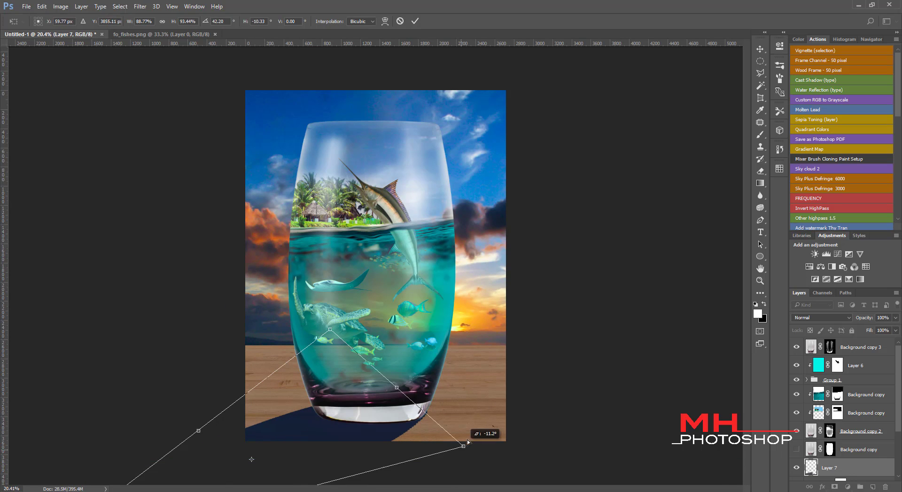
key(Return)
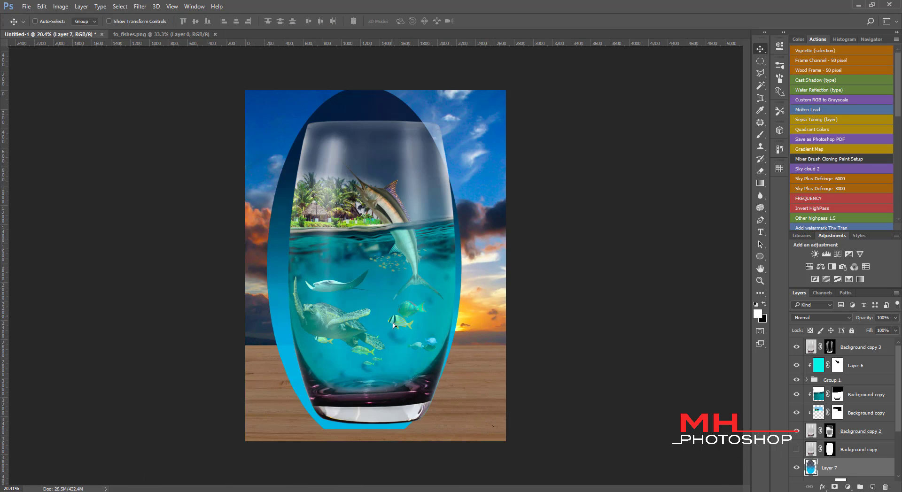
drag(394, 324, 425, 316)
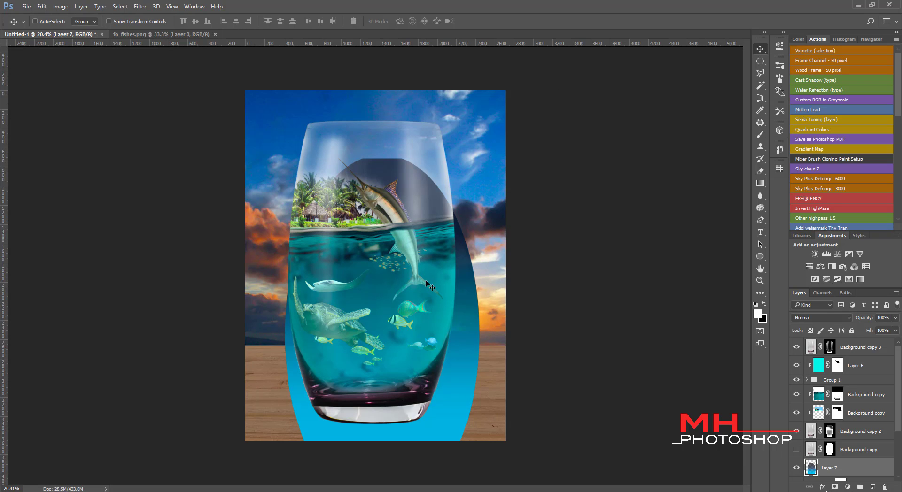
key(ctrl+z)
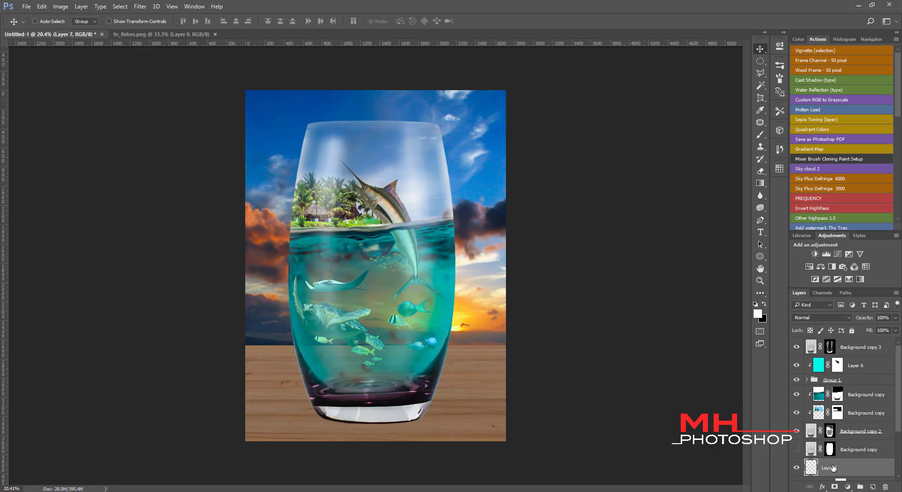
- Draw an elliptical selection enclosing the glass
key(m)
mouse_move(334, 171)
mouse_down()
mouse_move(475, 489)
mouse_move(493, 439)
mouse_up()
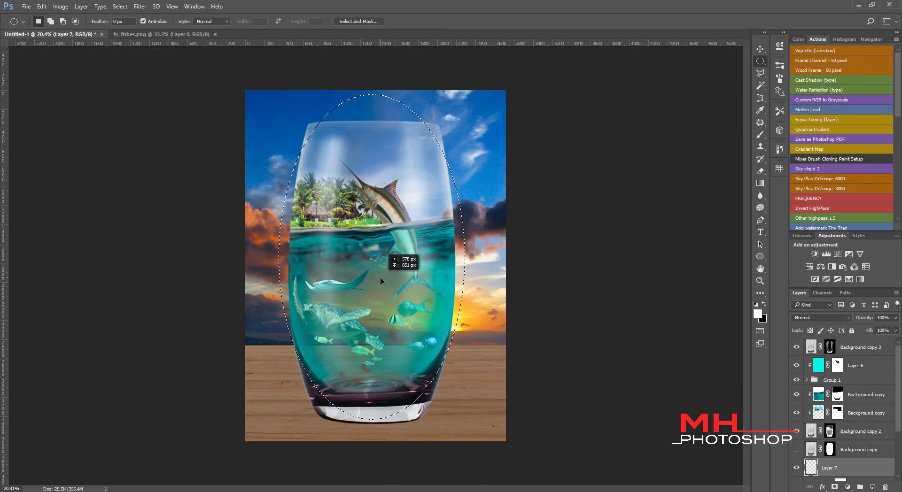
drag(435, 354, 394, 280)
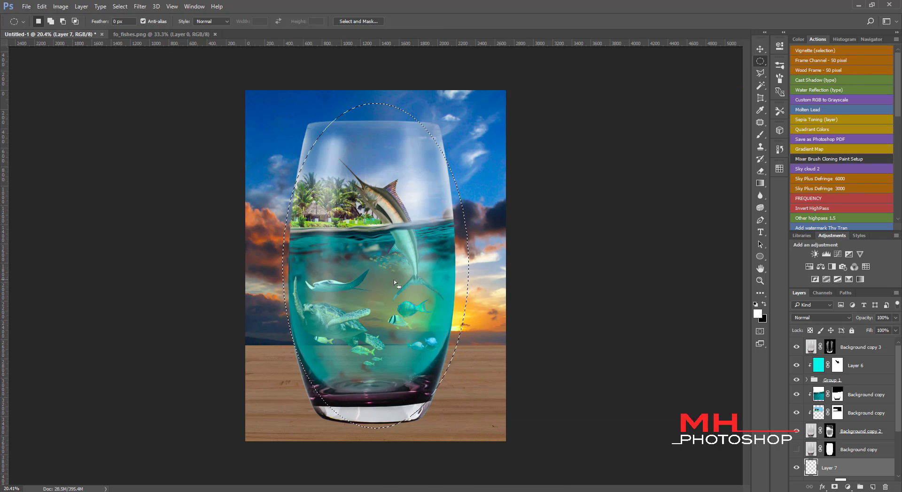
- Fill the ellipse with a cyan-to-navy gradient, navy end stop at 99%
click(760, 184)
click(49, 21)
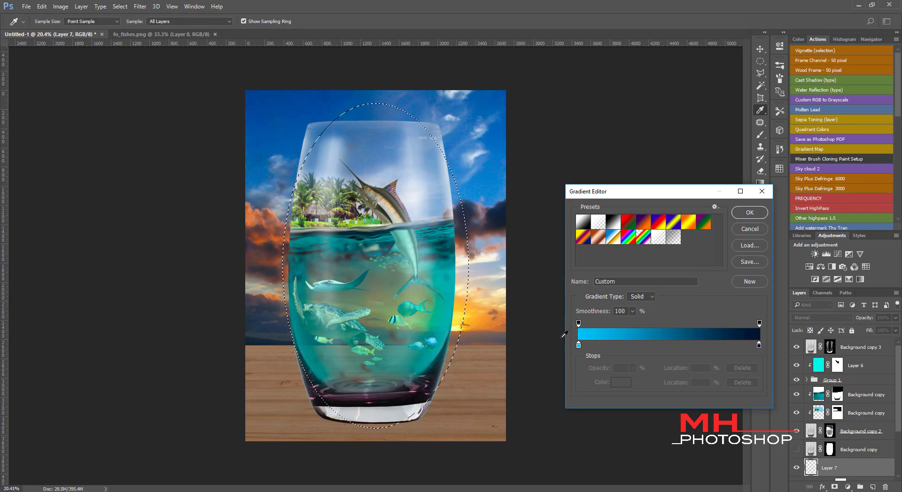
click(578, 346)
drag(759, 346, 757, 346)
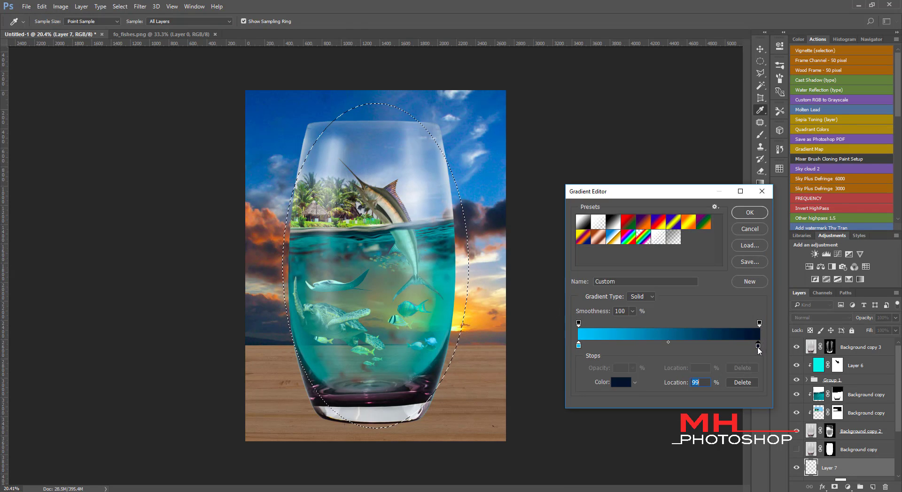
click(749, 213)
drag(396, 285, 376, 108)
drag(395, 285, 399, 216)
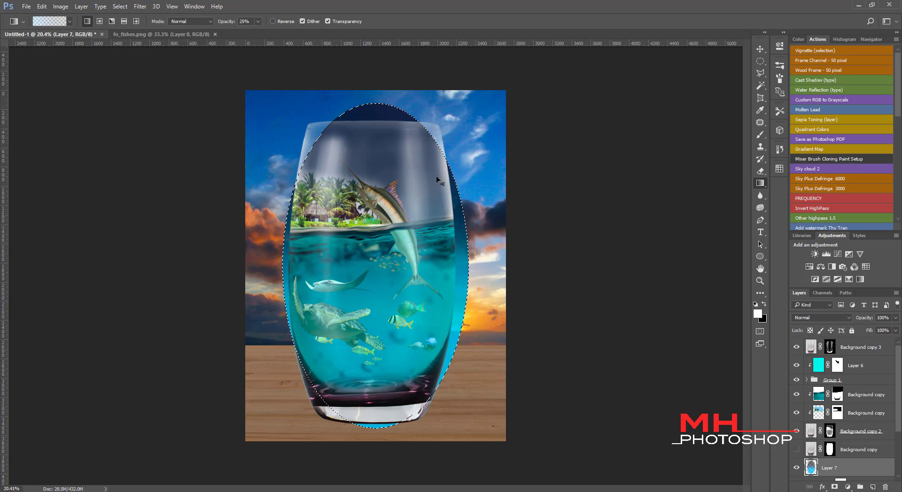
- Rotate, skew and flatten the gradient ellipse into a shadow beneath the glass base
key(ctrl+d)
key(ctrl+t)
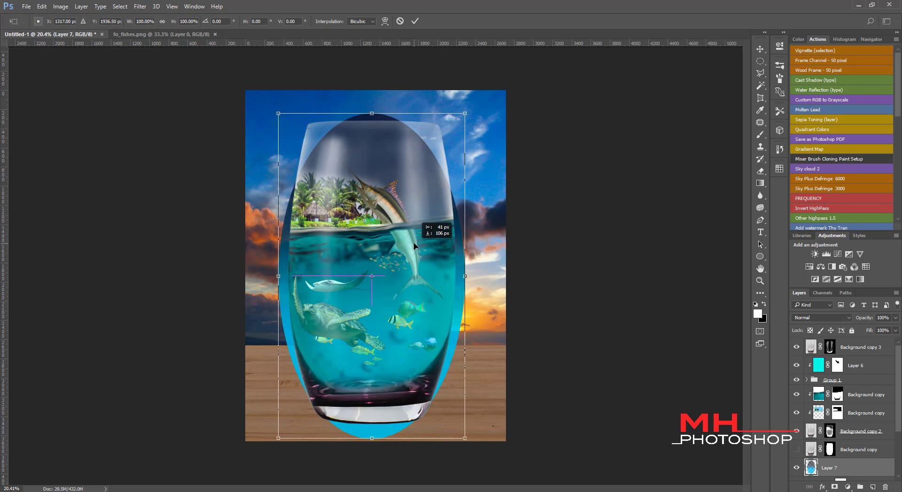
mouse_move(425, 205)
mouse_down()
mouse_move(393, 260)
mouse_move(430, 183)
mouse_up()
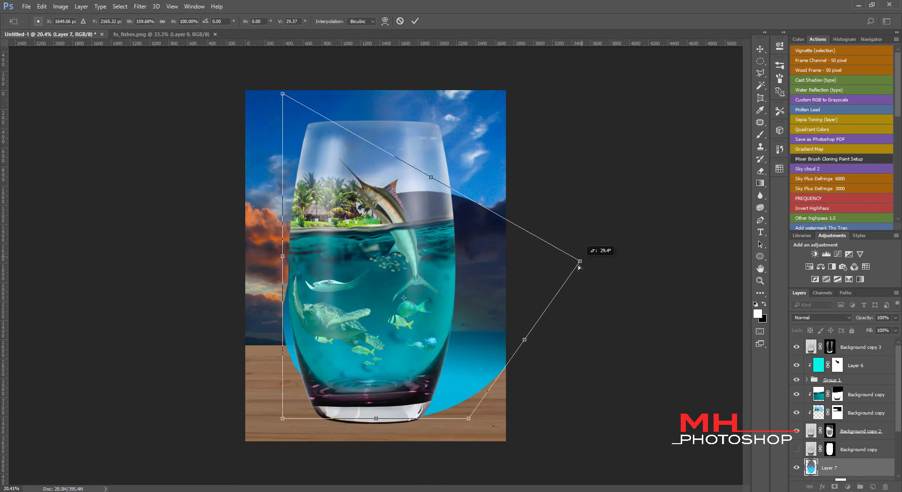
drag(471, 91, 362, 389)
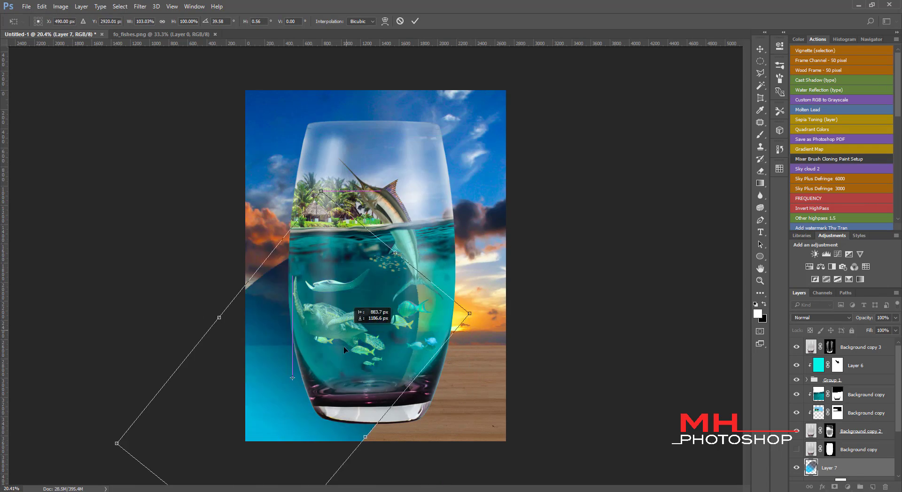
key(ctrl+minus)
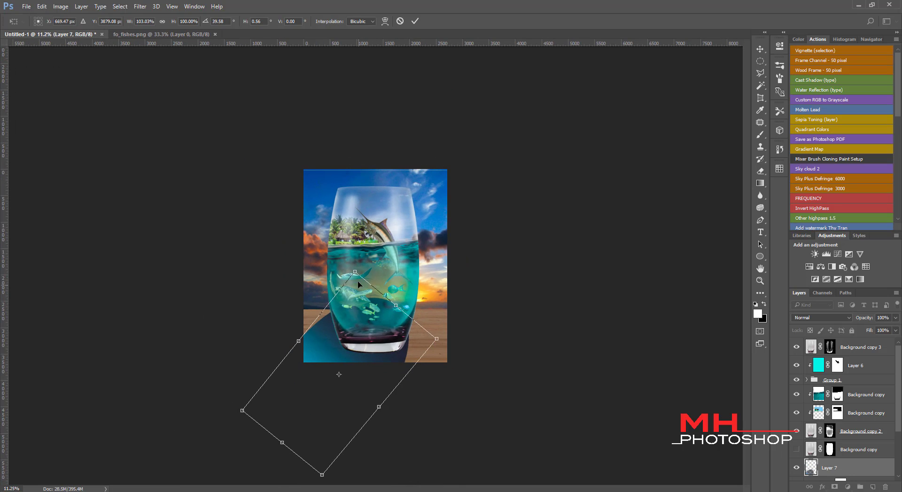
mouse_move(373, 247)
mouse_down()
mouse_move(337, 365)
mouse_move(368, 323)
mouse_move(372, 334)
mouse_up()
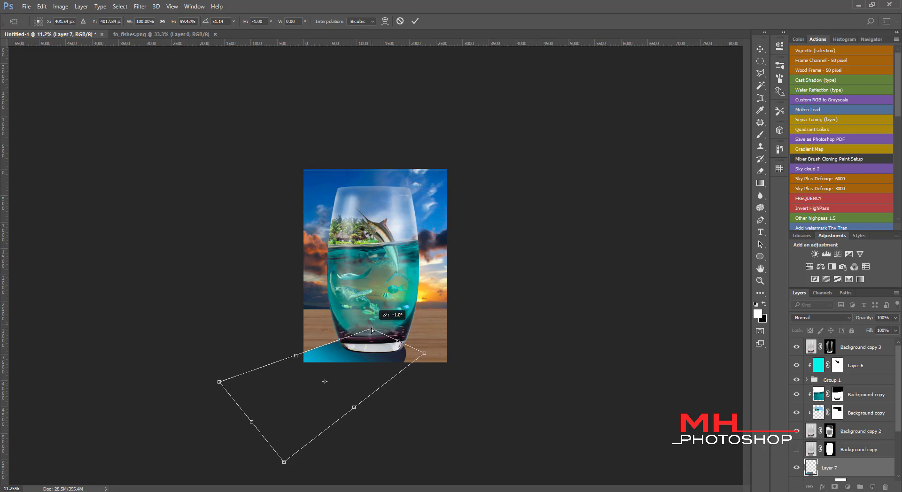
drag(423, 358, 416, 353)
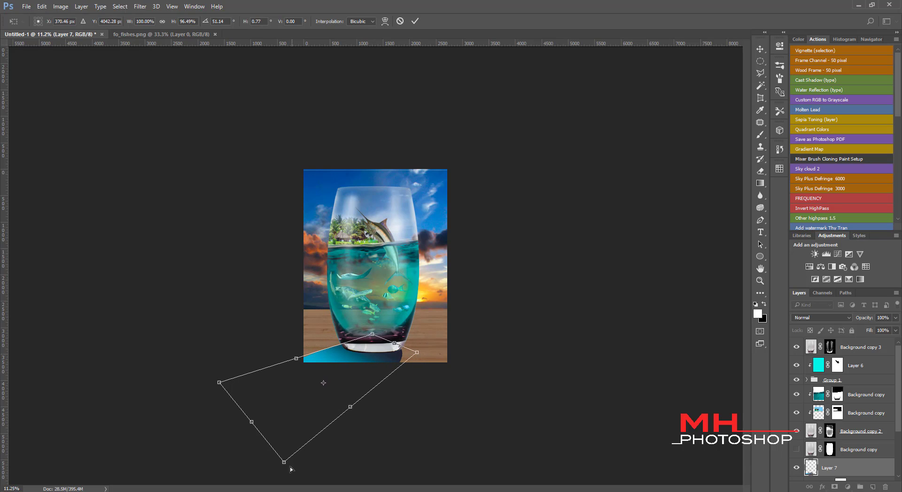
drag(284, 462, 269, 441)
drag(337, 381, 340, 381)
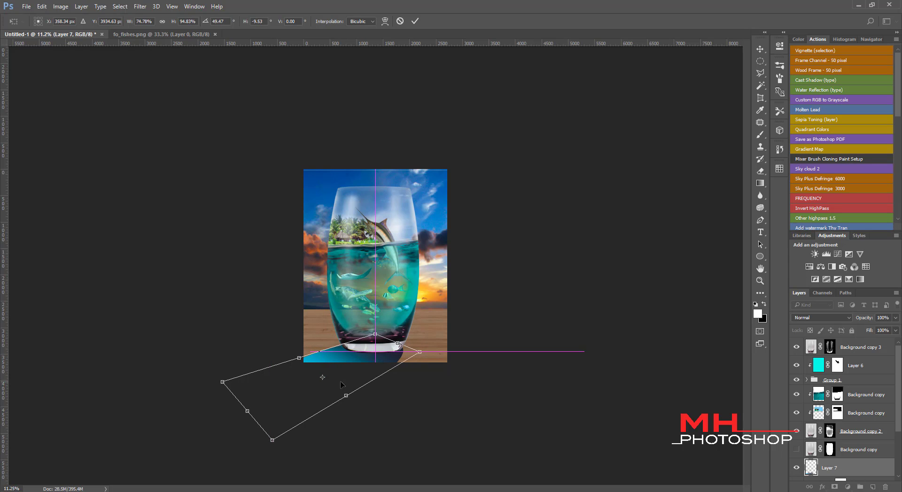
key(Return)
key(g)
scroll(425, 319, up, 2)
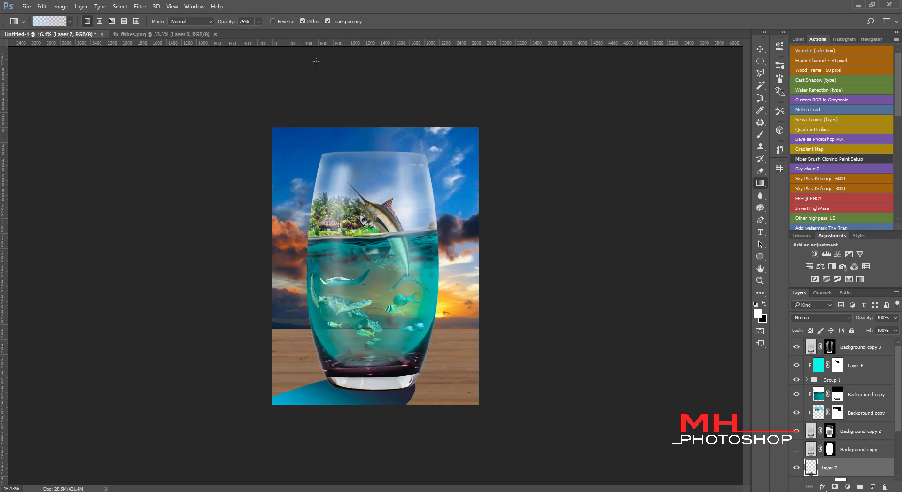
- Apply an 87-pixel Gaussian Blur to the shadow and set Layer 7 to Overlay
click(140, 7)
mouse_move(162, 109)
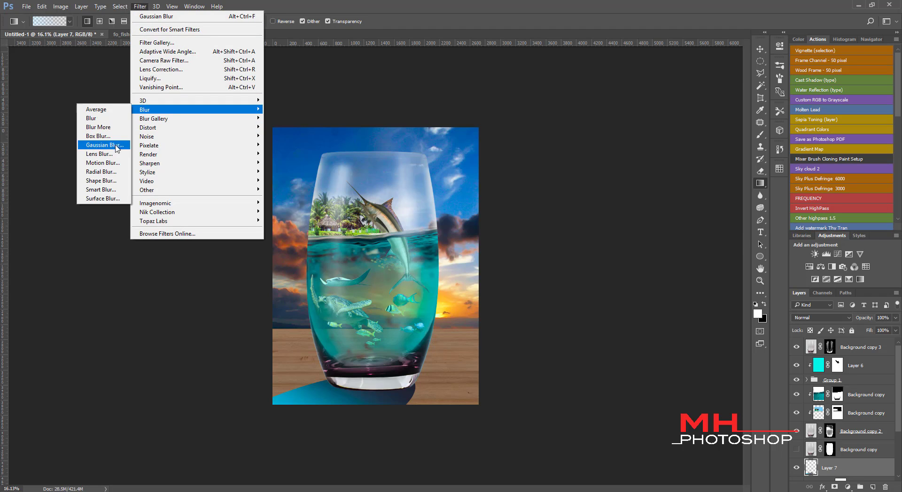
click(101, 144)
mouse_move(710, 230)
mouse_down()
mouse_move(729, 230)
mouse_move(712, 231)
mouse_up()
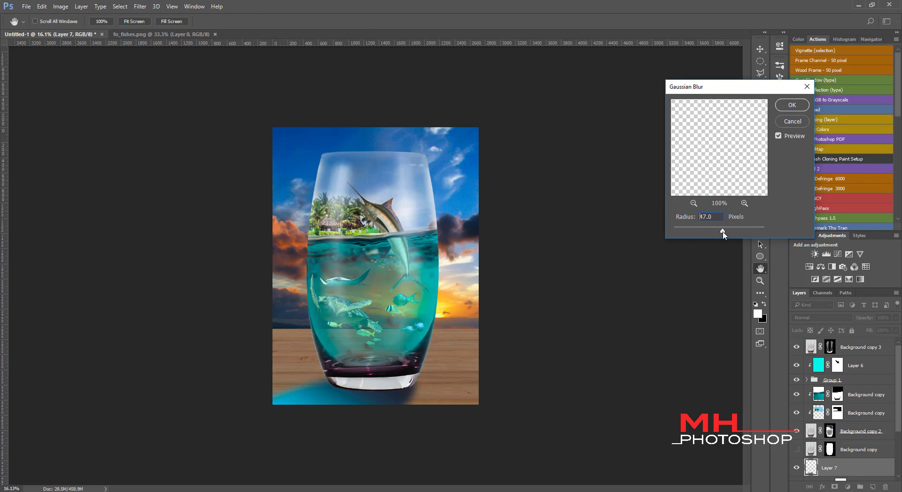
click(792, 105)
click(826, 318)
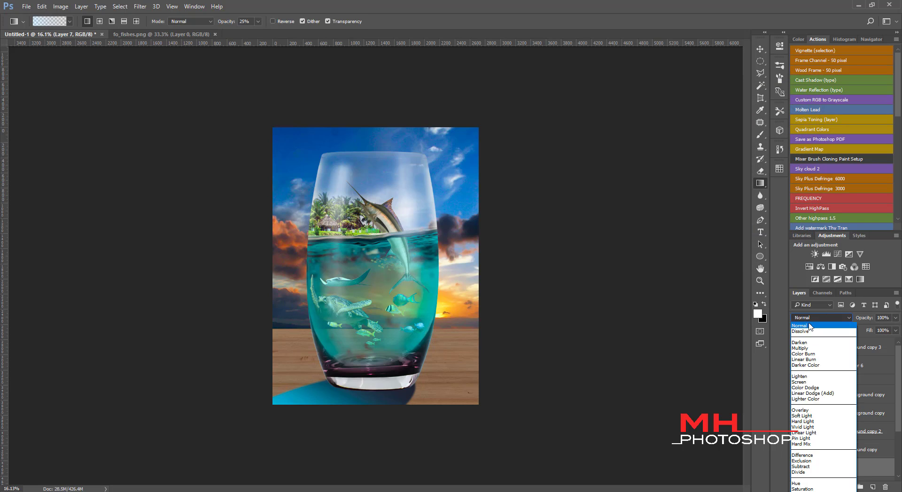
click(800, 411)
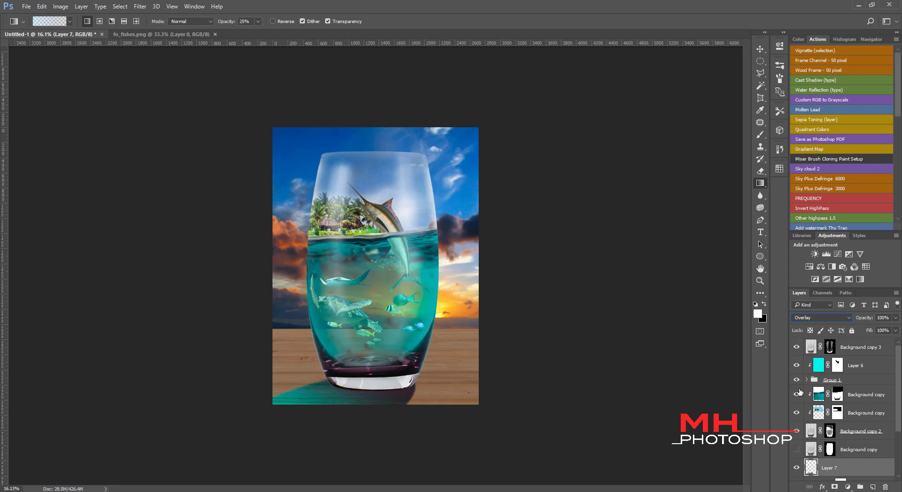
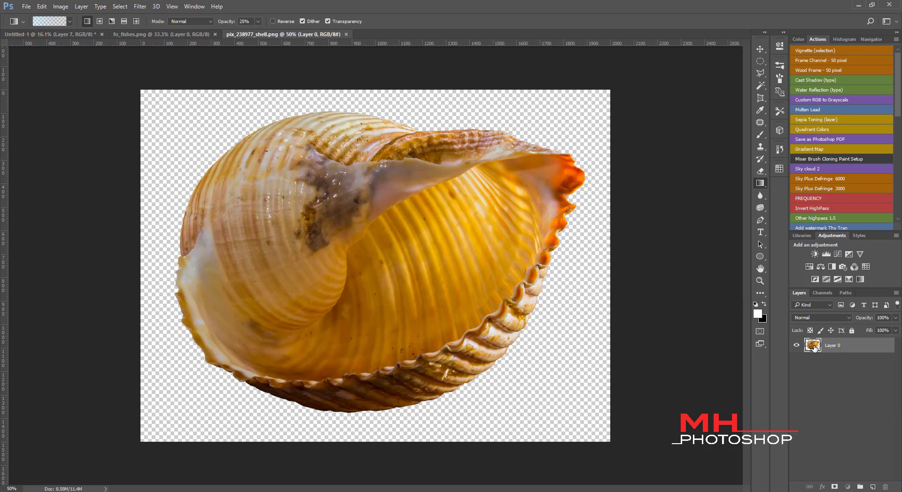
- Drop the seashell photo from Bridge onto the Untitled-1 canvas as Layer 8
drag(814, 347, 472, 330)
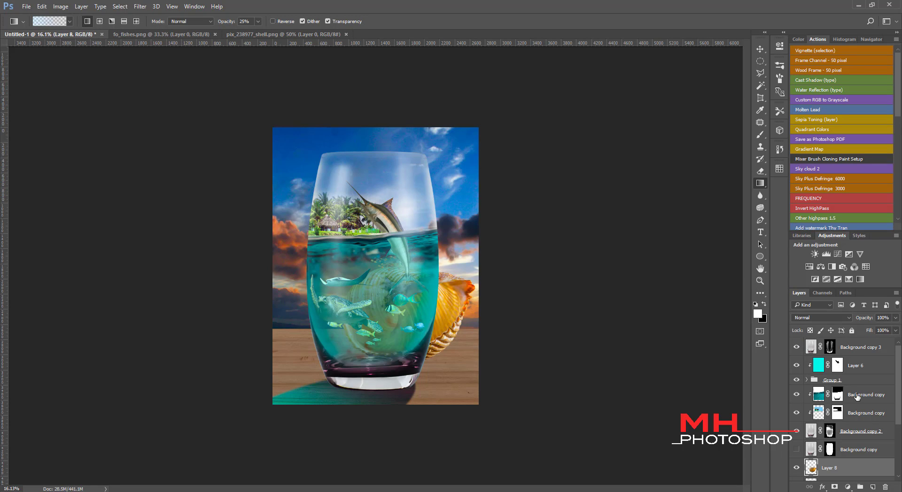
- Move the shell layer to the top, then shrink it and place it at the glass's bottom-right
drag(850, 468, 829, 352)
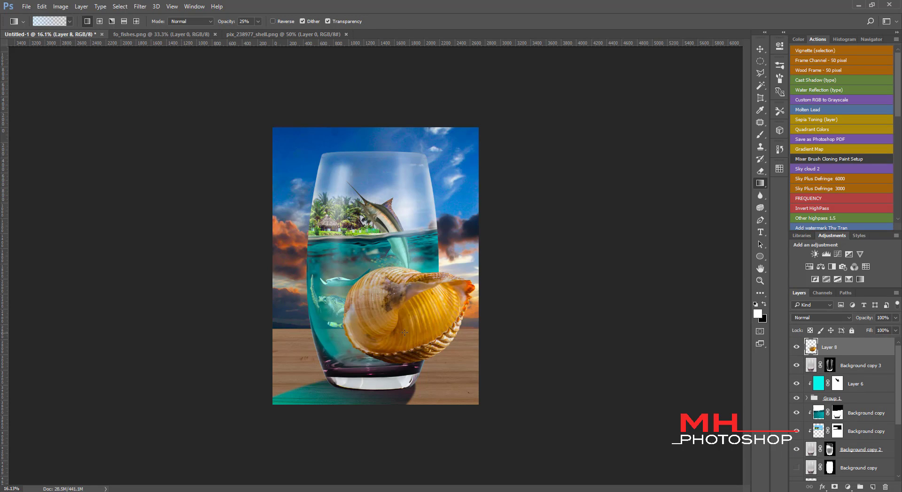
key(ctrl+t)
drag(476, 263, 399, 357)
mouse_move(371, 386)
mouse_down()
mouse_move(449, 373)
mouse_move(469, 344)
mouse_up()
key(Return)
- Close the separate shell photo document and delete the misplaced shell layer
key(g)
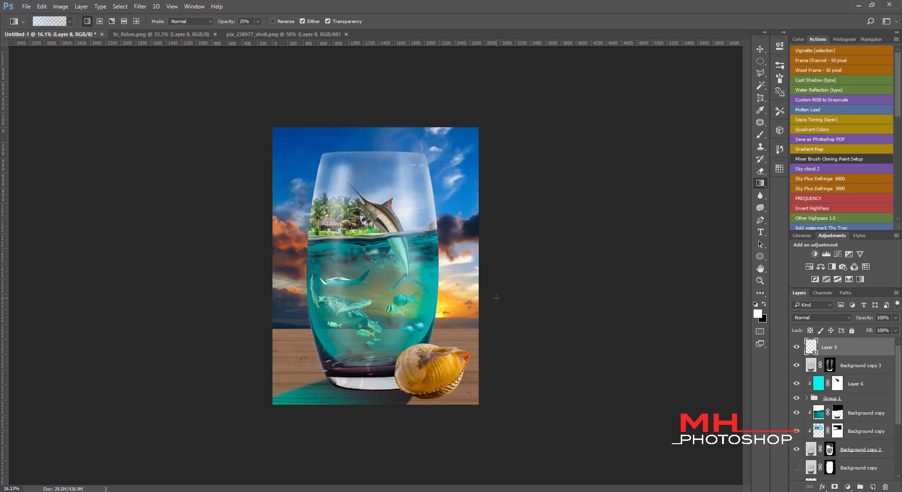
click(346, 34)
click(205, 35)
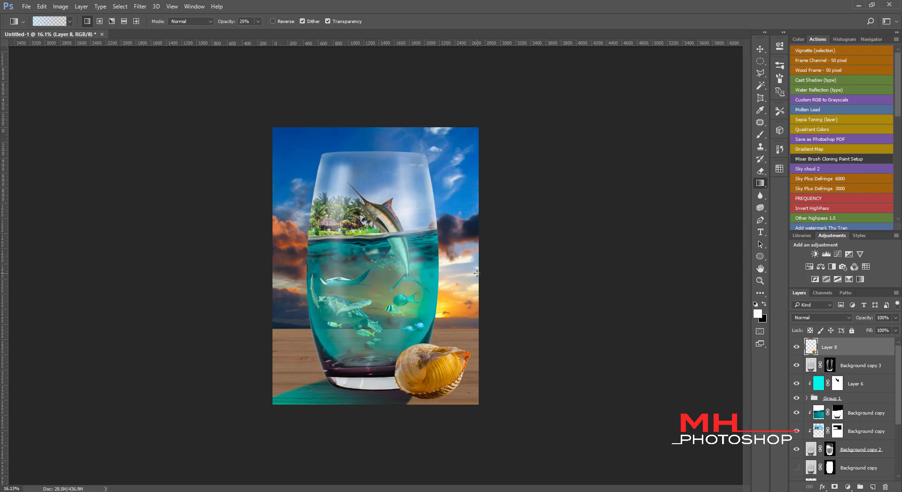
key(Delete)
key(b)
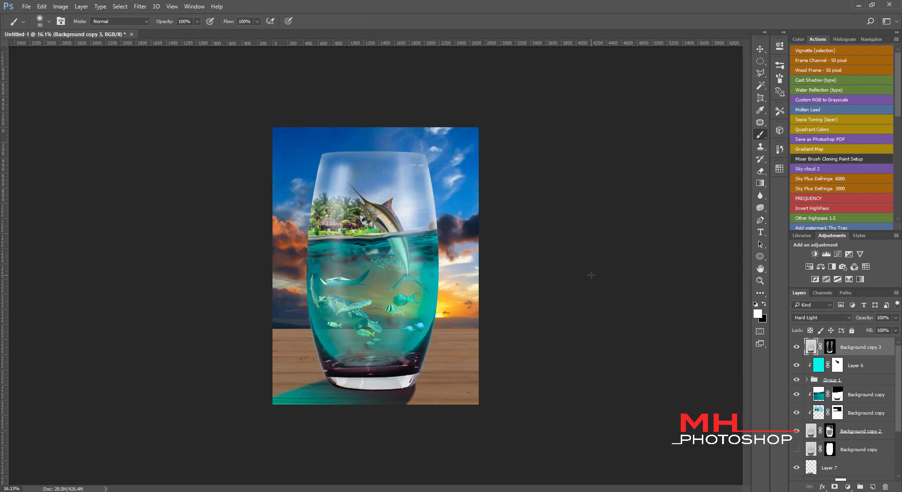
- Fit the image to the window and briefly toggle the cyan tint and glass shadow layers
key(ctrl+0)
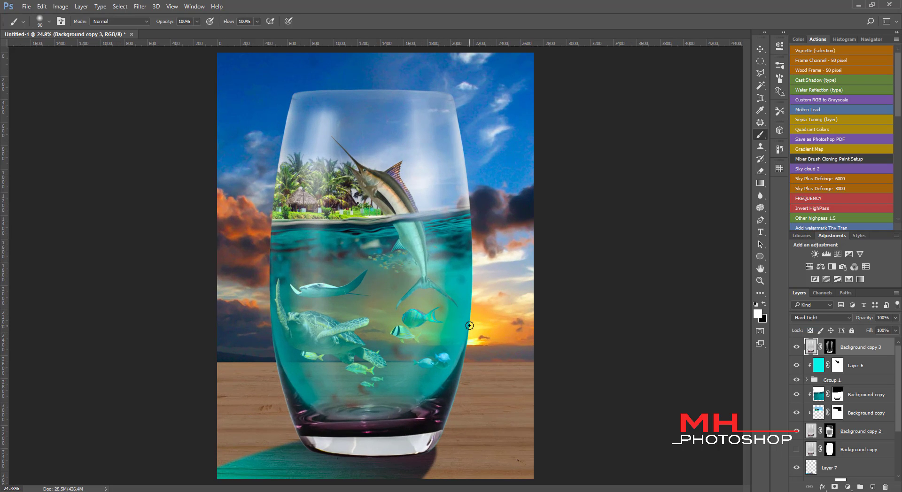
double_click(796, 367)
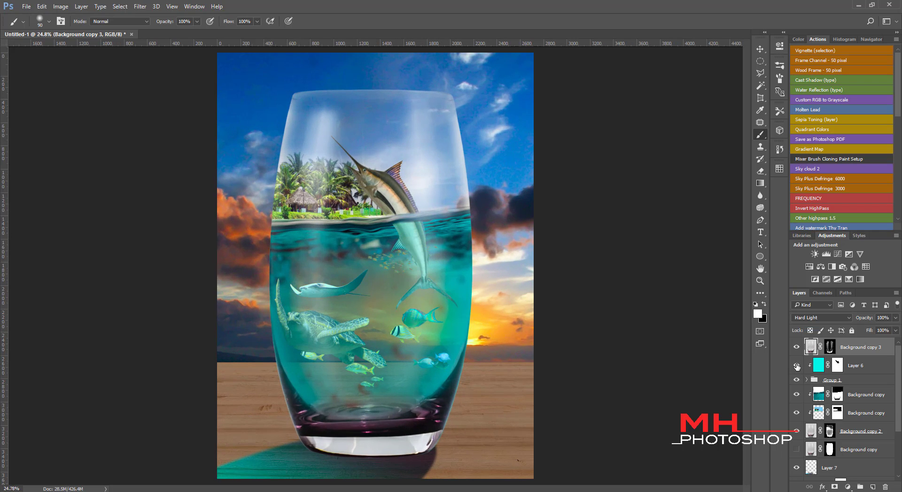
click(797, 468)
scroll(397, 316, down, 1)
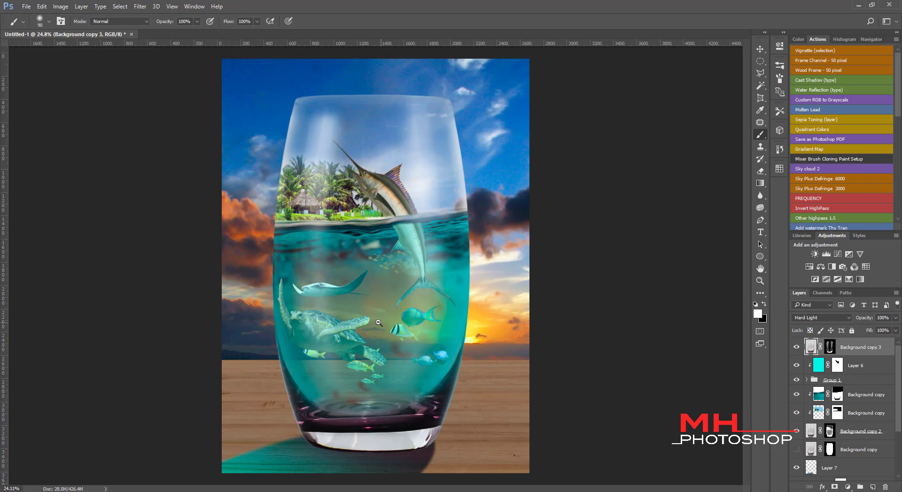
scroll(389, 323, down, 1)
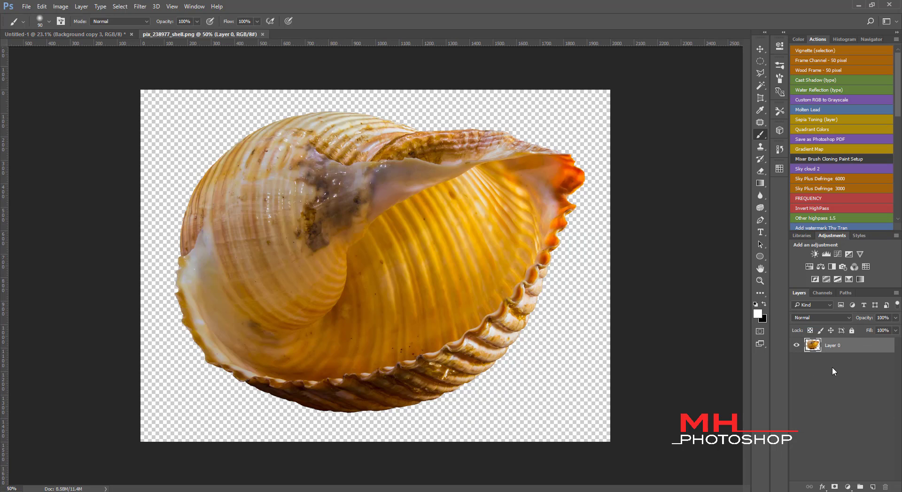
- Re-import the shell, scale it to about 62.5% at the glass base, and duplicate it
mouse_move(827, 345)
mouse_down()
mouse_move(78, 35)
mouse_move(392, 333)
mouse_move(470, 388)
mouse_up()
key(v)
key(ctrl+t)
drag(545, 307, 493, 357)
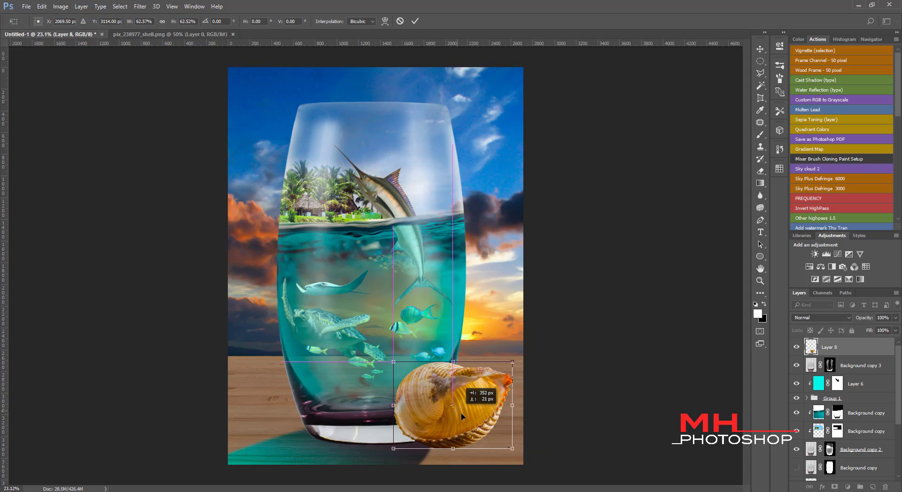
mouse_move(461, 413)
mouse_down()
mouse_move(459, 420)
mouse_move(477, 413)
mouse_up()
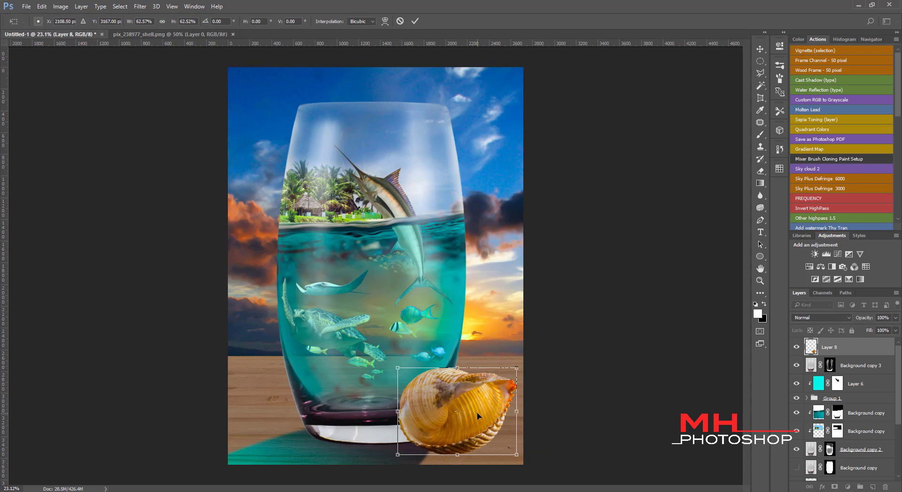
key(Return)
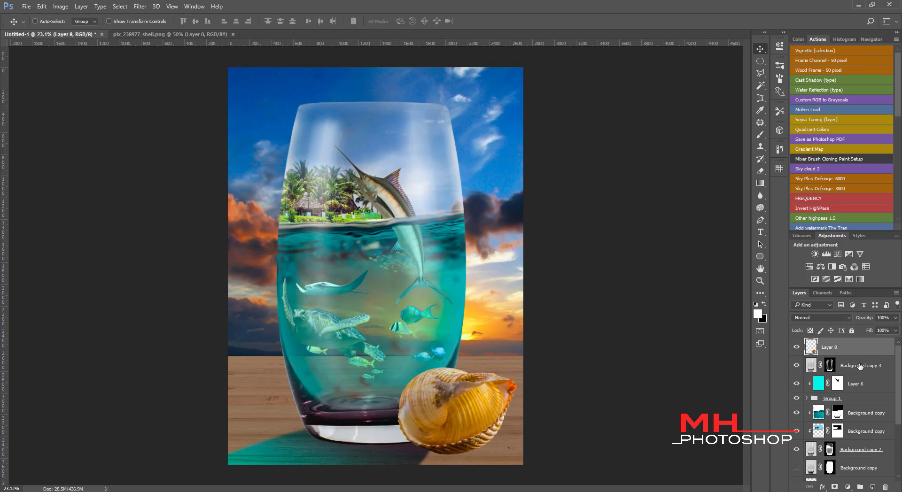
key(ctrl+j)
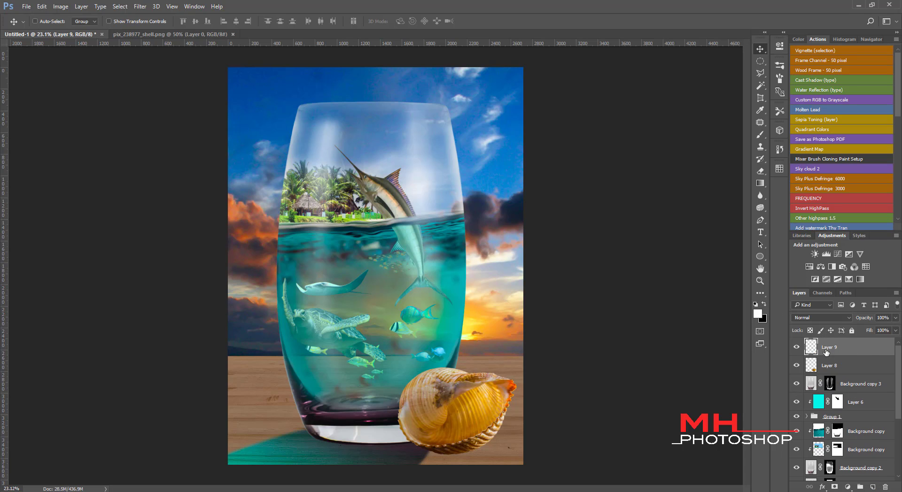
- Load the shell's outline as a selection on the new shadow layer
ctrl+click(811, 350)
double_click(811, 365)
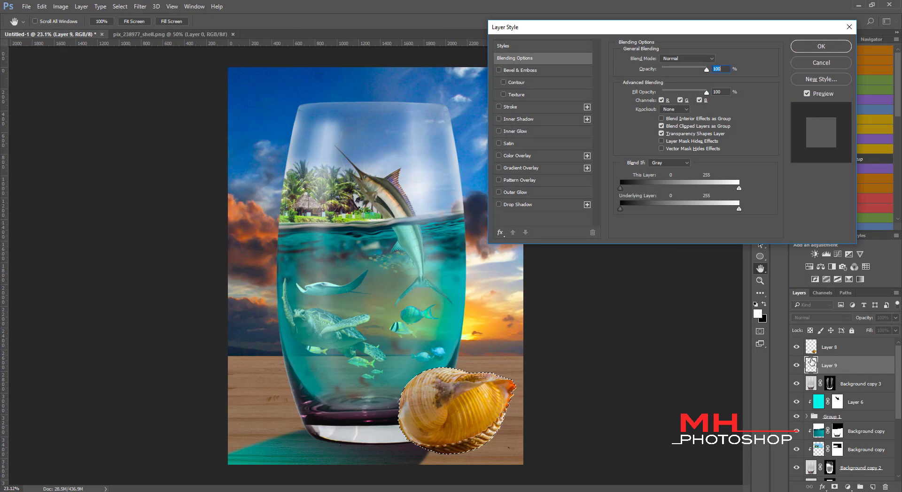
click(821, 46)
key(v)
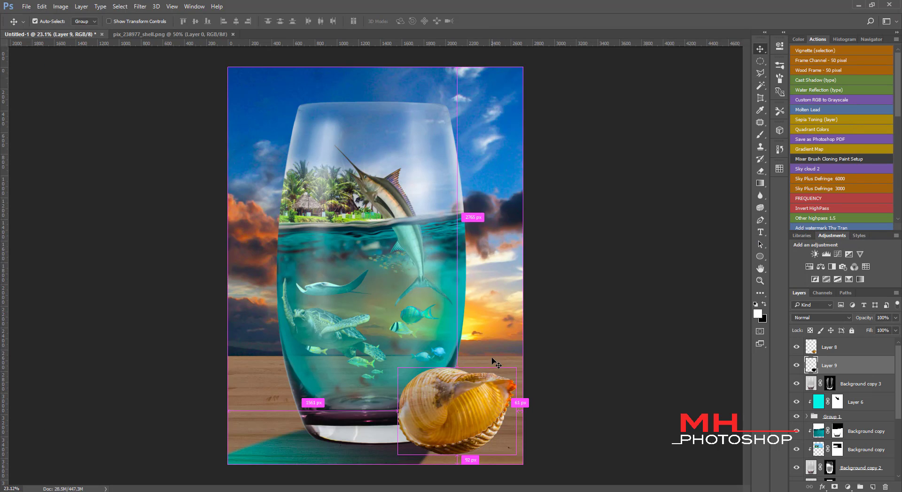
- Flip and skew the black shadow shape onto the table and move it under the shell
key(ctrl+t)
scroll(517, 367, down, 3)
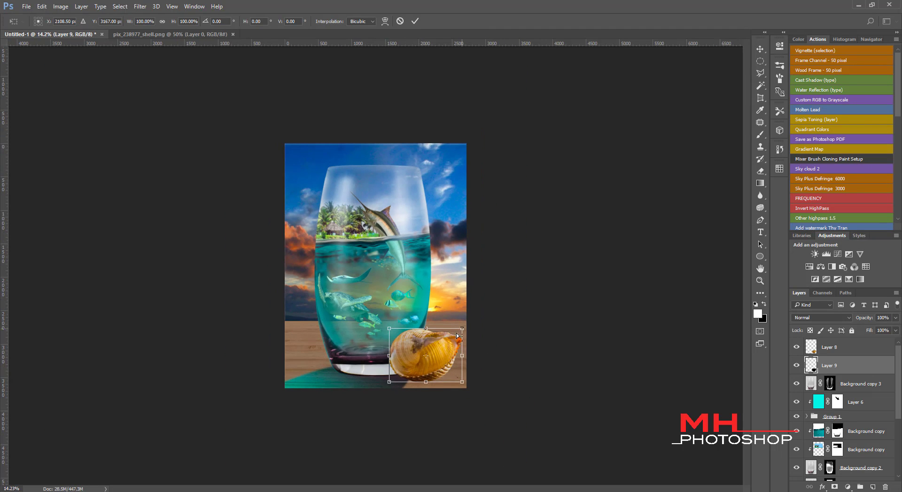
drag(463, 328, 446, 354)
drag(388, 330, 420, 408)
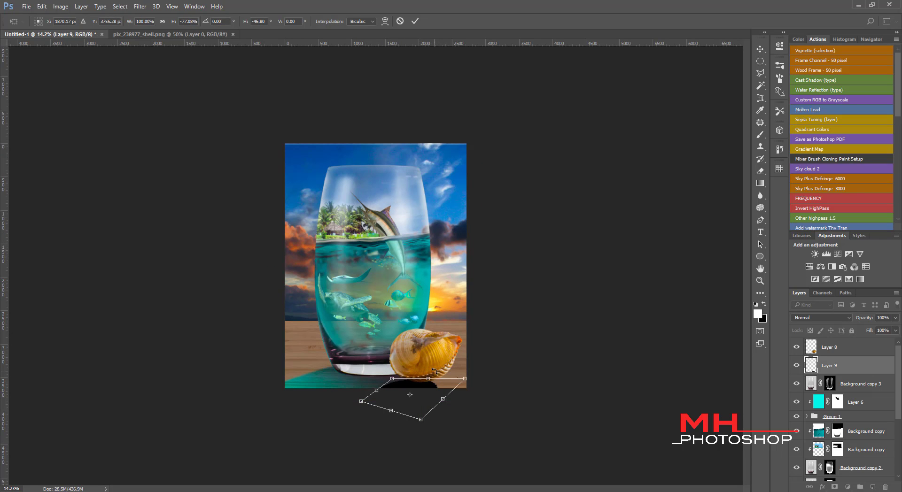
key(Return)
scroll(512, 325, up, 1)
scroll(512, 326, up, 2)
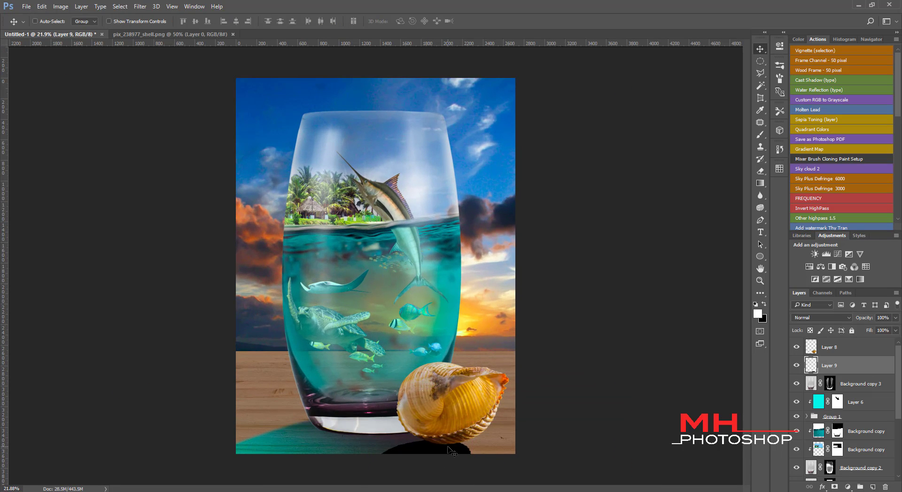
drag(450, 449, 453, 441)
- Soften the shadow with Gaussian Blur and lower its opacity to 89%
click(140, 6)
mouse_move(145, 109)
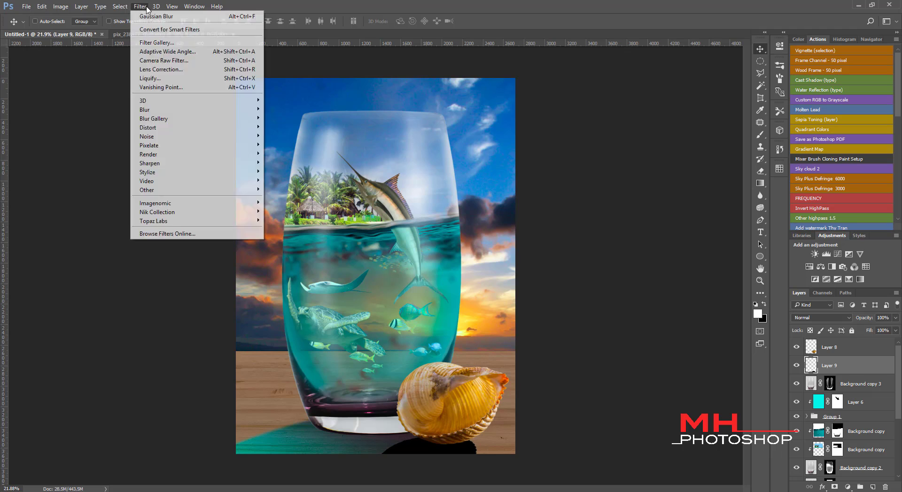
click(111, 149)
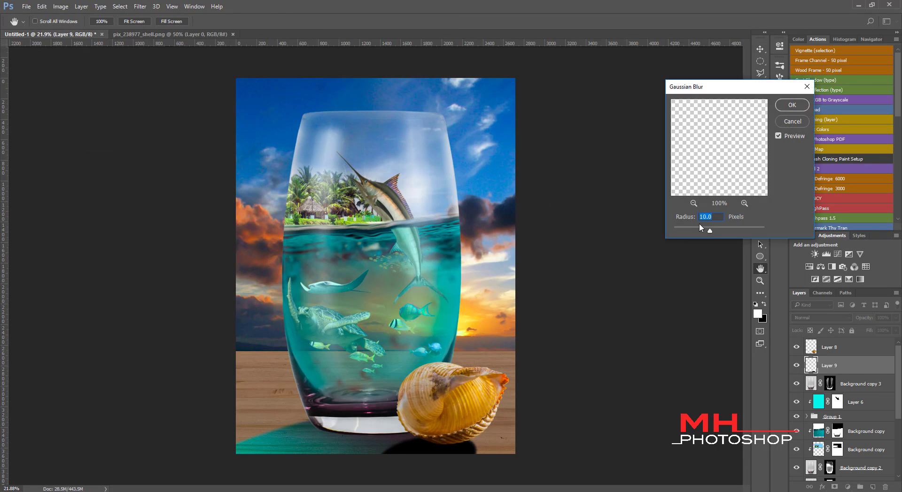
drag(715, 233, 724, 233)
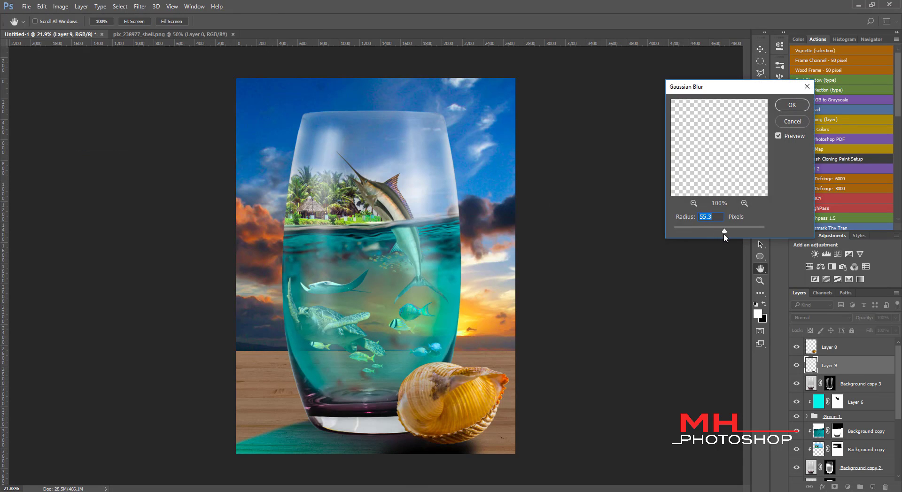
key(Return)
click(896, 317)
drag(895, 329, 891, 332)
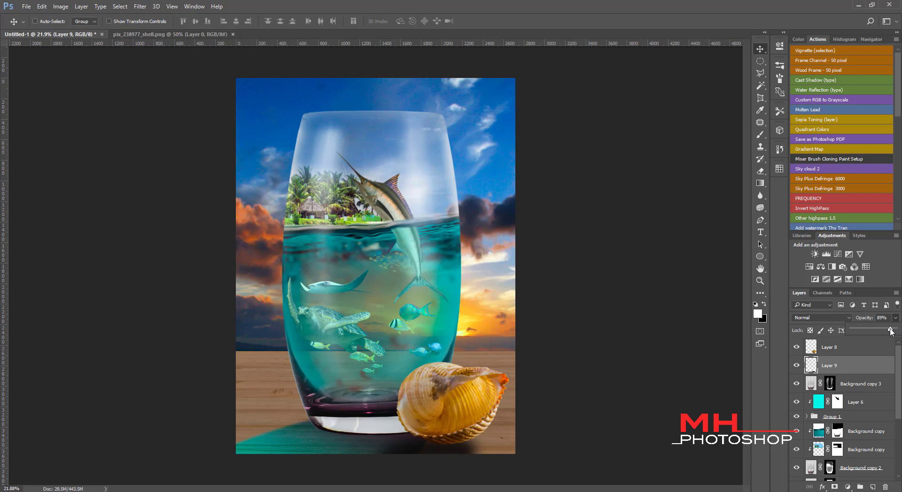
- Add a layer below the shell and fill the shell-shaped selection with black
click(851, 350)
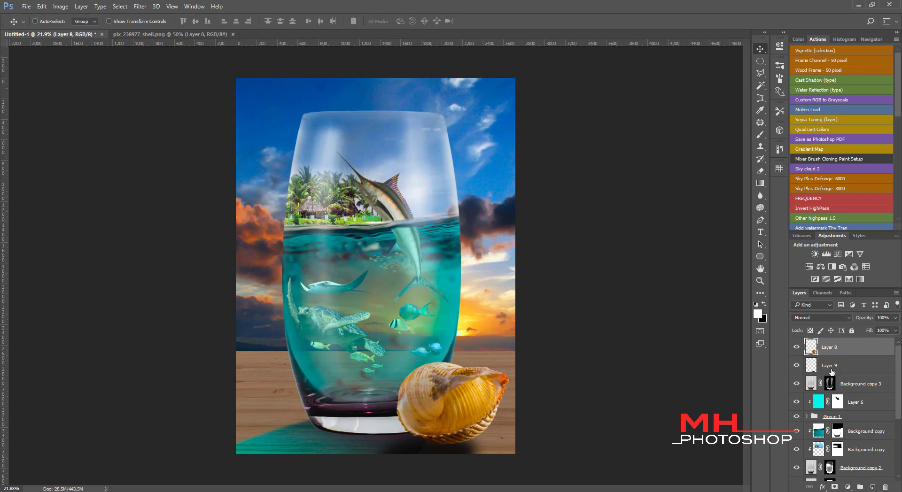
click(871, 488)
drag(829, 347, 829, 371)
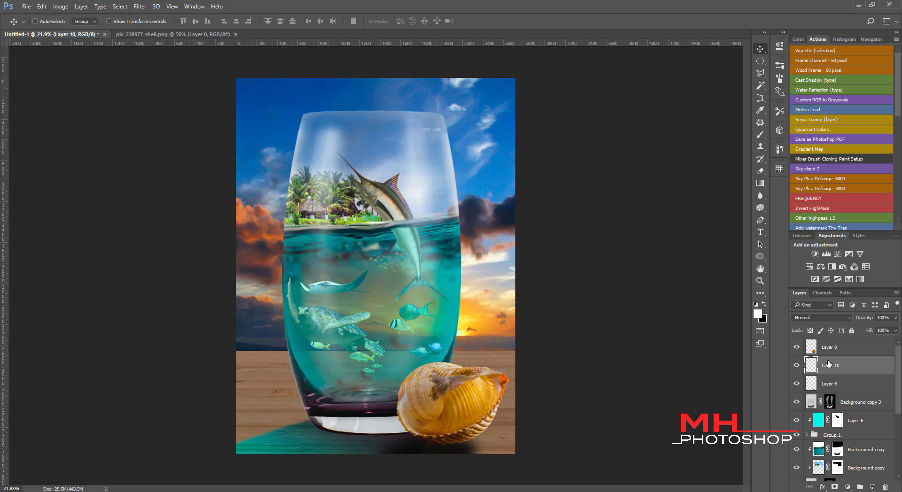
ctrl+click(812, 350)
key(ctrl+BackSpace)
key(ctrl+d)
- Add a layer mask and pick a hard round brush in black
click(834, 488)
key(b)
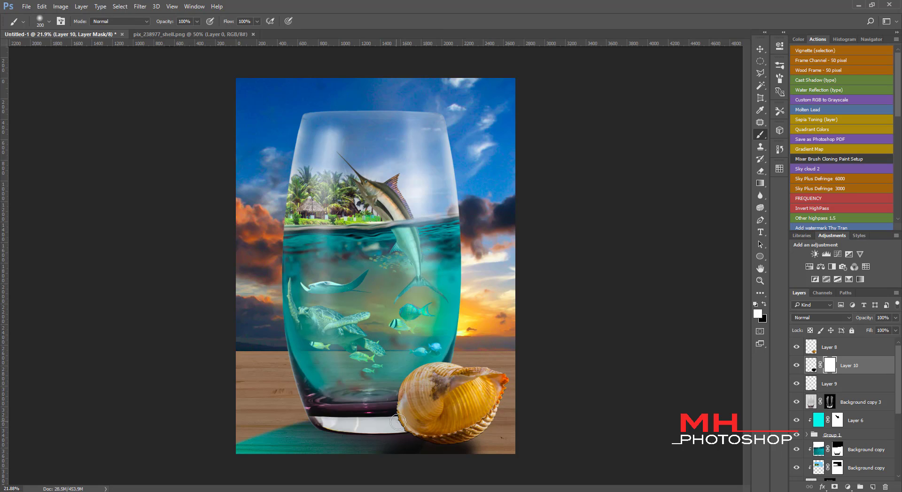
key(x)
click(49, 21)
click(34, 92)
key(Return)
scroll(576, 420, up, 3)
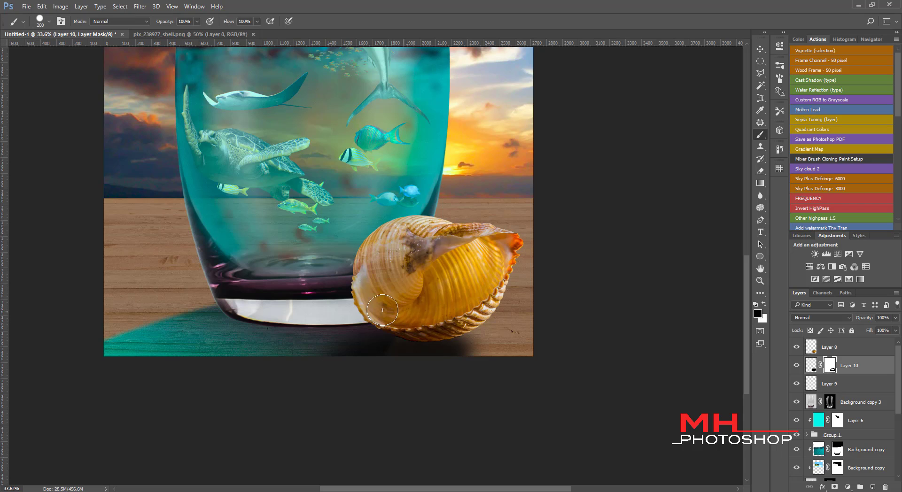
- Duplicate the masked shadow layer and switch between the copy's mask and Layer 10's mask
key(ctrl+j)
key(x)
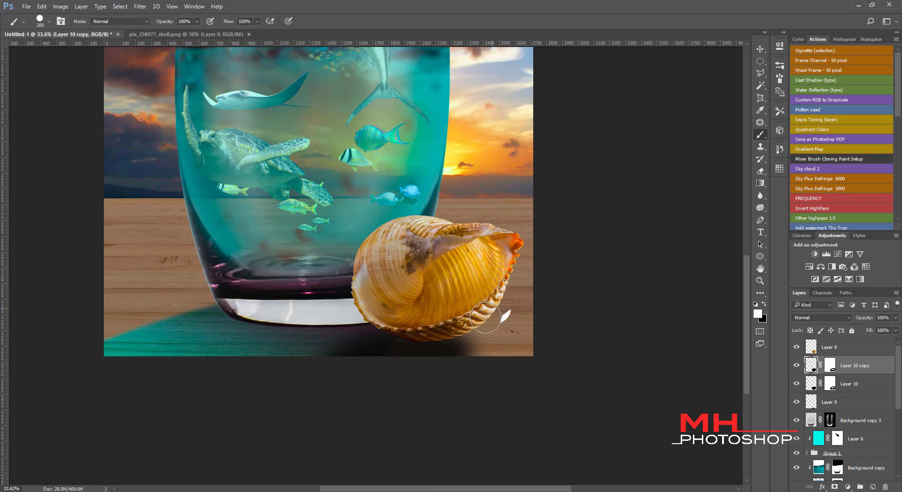
click(829, 366)
key(x)
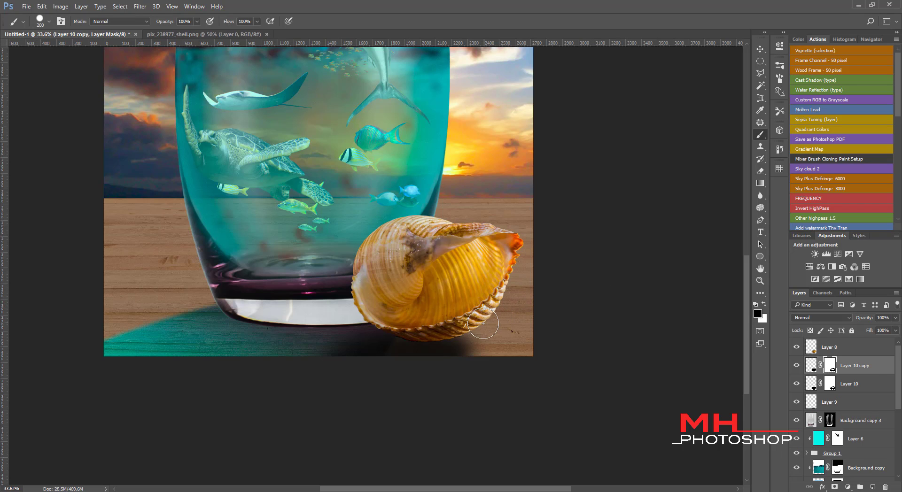
click(830, 383)
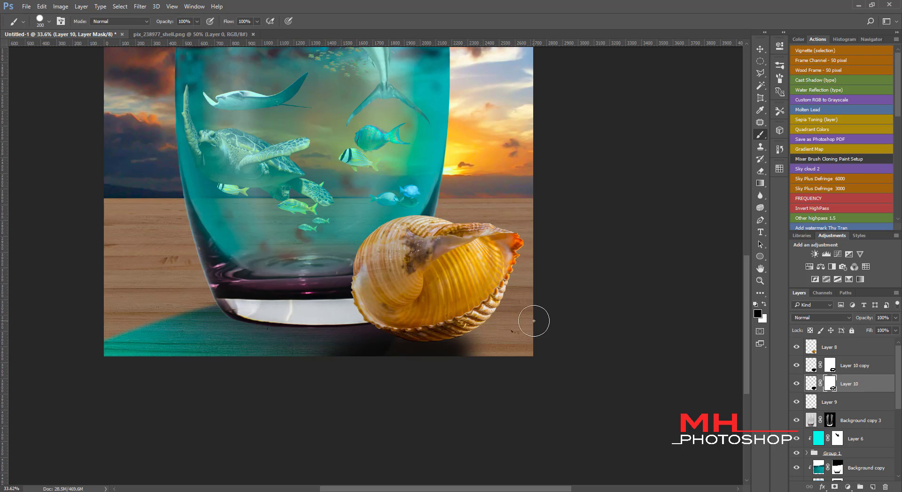
click(829, 365)
click(811, 365)
- Apply Gaussian Blur to Layer 10 copy's mask
click(140, 7)
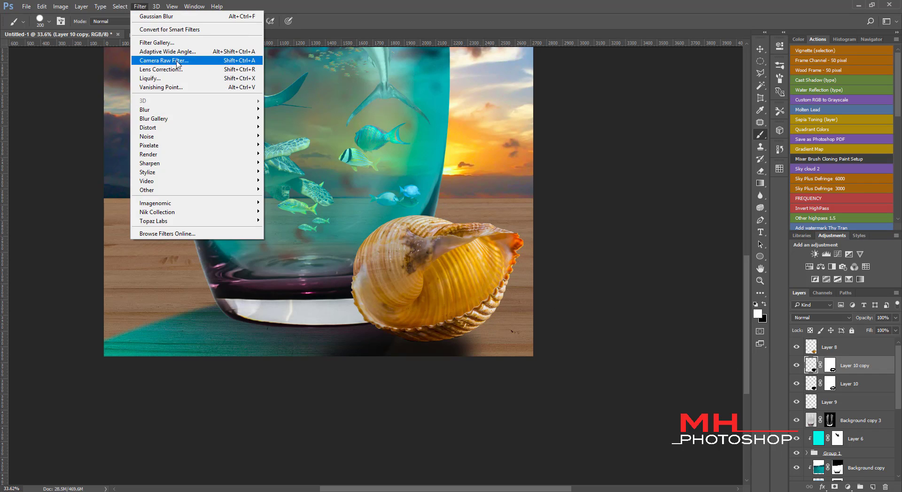
click(104, 145)
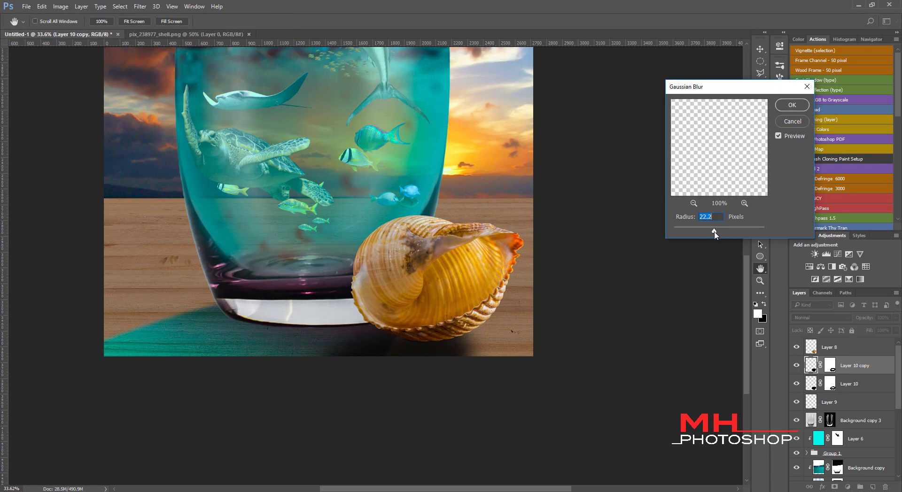
click(792, 105)
key(b)
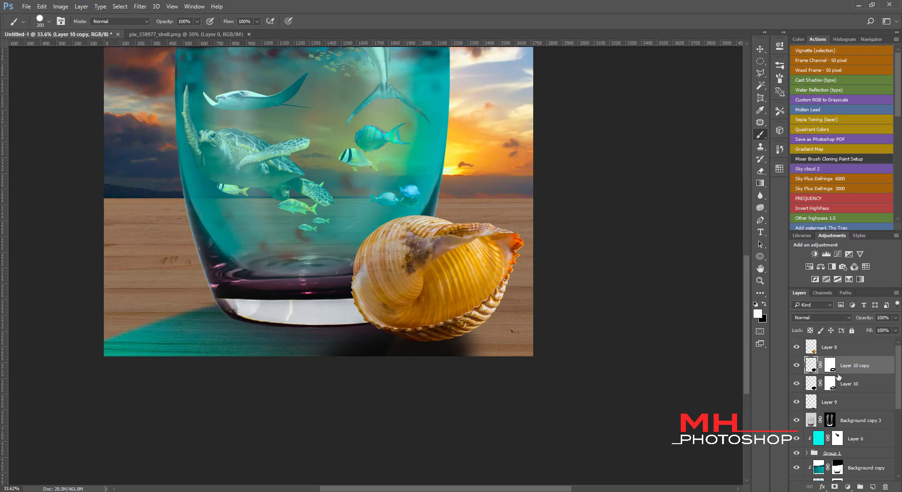
click(830, 365)
key(x)
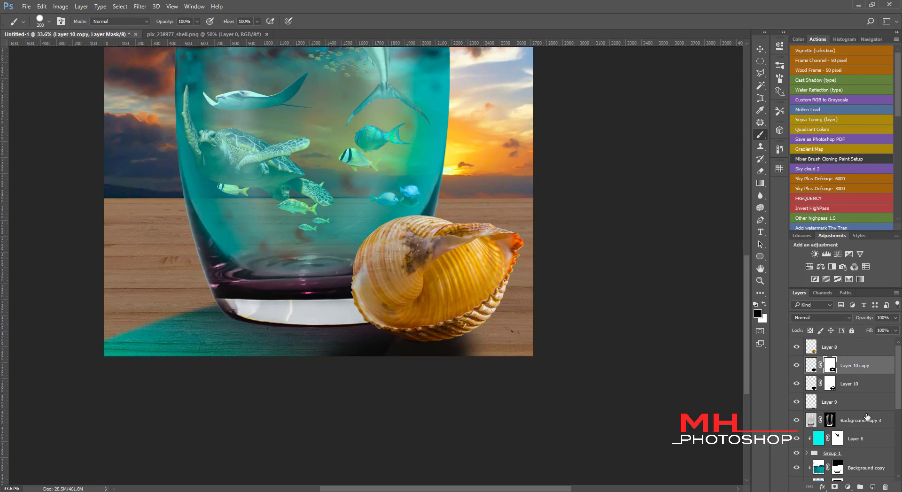
- On a new layer, paint a soft black brush dab beneath the shell
click(872, 487)
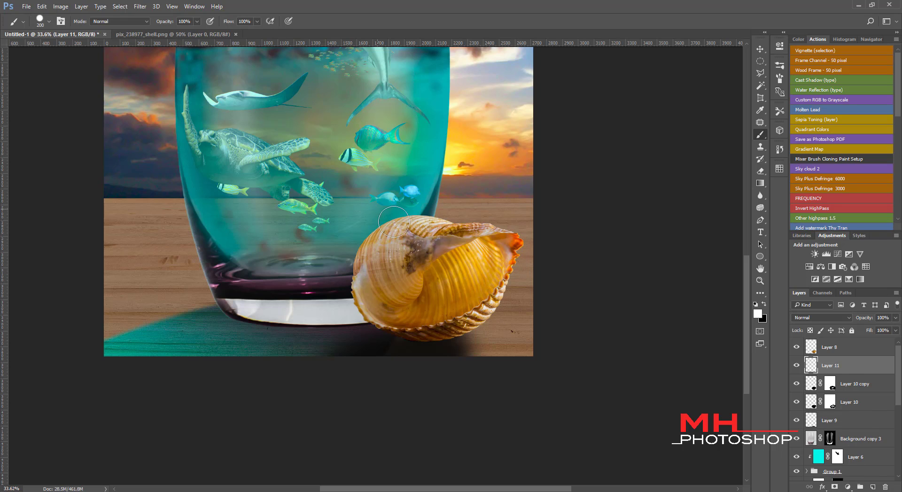
right_click(18, 113)
click(107, 53)
key(Return)
drag(422, 345, 452, 343)
key(ctrl+z)
key(x)
click(496, 340)
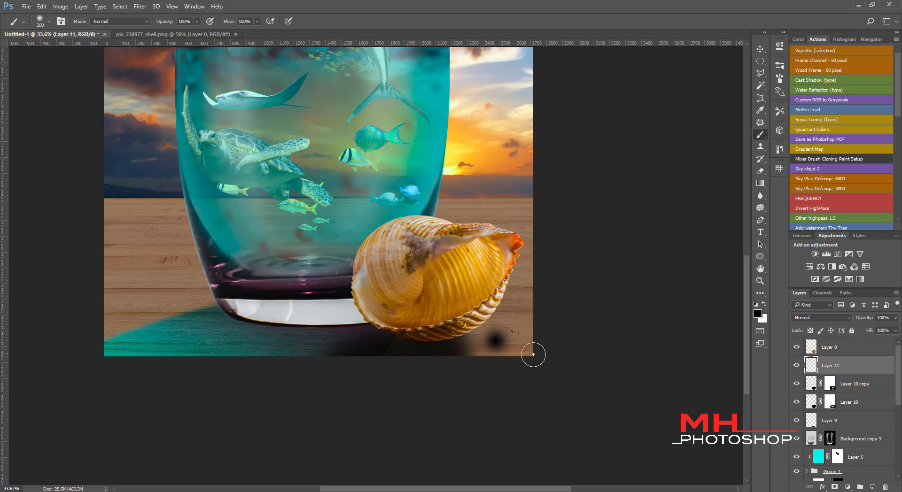
- Move the black dab left under the shell and stretch it wider
key(ctrl+t)
drag(485, 341, 420, 337)
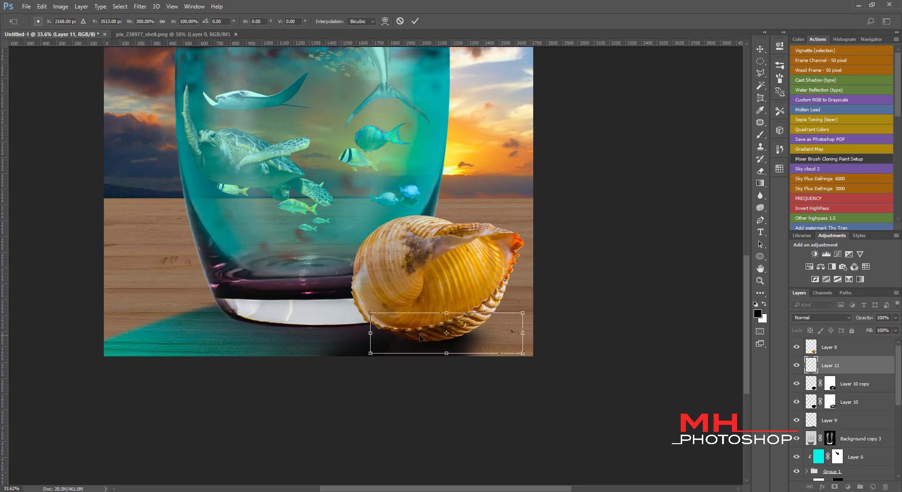
mouse_move(523, 333)
mouse_down()
mouse_move(533, 333)
mouse_move(468, 342)
mouse_move(498, 341)
mouse_up()
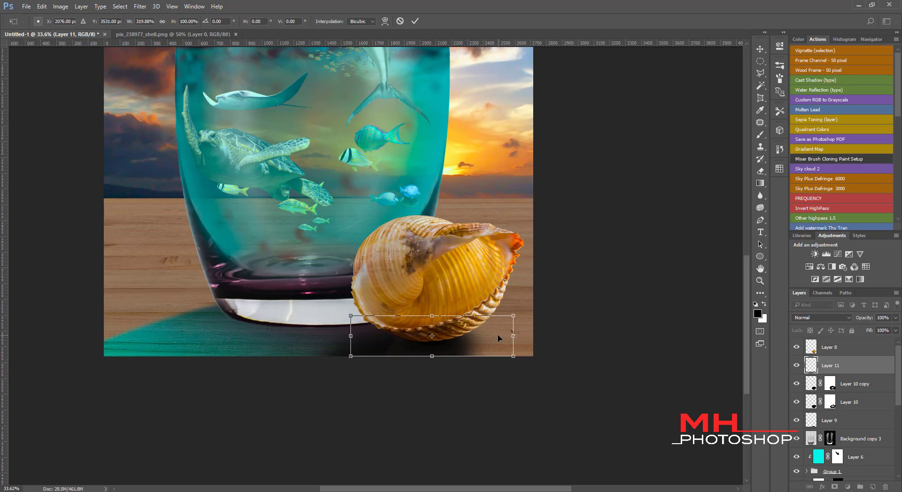
key(Return)
scroll(562, 266, down, 3)
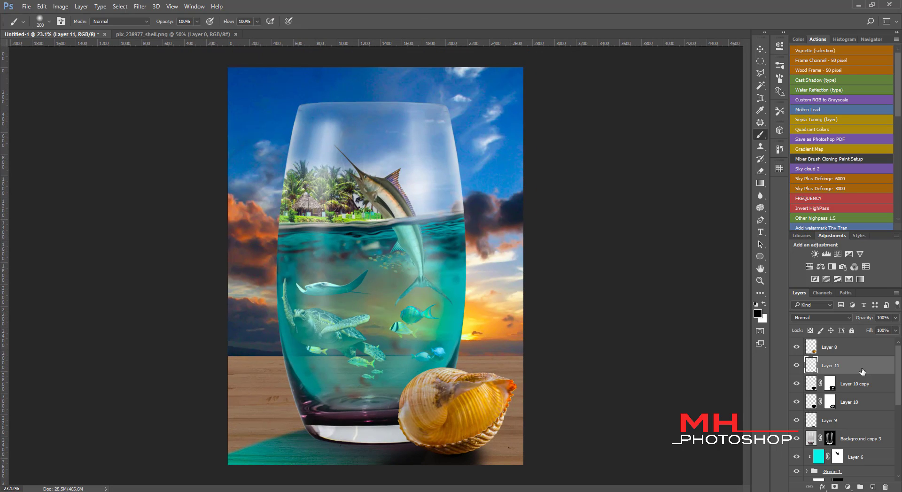
- Group the shell and shadow layers into Group 2 and move Layer 9 into it
click(855, 352)
shift+click(855, 402)
drag(855, 402, 861, 488)
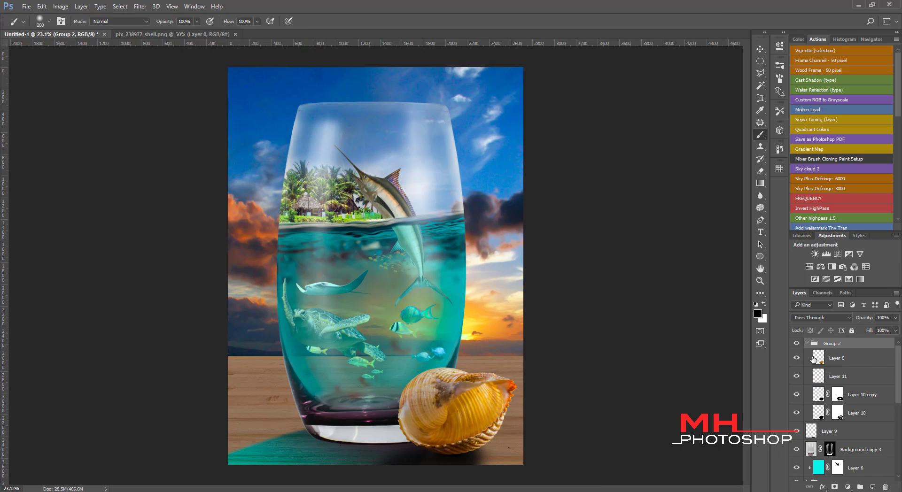
click(796, 431)
drag(820, 431, 838, 428)
- Give Layer 8 a larger Multiply Inner Glow in a brown sampled from the shell
click(840, 358)
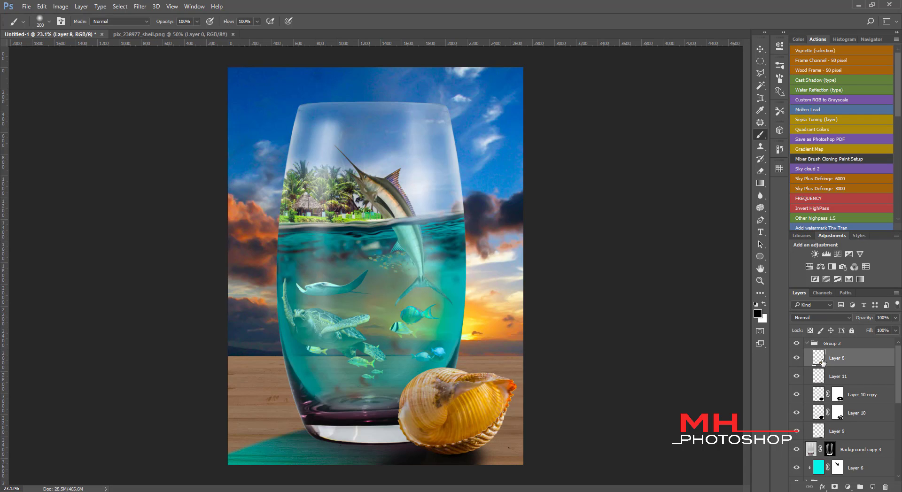
click(821, 487)
click(839, 419)
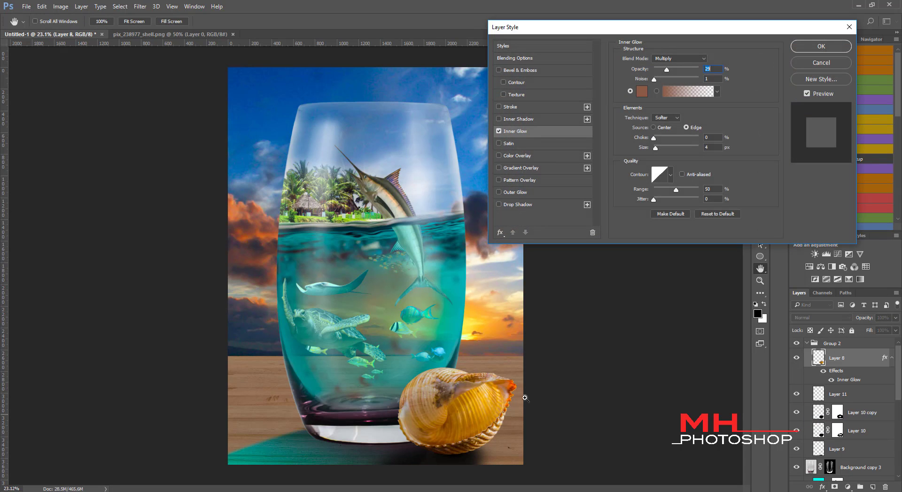
click(640, 92)
click(454, 457)
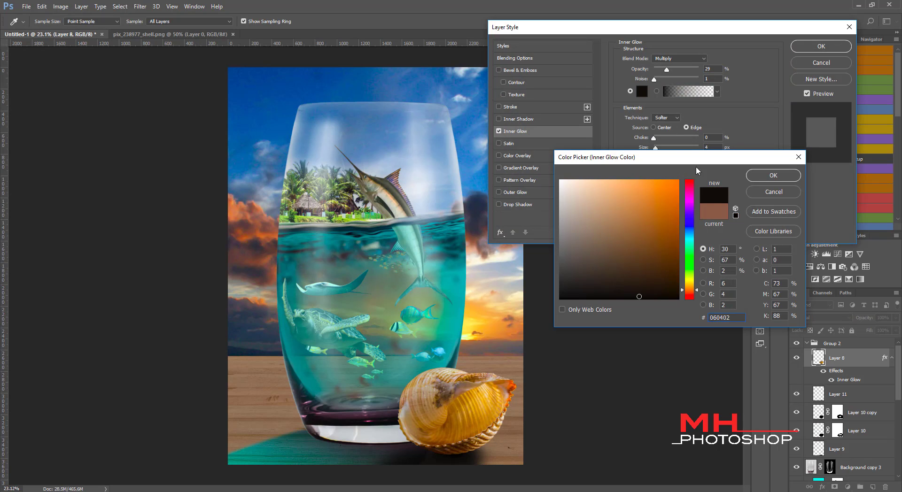
click(773, 176)
drag(655, 147, 683, 153)
click(641, 91)
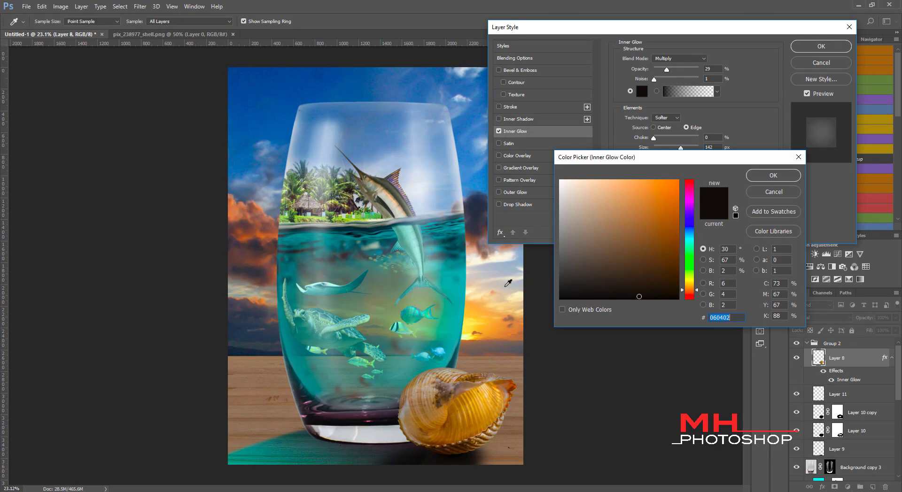
click(433, 401)
click(775, 175)
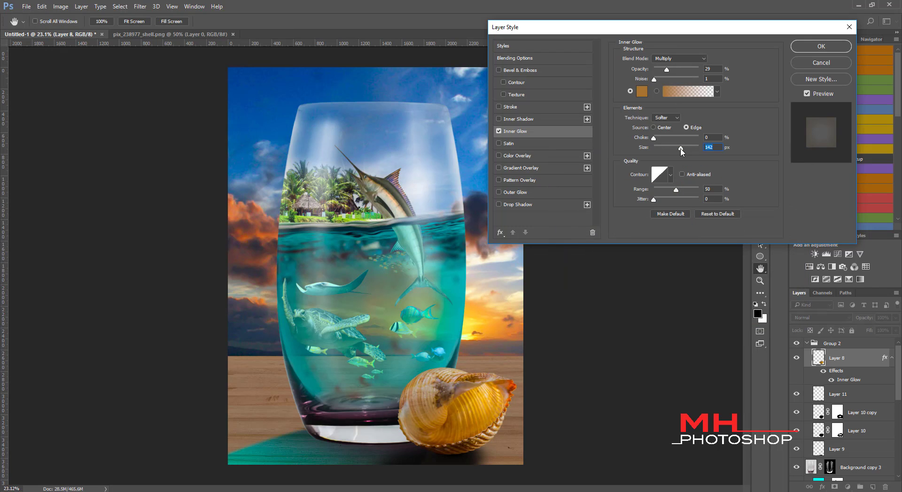
click(821, 46)
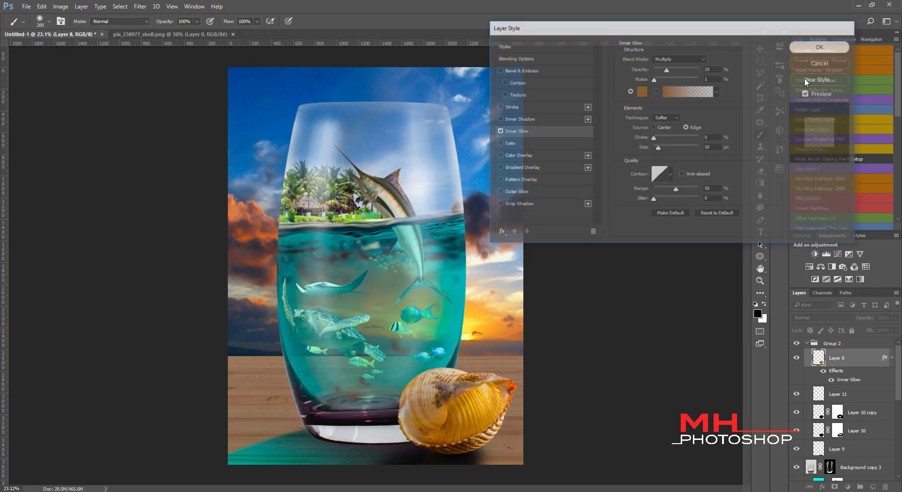
- Add empty Layer 12 above Layer 11 and load the shell's outline as a selection
scroll(410, 434, up, 3)
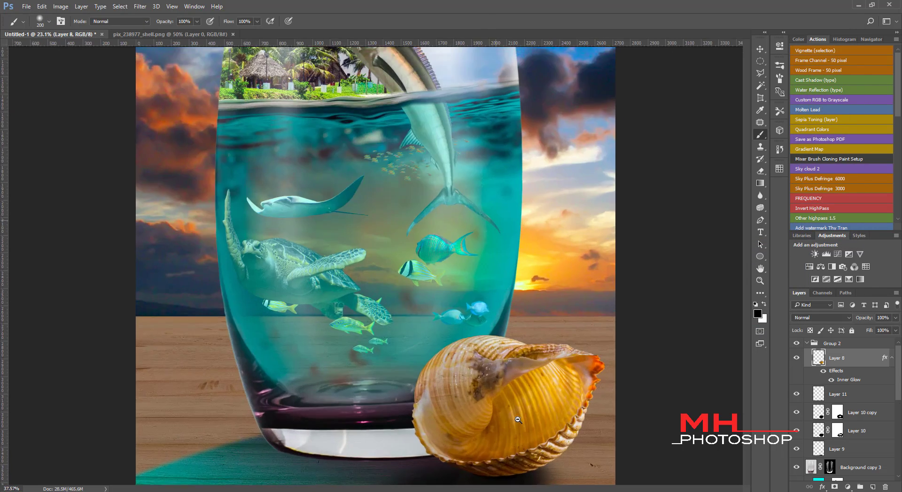
scroll(604, 315, up, 2)
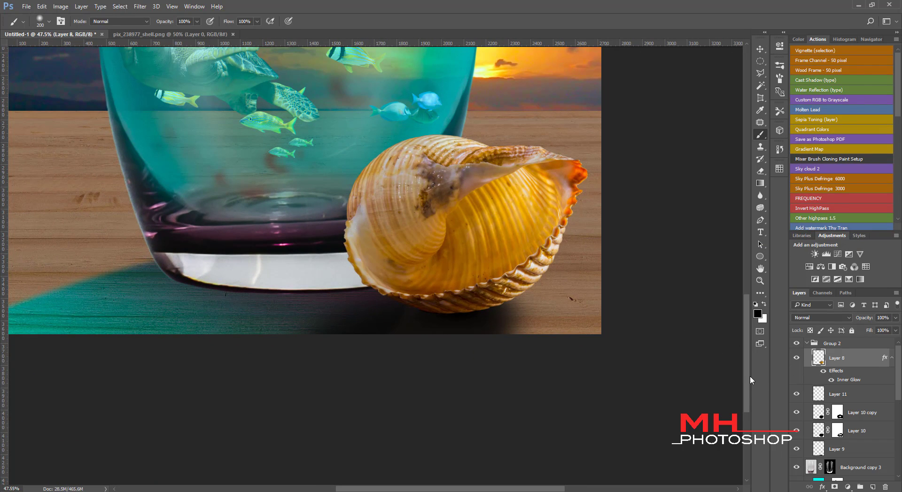
click(843, 394)
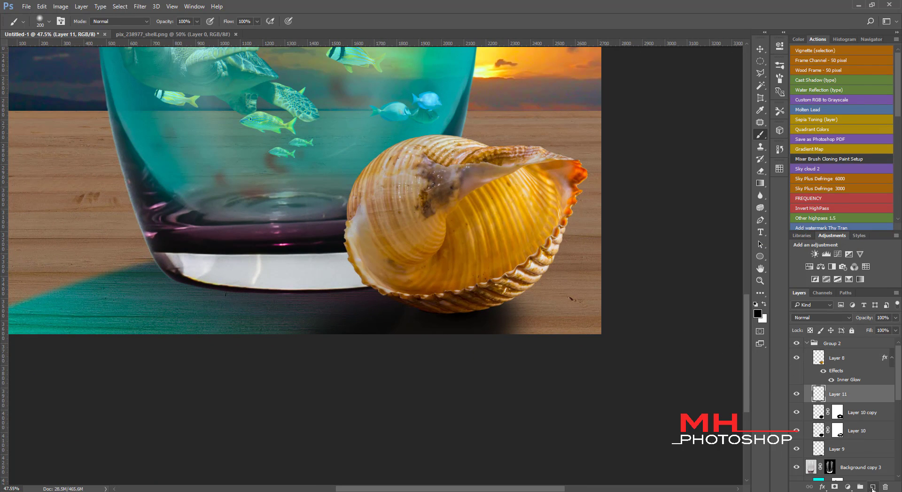
click(873, 487)
ctrl+click(821, 359)
- Shrink the brush and paint black under the shell on Layer 12
key(bracketleft)
key(bracketleft)
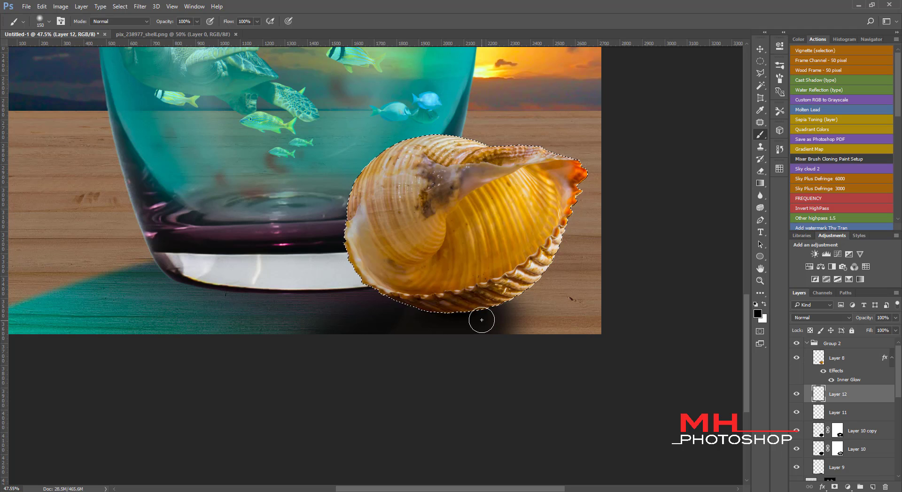
drag(473, 306, 489, 323)
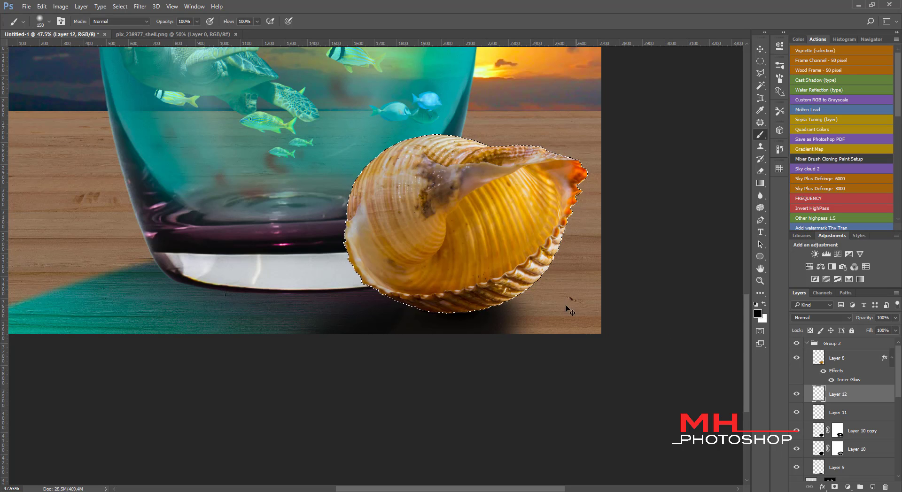
scroll(538, 308, up, 3)
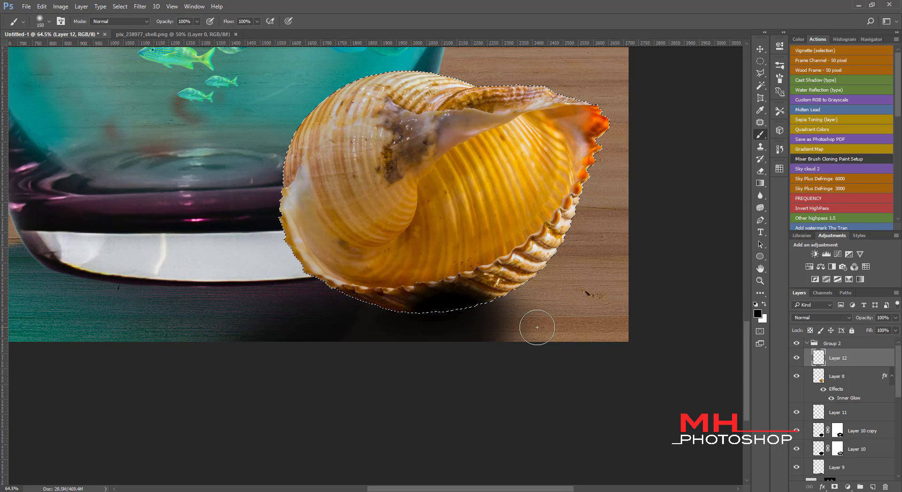
key(bracketleft)
key(bracketleft)
key(bracketleft)
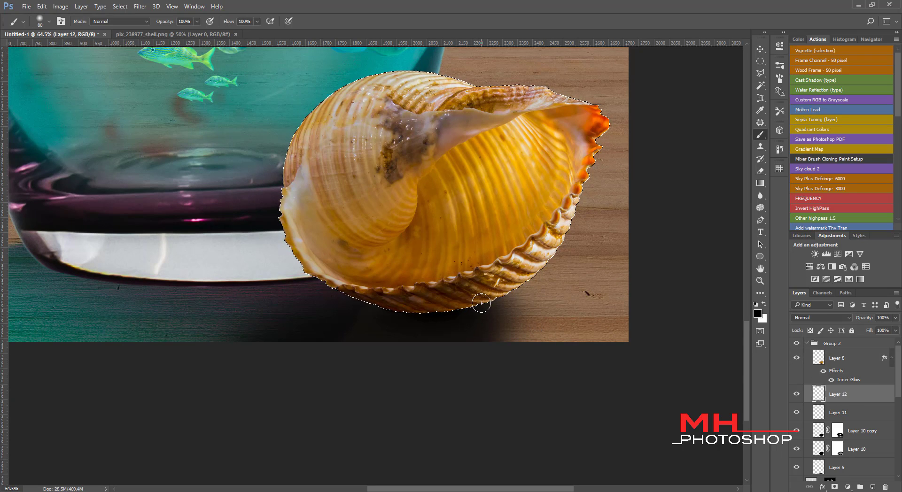
- Move Layer 12 above the shell, paint its lower rim black, then undo it all
drag(838, 394, 826, 352)
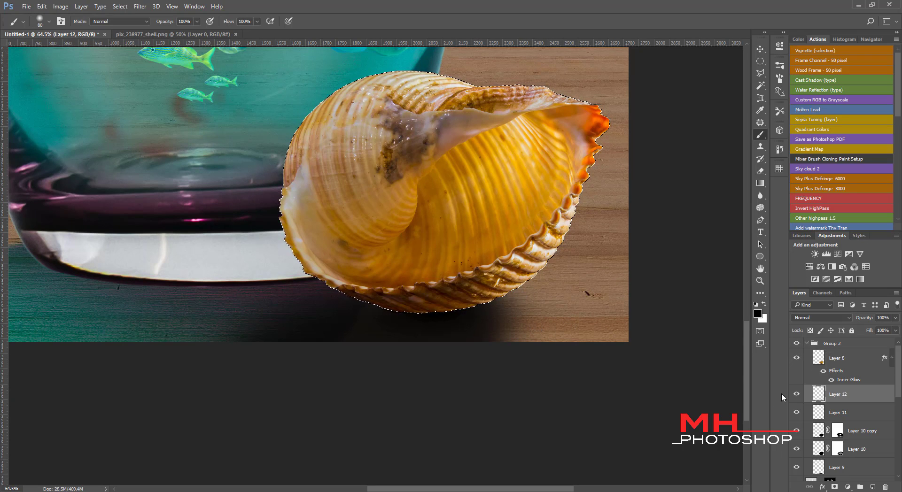
drag(404, 296, 488, 286)
key(ctrl+alt+z)
key(ctrl+alt+z)
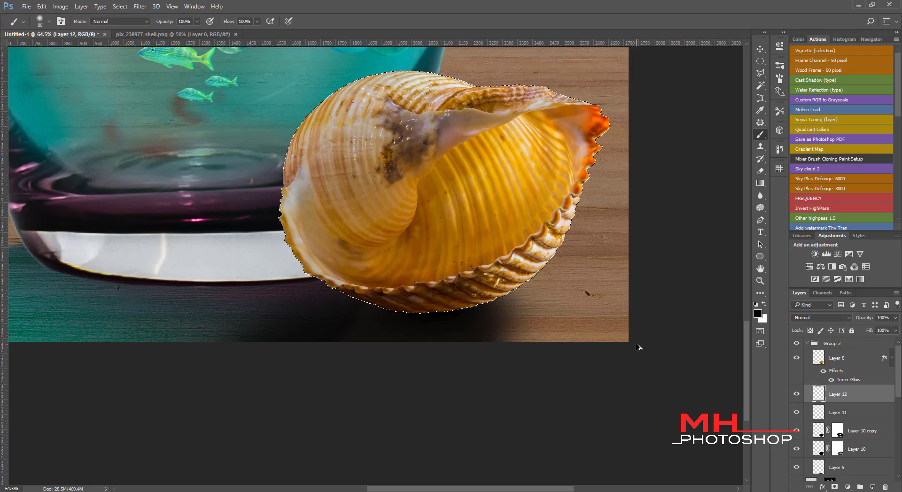
key(ctrl+alt+z)
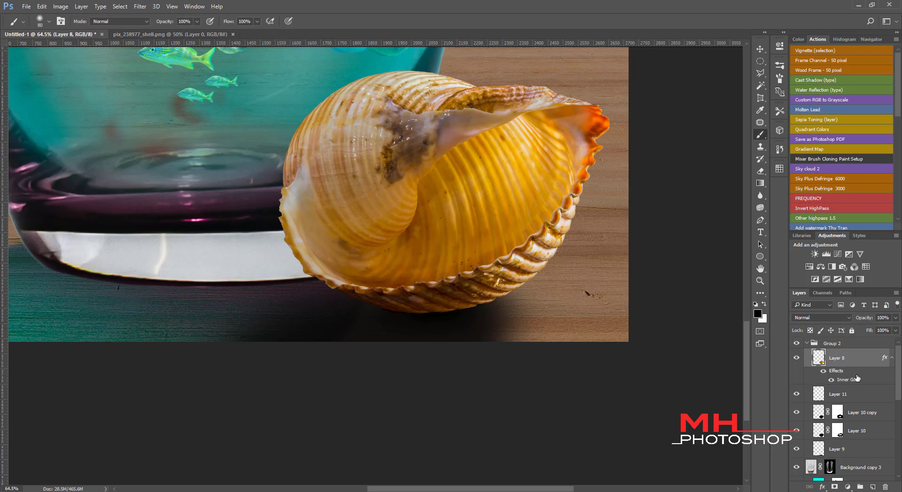
- Split the shell's inner glow into its own layer, then reselect Layer 8
right_click(847, 367)
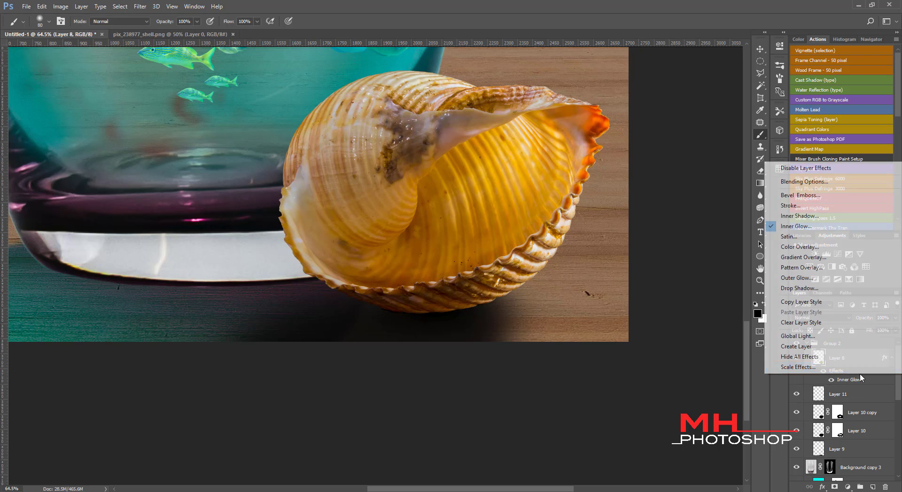
click(823, 343)
click(826, 359)
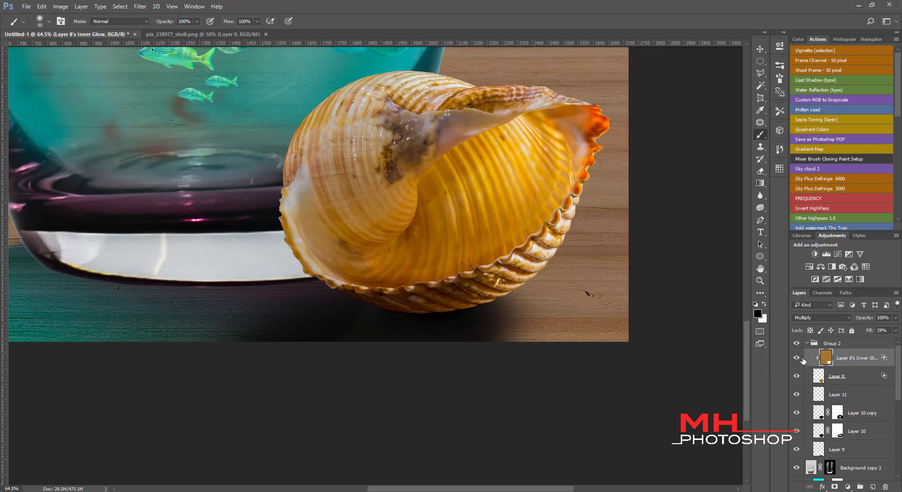
click(830, 381)
- Set the shell's Inner Glow to near-black, 32 px size, 40% opacity
click(822, 487)
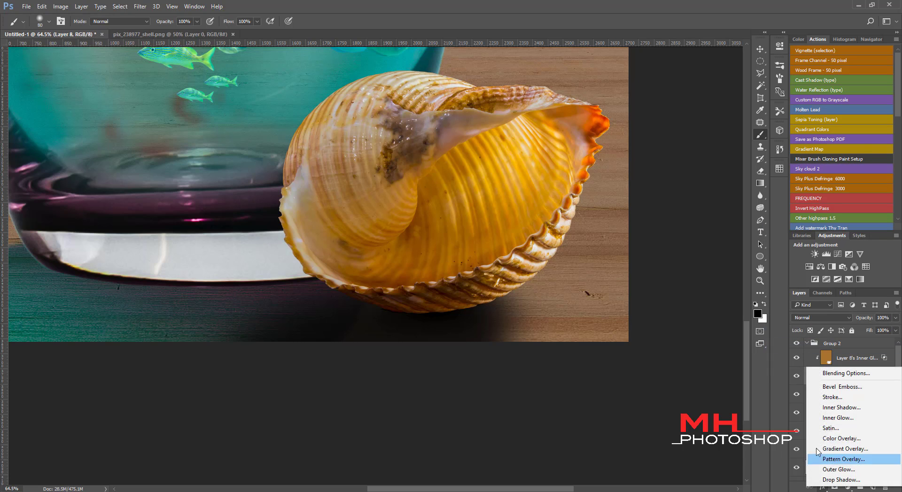
click(829, 419)
click(642, 91)
click(514, 297)
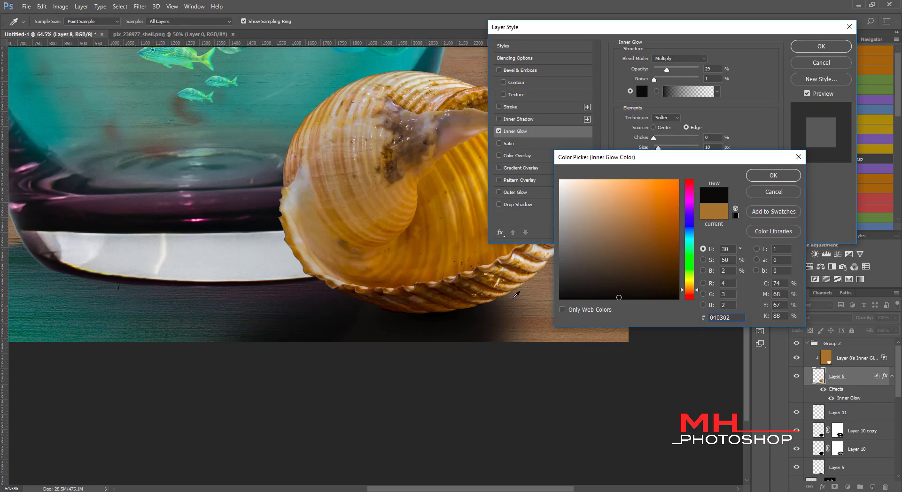
click(773, 175)
mouse_move(667, 70)
mouse_down()
mouse_move(709, 77)
mouse_move(686, 69)
mouse_up()
drag(657, 148, 663, 148)
drag(685, 69, 687, 70)
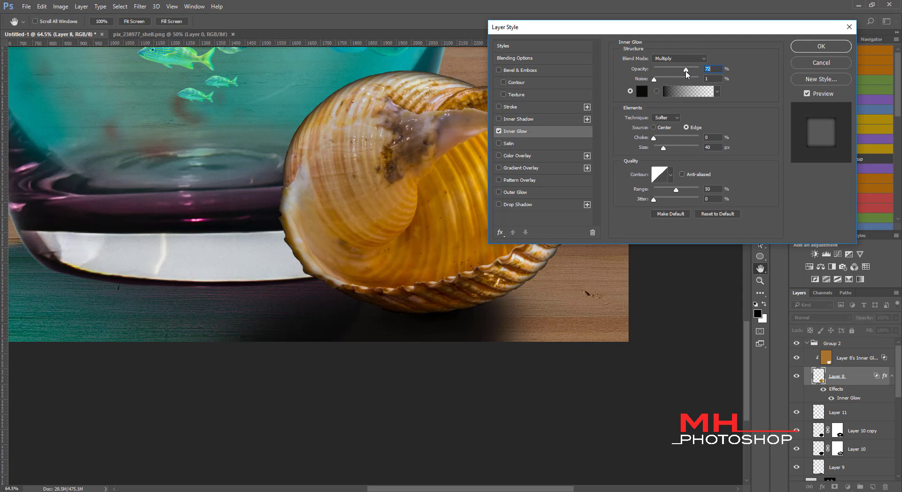
drag(663, 150, 662, 149)
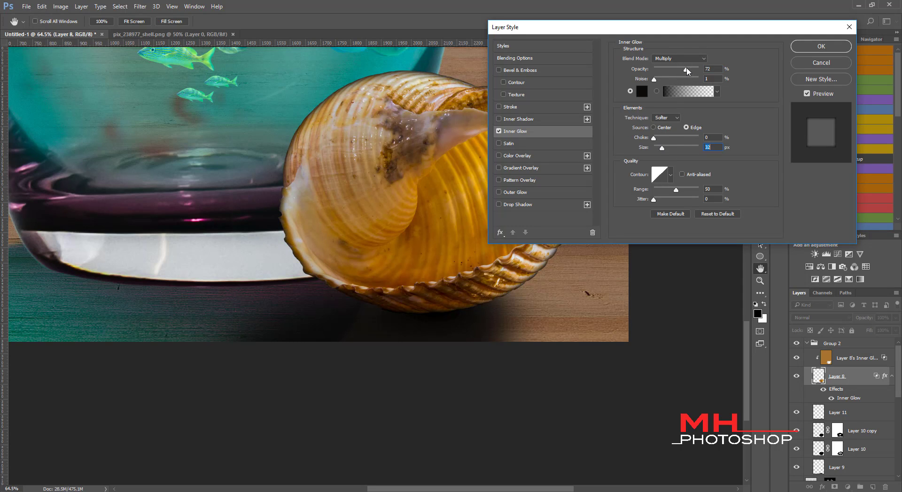
drag(686, 70, 675, 71)
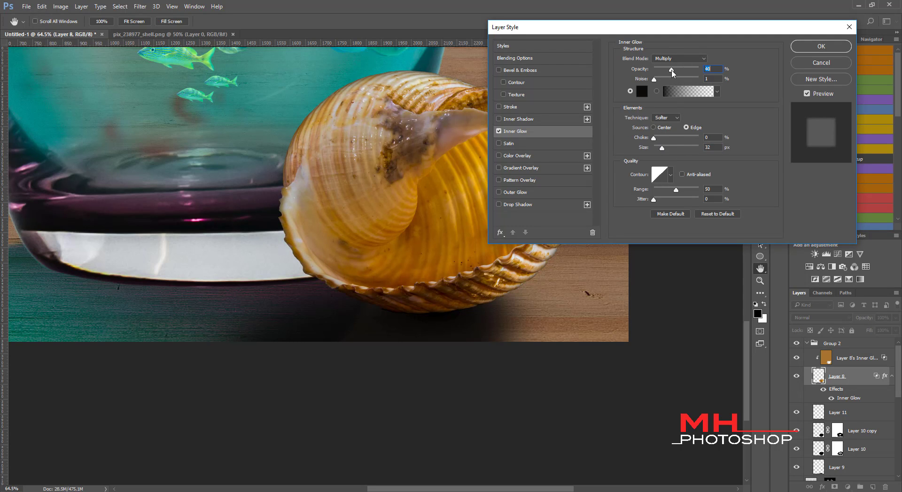
click(821, 46)
- Turn the glow into a masked layer and paint it away along the shell rim
right_click(874, 390)
click(805, 365)
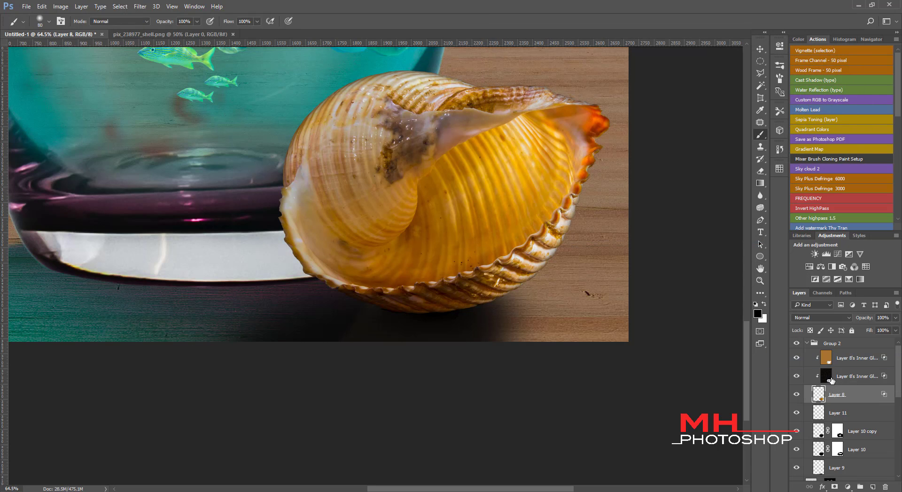
click(835, 486)
key(bracketright)
key(bracketright)
key(bracketright)
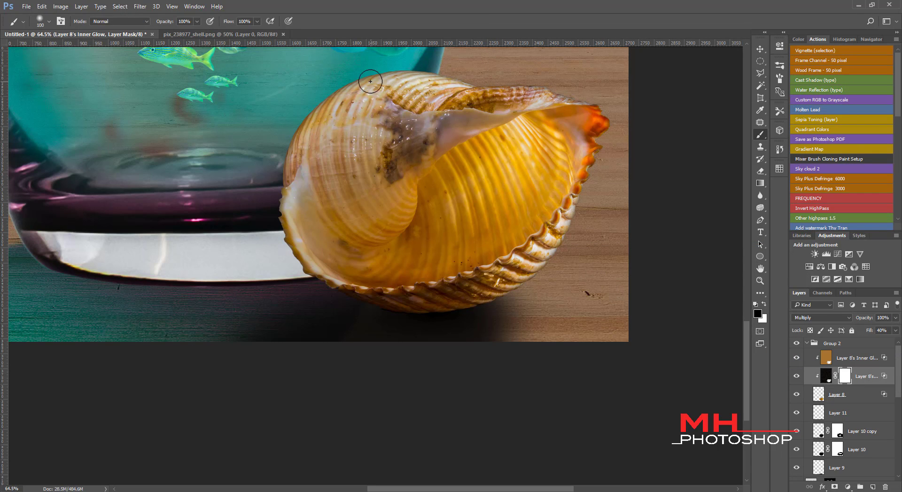
mouse_move(371, 82)
mouse_down()
mouse_move(503, 80)
mouse_move(576, 127)
mouse_move(562, 249)
mouse_move(520, 270)
mouse_move(318, 274)
mouse_move(381, 73)
mouse_move(361, 270)
mouse_move(514, 268)
mouse_move(391, 285)
mouse_up()
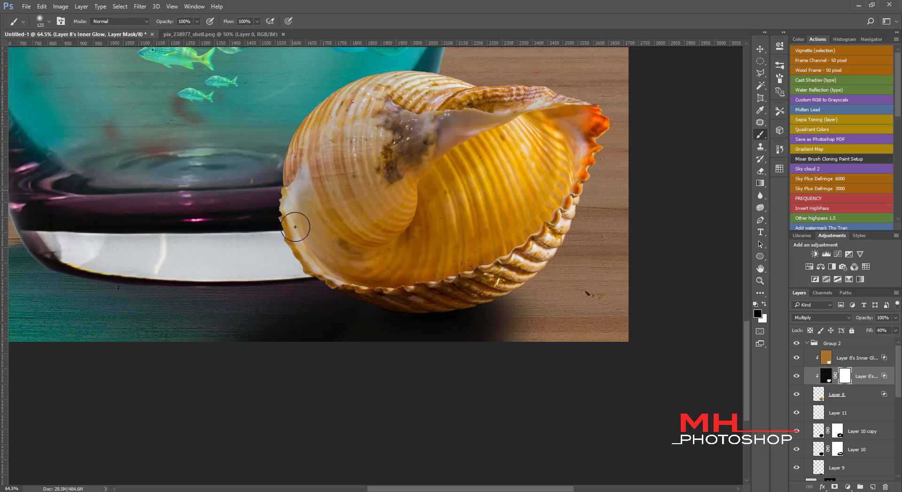
- Load the glass outline as a selection and target Layer 7 in the layer stack
scroll(393, 255, down, 3)
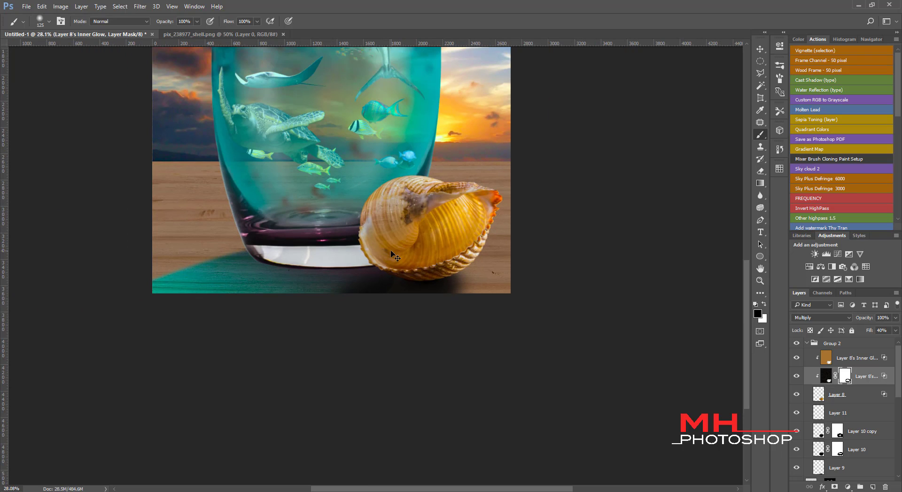
click(796, 378)
click(797, 377)
click(809, 346)
scroll(826, 386, down, 2)
scroll(827, 385, down, 3)
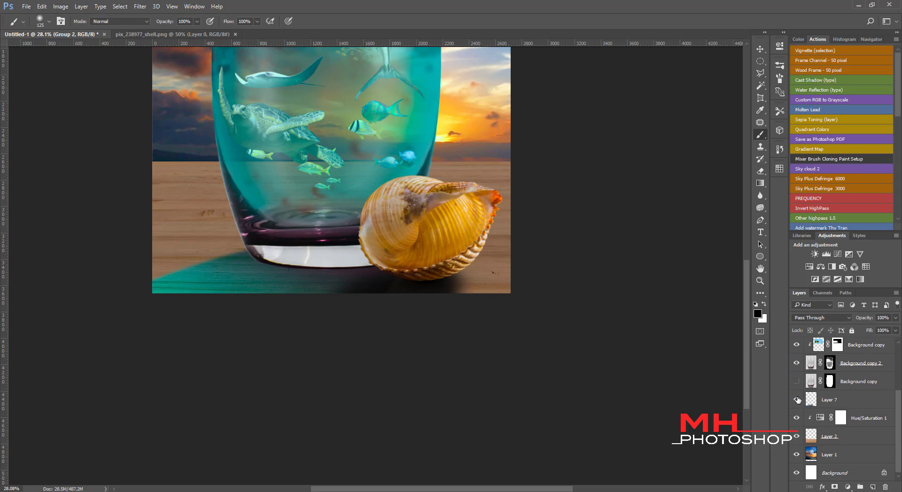
click(797, 401)
click(796, 401)
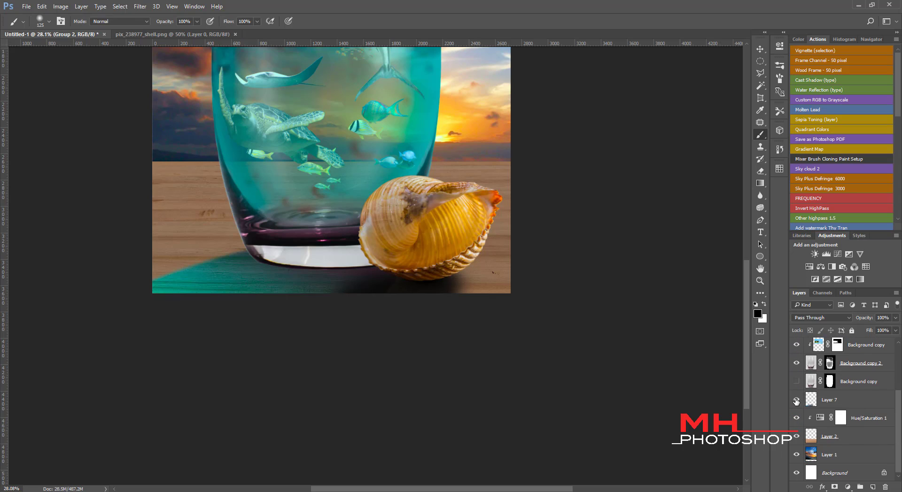
ctrl+click(829, 382)
click(846, 399)
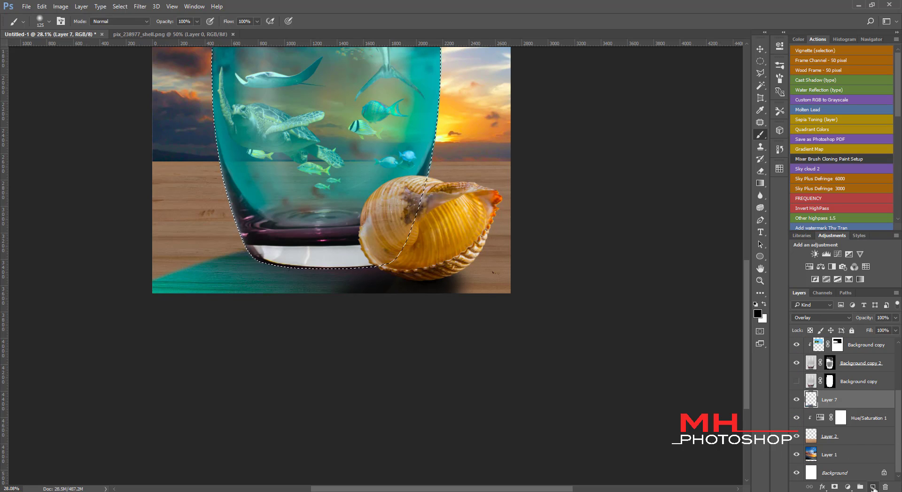
- Create Layer 12 above Layer 7, fill the glass selection black, and deselect
key(ctrl+shift+alt+n)
key(alt+BackSpace)
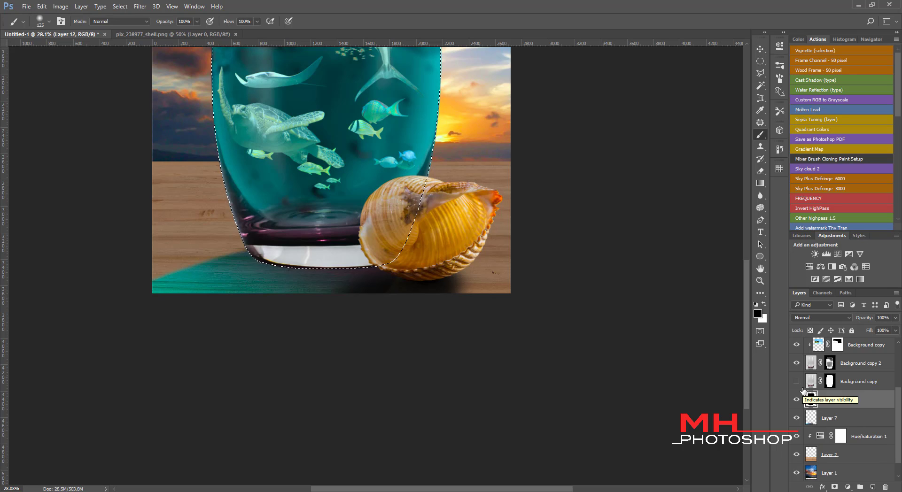
key(ctrl+d)
scroll(456, 320, down, 3)
scroll(721, 329, up, 2)
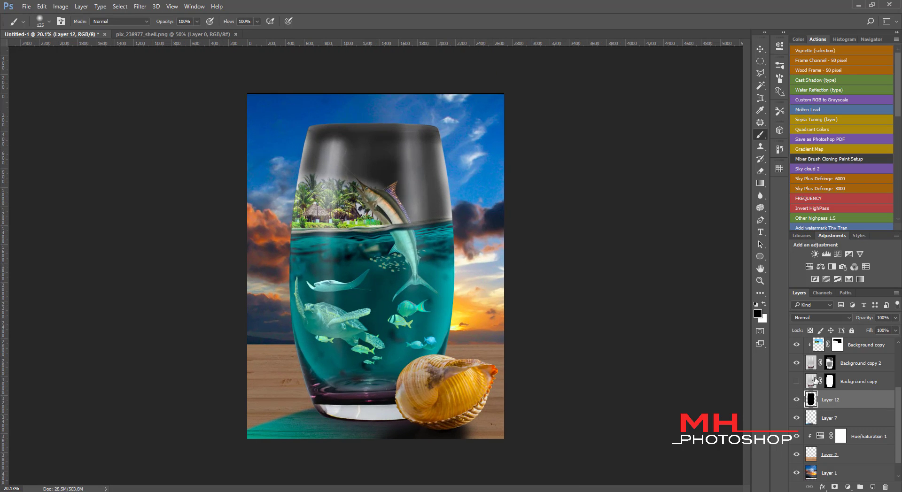
scroll(449, 303, up, 2)
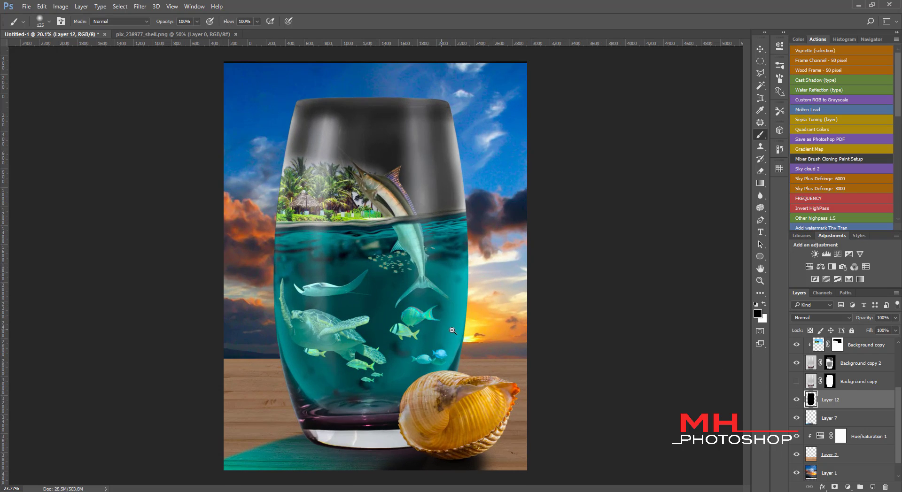
- Mask Layer 12 with a large 600px hard round brush over the glass, then duplicate it
click(834, 488)
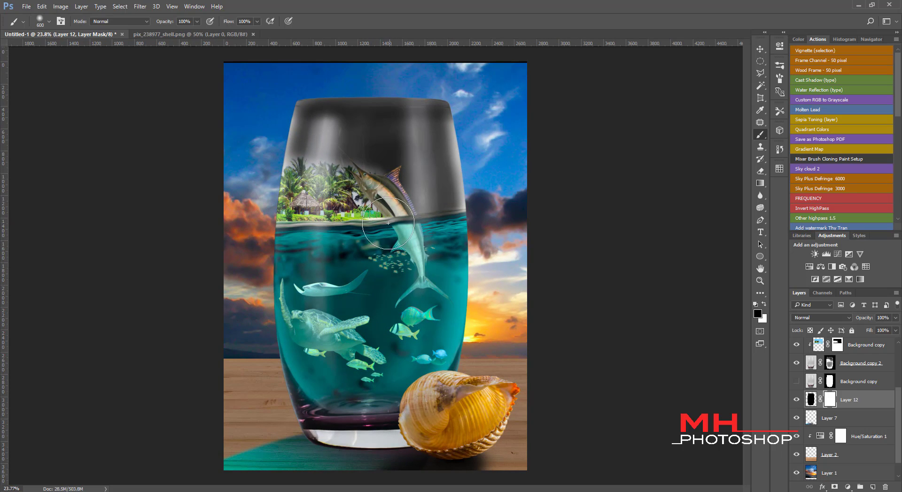
right_click(30, 85)
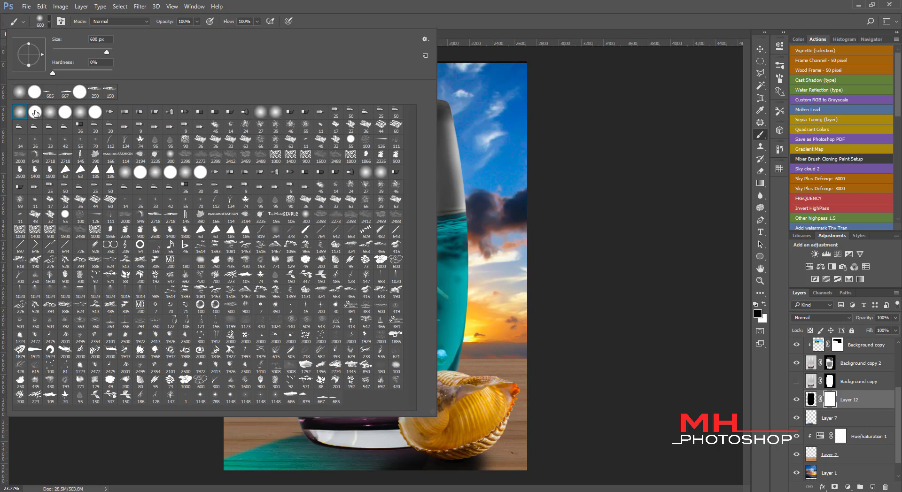
double_click(34, 91)
mouse_move(310, 151)
mouse_down()
mouse_move(338, 103)
mouse_move(413, 207)
mouse_move(310, 263)
mouse_move(357, 310)
mouse_move(304, 382)
mouse_move(437, 407)
mouse_move(446, 301)
mouse_move(278, 342)
mouse_move(356, 409)
mouse_up()
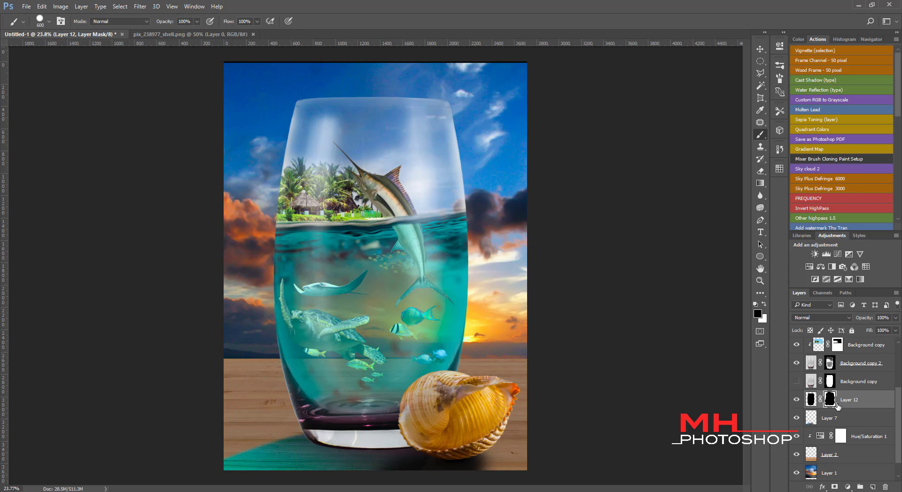
key(ctrl+j)
- Apply a Gaussian Blur with a reduced radius to Layer 12 copy
scroll(402, 345, up, 8)
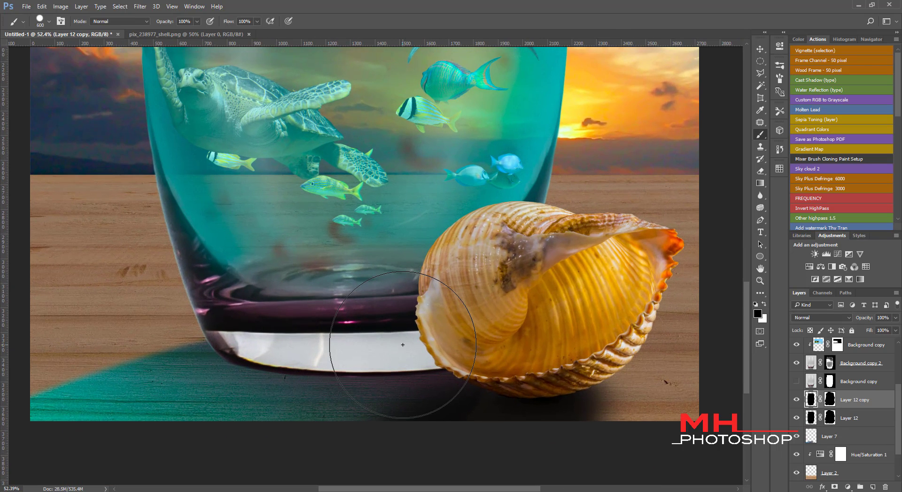
key(v)
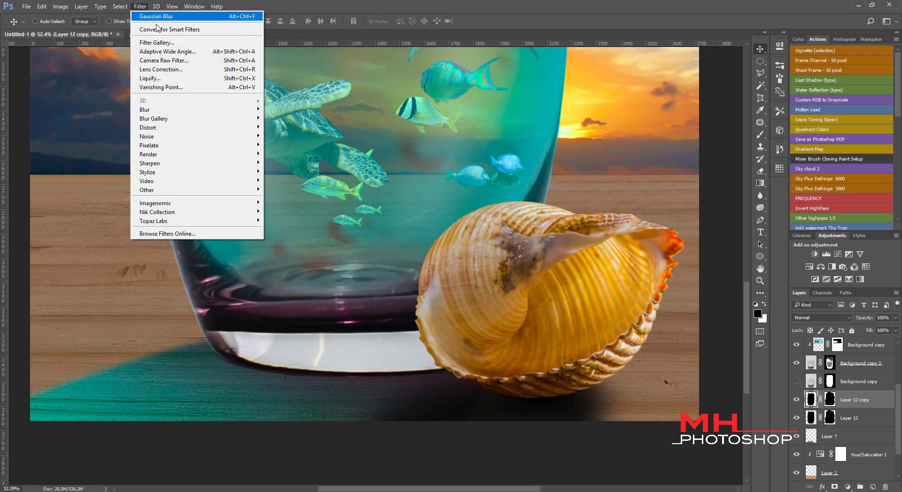
click(140, 6)
mouse_move(144, 110)
click(104, 144)
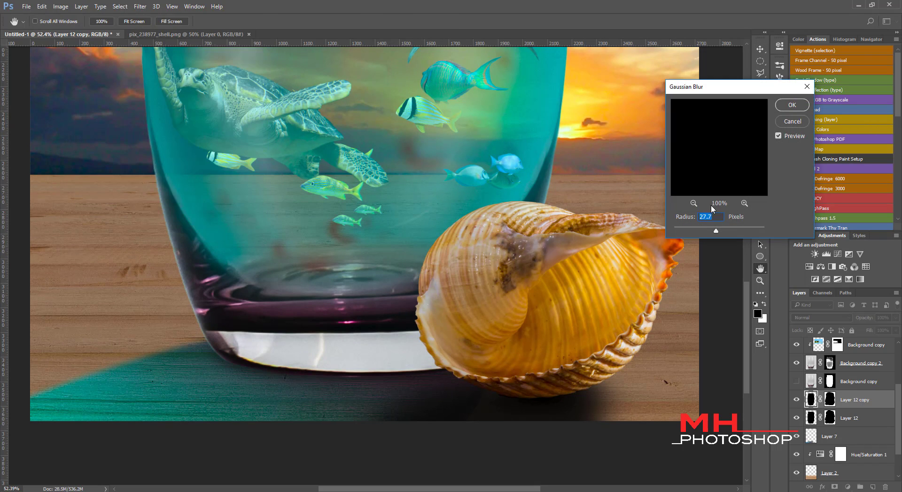
drag(722, 228, 708, 229)
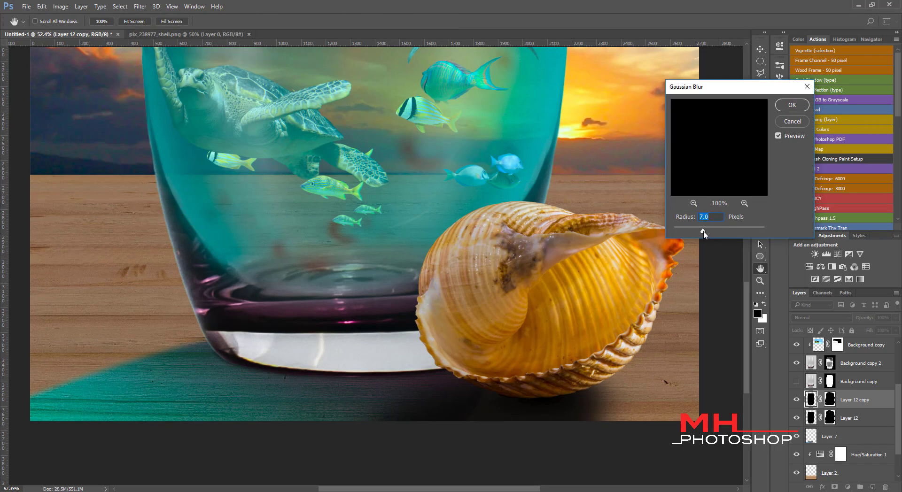
click(791, 105)
- Soften Layer 12 copy's mask with a soft round brush near the glass base, then duplicate it
key(b)
click(829, 400)
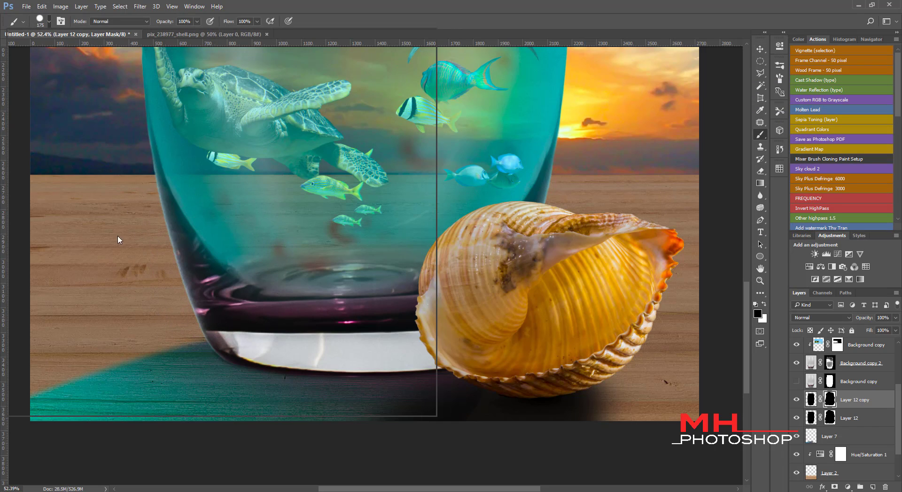
click(49, 21)
click(34, 92)
key(Return)
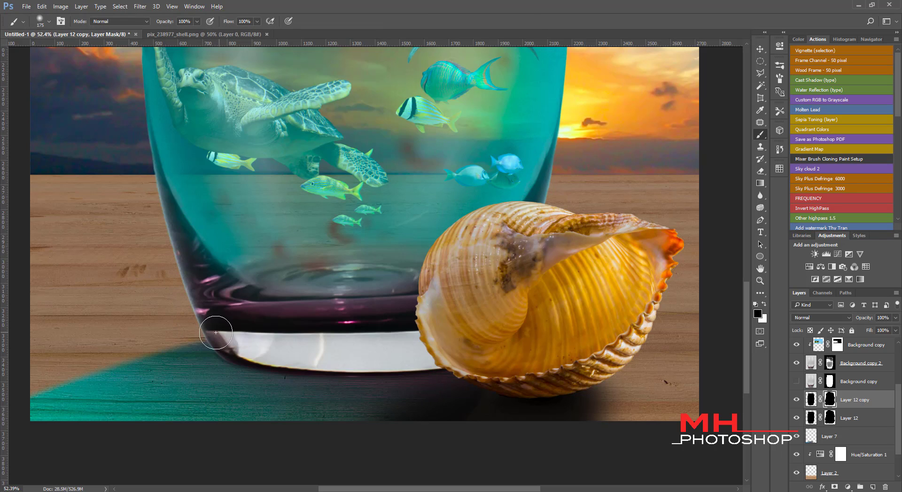
scroll(224, 291, down, 2)
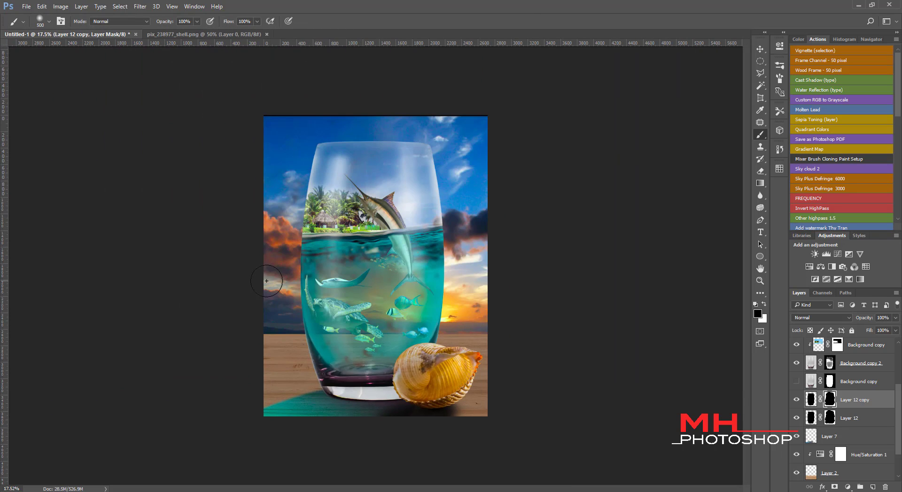
scroll(282, 291, down, 3)
scroll(336, 350, up, 2)
scroll(336, 350, up, 1)
drag(293, 263, 294, 180)
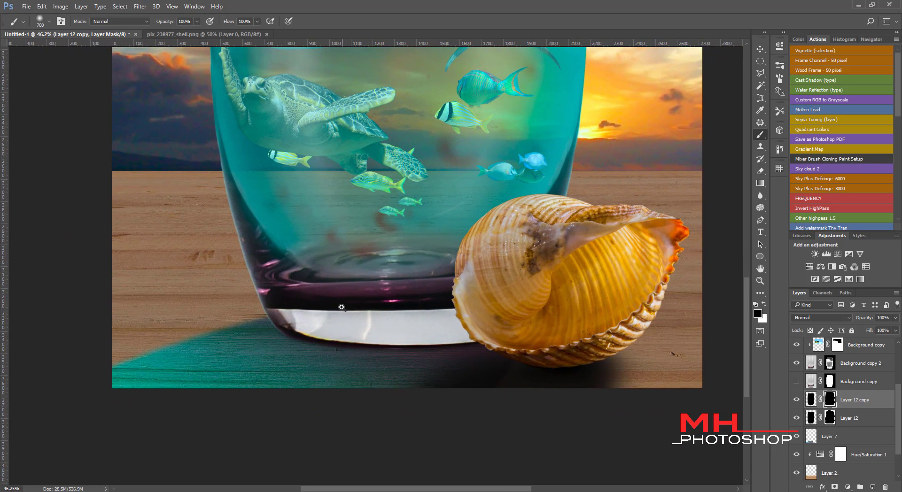
scroll(293, 181, up, 1)
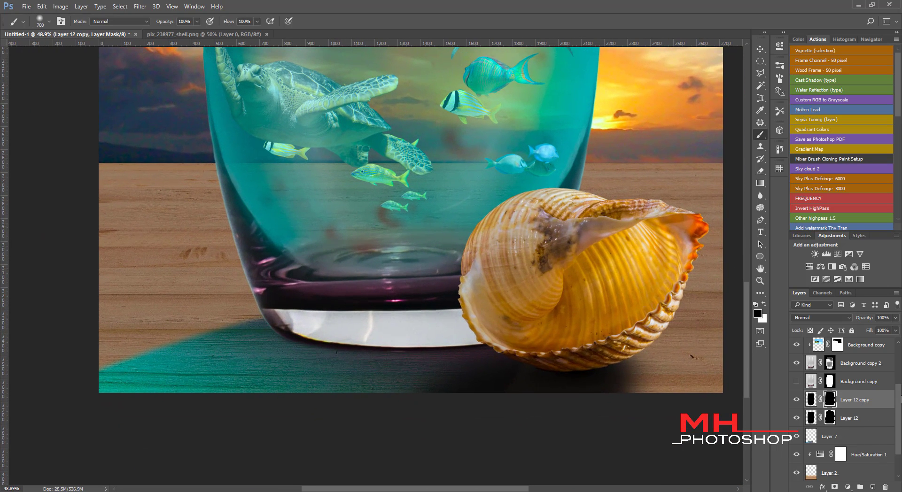
key(ctrl+j)
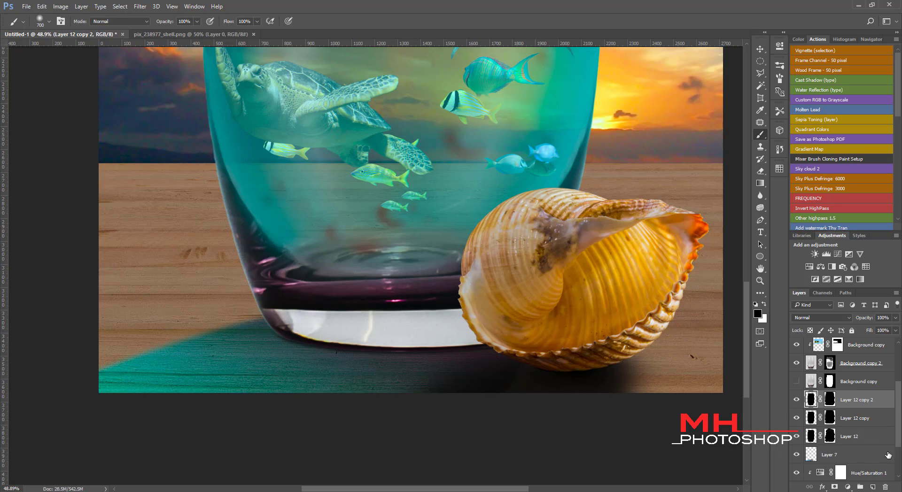
- Add Layer 13 and free-transform it into a wider, taller band across the glass base
click(872, 487)
key(bracketleft)
key(bracketleft)
key(bracketleft)
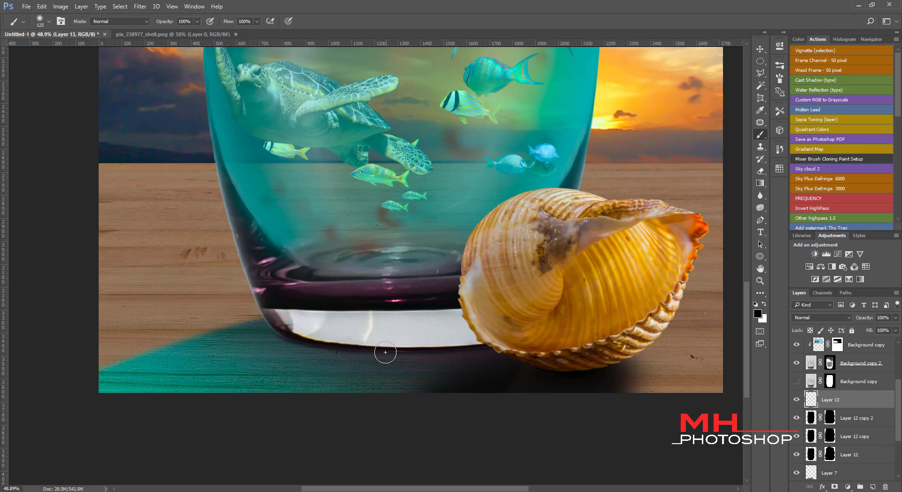
key(ctrl+t)
drag(412, 353, 19, 350)
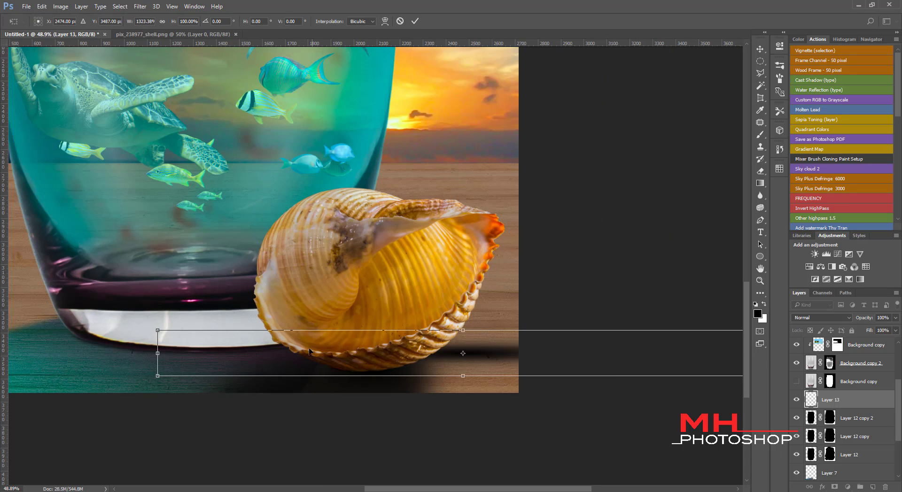
drag(218, 327, 237, 294)
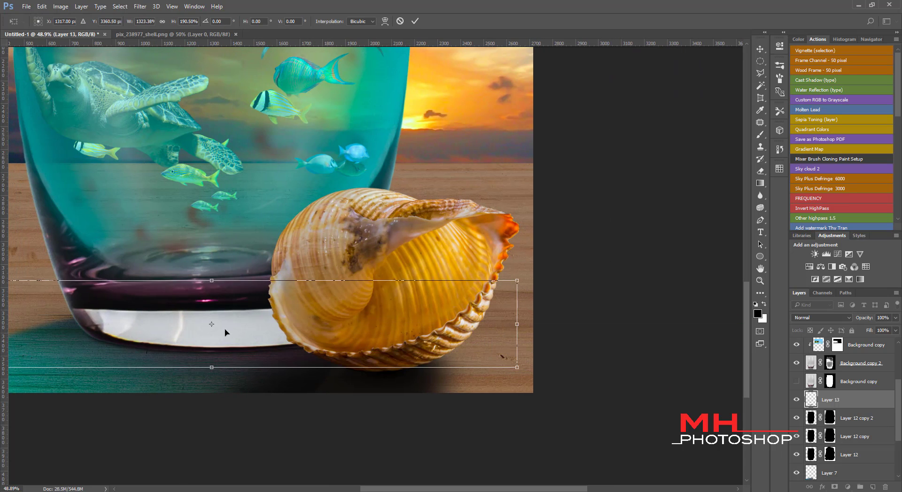
drag(544, 337, 398, 337)
drag(273, 329, 311, 331)
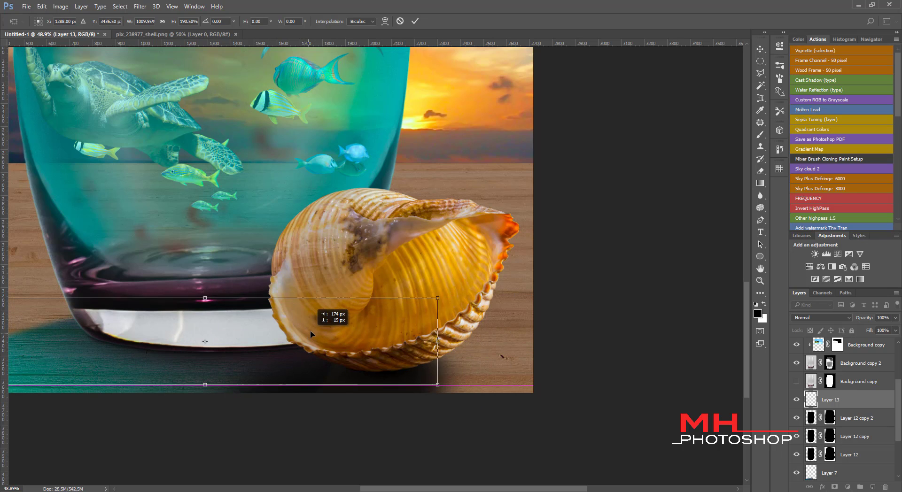
key(Return)
key(b)
scroll(441, 338, down, 5)
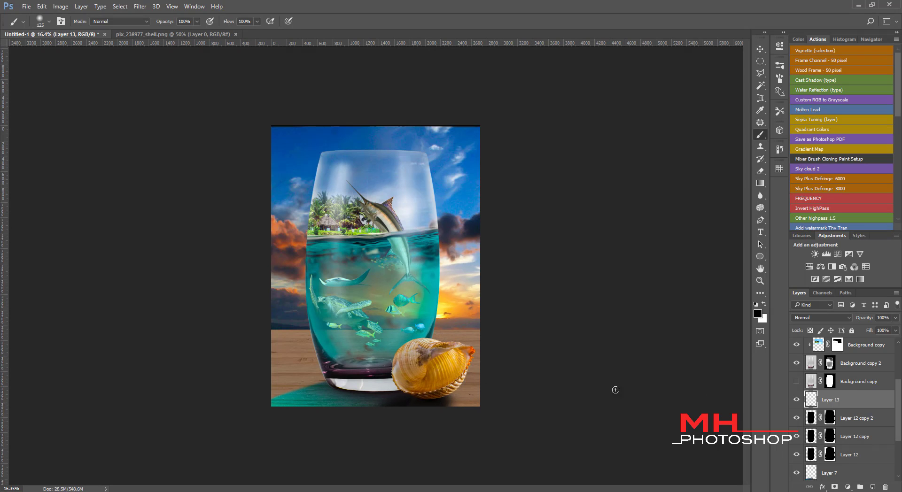
- Group Layer 12 through Layer 13 into Group 3 and compare with Group 2 hidden
shift+click(848, 456)
click(860, 487)
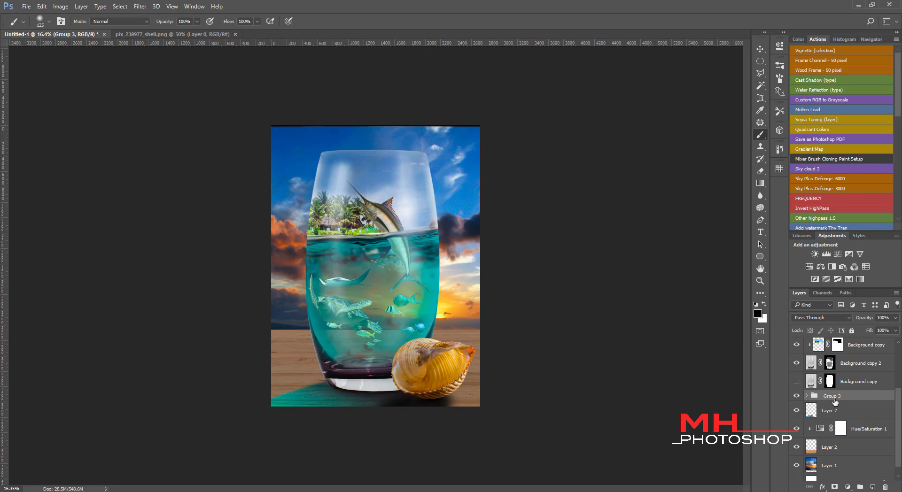
scroll(836, 403, up, 2)
scroll(827, 375, up, 2)
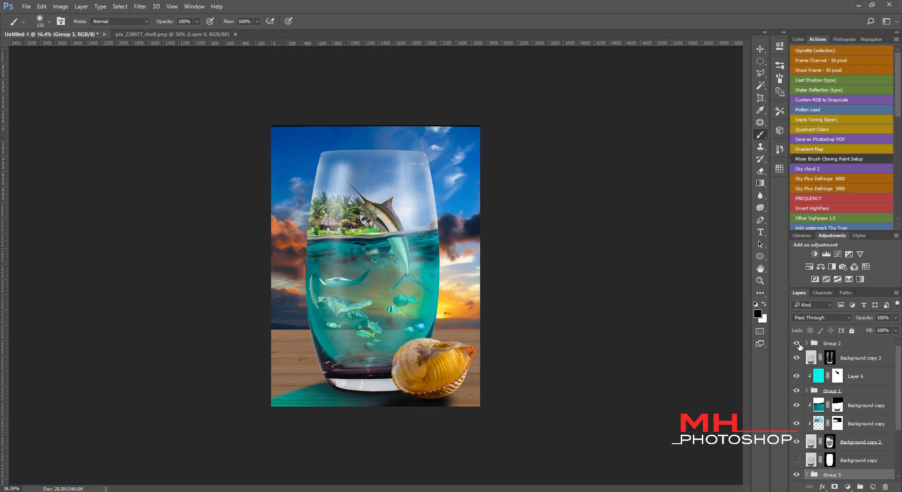
click(796, 344)
click(796, 344)
click(795, 344)
drag(416, 315, 463, 313)
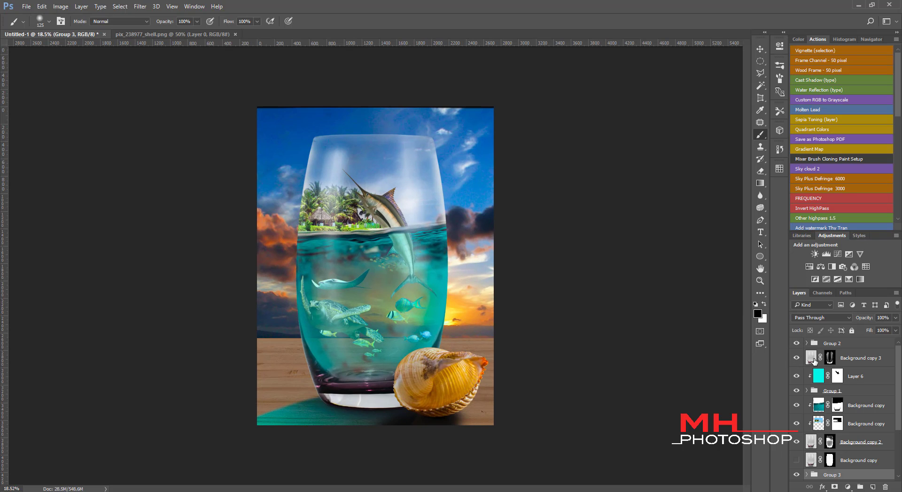
scroll(840, 386, down, 4)
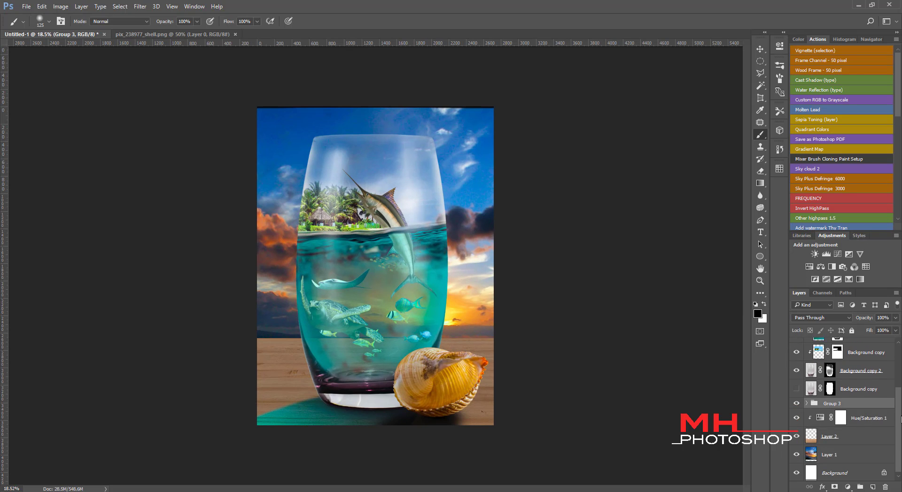
- Shift the sky layer Layer 1 slightly right with the Move tool
click(832, 454)
key(v)
mouse_move(462, 320)
mouse_down()
mouse_move(506, 325)
mouse_move(478, 324)
mouse_move(490, 323)
mouse_up()
key(ctrl)
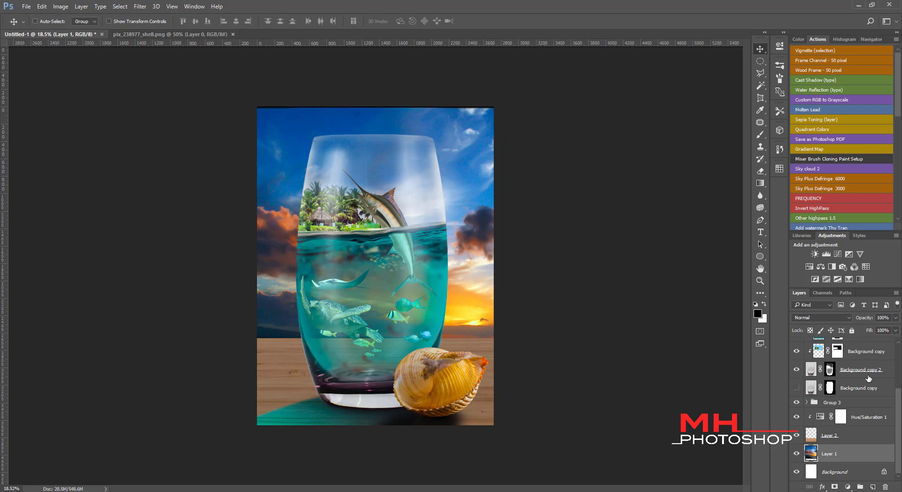
- Compare the glass with the Background copy layer toggled, ending with it hidden
click(796, 387)
click(797, 388)
click(829, 389)
click(796, 388)
click(796, 388)
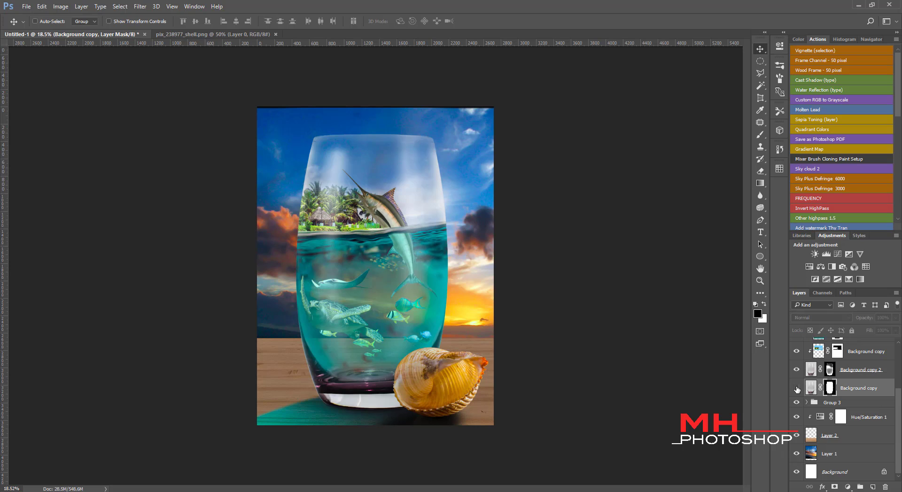
click(796, 388)
- Toggle the Background copy layer to compare, leaving it hidden
click(797, 389)
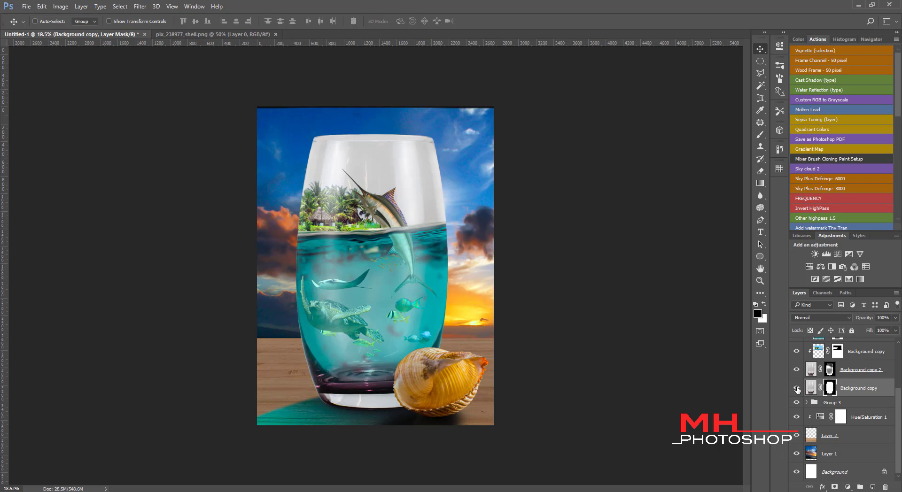
scroll(797, 390, up, 1)
click(797, 391)
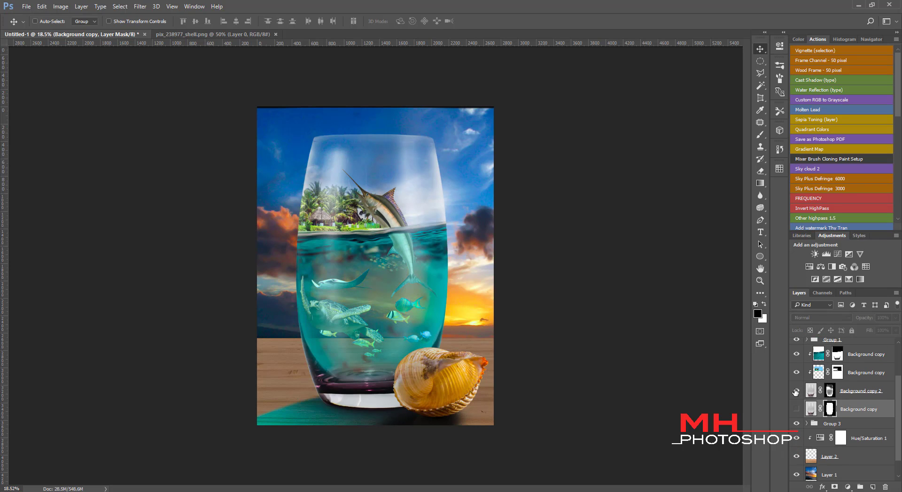
scroll(898, 415, up, 2)
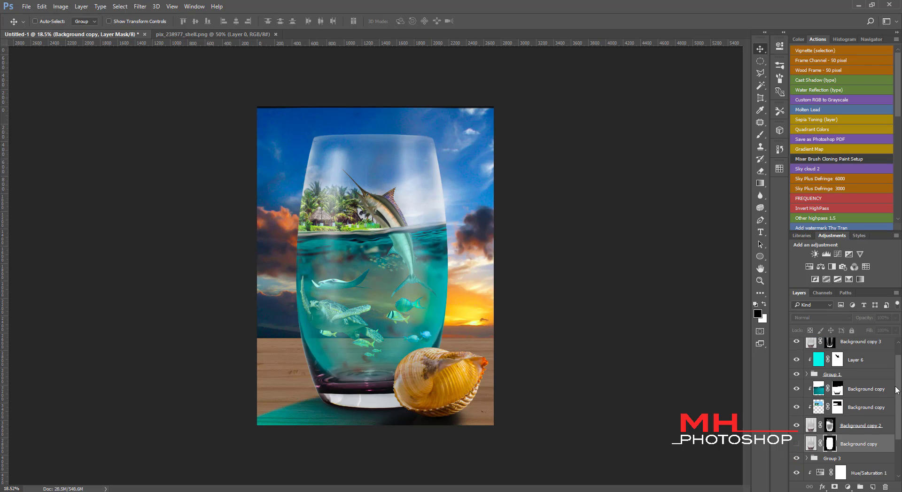
- Try a rim stroke on Background copy 2's mask, undo it, and select the bottom Background copy layer
click(829, 426)
key(b)
scroll(383, 120, up, 2)
scroll(382, 119, up, 3)
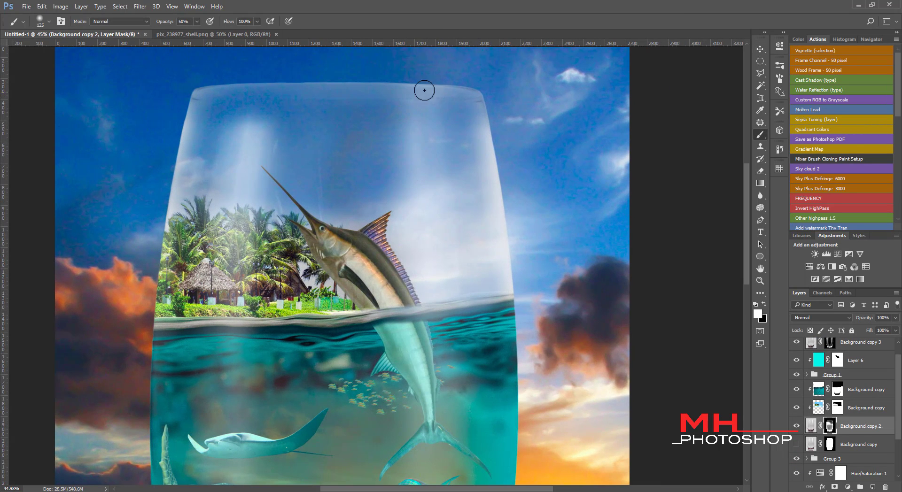
mouse_move(426, 86)
mouse_down()
mouse_move(475, 92)
mouse_move(191, 90)
mouse_move(468, 101)
mouse_up()
key(ctrl+z)
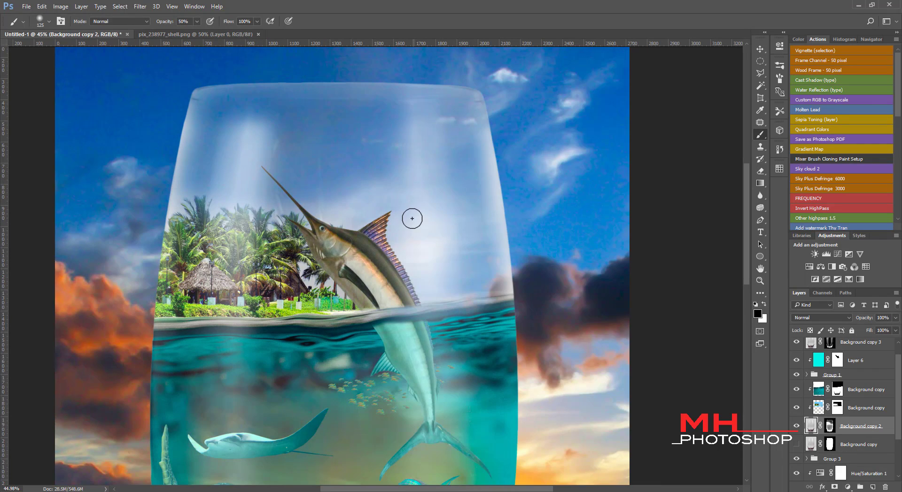
scroll(391, 265, down, 5)
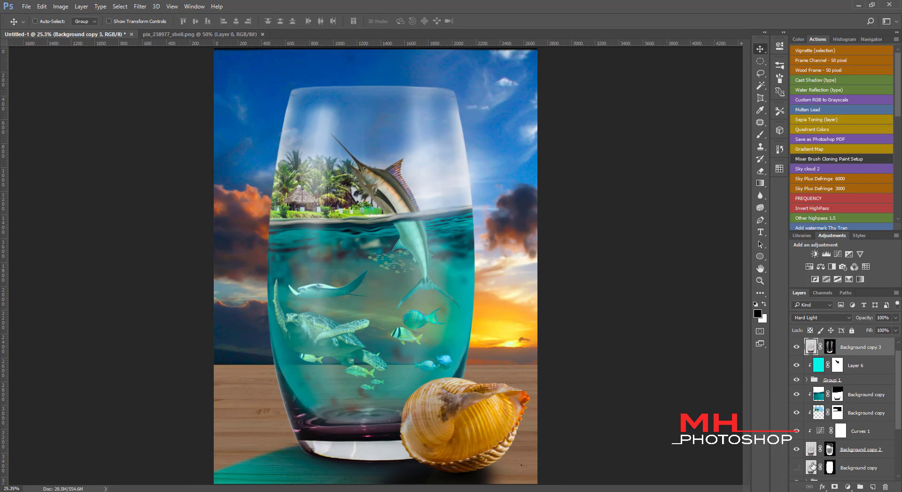
click(812, 468)
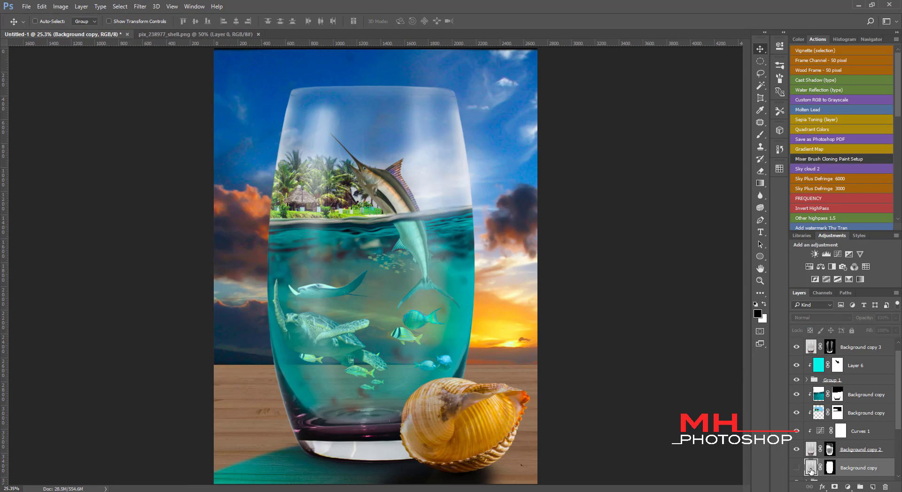
- Duplicate the glass layer as Background copy 4, move it to the top, and replace its mask
key(ctrl+j)
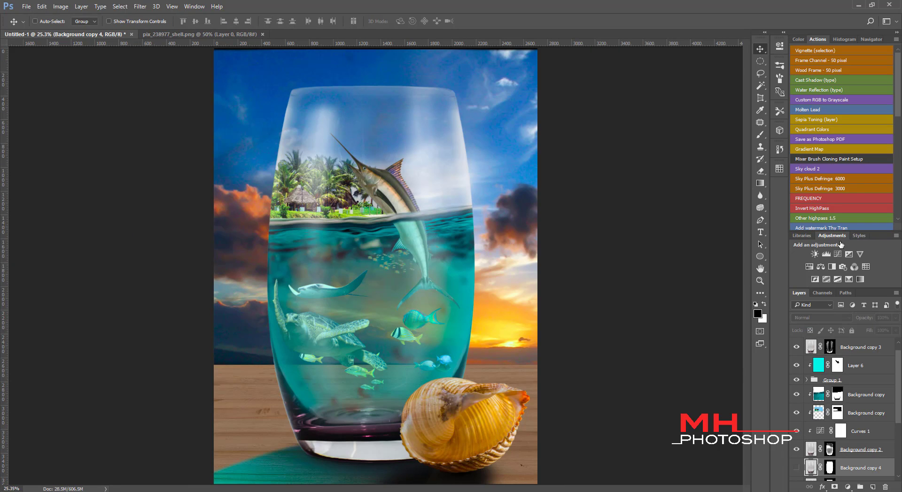
drag(857, 469, 854, 341)
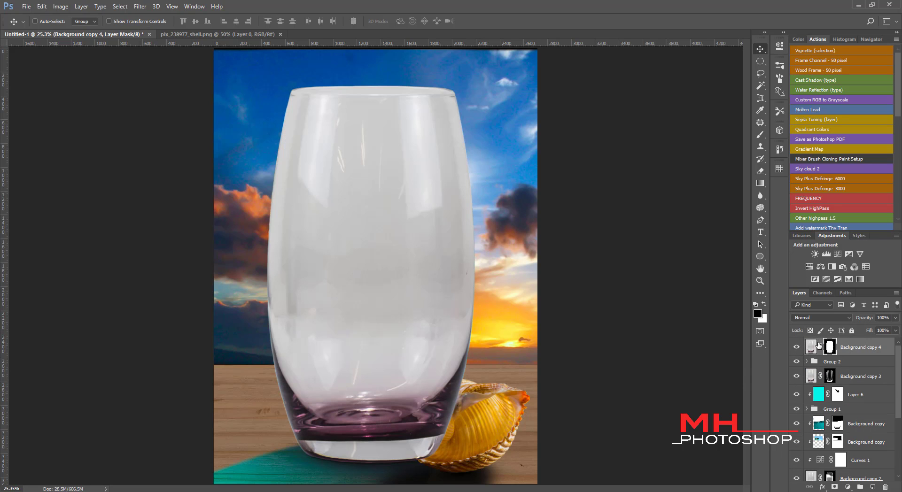
right_click(829, 347)
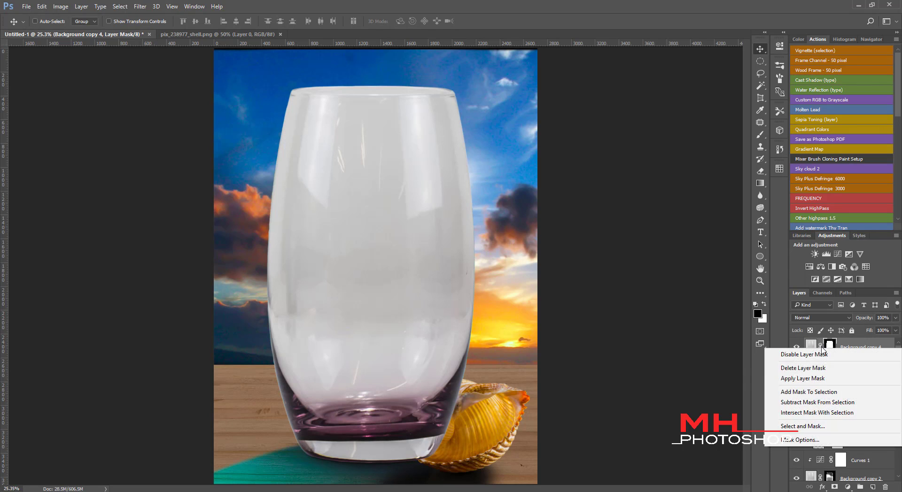
click(809, 369)
click(833, 487)
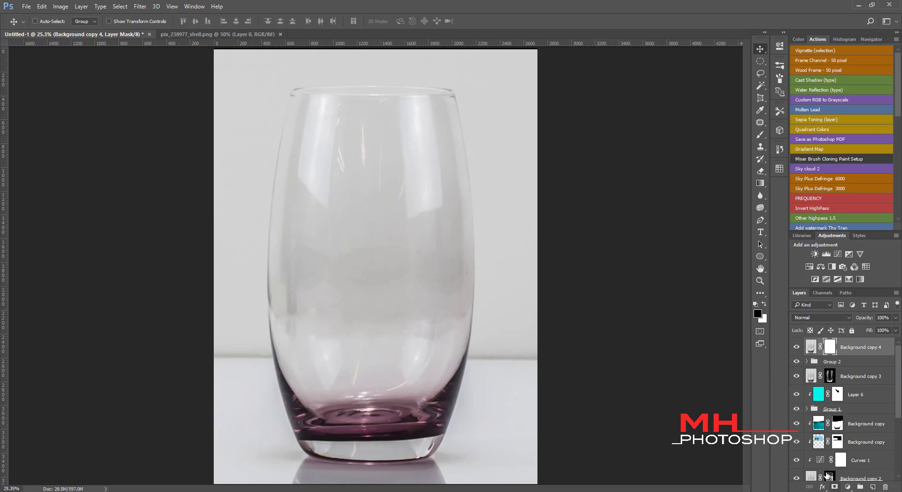
- Load saved channel 3 as a selection and turn Background copy 4's mask black, then deselect
click(121, 6)
click(136, 190)
click(449, 160)
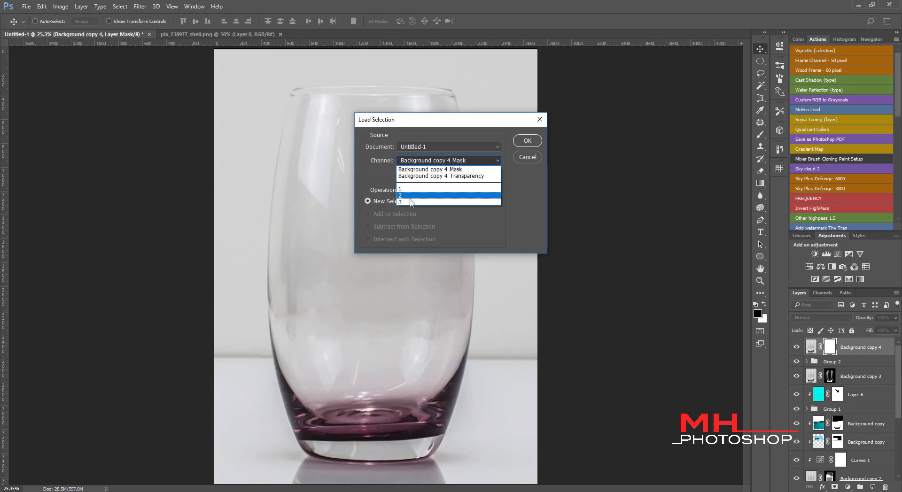
click(446, 199)
click(527, 140)
mouse_move(362, 96)
mouse_down()
mouse_move(420, 125)
mouse_move(395, 147)
mouse_move(357, 141)
mouse_up()
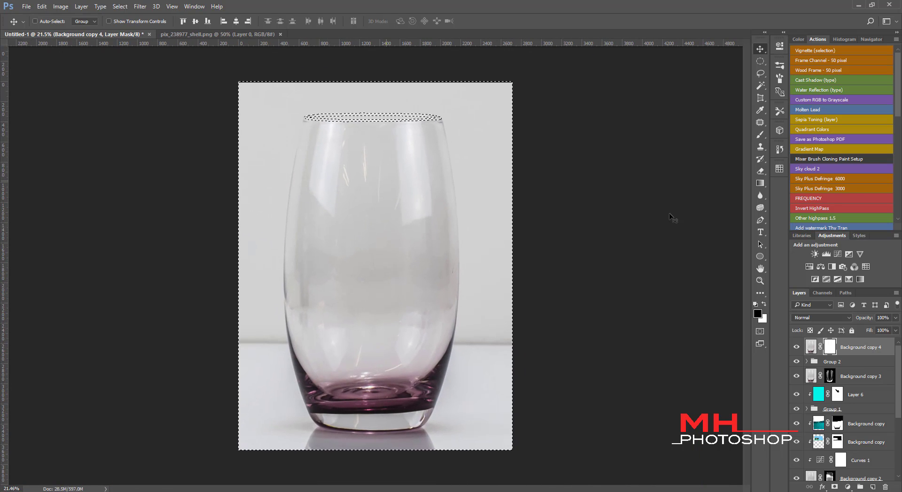
key(b)
mouse_move(272, 195)
mouse_down()
mouse_move(272, 252)
mouse_move(329, 117)
mouse_move(233, 142)
mouse_move(302, 412)
mouse_move(383, 332)
mouse_move(482, 192)
mouse_up()
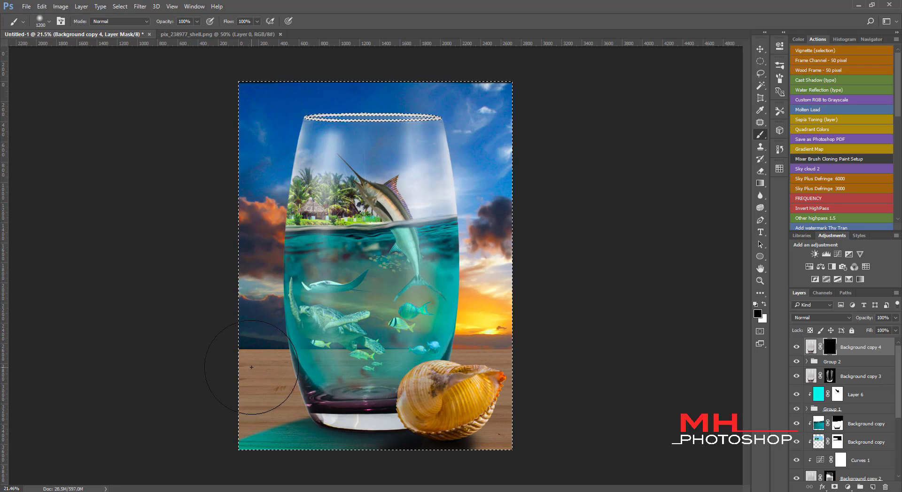
key(ctrl+i)
key(ctrl+d)
- Set Background copy 4's opacity to 61%
scroll(473, 165, up, 2)
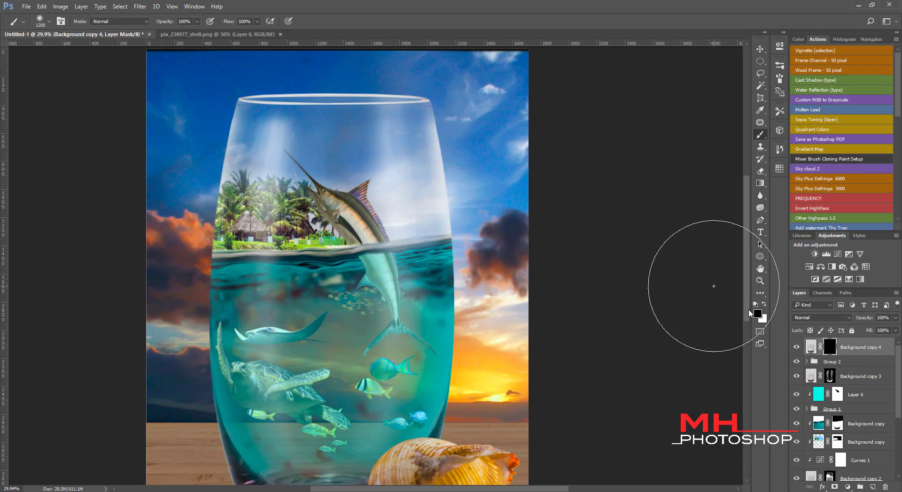
double_click(830, 348)
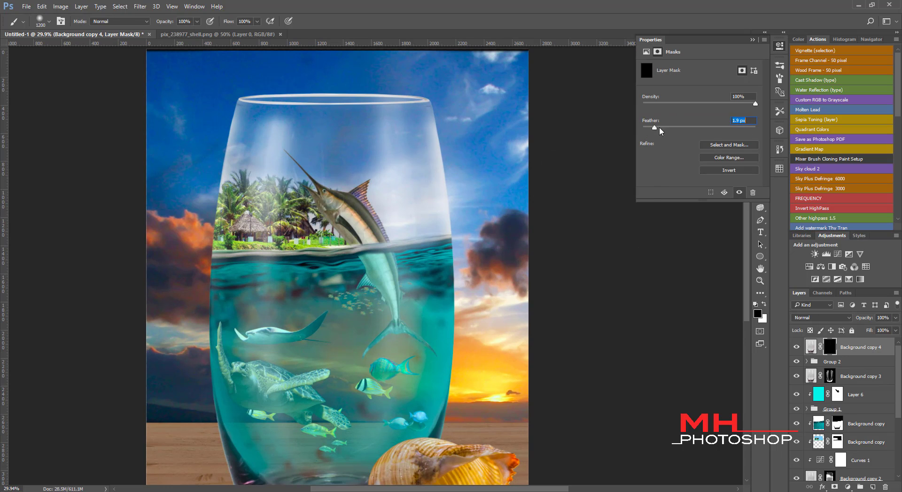
click(752, 40)
click(895, 317)
drag(895, 329, 879, 331)
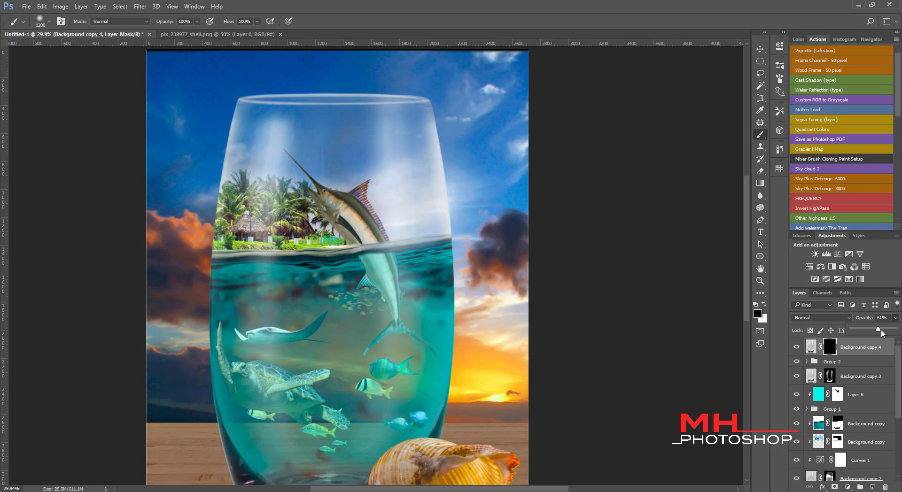
scroll(460, 253, down, 4)
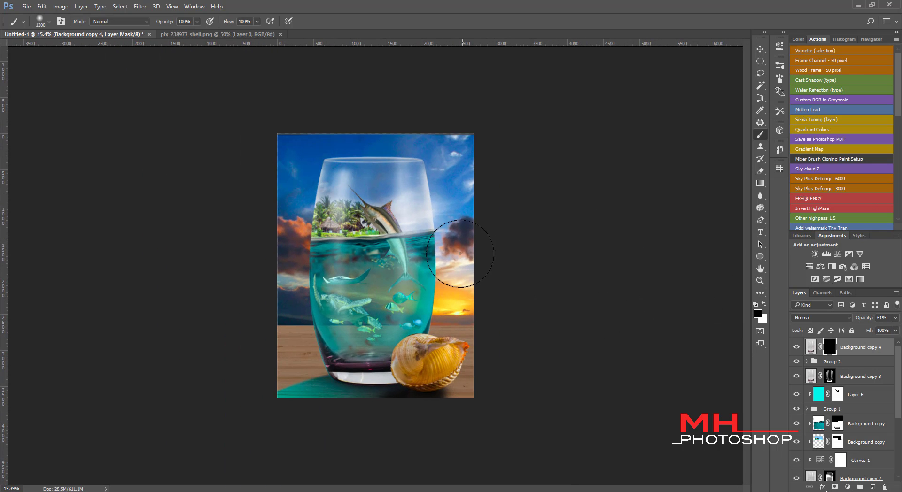
scroll(534, 267, up, 3)
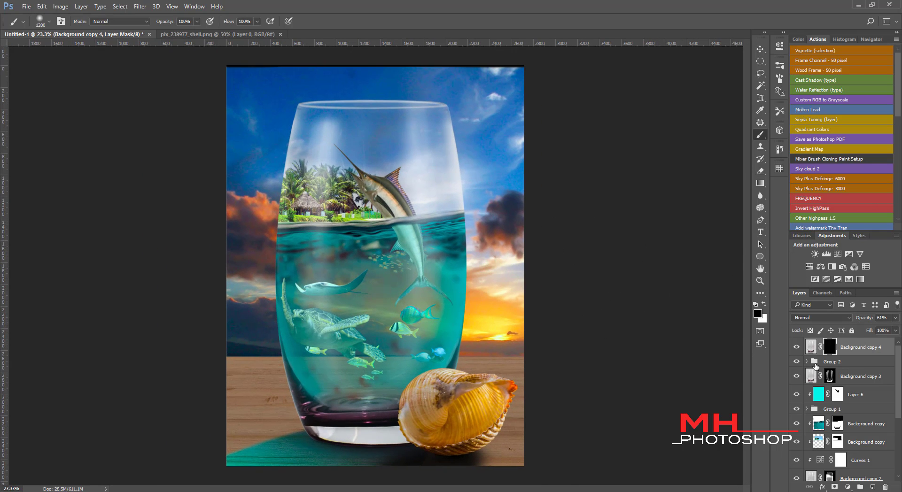
- Compare Background copy 3 and 4 toggled, then show and select the sky layer Layer 1
click(796, 376)
click(797, 347)
click(797, 347)
scroll(882, 478, down, 5)
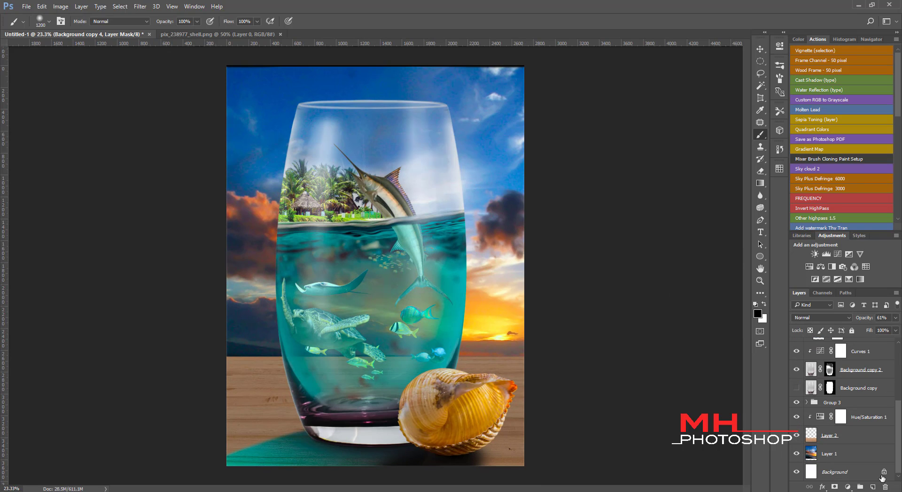
click(796, 454)
click(829, 454)
- Nudge the sky slightly lower and compare with Layer 2, Background copy and sky toggled
key(v)
mouse_move(465, 315)
mouse_down()
mouse_move(466, 306)
mouse_move(467, 322)
mouse_up()
click(796, 436)
click(796, 436)
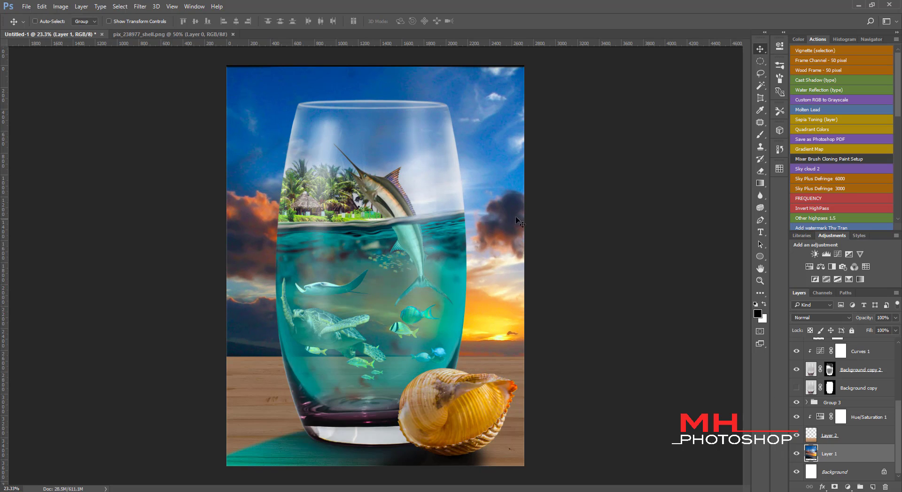
click(797, 370)
click(796, 388)
click(796, 436)
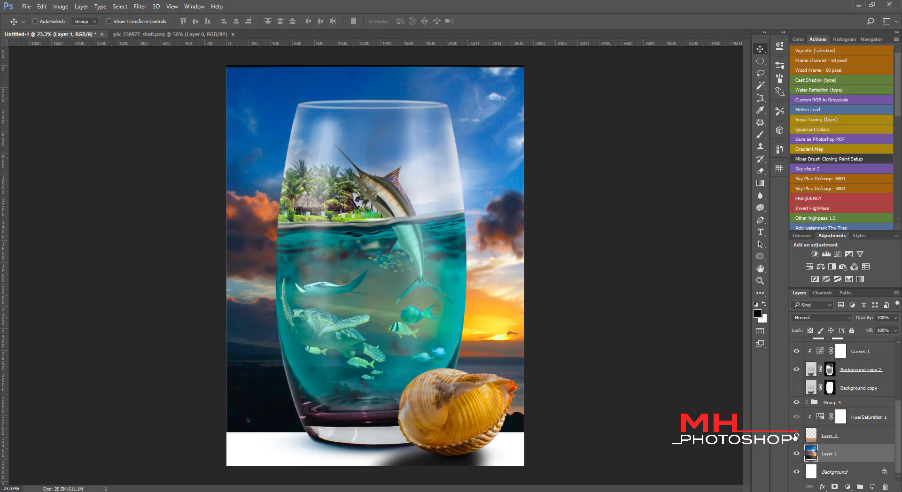
click(796, 454)
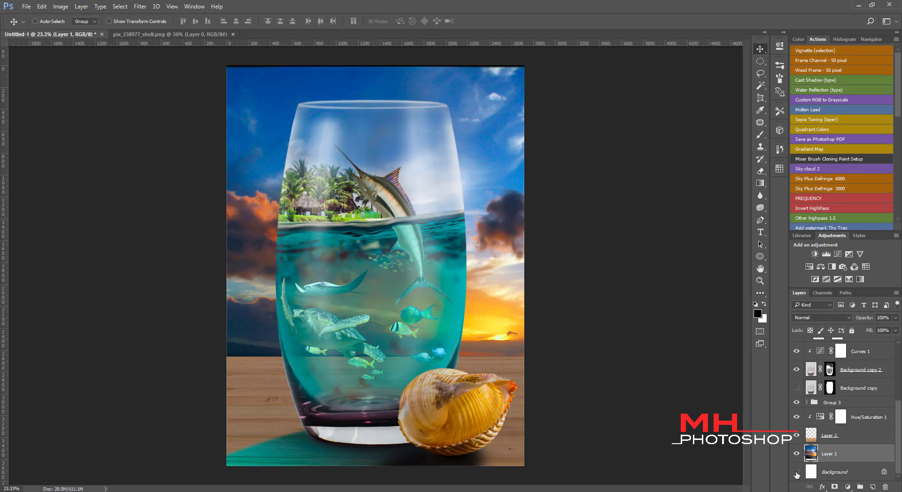
scroll(884, 437, up, 3)
scroll(805, 426, up, 3)
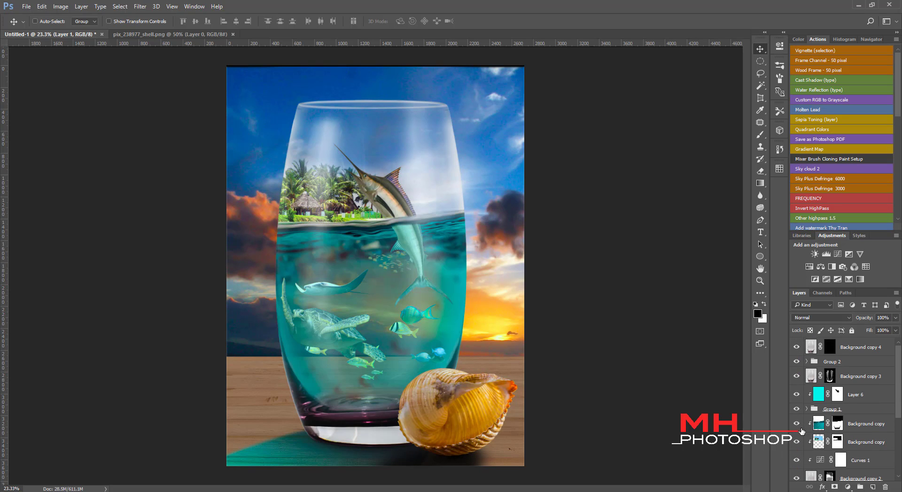
- Toggle Group 2, Layer 6 and Background copy layers, ending with the glass highlight reflections visible
click(796, 442)
click(797, 376)
click(804, 350)
click(797, 362)
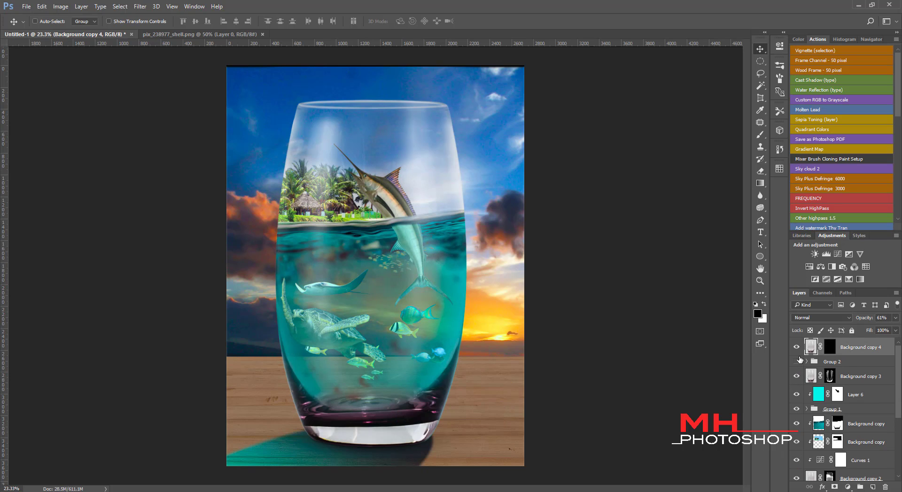
click(796, 347)
click(796, 347)
click(796, 376)
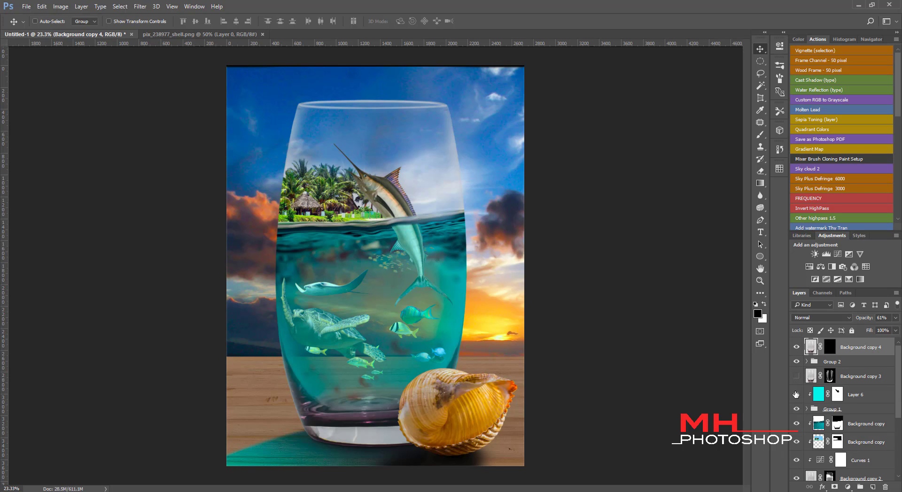
click(795, 394)
click(796, 394)
click(797, 424)
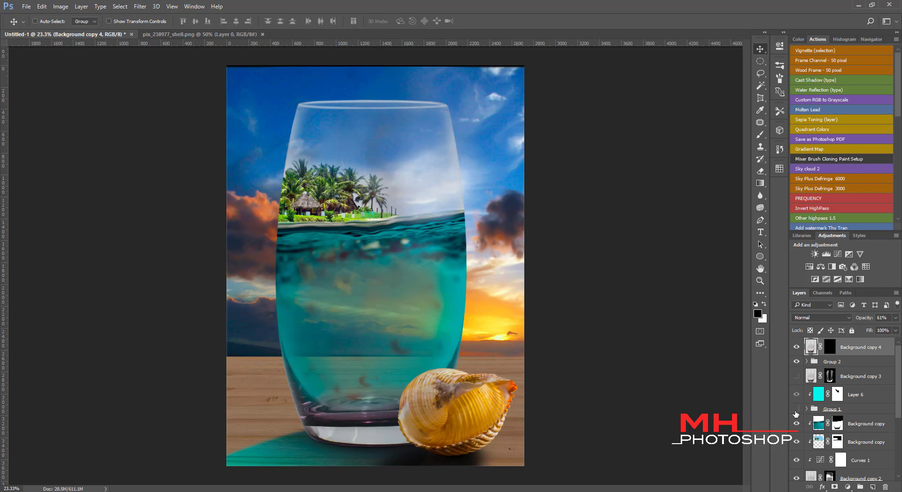
click(797, 377)
- Prepare a 25% opacity white brush on Background copy 3's mask, with the glass outline selected
click(831, 378)
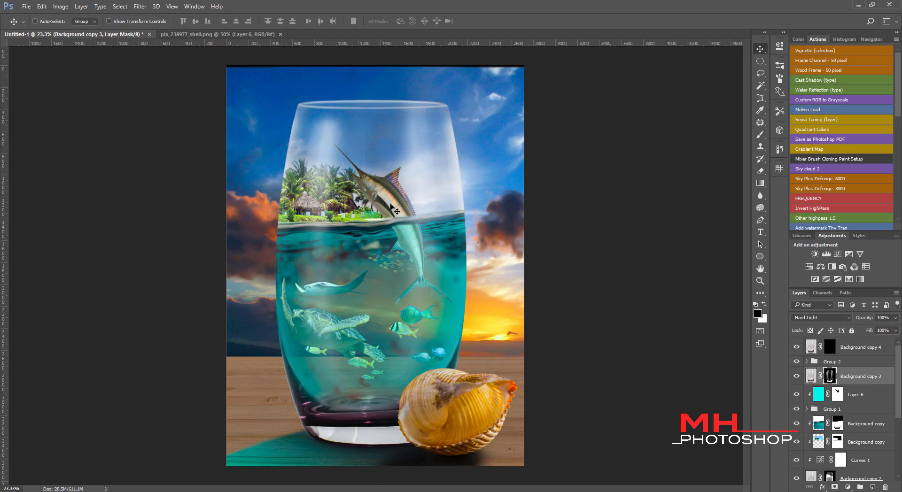
scroll(347, 239, up, 2)
scroll(347, 238, up, 1)
key(b)
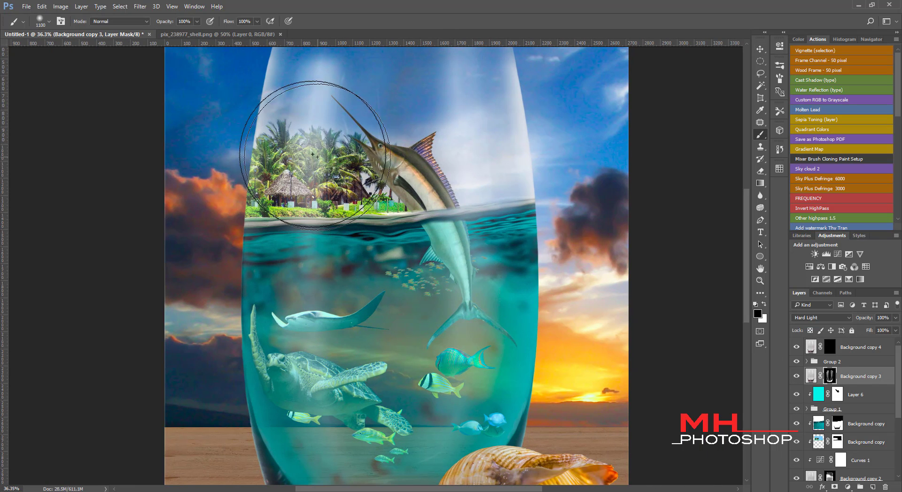
text(25)
key(Return)
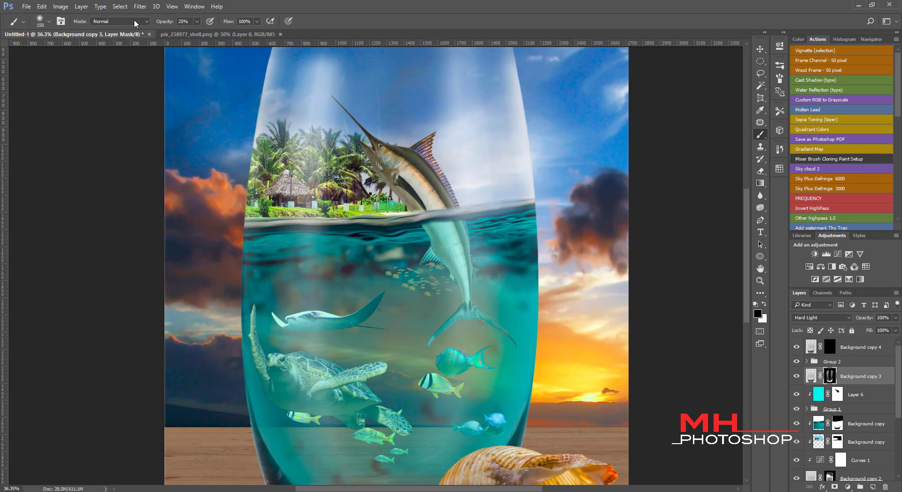
scroll(501, 231, down, 4)
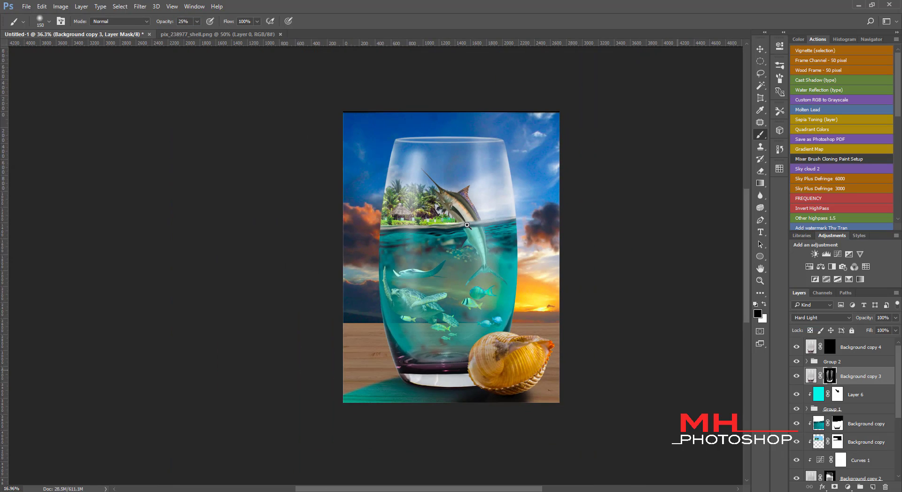
scroll(319, 168, up, 1)
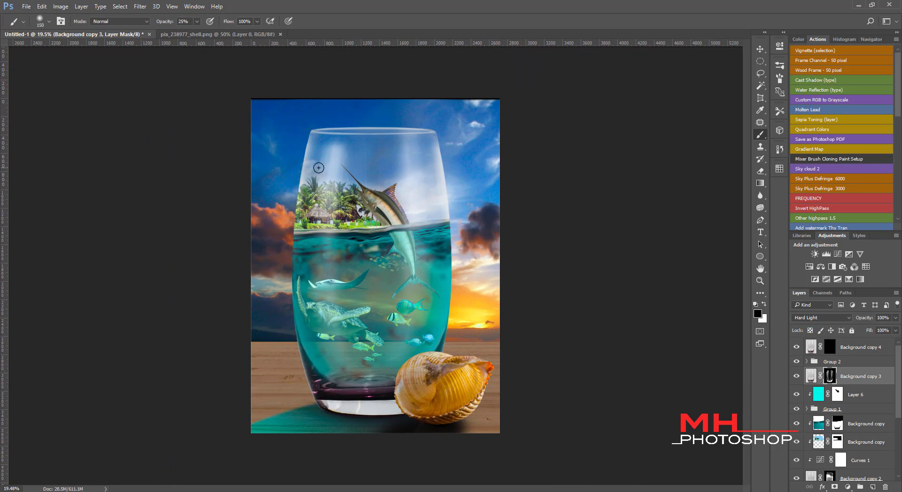
ctrl+click(830, 376)
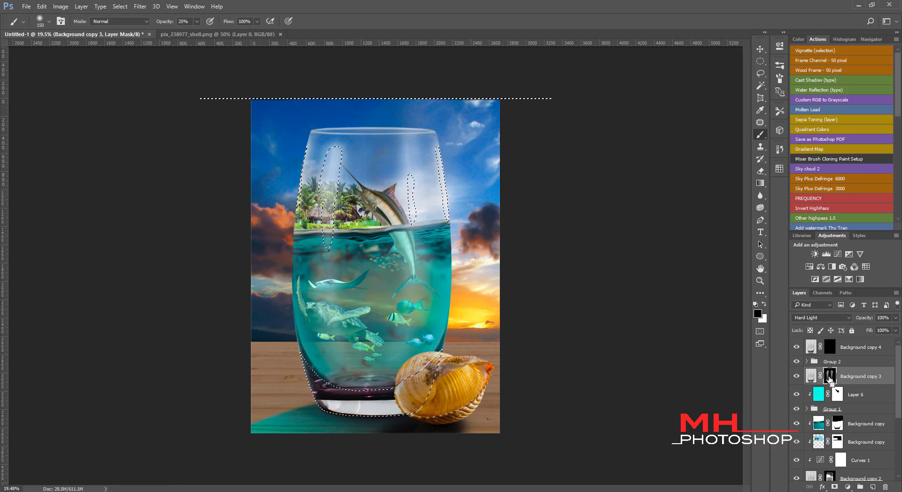
key(ctrl+d)
drag(898, 373, 837, 423)
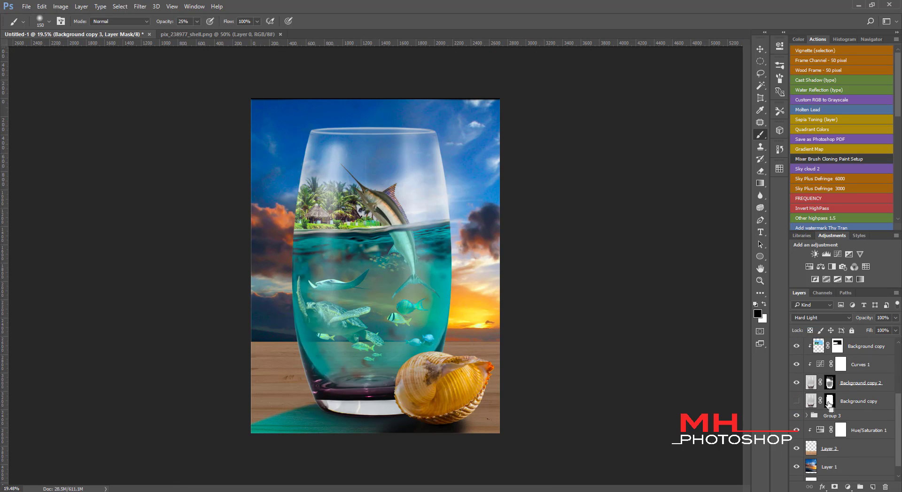
ctrl+click(828, 402)
scroll(836, 404, up, 5)
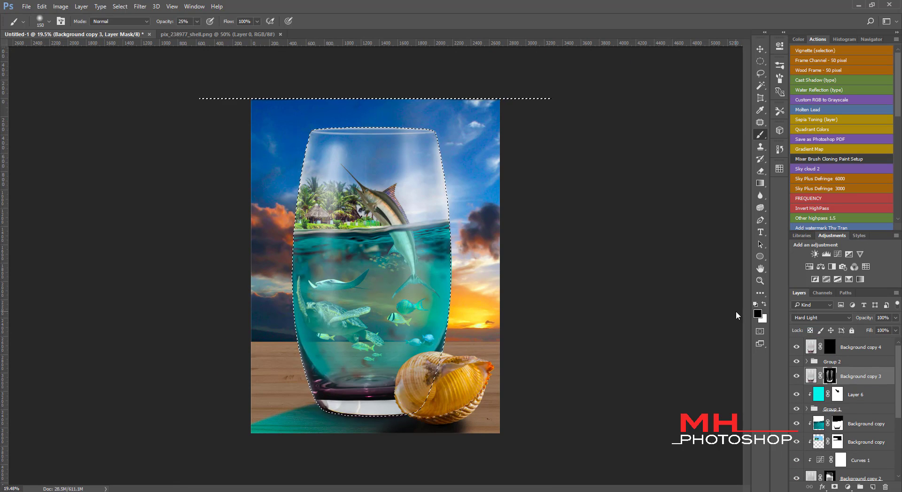
scroll(339, 179, up, 3)
scroll(340, 179, up, 1)
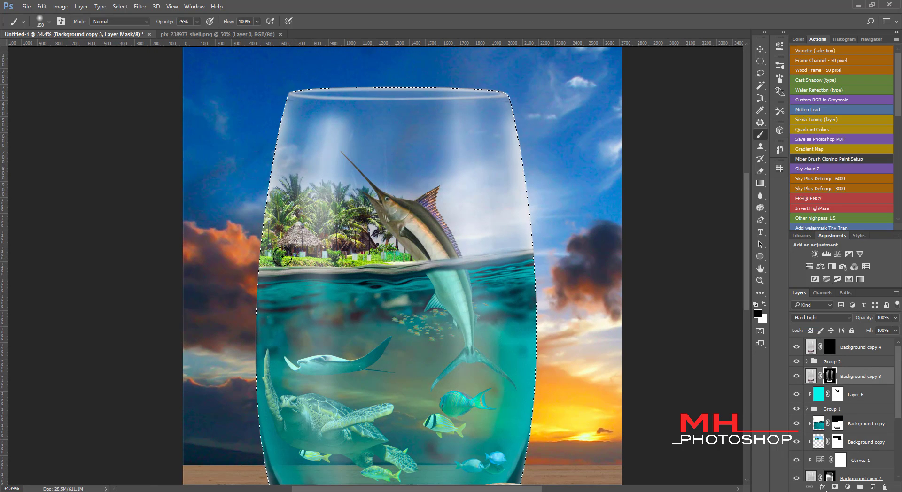
key(x)
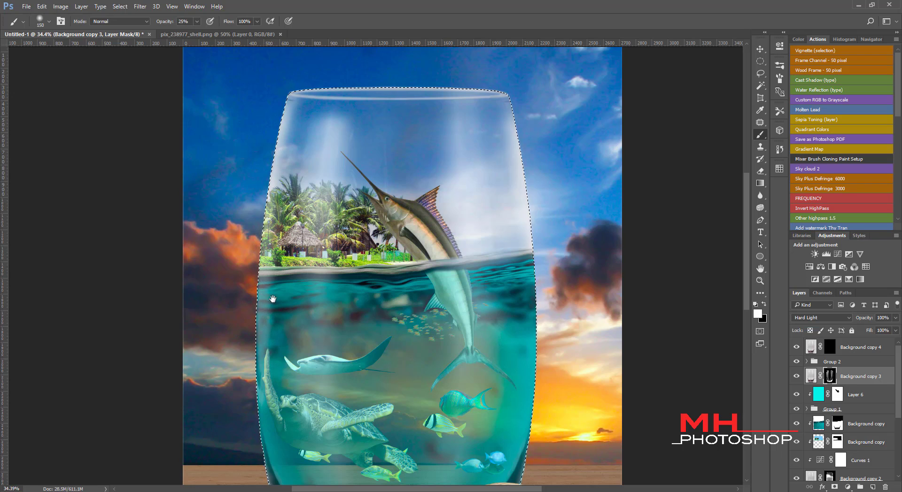
- Paint highlights down the glass's left edge and across the glass, enlarging the brush to 250
drag(272, 298, 249, 113)
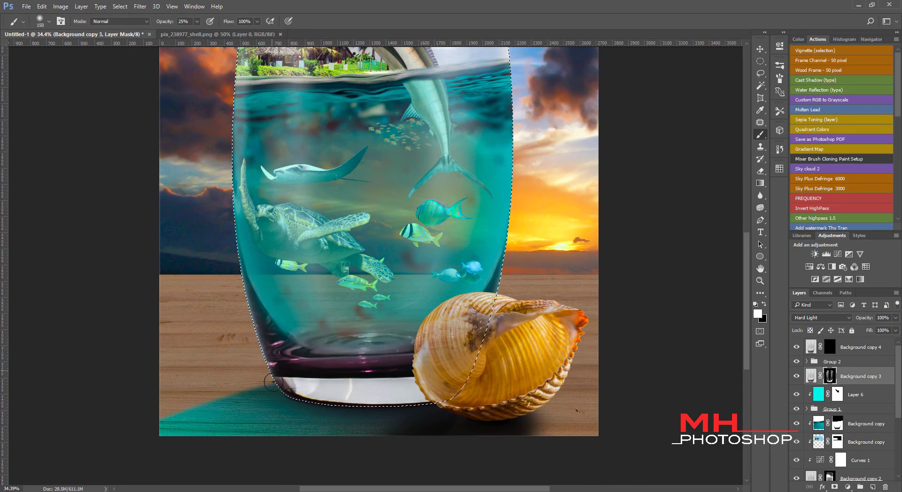
key(bracketleft)
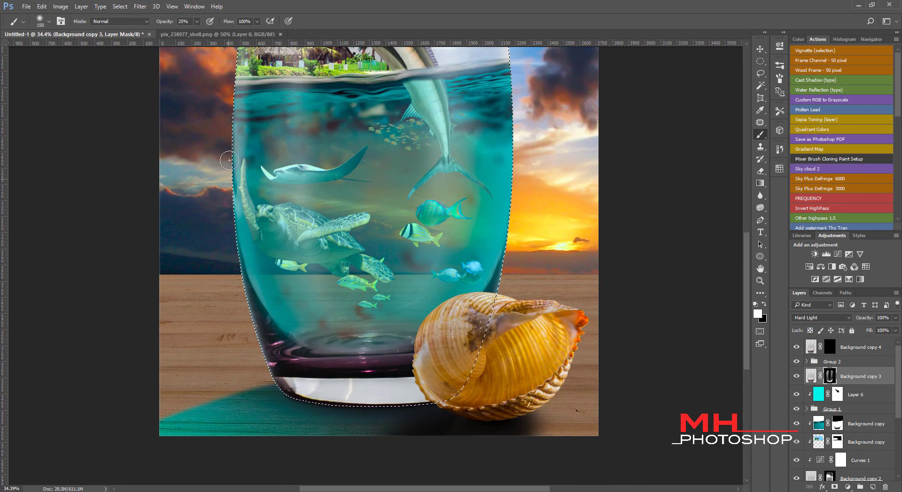
drag(232, 172, 242, 282)
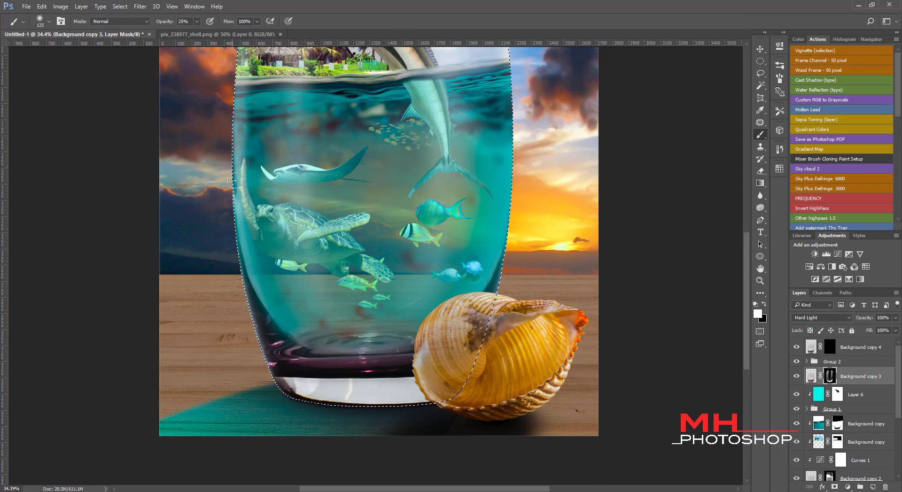
scroll(235, 180, up, 5)
mouse_move(251, 85)
mouse_down()
mouse_move(230, 160)
mouse_move(246, 90)
mouse_move(467, 94)
mouse_up()
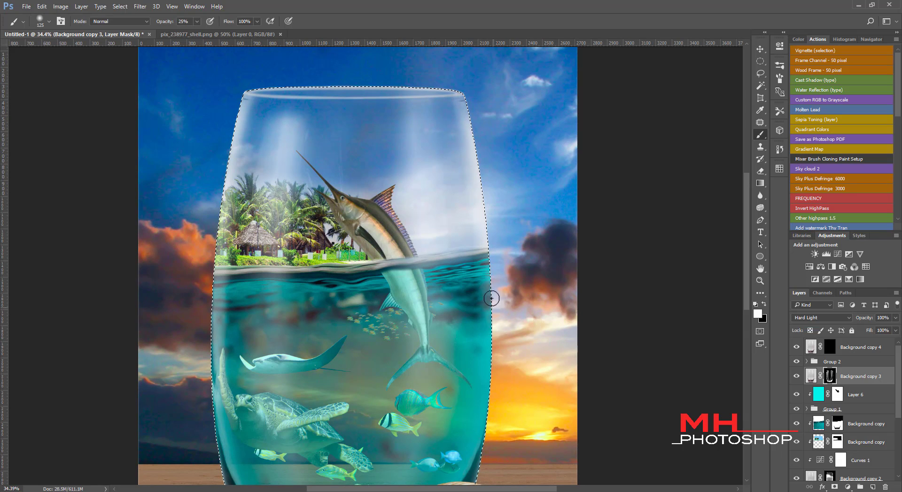
drag(500, 308, 477, 127)
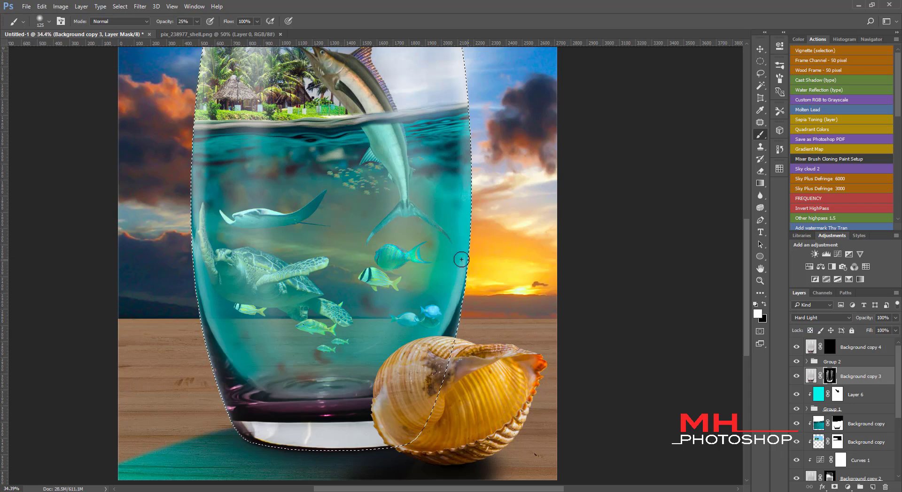
scroll(458, 282, up, 3)
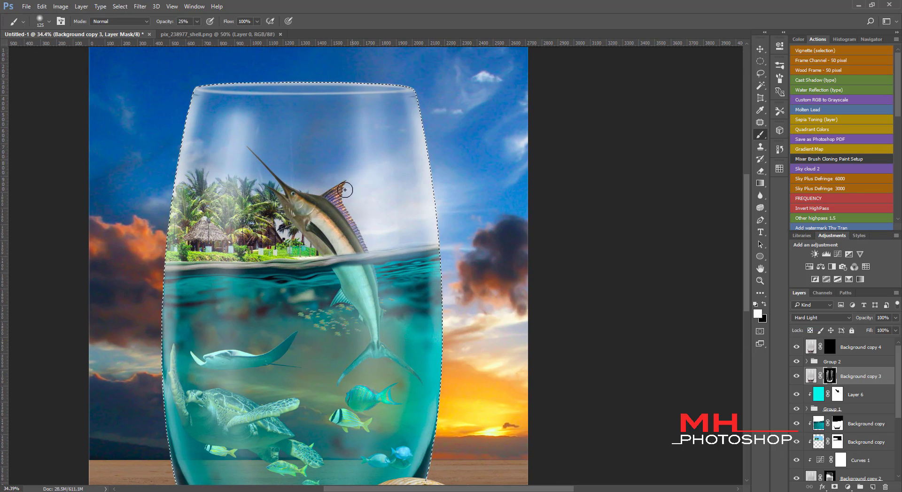
key(bracketright)
key(bracketright)
key(bracketright)
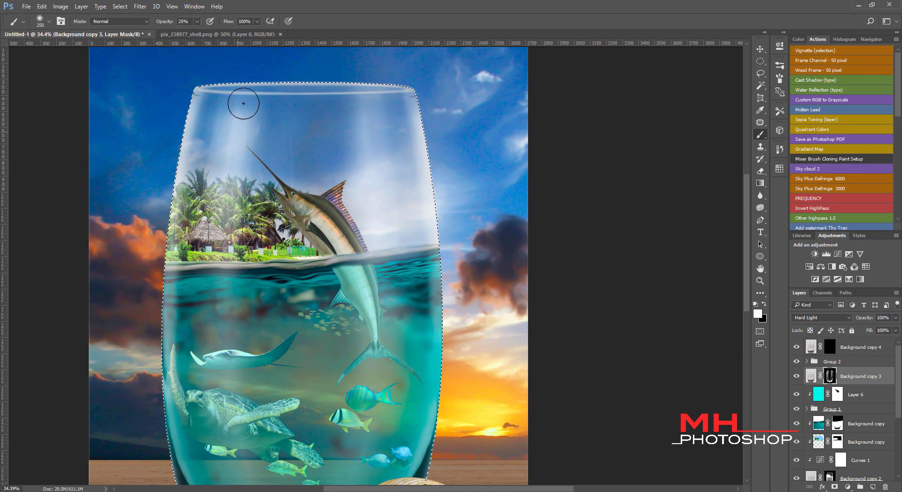
drag(233, 156, 253, 483)
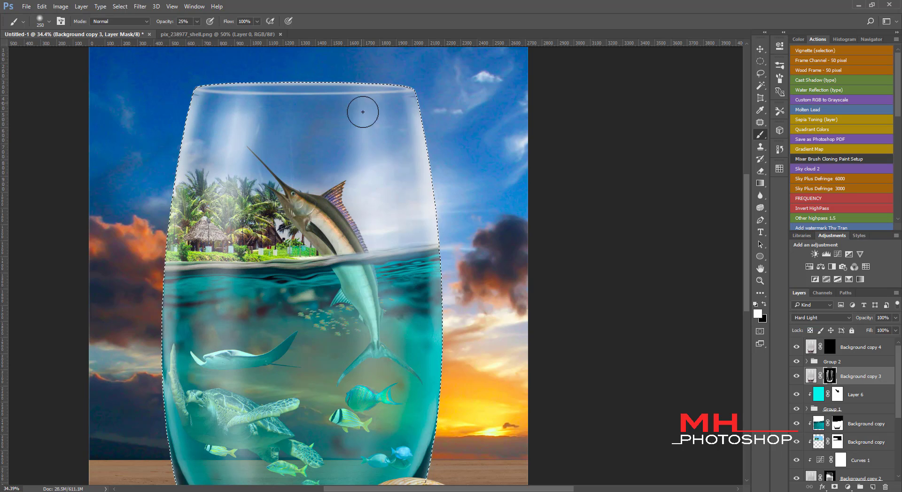
drag(376, 249, 342, 462)
scroll(335, 311, down, 3)
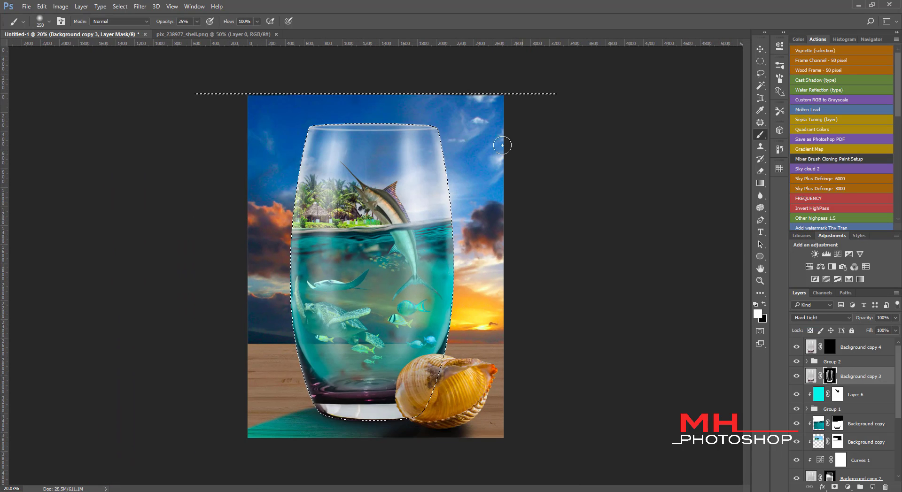
- Raise Background copy 4's opacity to 83%
click(859, 347)
click(895, 318)
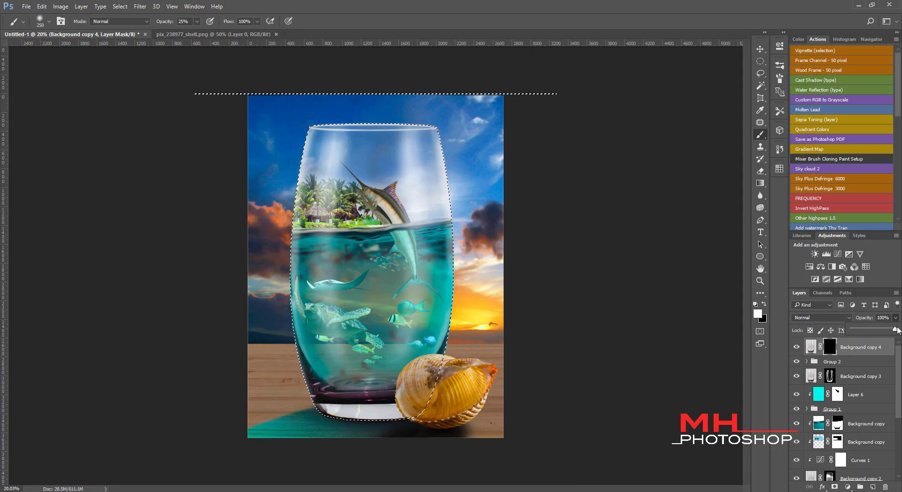
drag(886, 330, 892, 330)
- Add a Curves adjustment masked to the glass, pulling the midpoint down to darken it
click(811, 347)
click(837, 254)
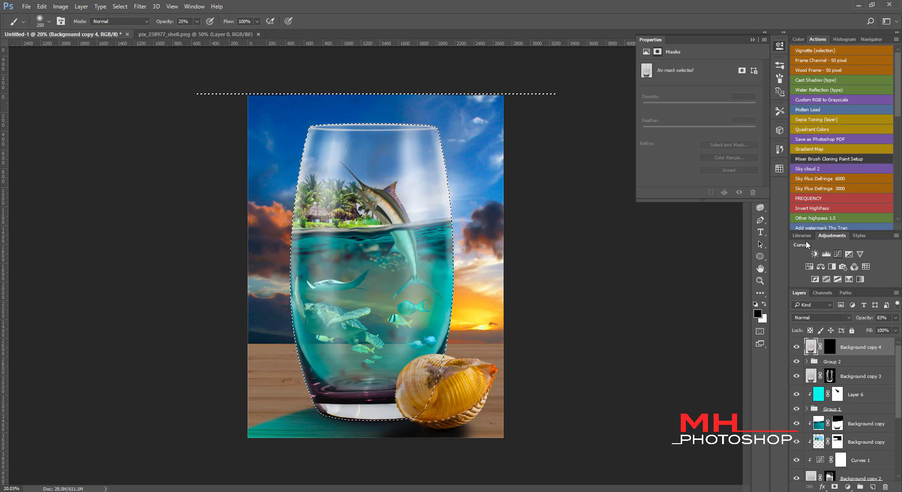
drag(700, 143, 710, 153)
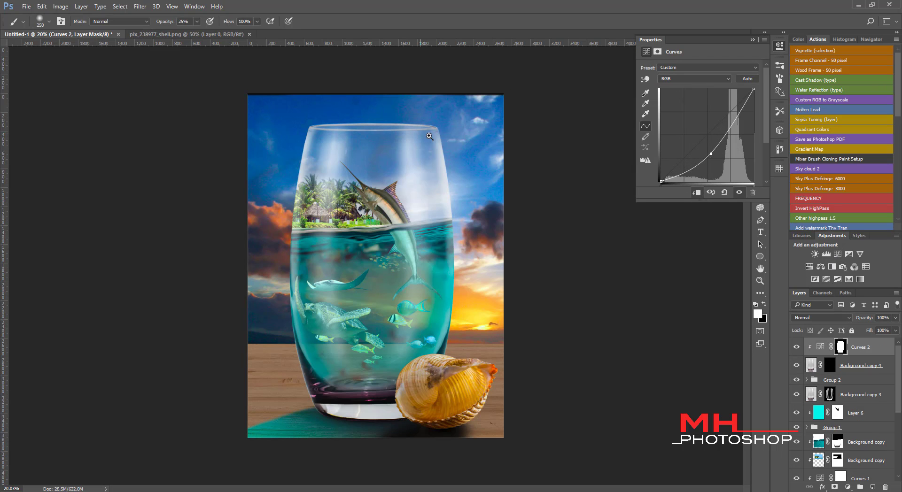
scroll(429, 136, up, 3)
- Add a darkening Curves adjustment above Layer 1, the sunset background
click(752, 40)
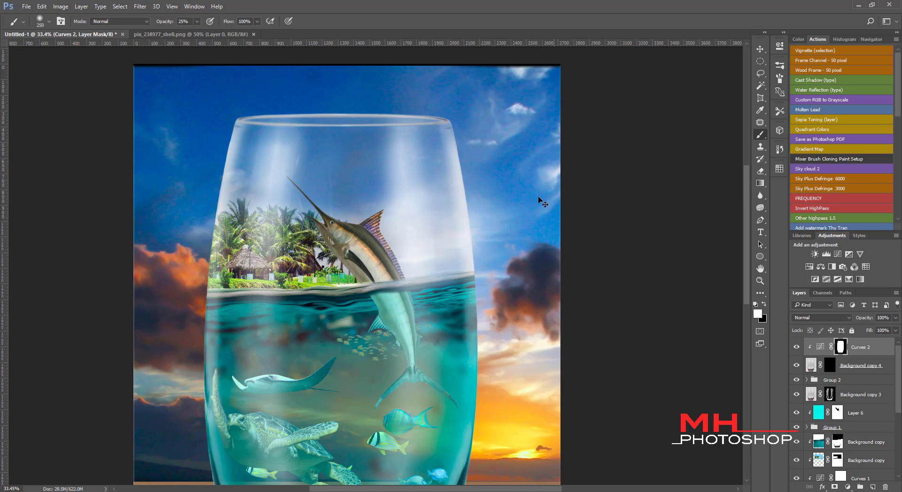
scroll(451, 202, down, 3)
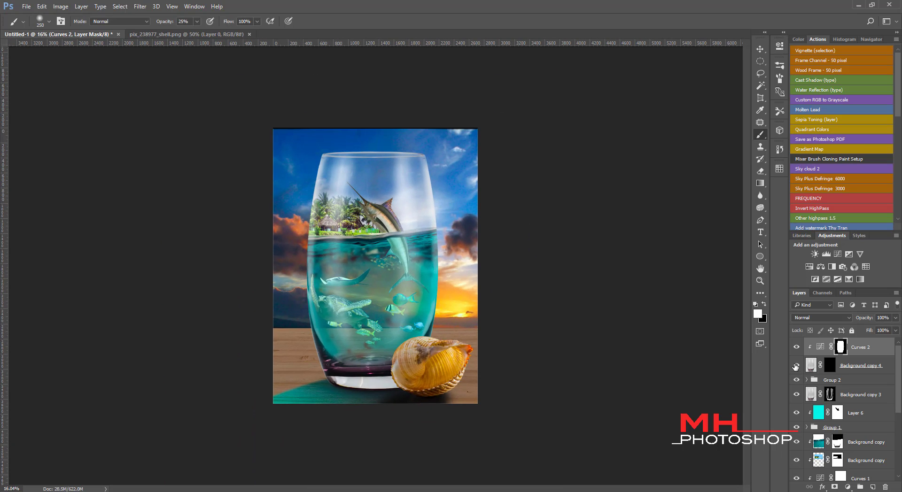
click(795, 366)
scroll(883, 376, down, 2)
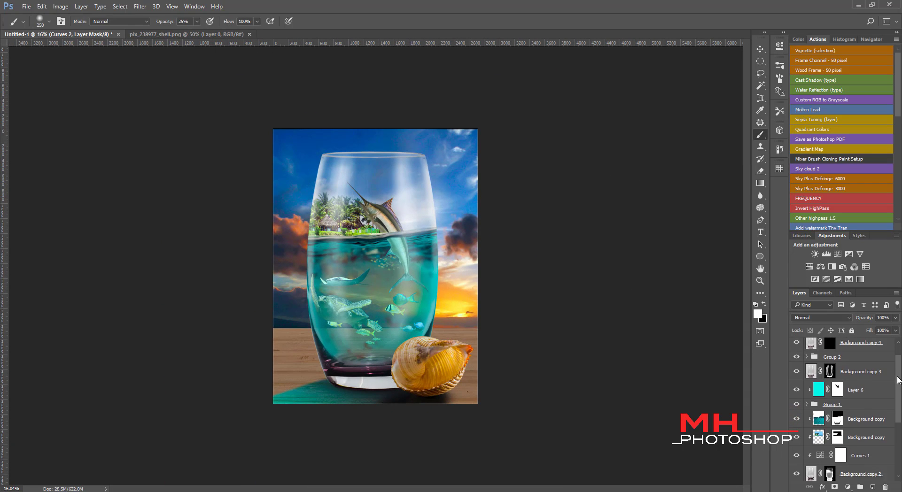
scroll(869, 404, down, 2)
scroll(855, 433, down, 2)
scroll(843, 454, down, 1)
click(843, 458)
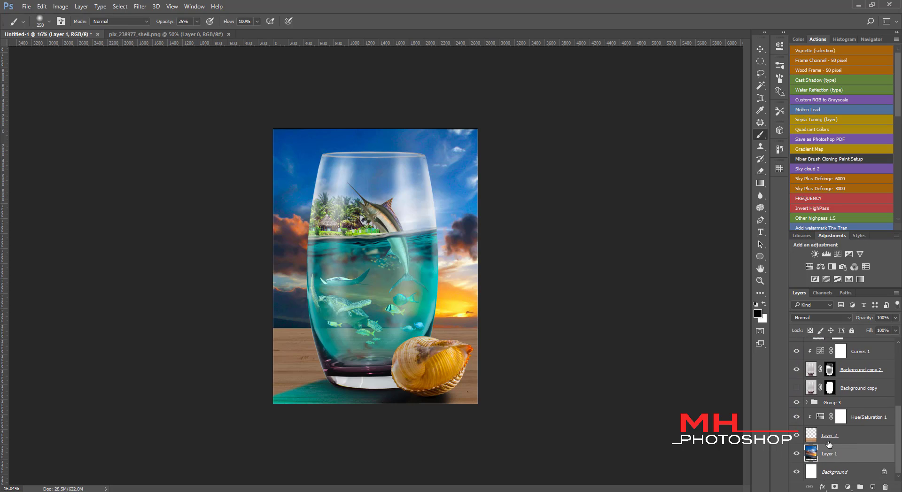
click(837, 254)
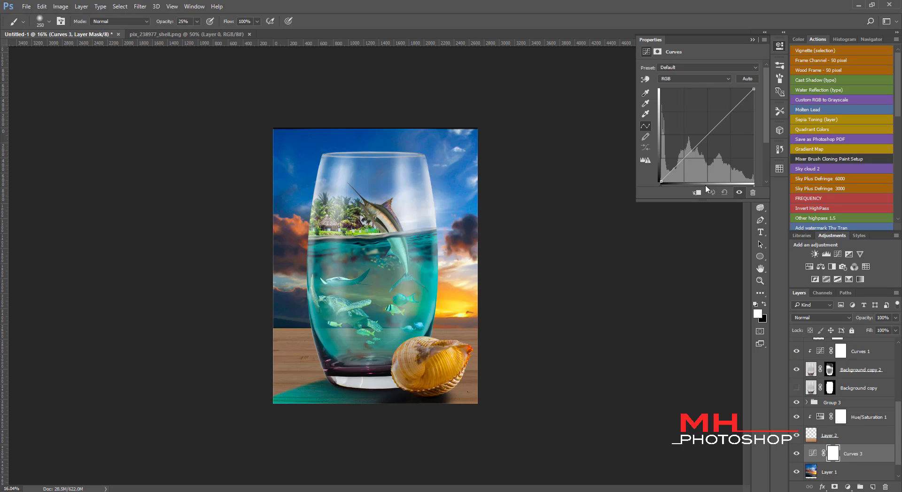
drag(707, 135, 722, 124)
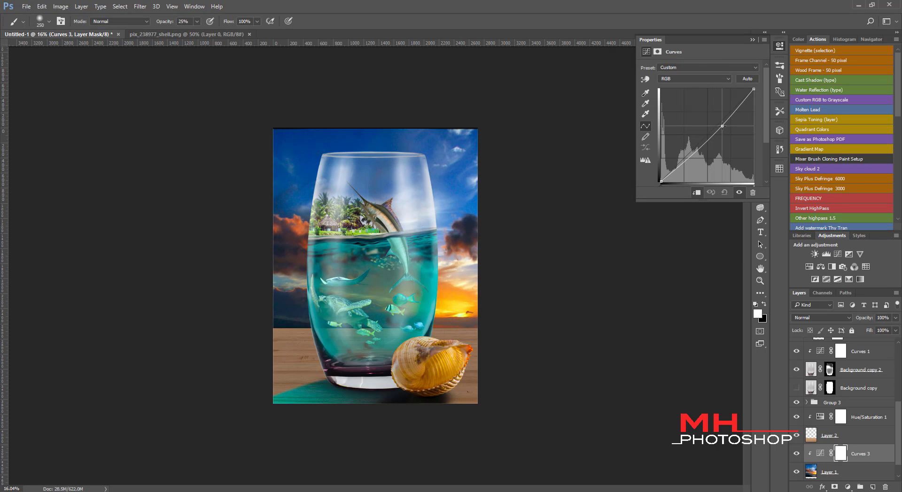
- Add a clipped Brightness/Contrast adjustment set to Brightness 26 and Contrast 5
click(815, 254)
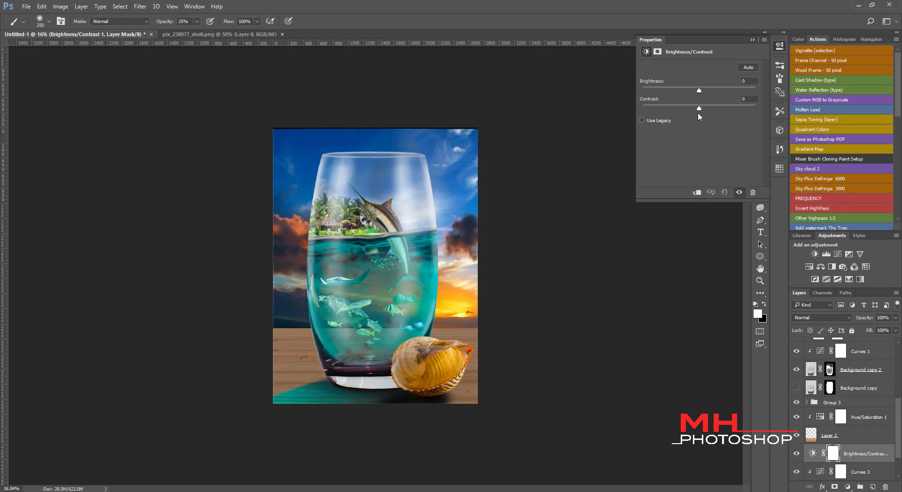
click(697, 193)
drag(699, 90, 703, 90)
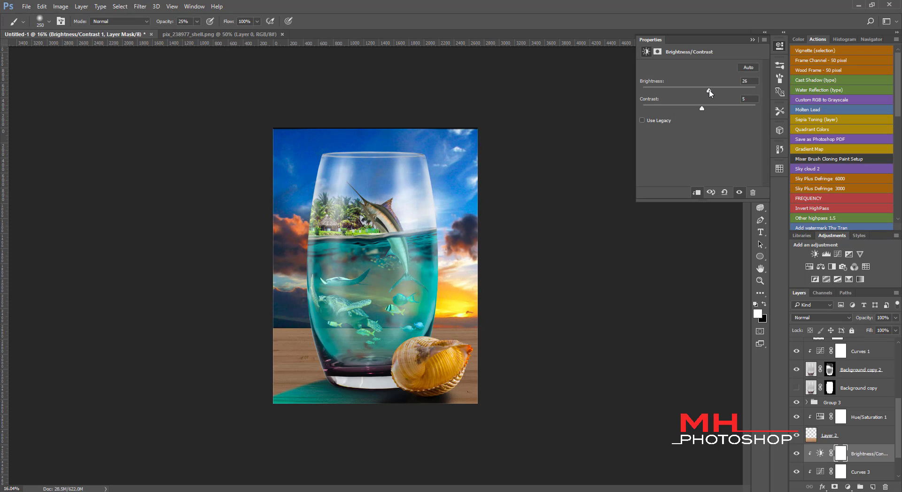
click(751, 40)
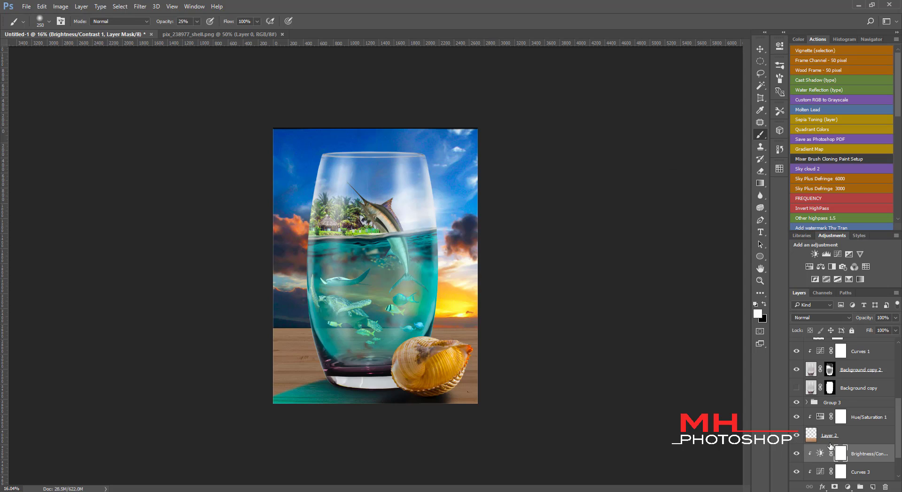
- Raise Hue/Saturation 1's saturation to +20
click(824, 437)
double_click(820, 416)
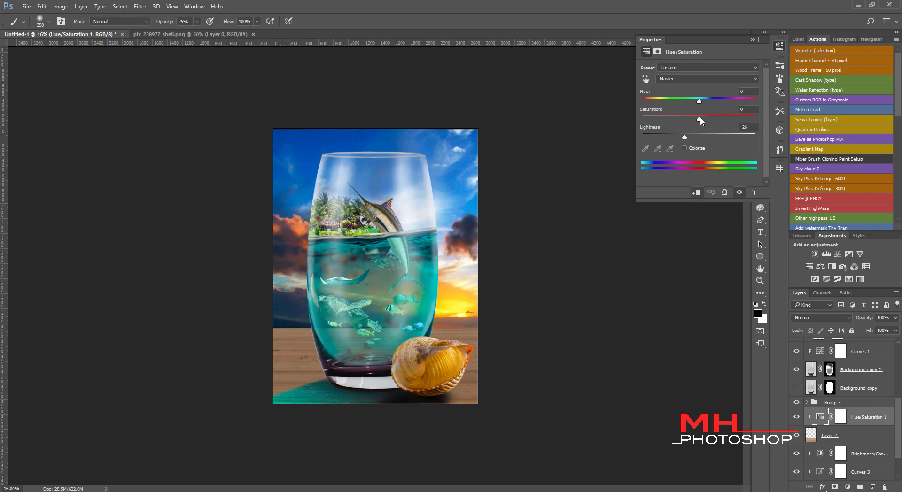
drag(695, 121, 712, 123)
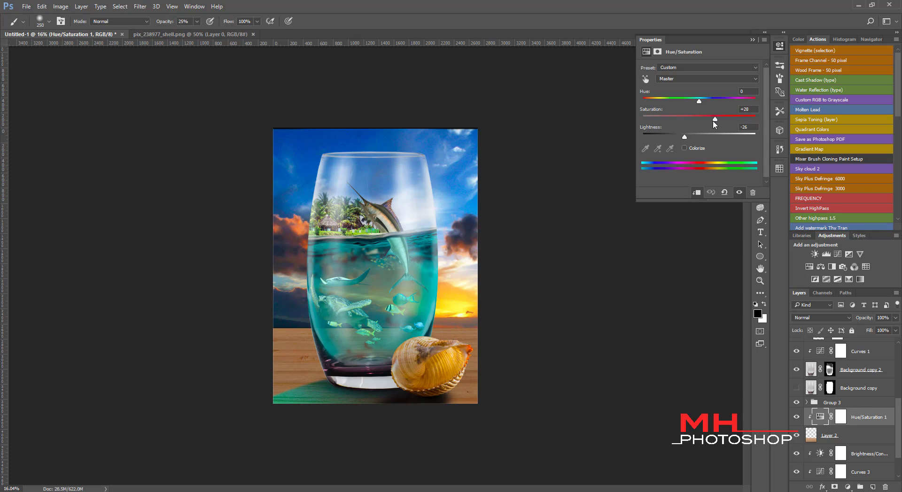
click(751, 39)
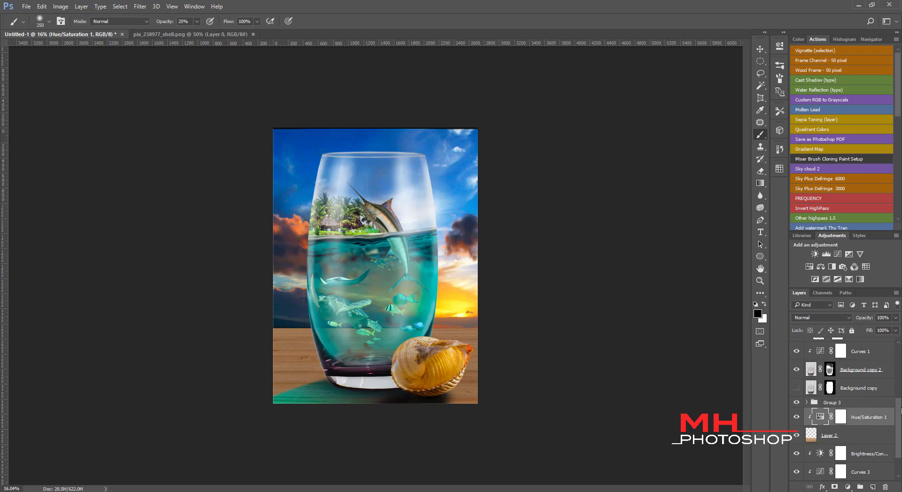
scroll(797, 435, up, 3)
scroll(798, 435, up, 2)
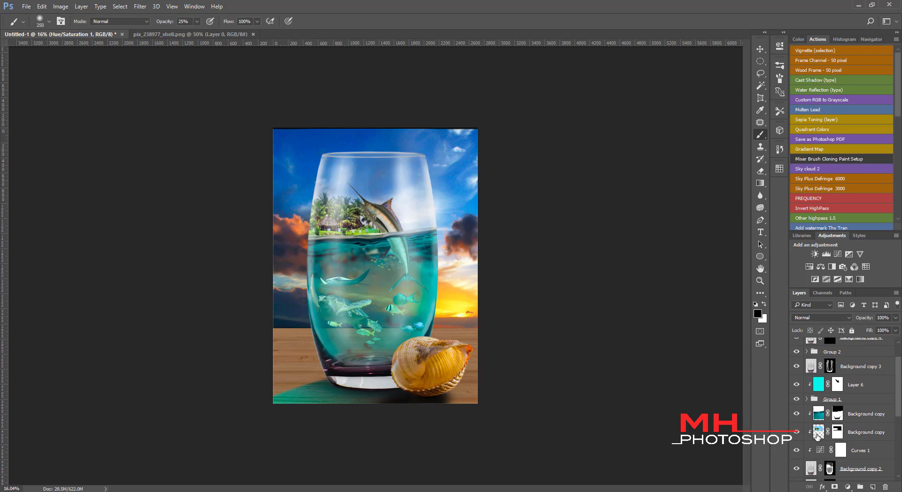
- Add a Hue/Saturation adjustment above Background copy, boosting the glass contents' saturation and tweaking lightness
click(817, 436)
click(809, 267)
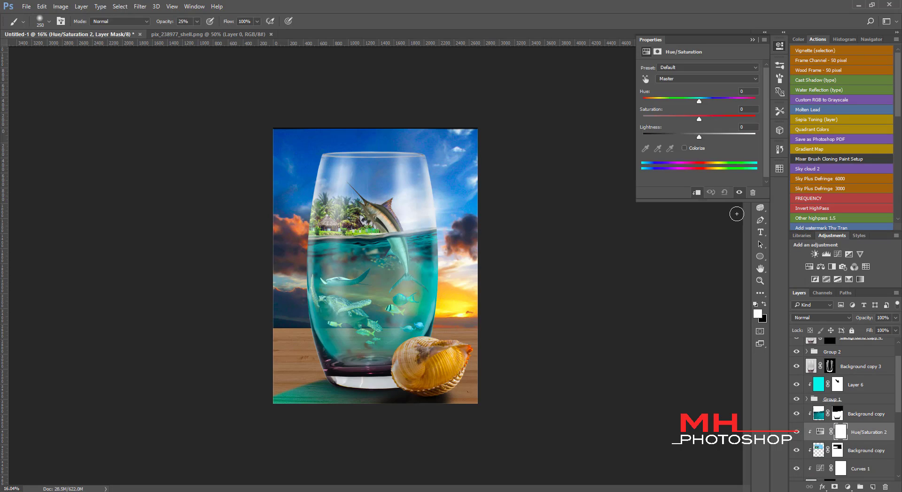
drag(699, 119, 701, 120)
key(ctrl+0)
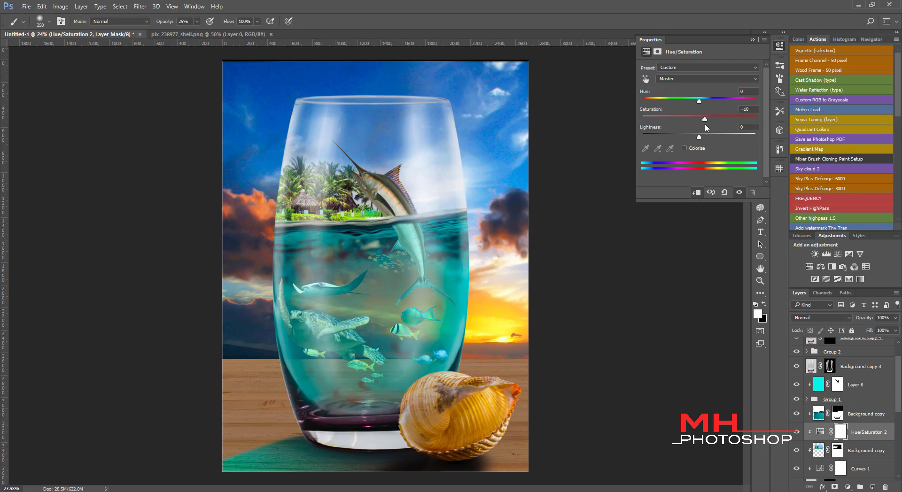
mouse_move(692, 121)
mouse_down()
mouse_move(678, 123)
mouse_move(697, 120)
mouse_move(702, 101)
mouse_up()
drag(700, 136, 705, 137)
click(752, 40)
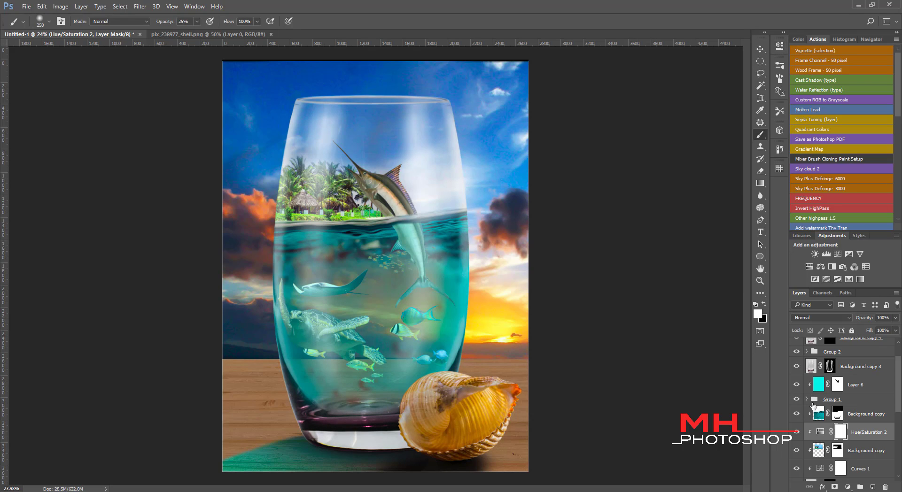
scroll(846, 404, up, 2)
- Add a Hue/Saturation adjustment inside Group 1, clipped to Layer 3 copy
click(806, 380)
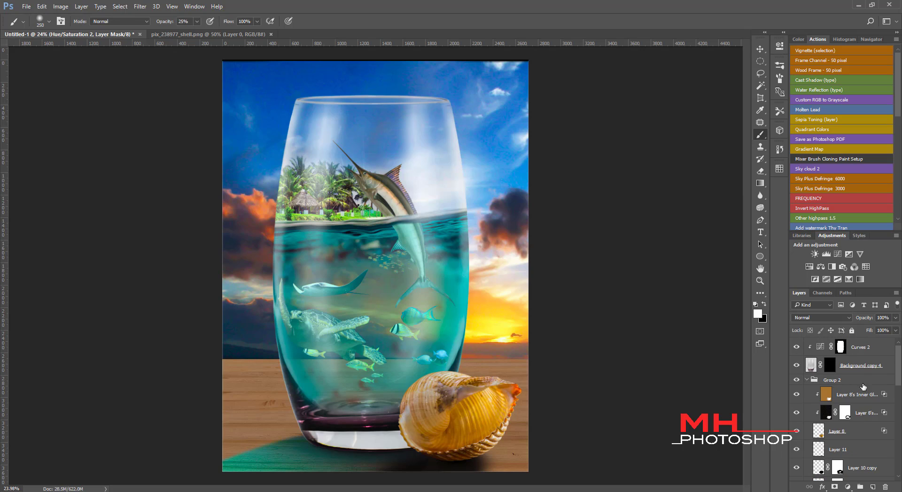
click(807, 380)
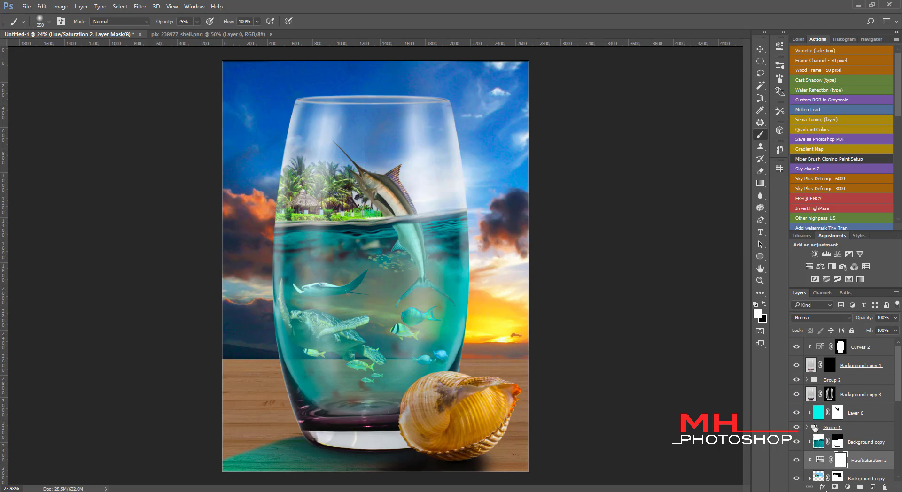
scroll(899, 392, down, 2)
click(806, 401)
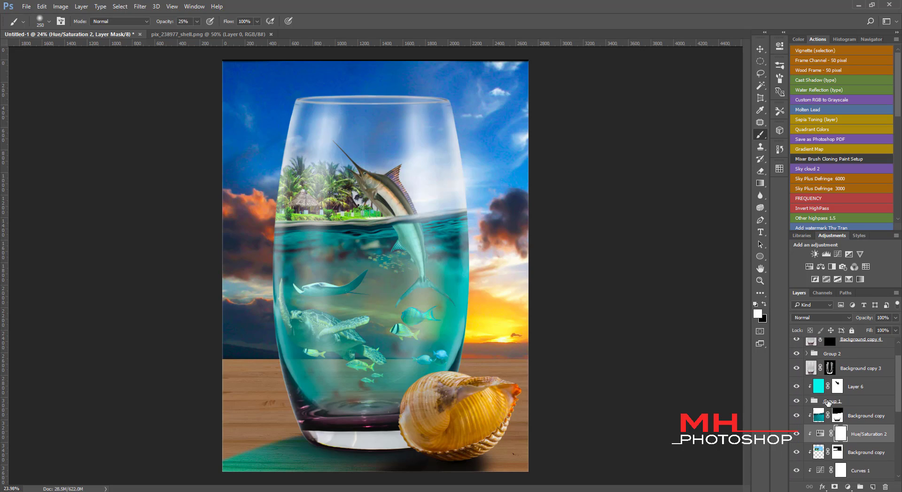
scroll(830, 380, down, 5)
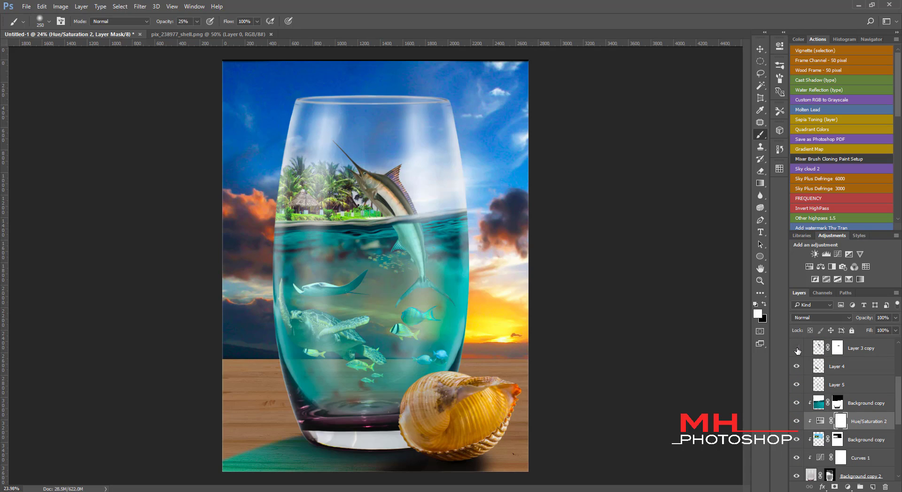
scroll(898, 388, up, 1)
scroll(899, 387, up, 3)
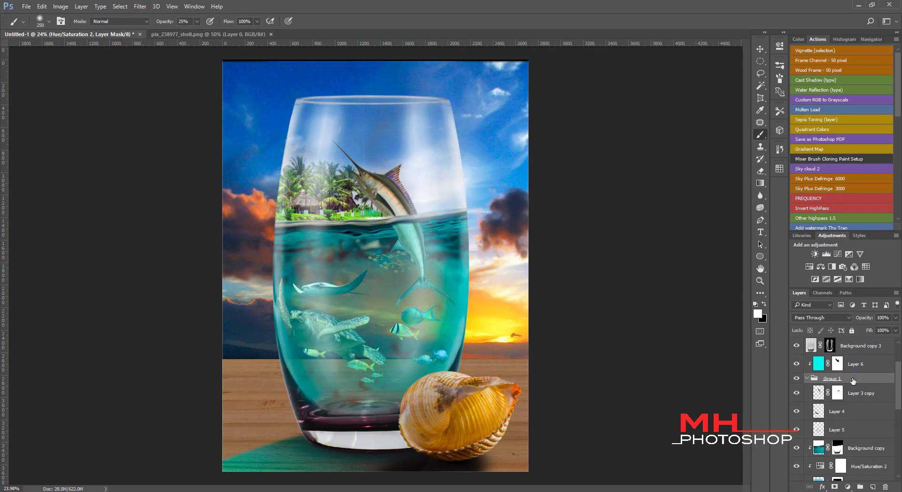
click(845, 378)
click(809, 266)
click(697, 192)
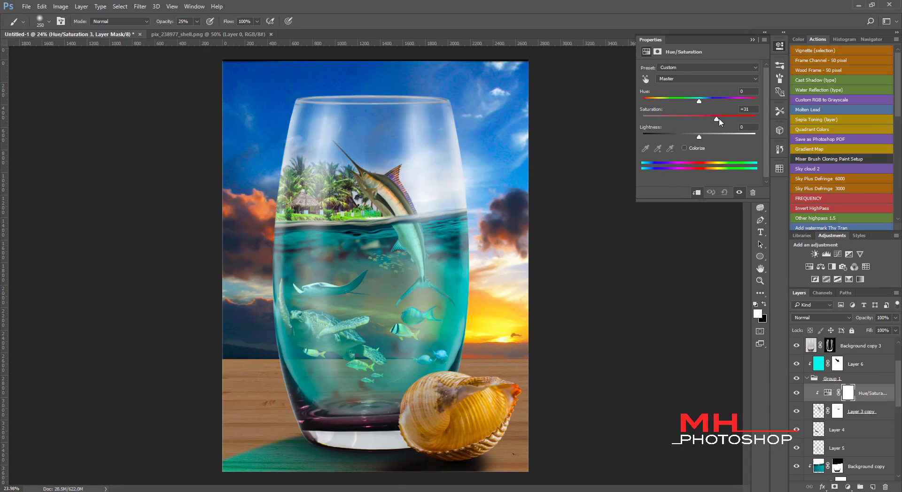
- Add Hue/Saturation 4 above Group 1 with Hue -1, Saturation +23 and slightly lower lightness
click(751, 39)
click(841, 379)
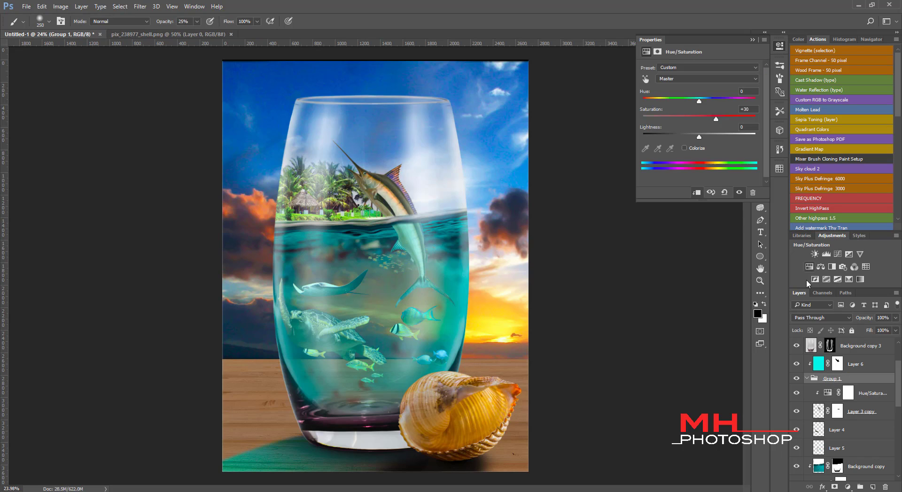
click(809, 267)
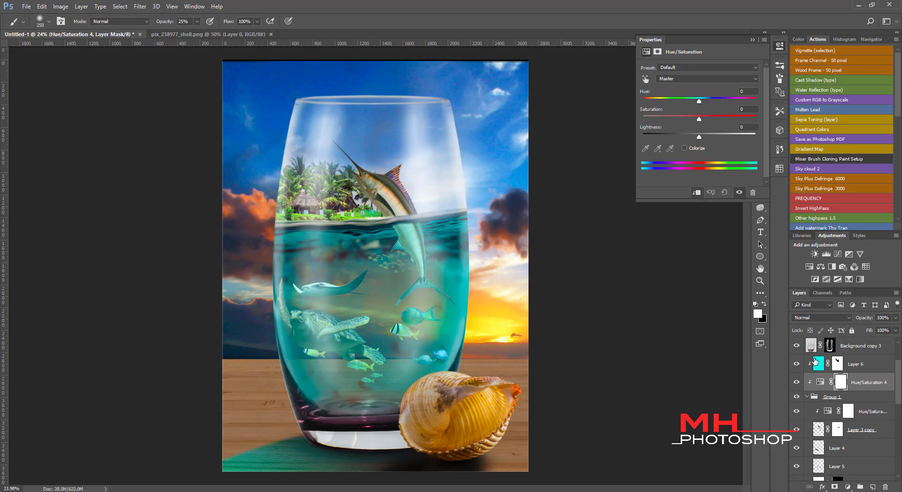
drag(725, 117, 700, 105)
drag(700, 137, 694, 136)
click(751, 40)
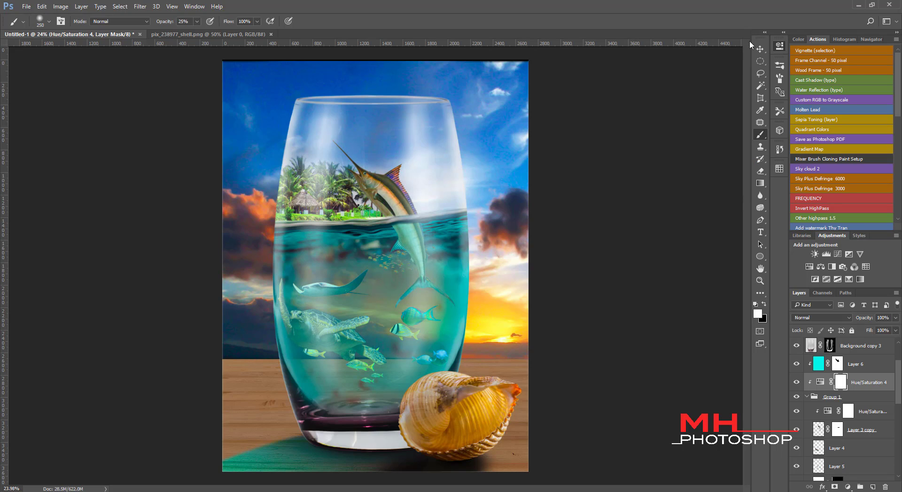
scroll(898, 389, up, 3)
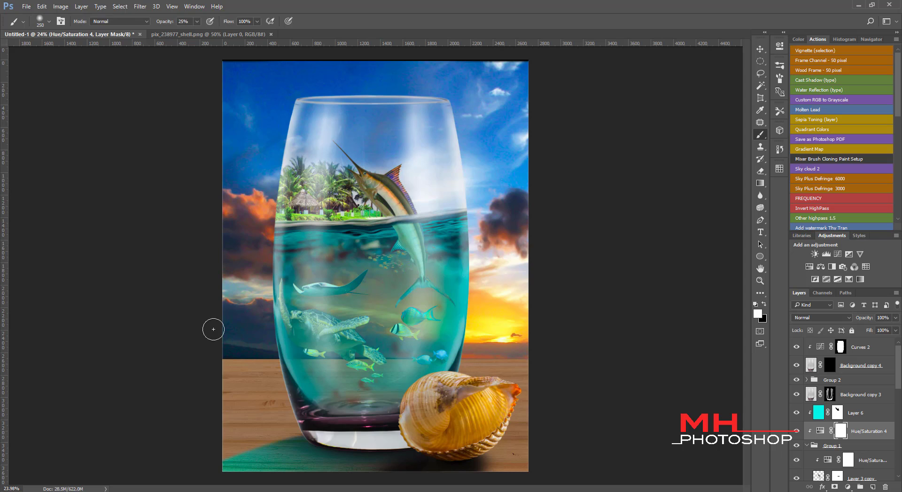
- Create a new empty layer above Group 3 set to Soft Light
key(ctrl+minus)
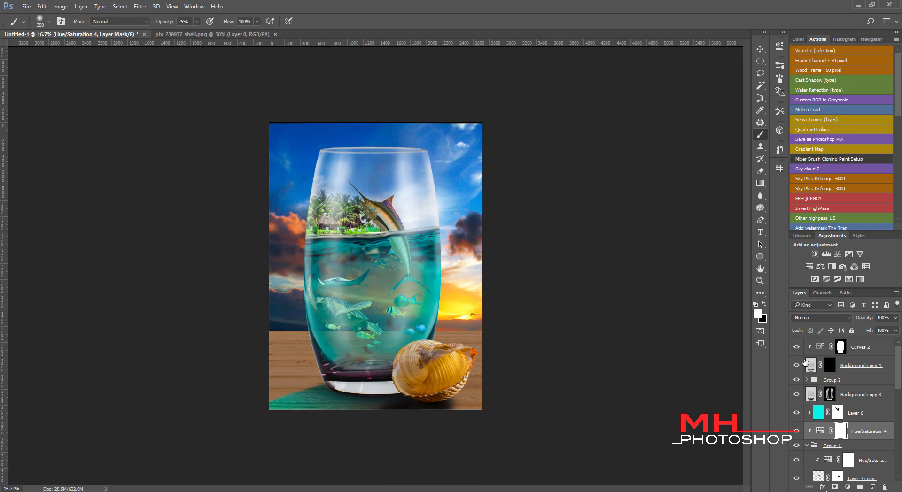
scroll(899, 377, down, 10)
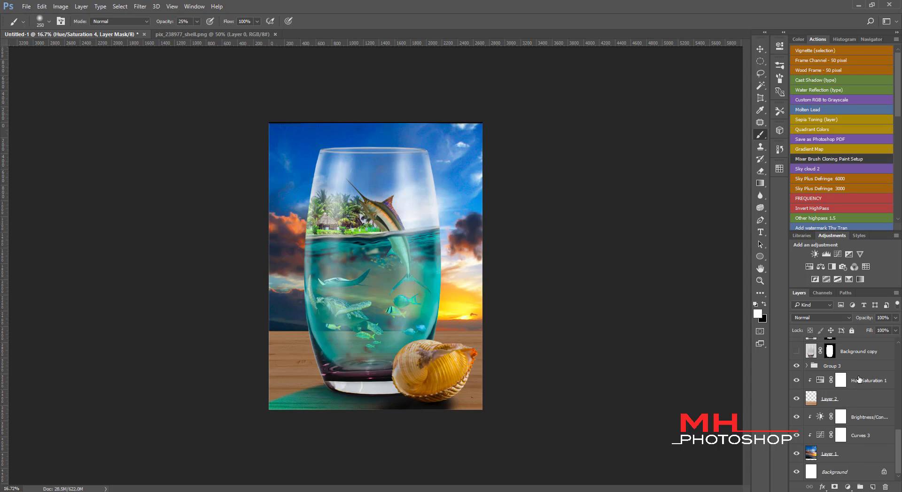
click(796, 366)
key(ctrl+shift+alt+n)
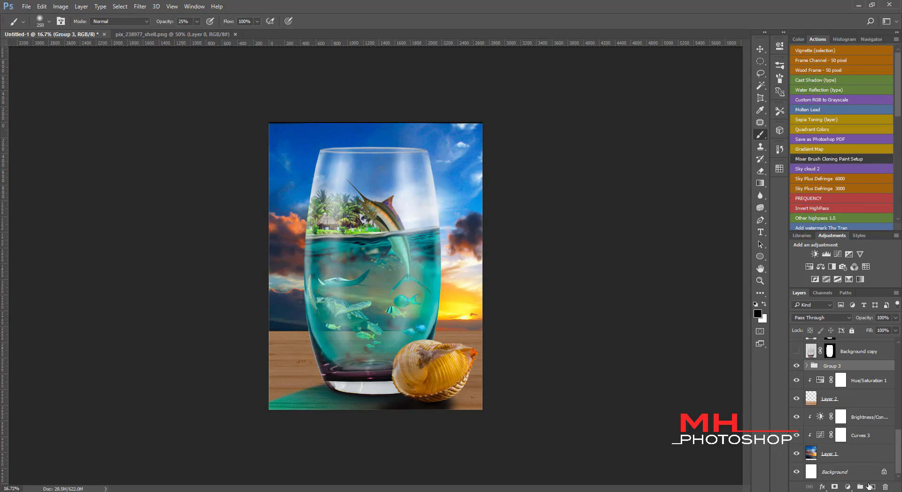
key(x)
click(825, 318)
click(804, 398)
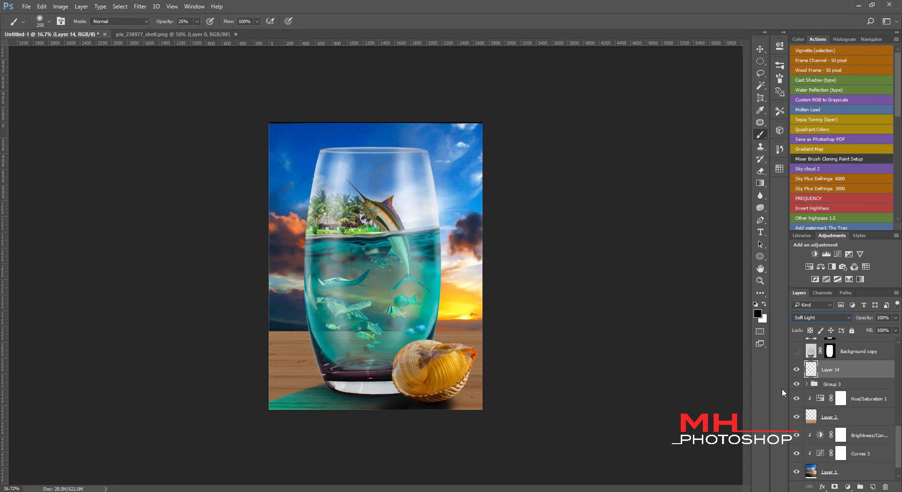
- Paint a broad white glow over the glass with a 4200 px soft brush at 50% opacity
click(798, 40)
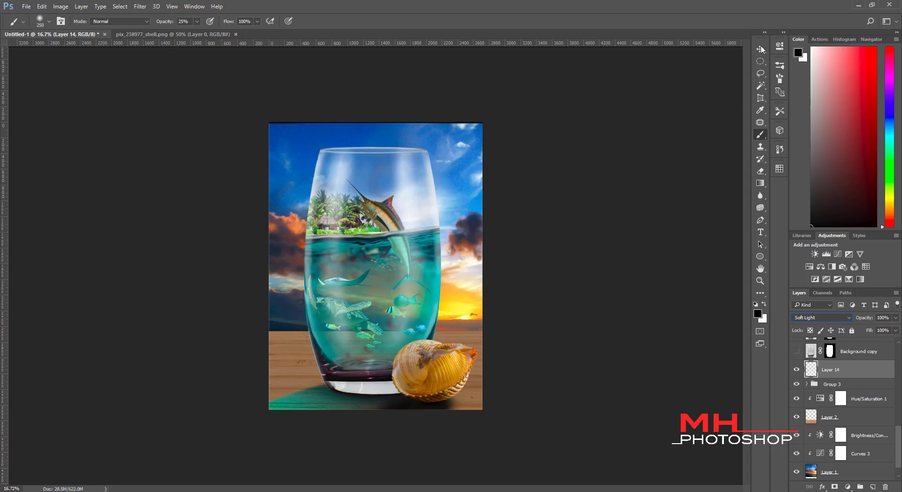
right_click(760, 134)
click(798, 134)
click(183, 21)
text(50)
key(Return)
key(bracketright)
key(bracketright)
key(bracketright)
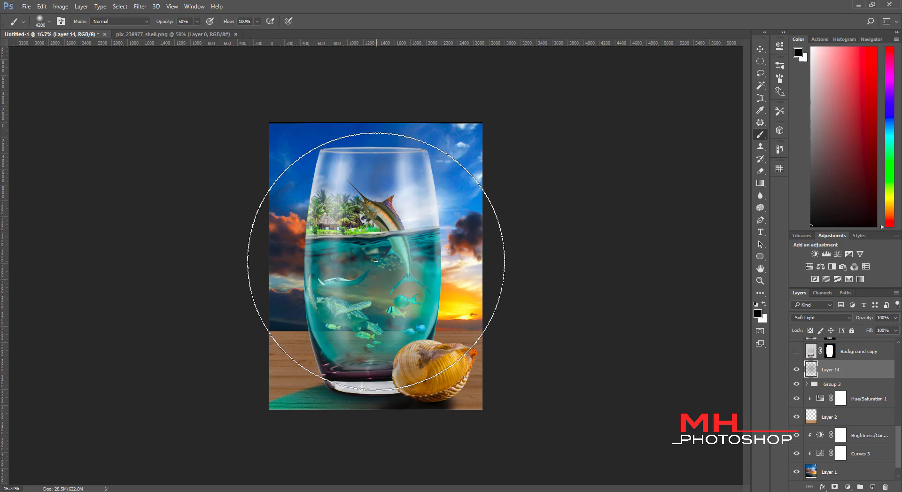
key(x)
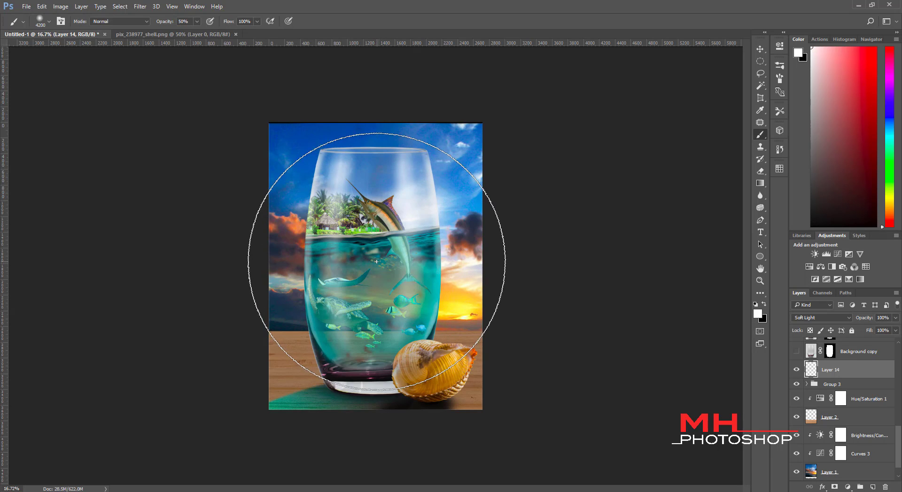
click(378, 272)
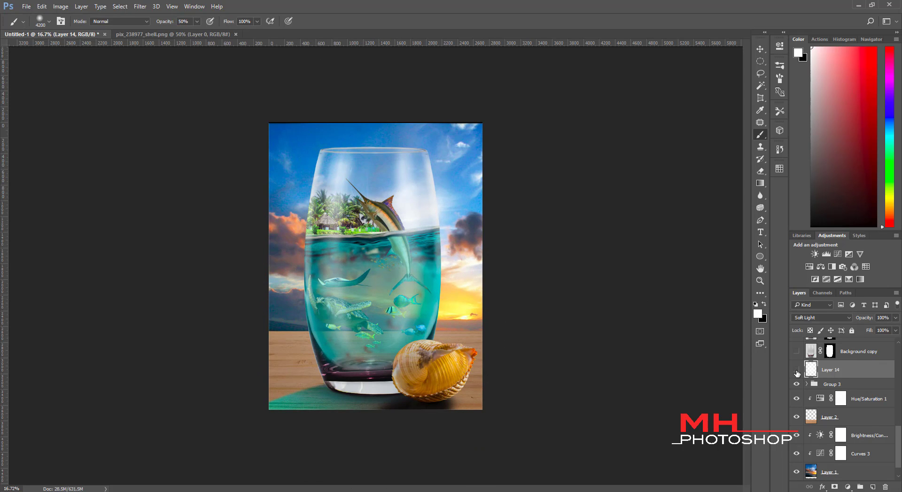
click(796, 371)
click(796, 371)
click(796, 370)
- On a new Color Dodge layer, paint a gold glow over the sunset right of the glass at 86% opacity
click(872, 488)
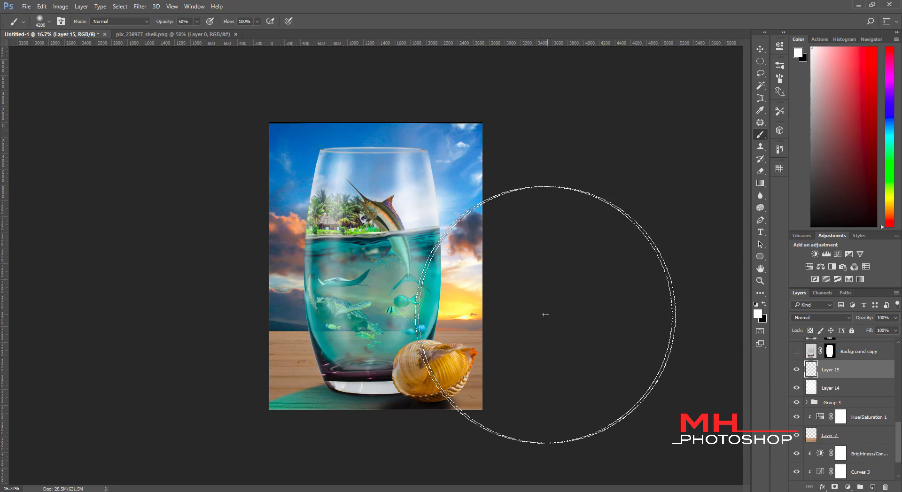
key(bracketleft)
key(bracketleft)
key(bracketleft)
key(bracketleft)
key(bracketleft)
key(bracketleft)
key(bracketleft)
key(bracketleft)
key(bracketleft)
key(bracketleft)
key(bracketleft)
key(bracketleft)
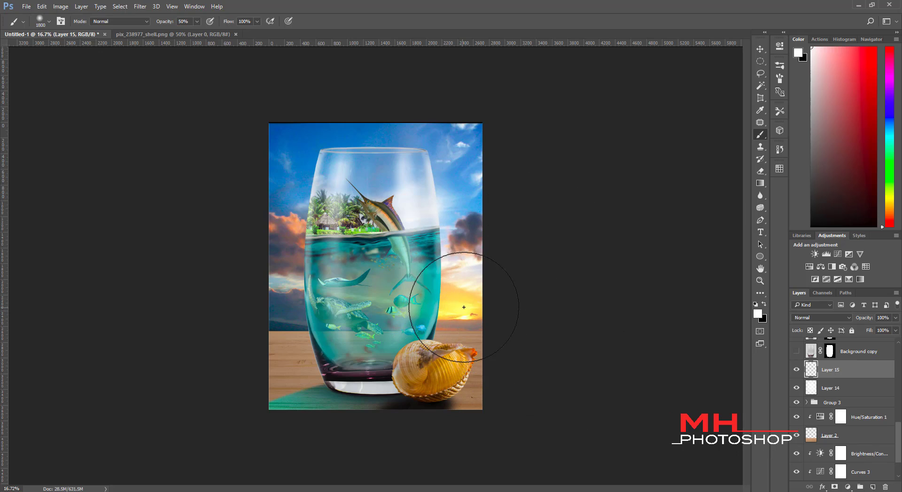
click(824, 318)
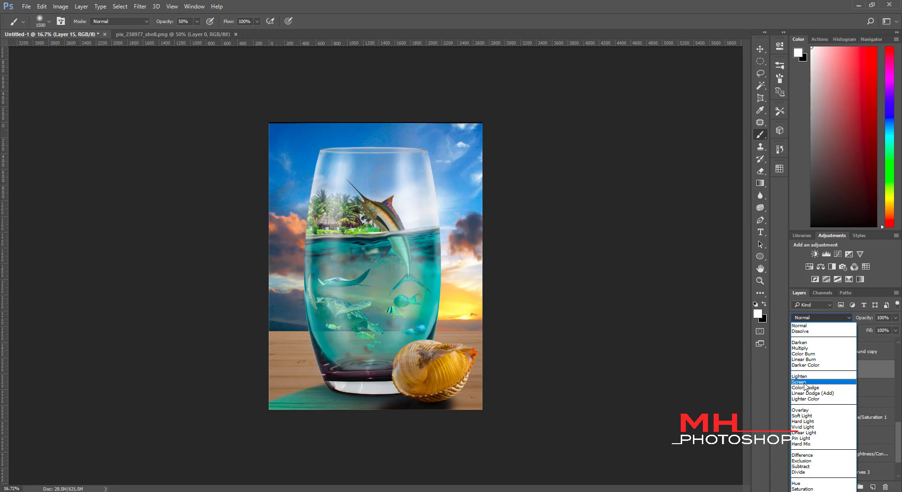
click(820, 387)
click(892, 202)
click(875, 98)
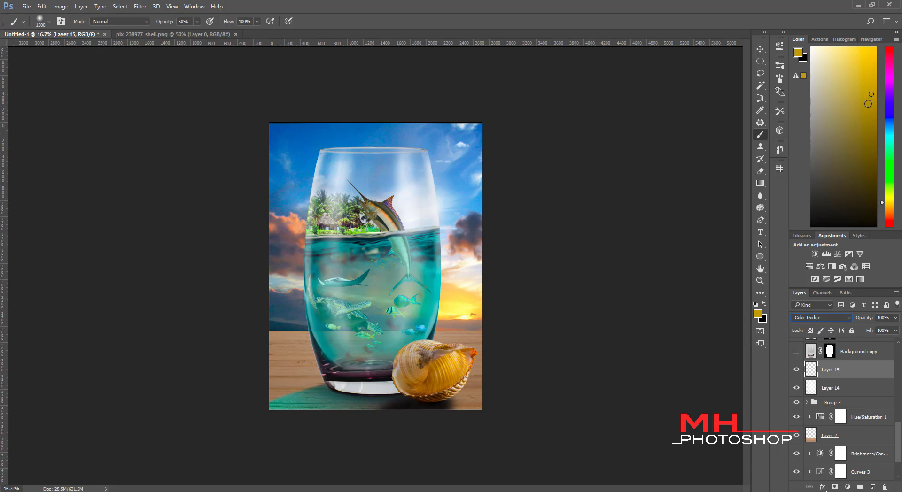
drag(475, 301, 470, 319)
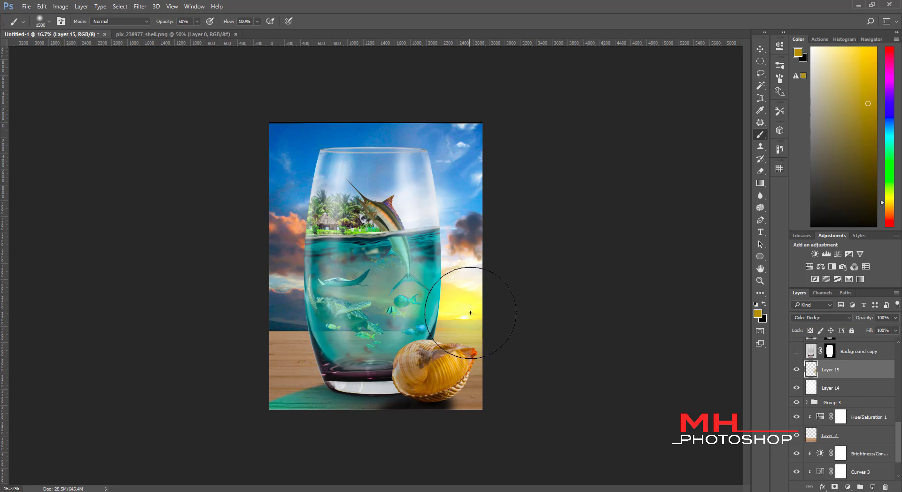
key(bracketright)
key(bracketright)
key(8)
key(6)
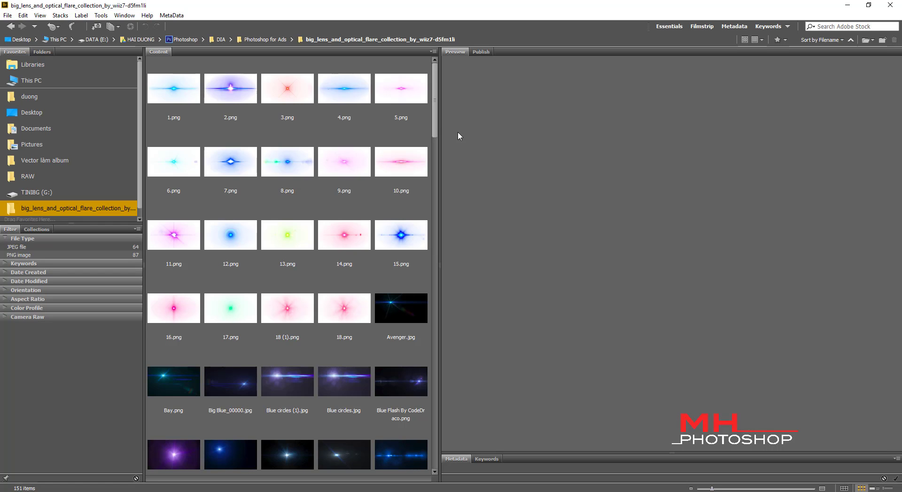
- Find and select Flare (47).png in the flare collection in Bridge
scroll(424, 201, down, 3)
scroll(424, 202, down, 3)
scroll(425, 201, down, 3)
scroll(419, 266, down, 2)
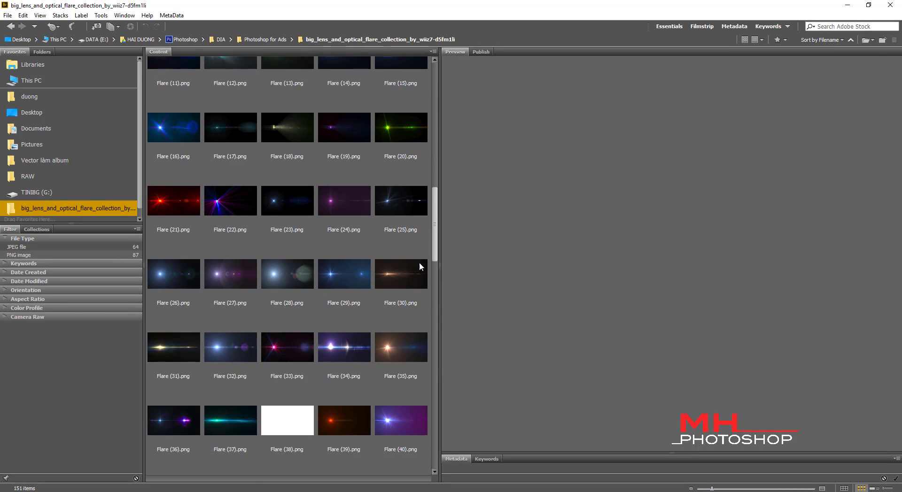
scroll(419, 266, down, 3)
scroll(415, 296, down, 1)
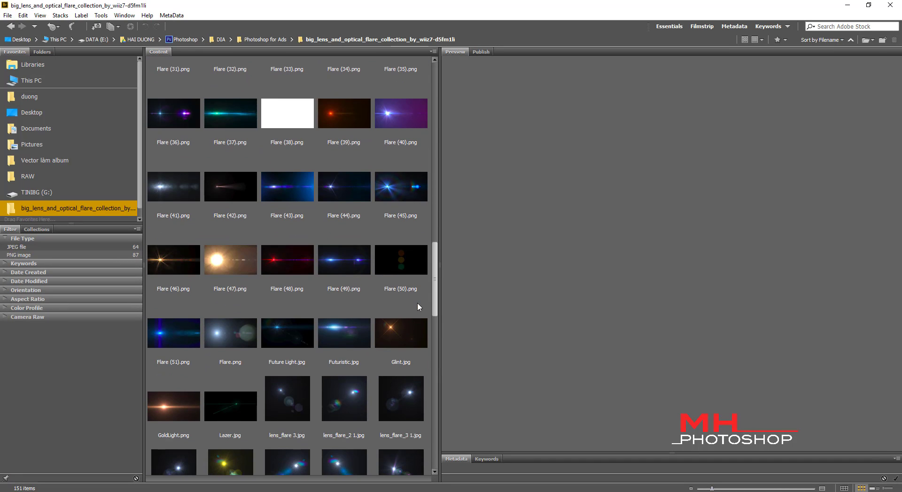
click(230, 259)
- Open Flare (47).png and place it in Untitled-1, scaled up right of the glass
double_click(225, 271)
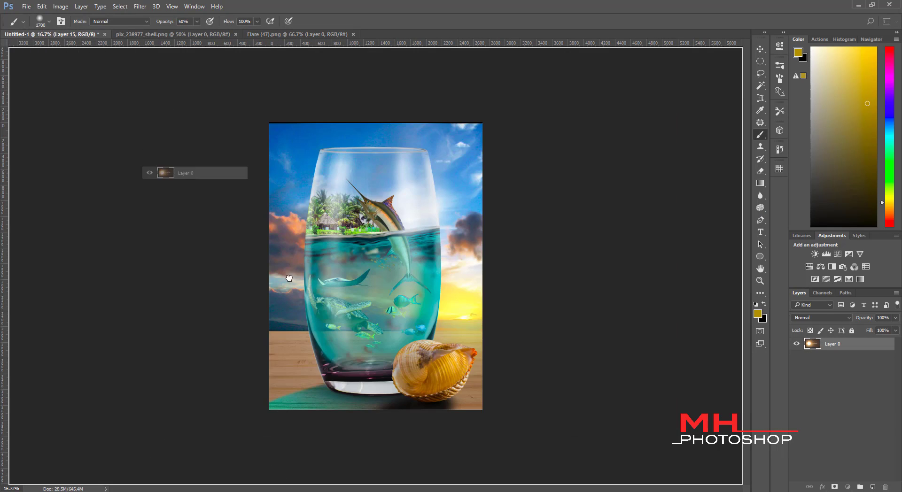
drag(44, 36, 146, 173)
key(v)
drag(393, 275, 509, 305)
key(ctrl+t)
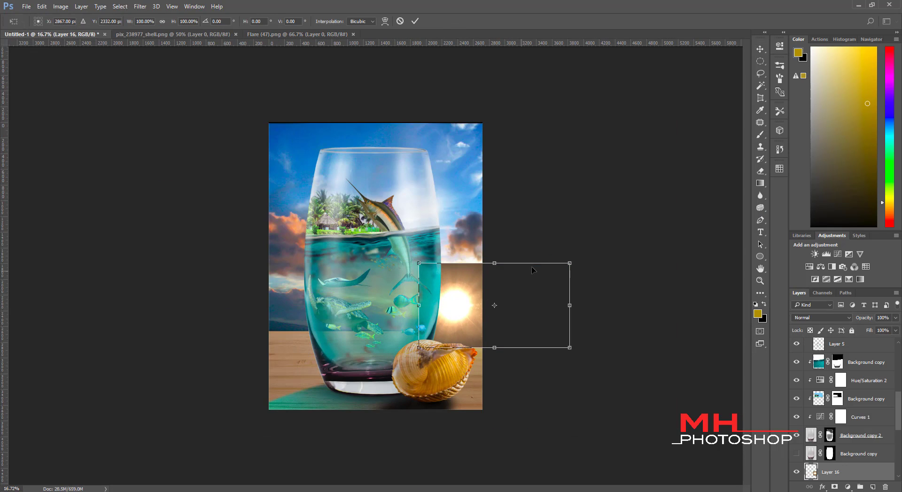
drag(570, 262, 747, 196)
drag(559, 273, 579, 277)
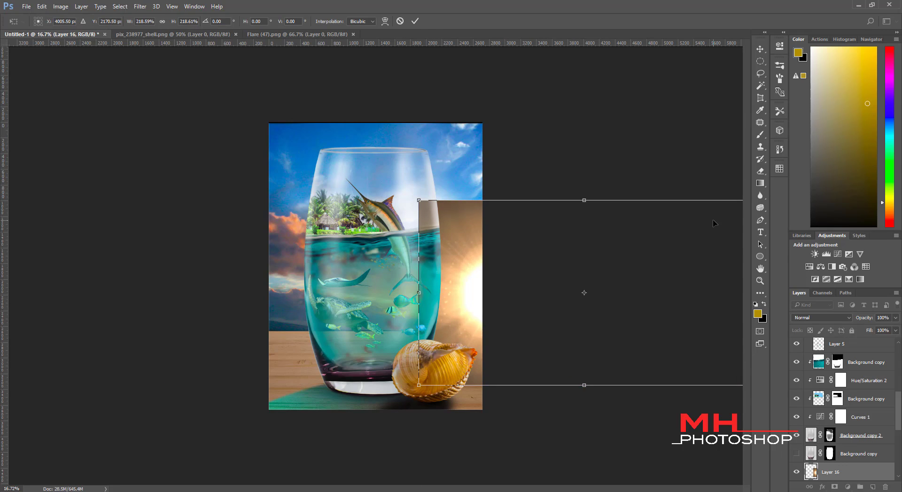
key(Return)
- Set the flare layer to Screen and enlarge it to about 147% across the glass's right side
click(821, 318)
click(796, 383)
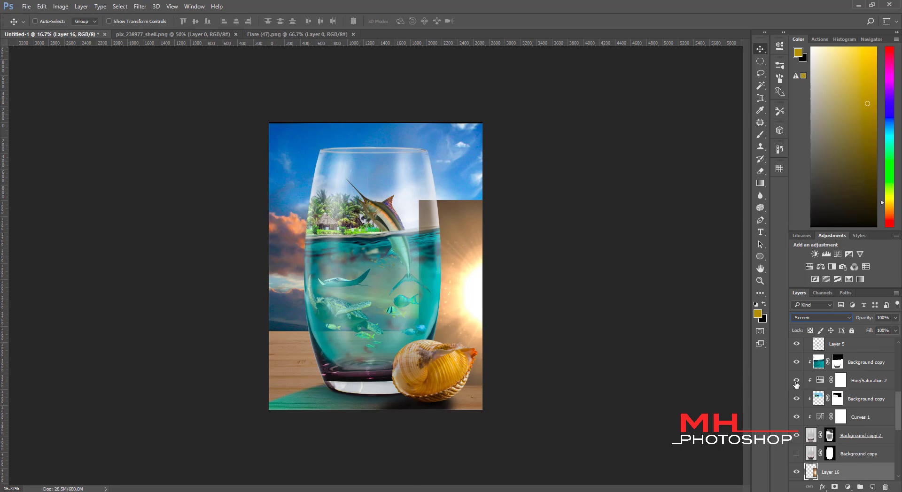
drag(450, 311, 472, 323)
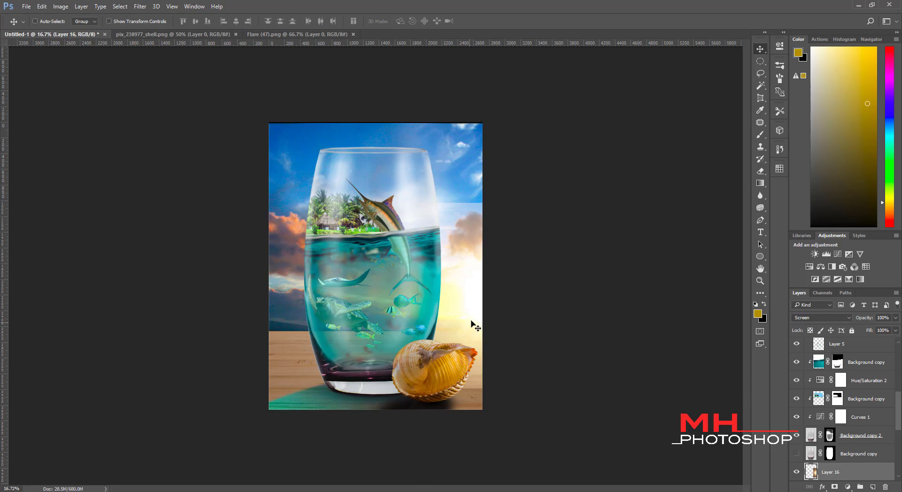
key(ctrl+t)
drag(417, 203, 261, 117)
drag(454, 231, 585, 280)
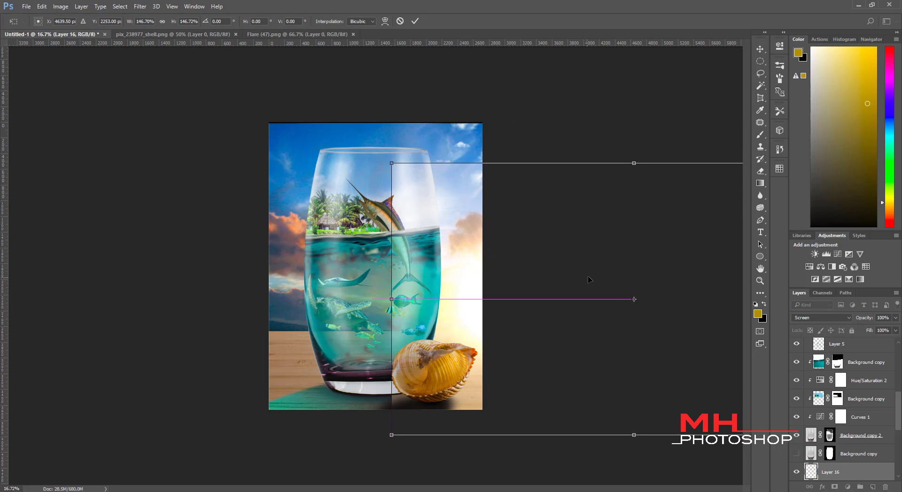
key(Return)
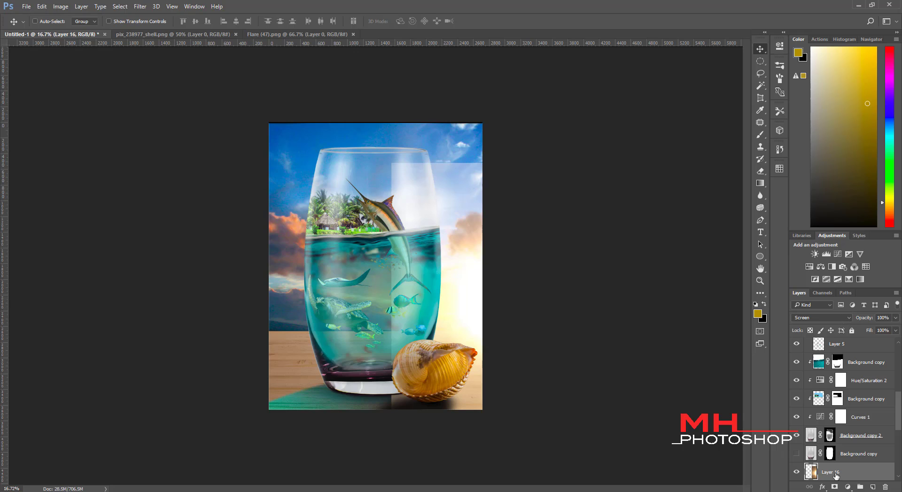
- Mask Layer 16 and paint out the flare's hard edges in black with a soft brush
click(835, 486)
key(b)
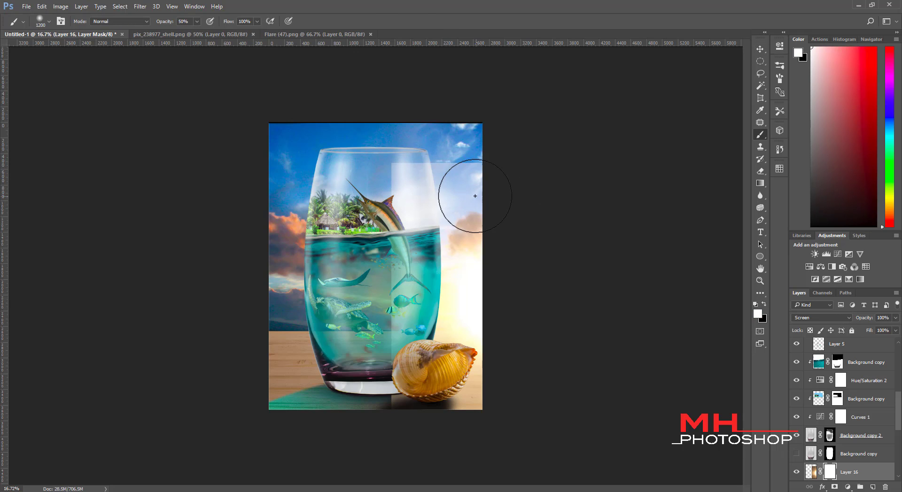
key(x)
drag(460, 169, 383, 202)
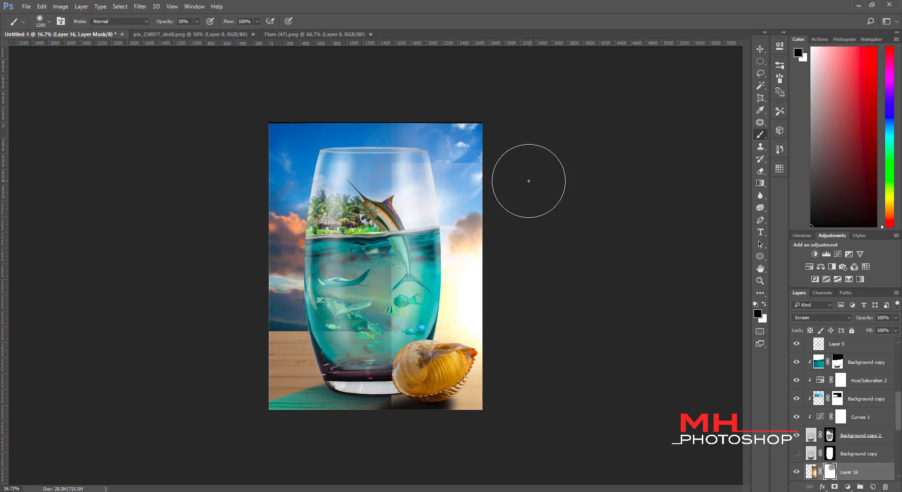
drag(480, 181, 433, 170)
key(bracketleft)
key(bracketleft)
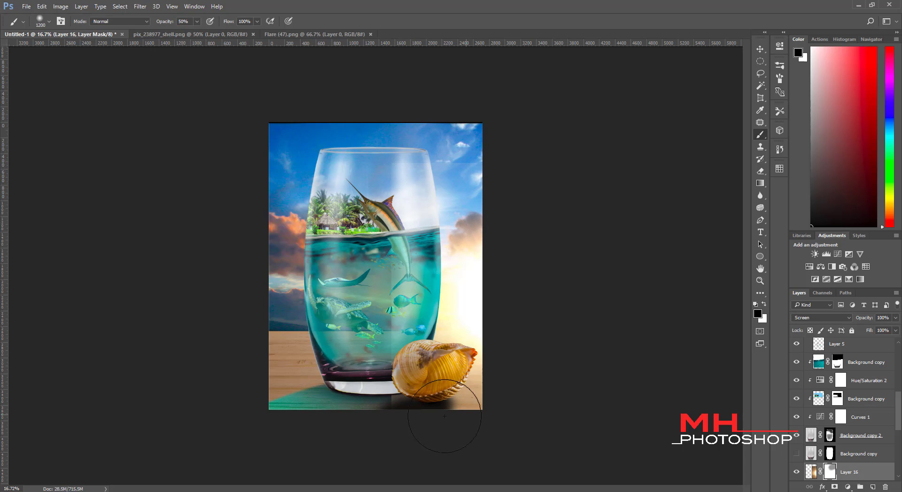
key(bracketleft)
key(bracketleft)
key(bracketleft)
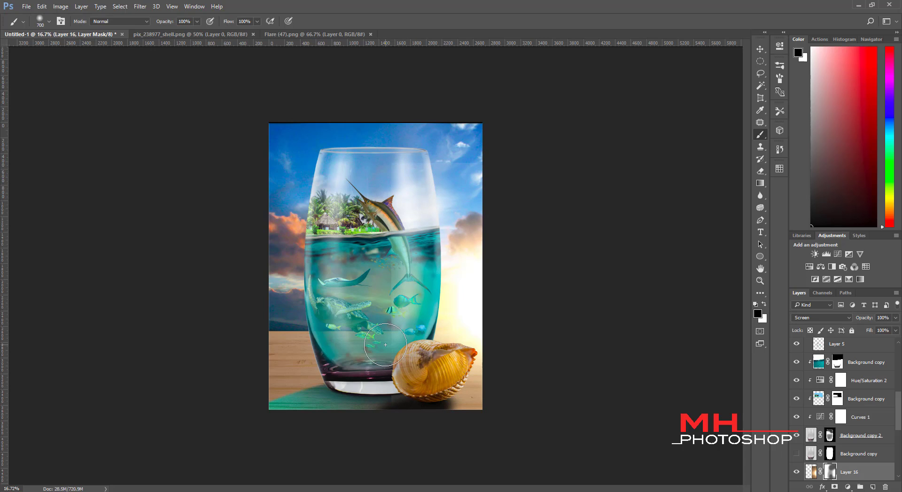
mouse_move(463, 221)
mouse_down()
mouse_move(436, 235)
mouse_move(479, 233)
mouse_up()
key(bracketright)
key(bracketright)
key(bracketright)
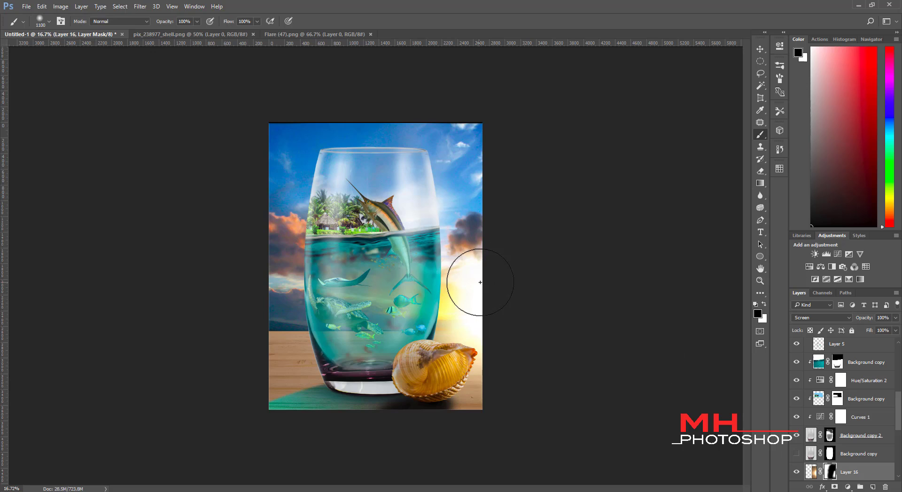
- Toggle Layer 16, Group 3 and Group 2 visibility to compare, expanding Group 2
drag(894, 417, 896, 432)
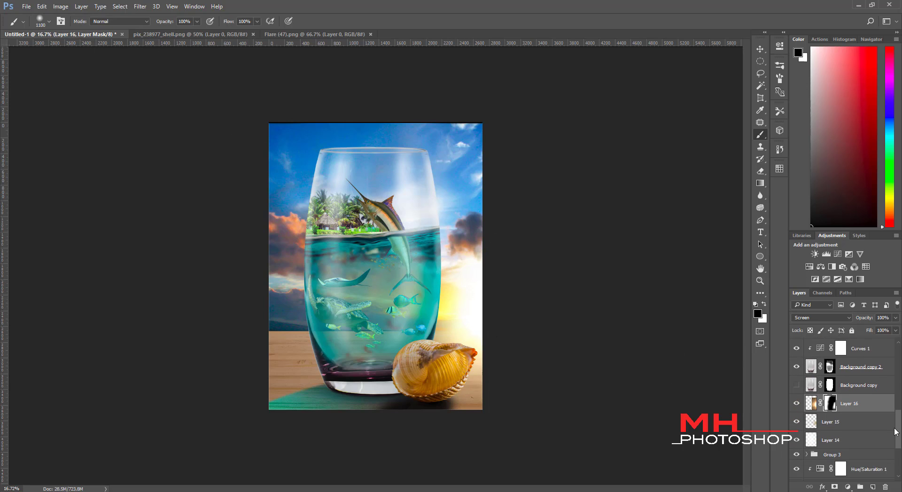
scroll(831, 432, down, 1)
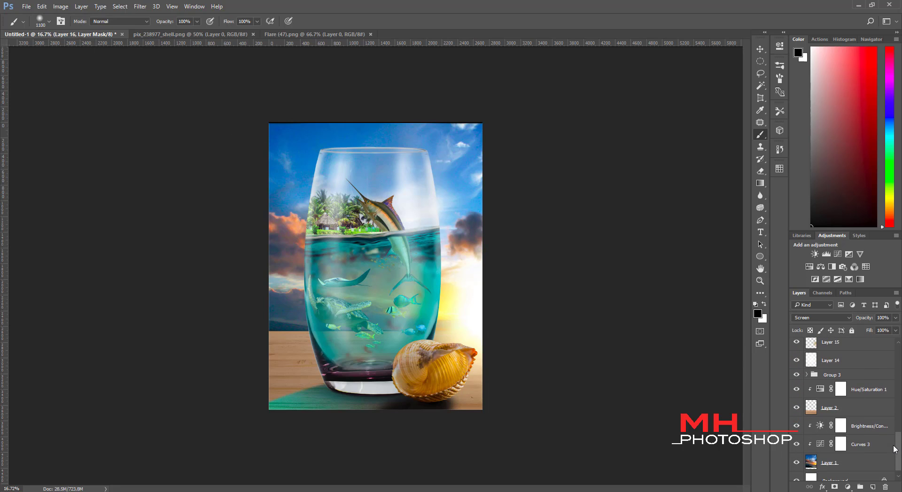
scroll(822, 411, up, 1)
click(796, 390)
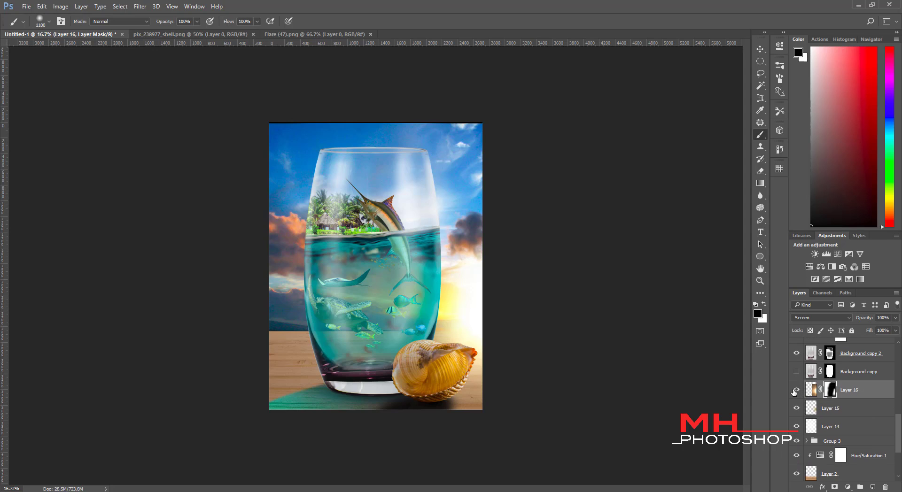
mouse_move(899, 434)
mouse_down()
mouse_move(899, 416)
mouse_move(895, 437)
mouse_up()
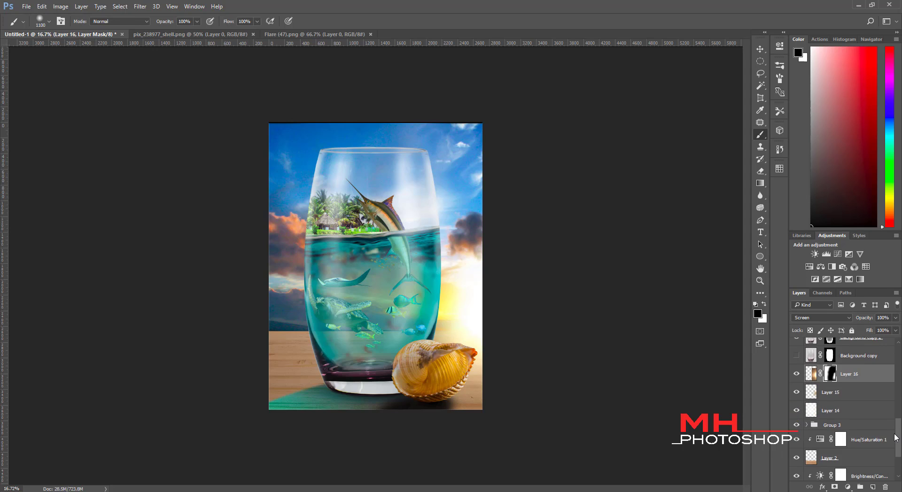
click(797, 426)
drag(899, 437, 899, 376)
click(796, 380)
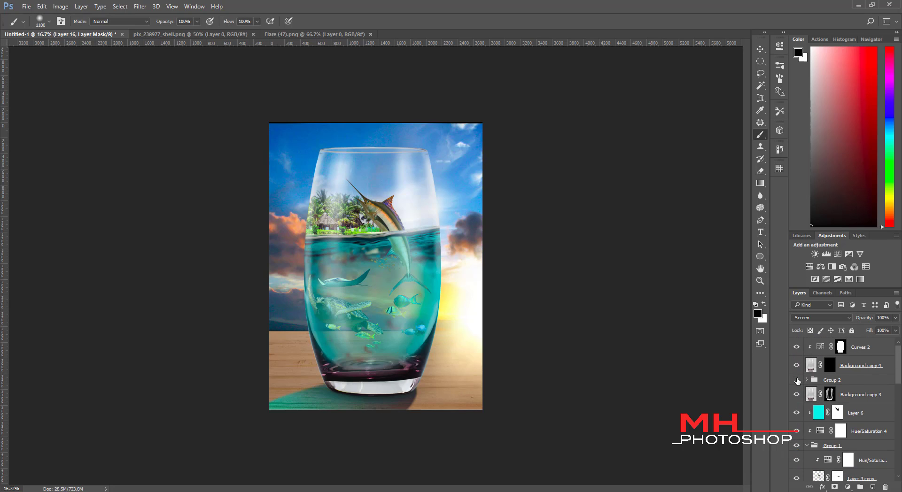
click(806, 380)
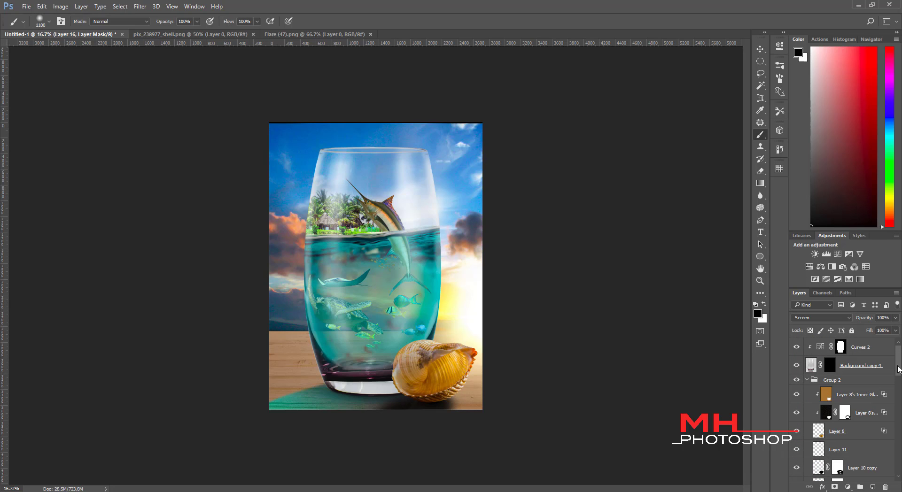
mouse_move(899, 370)
mouse_down()
mouse_move(897, 385)
mouse_move(896, 373)
mouse_up()
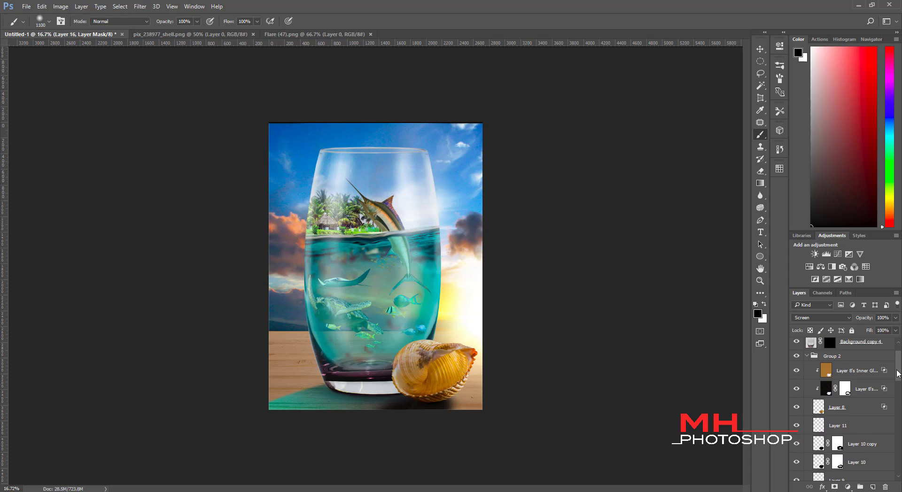
- Add a Color Dodge layer in Group 2 and lower brush opacity and flow to 85%
click(854, 373)
click(835, 314)
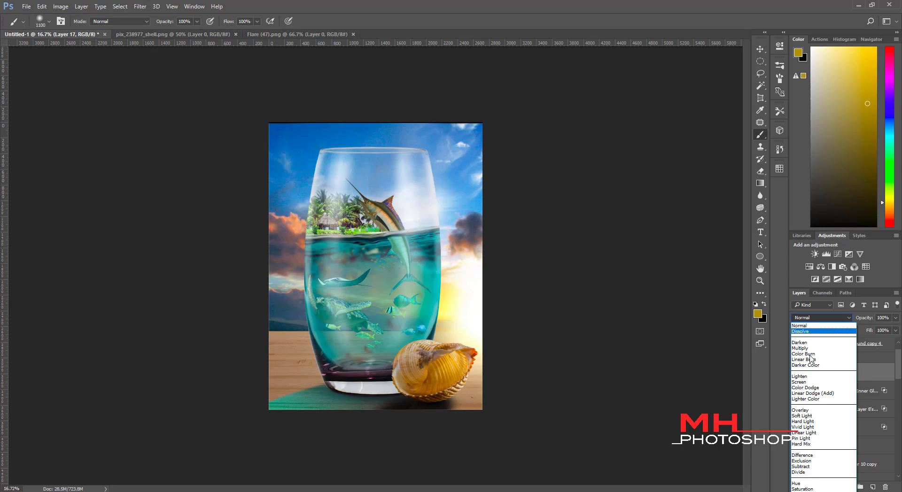
click(815, 355)
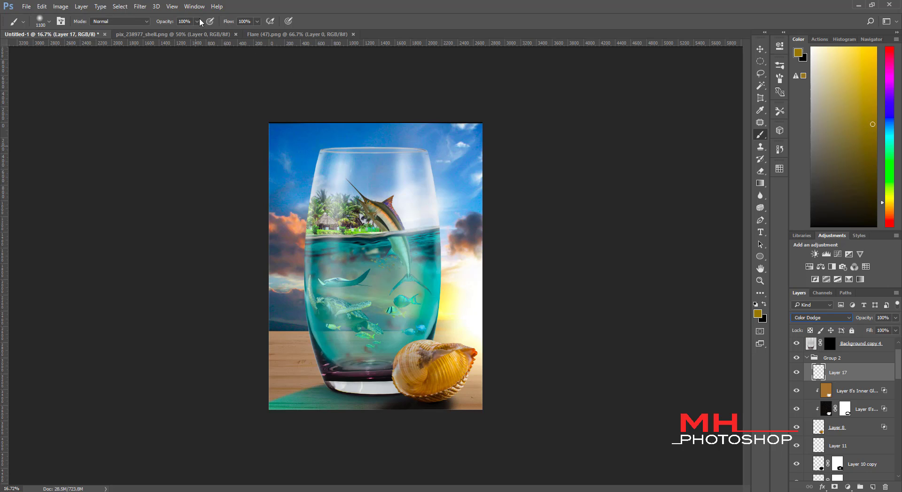
drag(196, 21, 182, 33)
drag(257, 25, 249, 33)
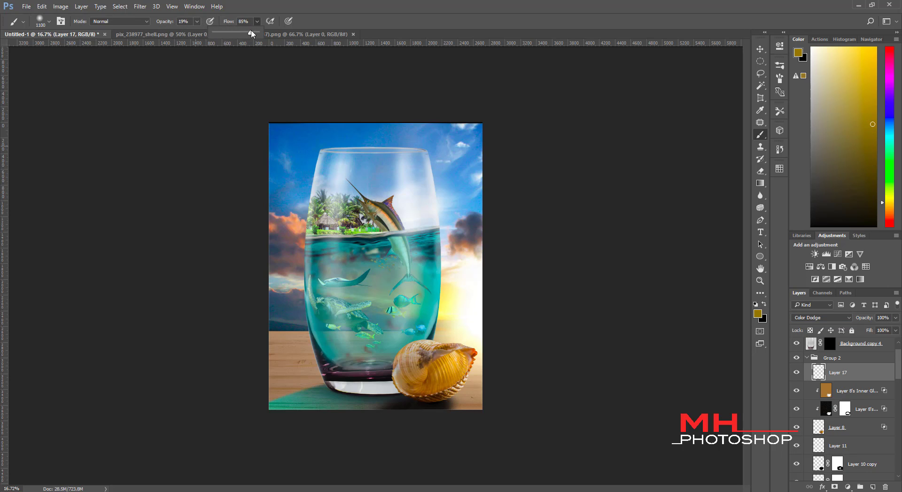
key(bracketleft)
key(bracketleft)
- Paint a golden glow inside the shell's selection and set the layer to 73% opacity
ctrl+click(819, 431)
key(bracketleft)
key(bracketleft)
key(bracketleft)
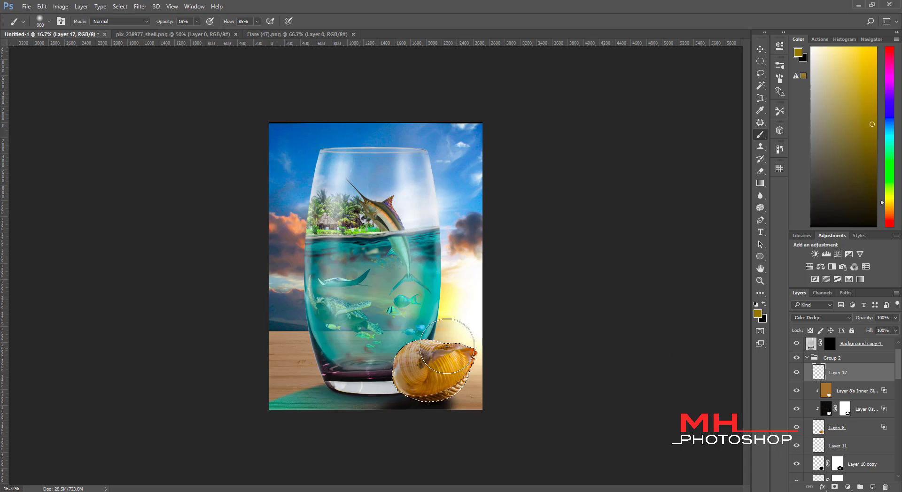
mouse_move(414, 367)
mouse_down()
mouse_move(435, 338)
mouse_move(446, 366)
mouse_move(459, 352)
mouse_move(435, 410)
mouse_move(463, 379)
mouse_move(459, 338)
mouse_move(483, 393)
mouse_move(447, 342)
mouse_move(434, 341)
mouse_up()
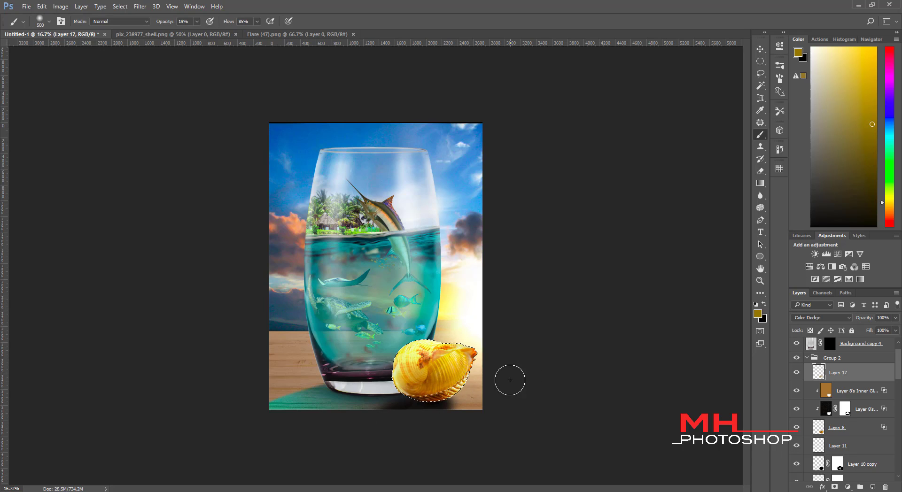
click(896, 318)
drag(895, 329, 884, 330)
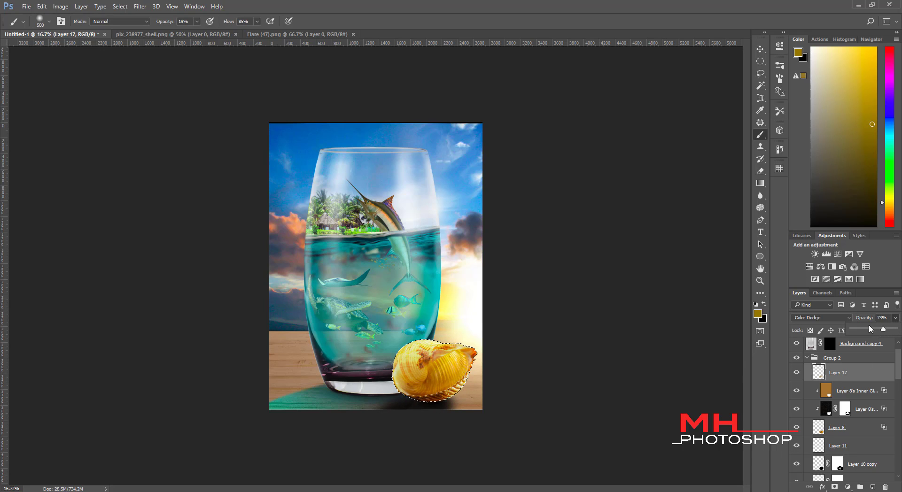
key(ctrl+d)
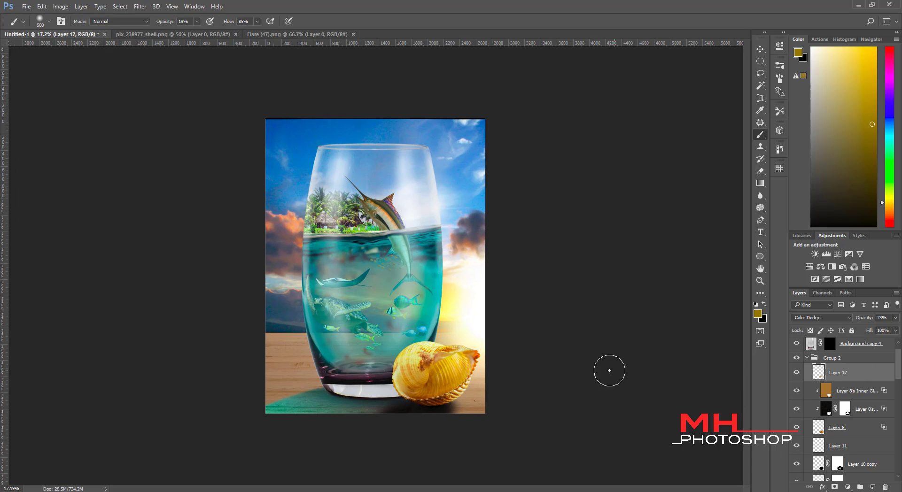
- Brighten the shell's centre with broad yellow glow strokes, resizing the brush between 200 and 1100
mouse_move(457, 362)
mouse_down()
mouse_move(463, 371)
mouse_move(439, 386)
mouse_up()
key(bracketleft)
key(bracketleft)
key(bracketleft)
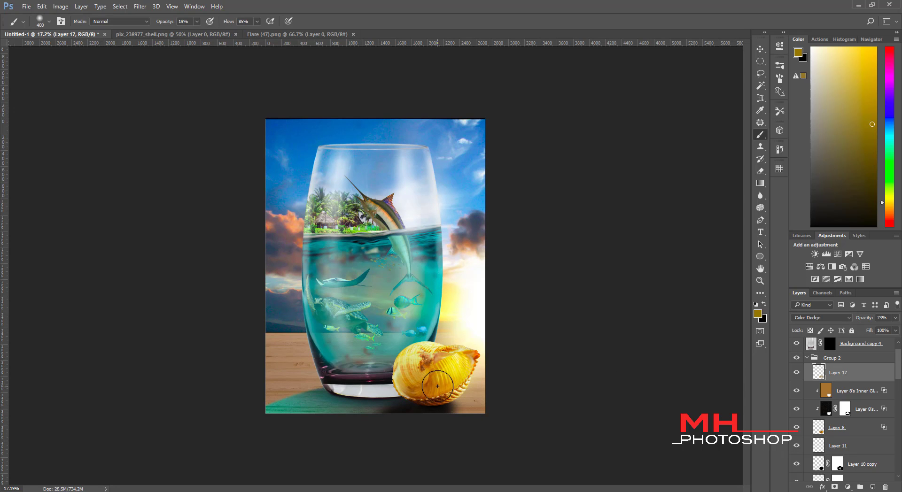
key(bracketright)
key(bracketright)
key(bracketright)
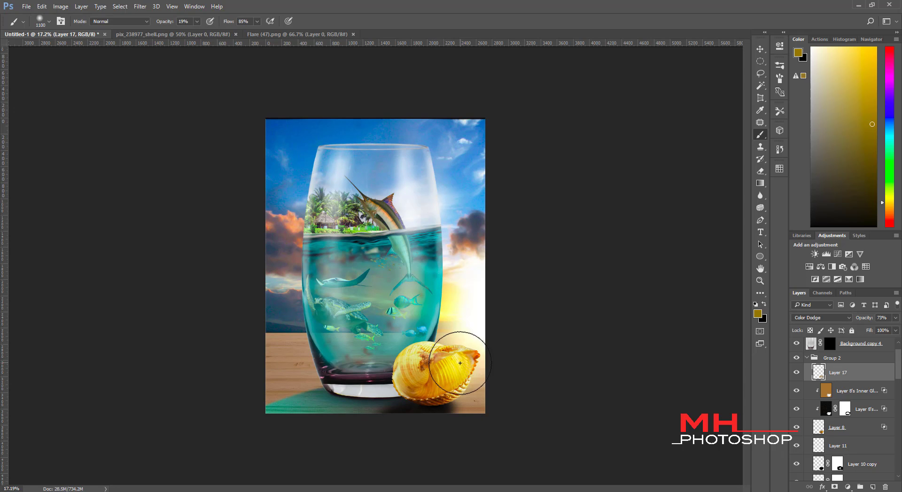
drag(435, 347, 442, 350)
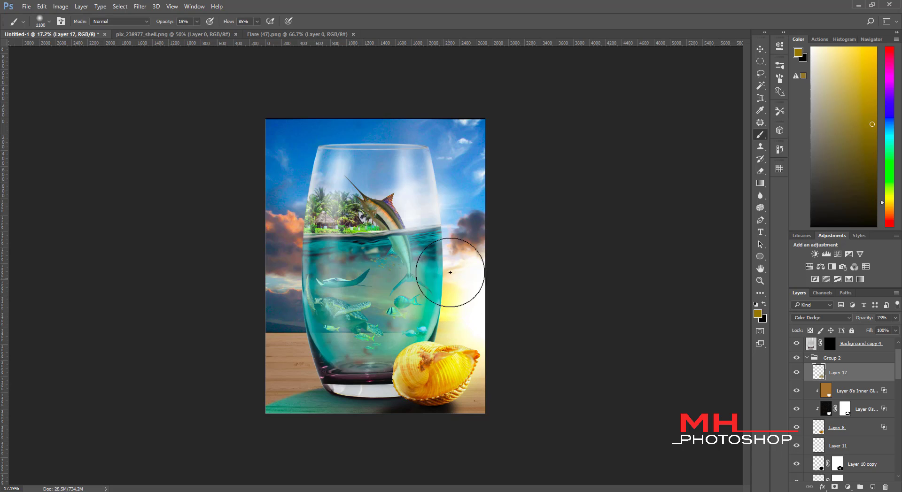
scroll(899, 366, down, 1)
scroll(900, 366, down, 1)
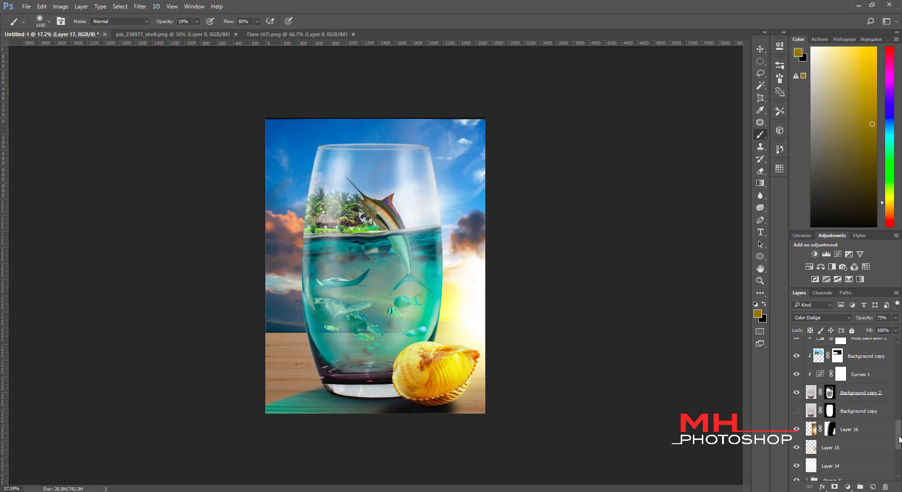
scroll(900, 366, down, 1)
scroll(900, 365, down, 1)
scroll(878, 353, up, 4)
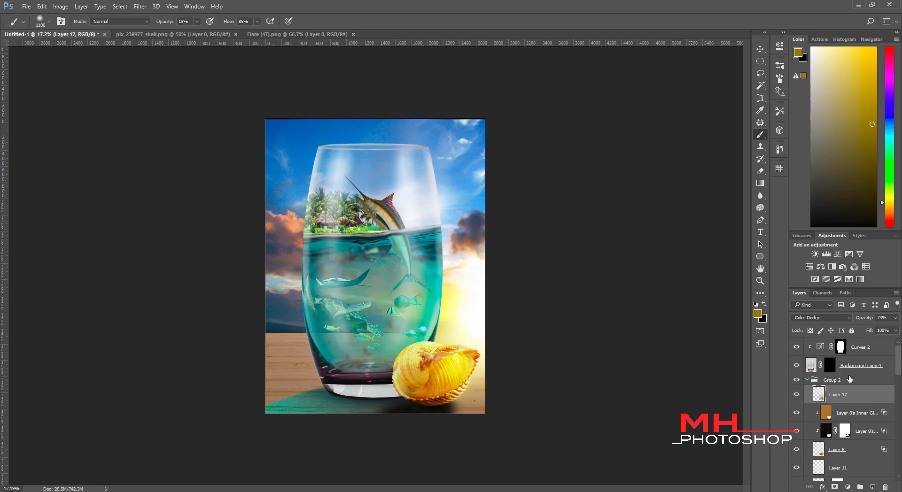
- Load the glass outline as a selection and add Layer 19 above Group 2
key(ctrl+shift+alt+n)
double_click(829, 366)
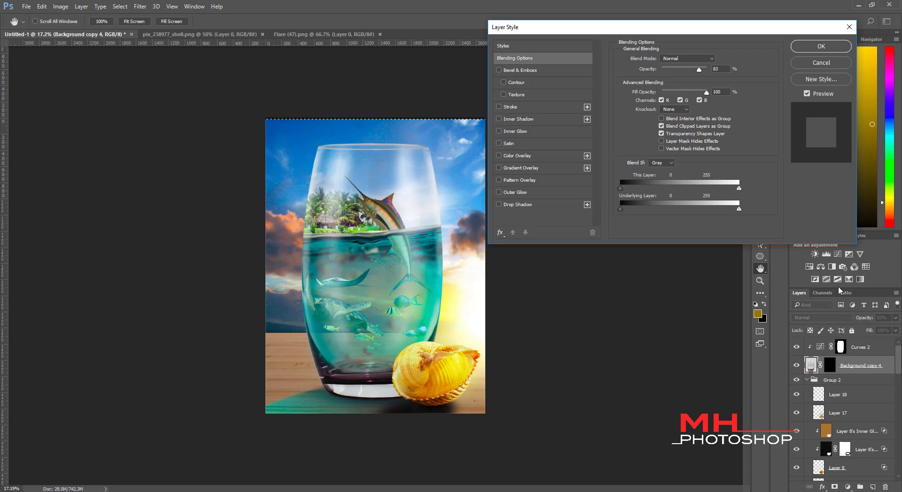
key(Escape)
ctrl+click(828, 363)
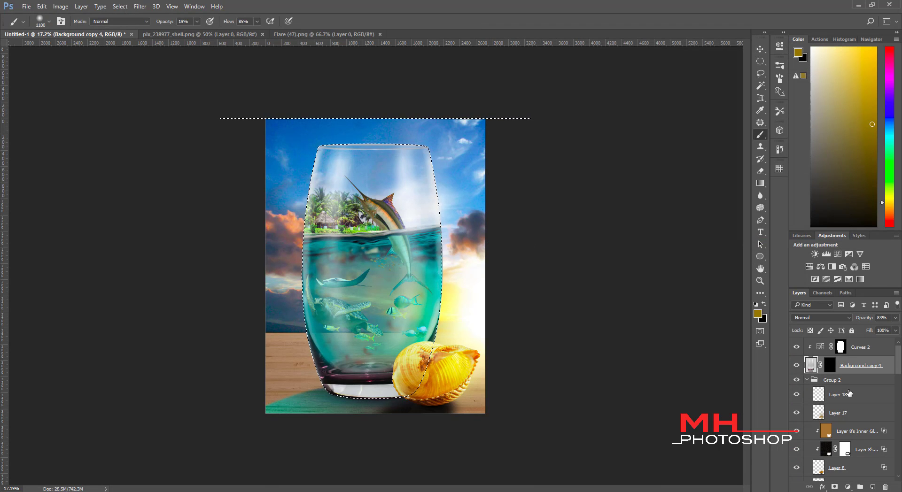
click(833, 380)
key(ctrl+shift+alt+n)
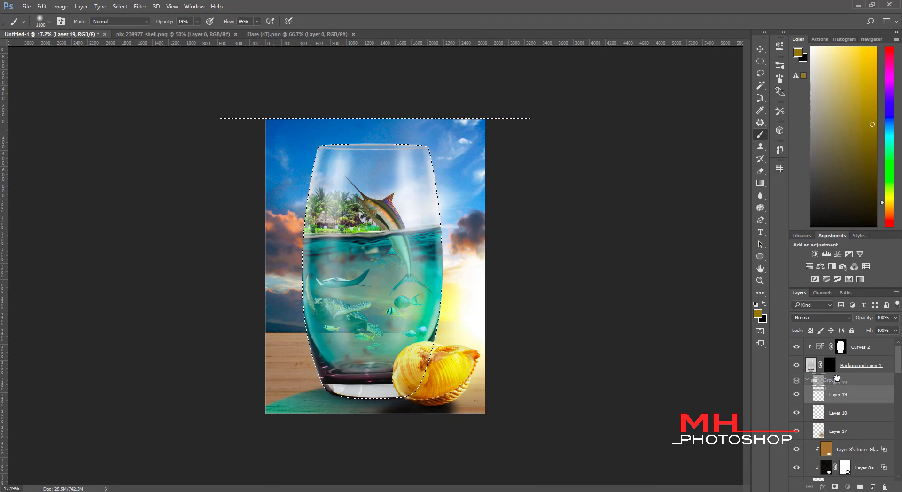
drag(838, 395, 834, 378)
click(831, 407)
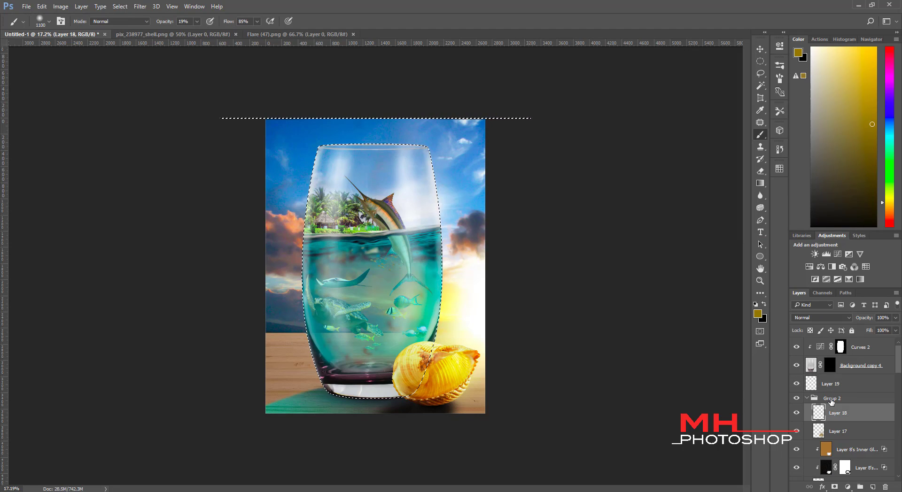
key(alt+bracketright)
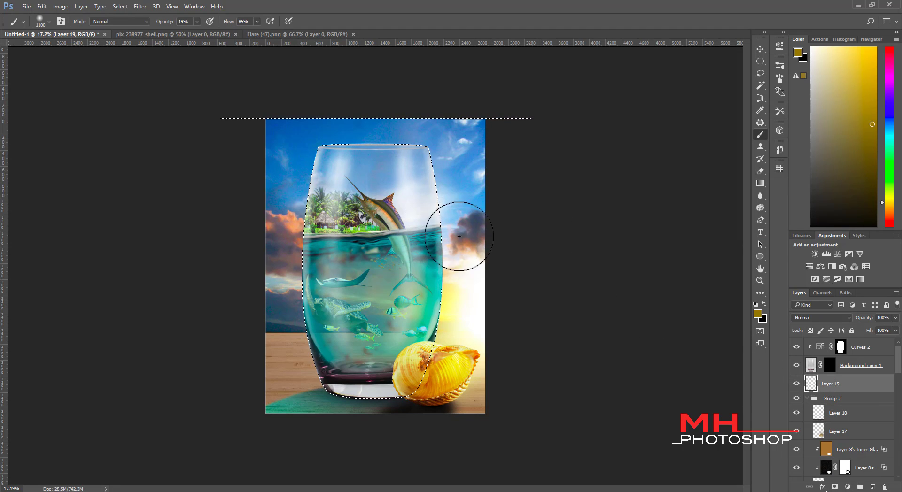
- Set Layer 19 to Color Dodge at 75% opacity with a 600 brush, then deselect
click(810, 317)
click(813, 388)
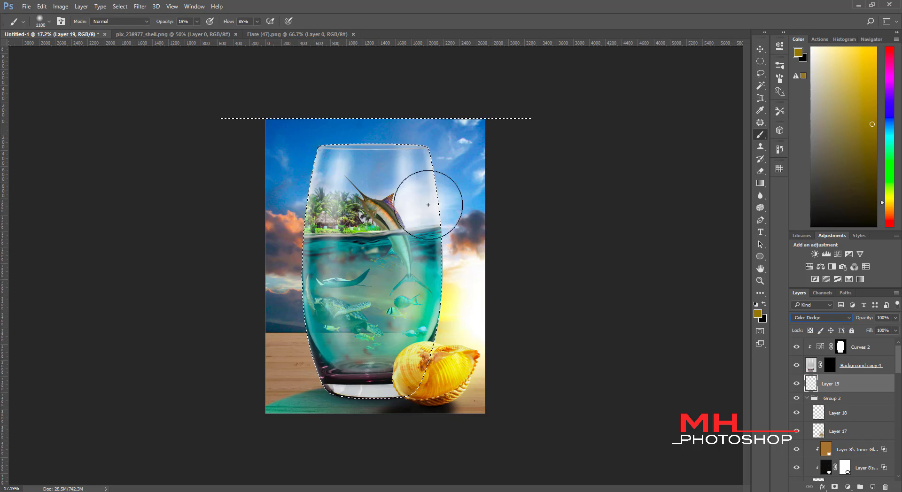
key(bracketleft)
key(bracketleft)
key(bracketleft)
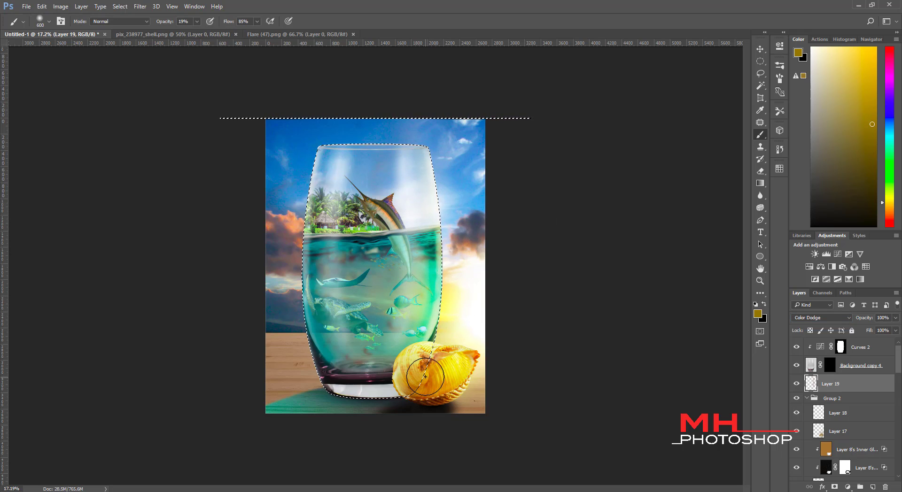
click(895, 318)
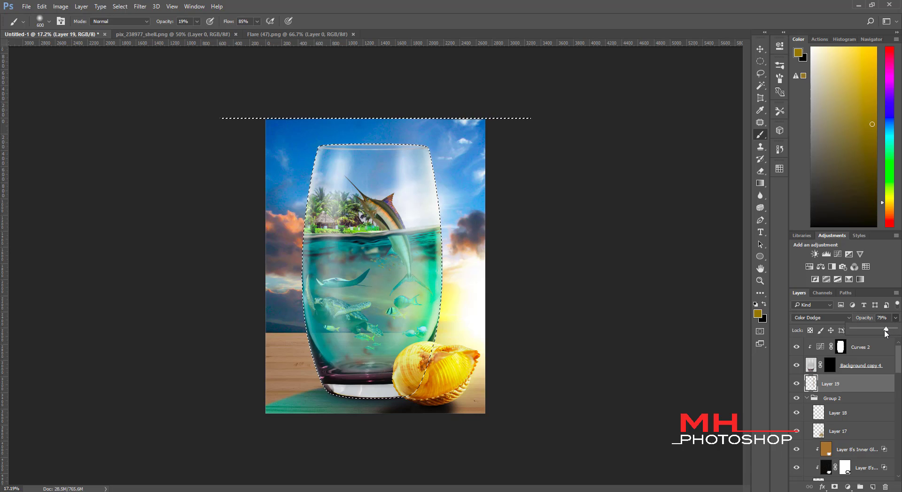
drag(895, 324, 882, 328)
key(ctrl+d)
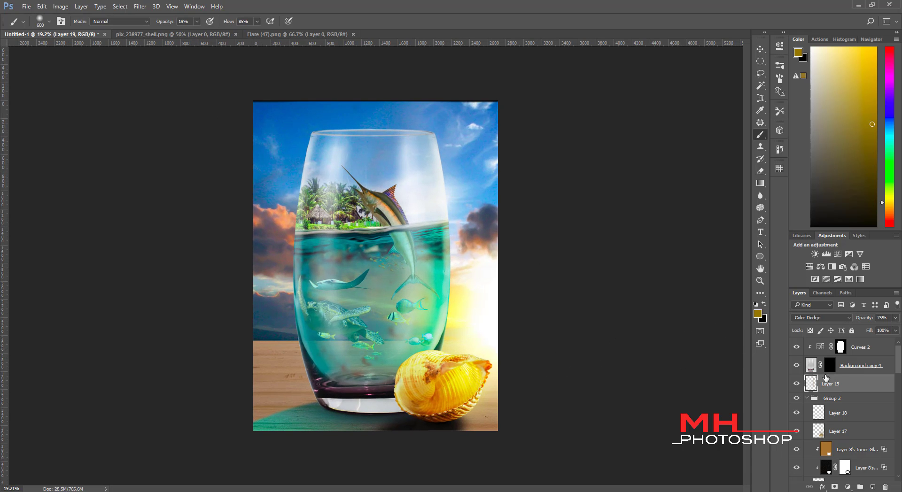
- Delete the leftover empty Layer 18
click(838, 412)
key(Delete)
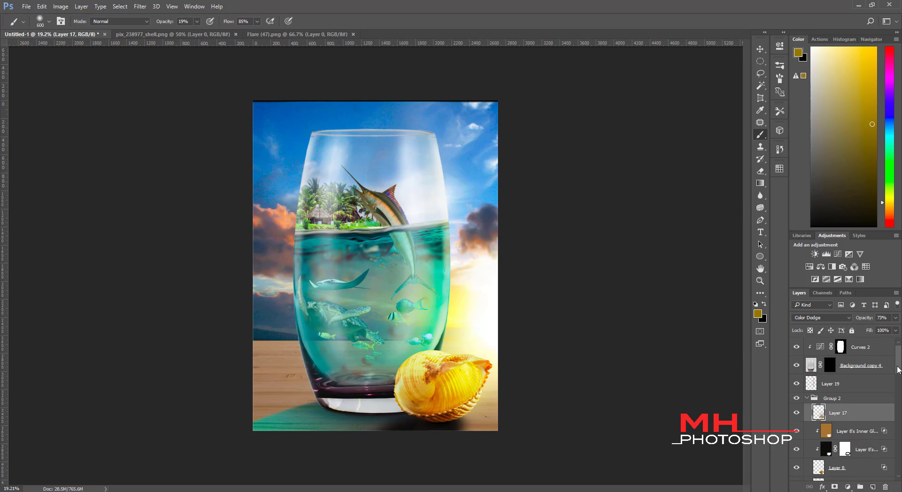
drag(898, 370, 898, 387)
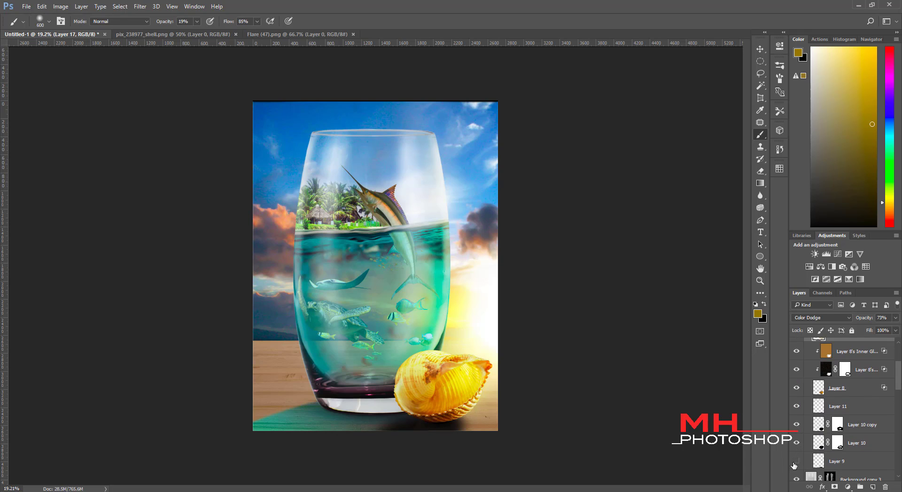
- Show Layer 9 and lower its opacity to 73%
click(796, 461)
click(841, 461)
click(895, 317)
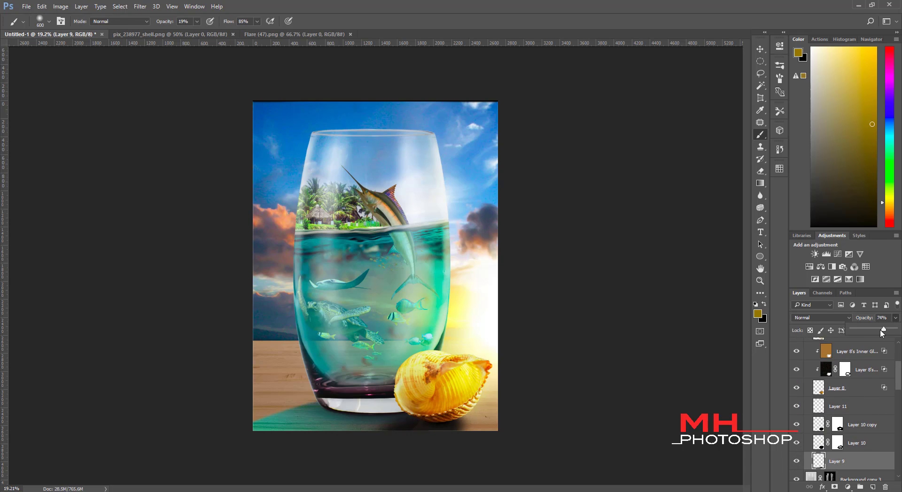
drag(882, 333, 885, 332)
scroll(885, 390, down, 2)
scroll(874, 389, down, 3)
- Add a new Layer 20 positioned just below Layer 9
ctrl+click(871, 488)
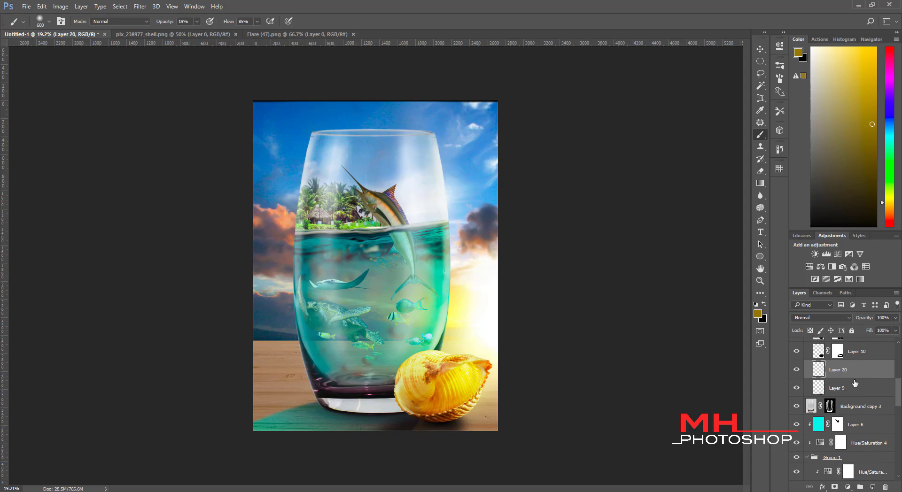
key(bracketleft)
key(bracketleft)
key(bracketleft)
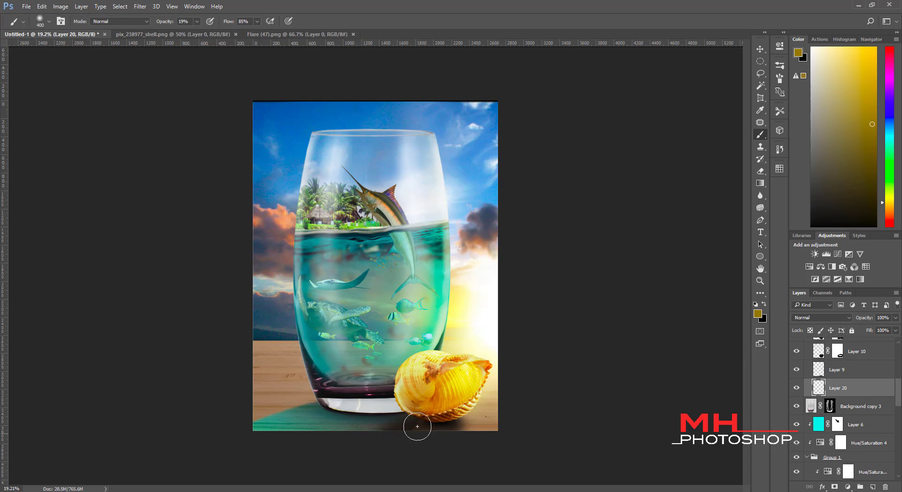
alt+scroll(413, 425, up, 3)
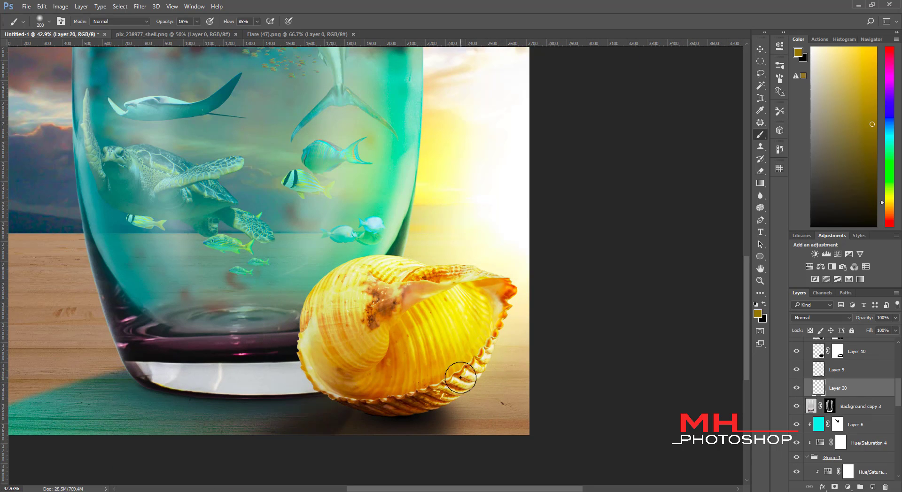
key(ctrl+bracketright)
key(ctrl+bracketleft)
- Choose a soft round brush, set Layer 20 to Color Dodge, and size the brush to 250
click(49, 21)
click(20, 111)
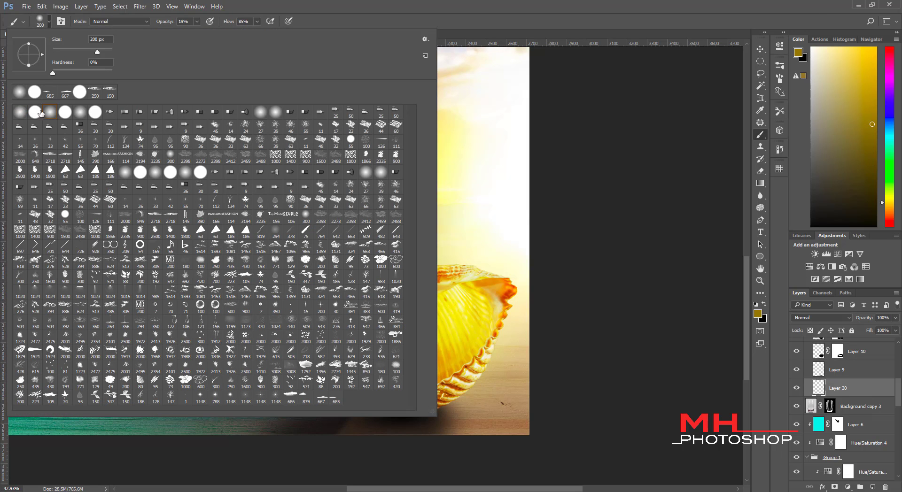
key(Return)
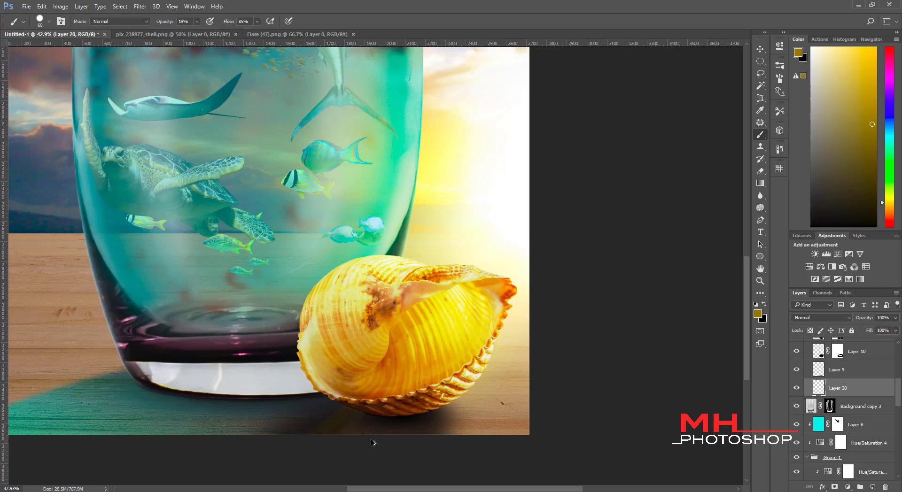
click(50, 21)
click(34, 92)
key(Return)
click(821, 318)
click(795, 389)
key(bracketright)
key(bracketright)
key(bracketright)
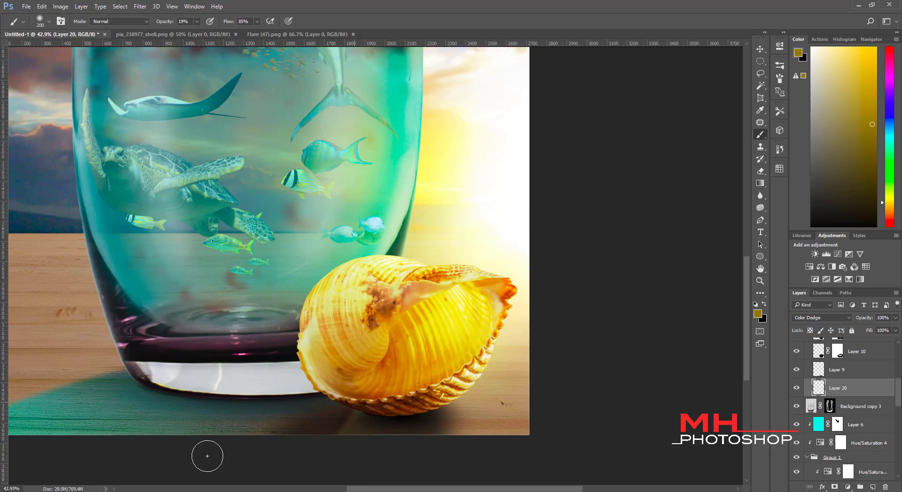
scroll(425, 398, down, 1)
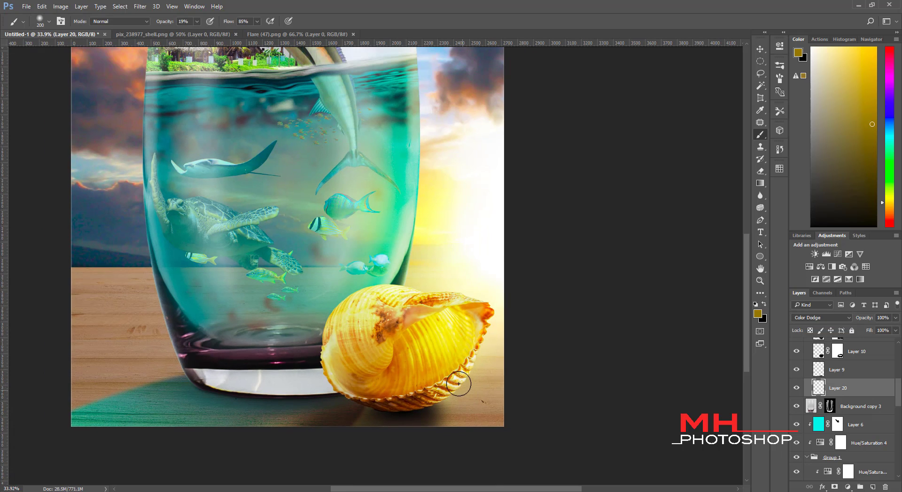
key(bracketright)
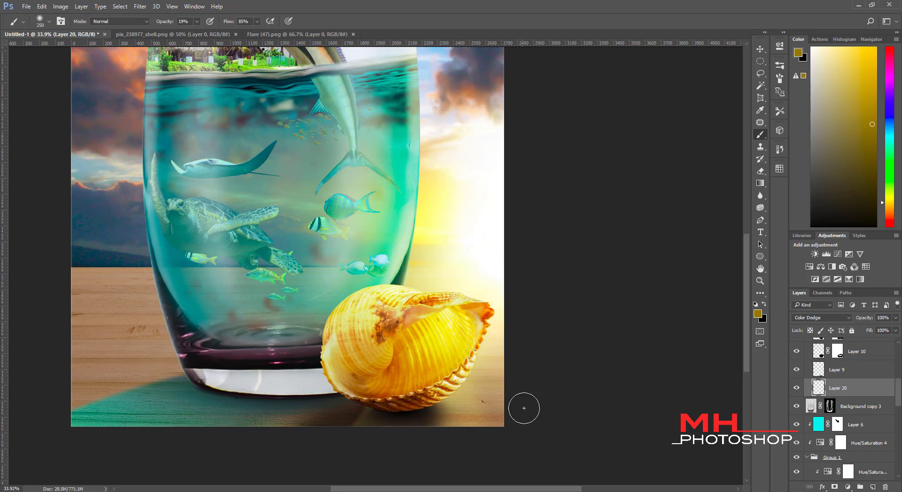
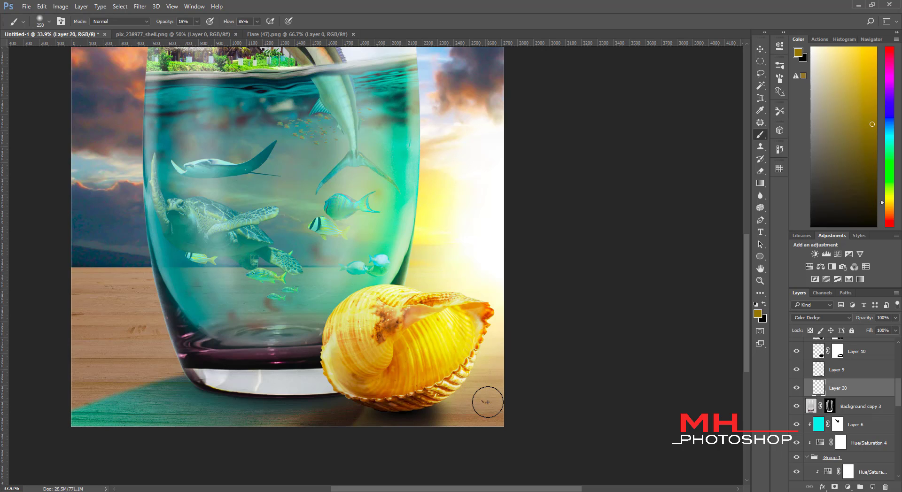
- Toggle the fish group off and on to compare, then select Hue/Saturation 3
scroll(337, 308, down, 3)
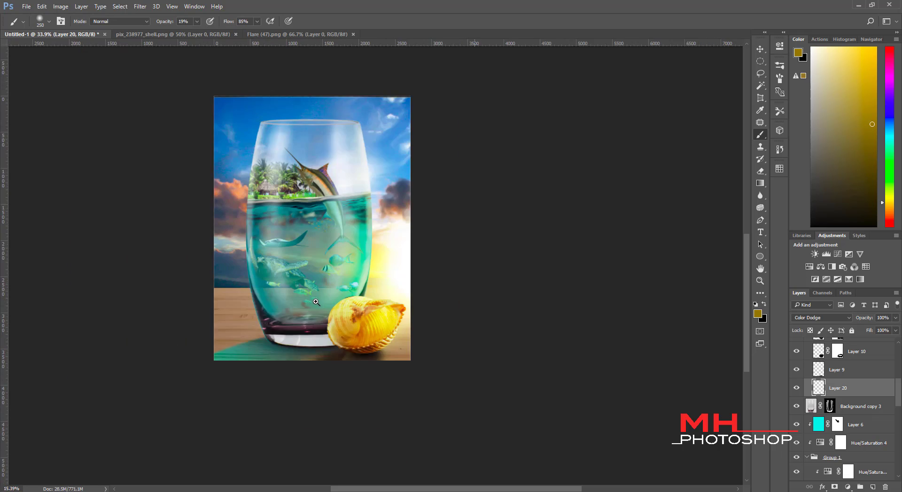
scroll(337, 308, up, 3)
scroll(564, 356, down, 3)
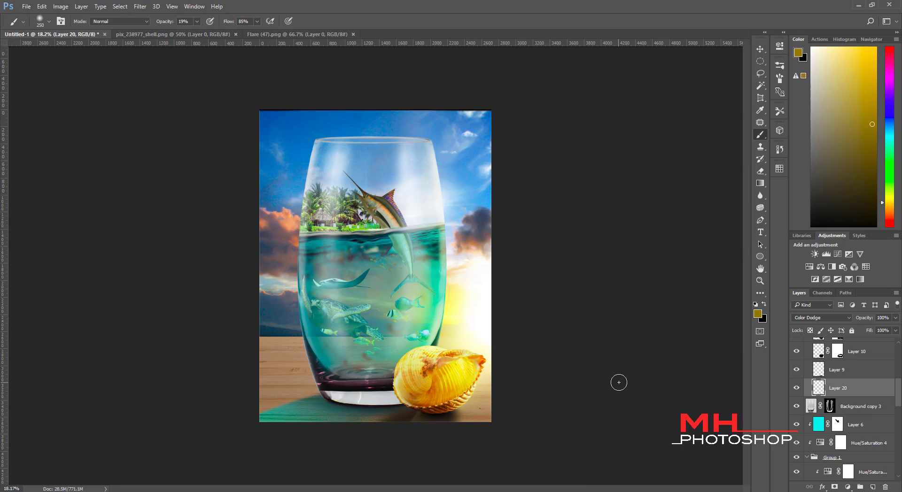
mouse_move(896, 393)
mouse_down()
mouse_move(898, 418)
mouse_move(898, 399)
mouse_up()
click(848, 385)
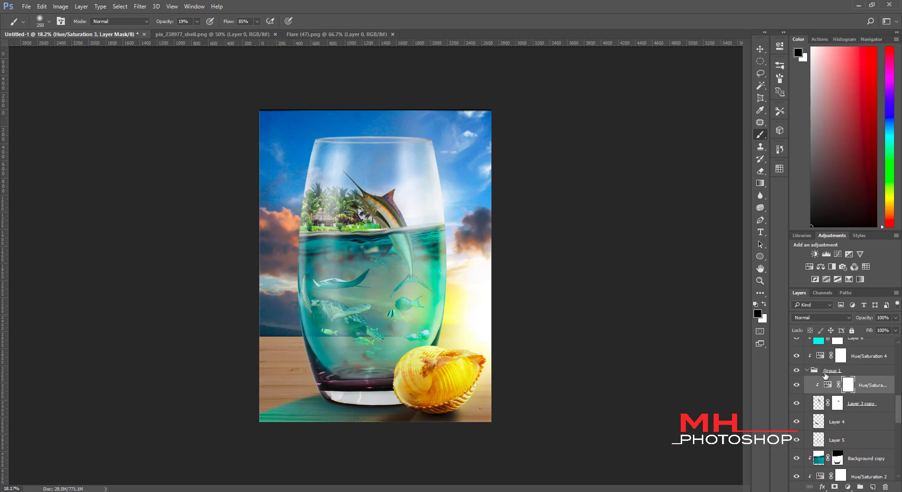
click(793, 373)
click(830, 372)
click(864, 389)
- Add a Curves 4 adjustment above Group 1 and raise its RGB curve slightly
click(837, 254)
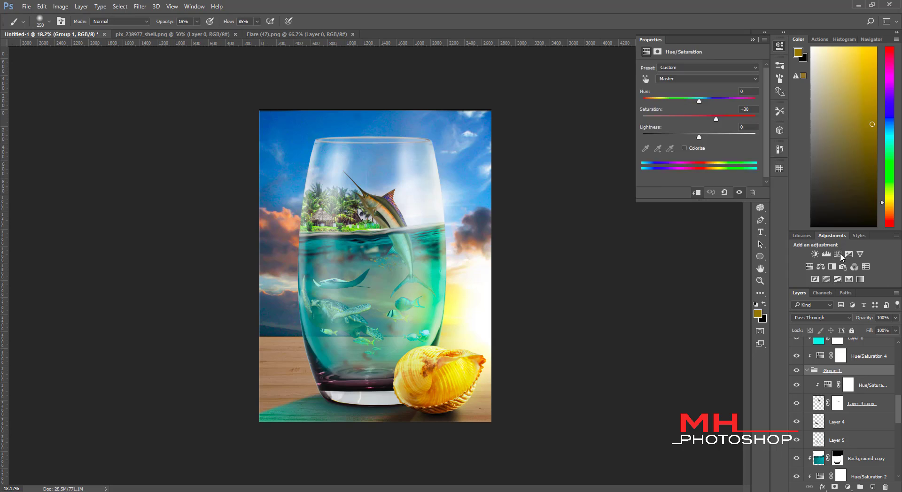
mouse_move(859, 385)
mouse_down()
mouse_move(861, 367)
mouse_move(844, 367)
mouse_up()
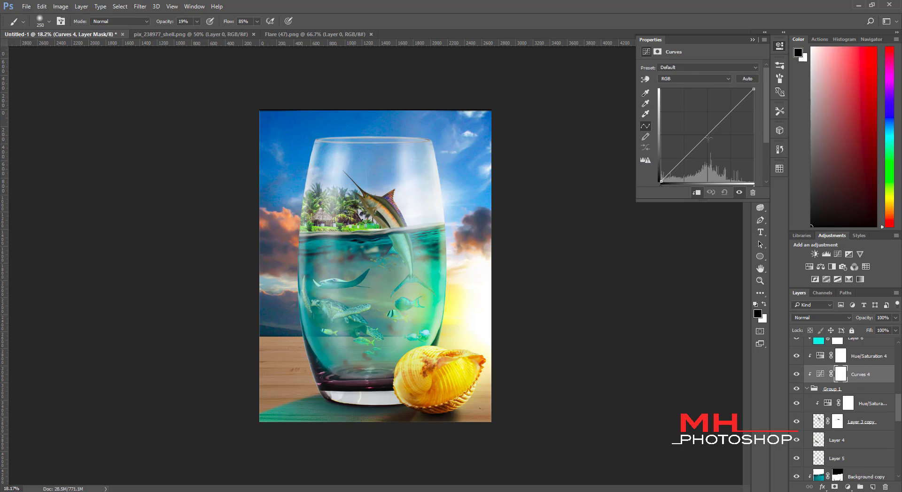
drag(708, 138, 717, 130)
click(751, 40)
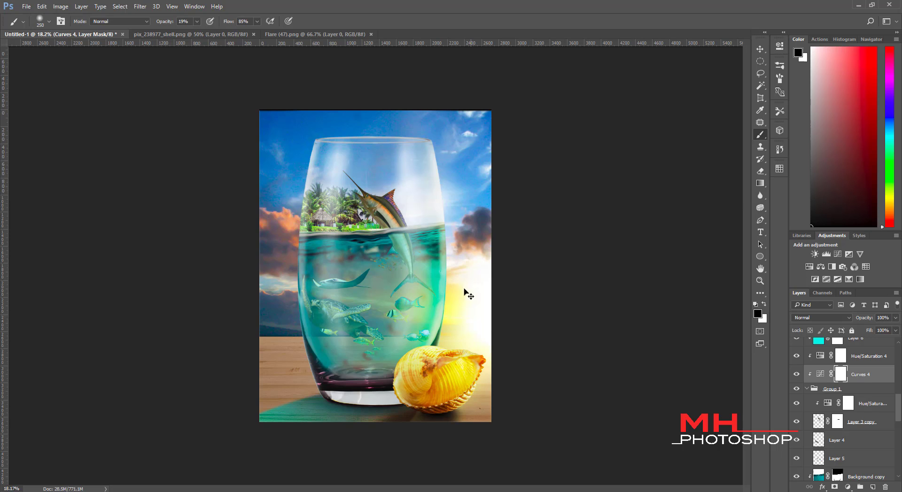
scroll(377, 227, up, 2)
scroll(377, 228, up, 2)
scroll(377, 228, right, 1)
- Add a new Layer 21 above Layer 4 in Color Dodge mode, clipped to Layer 4
click(829, 441)
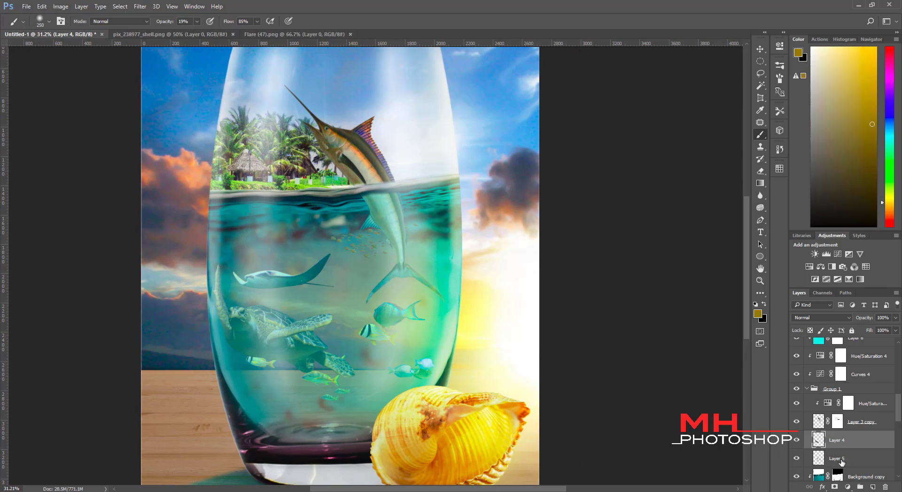
click(872, 487)
click(815, 318)
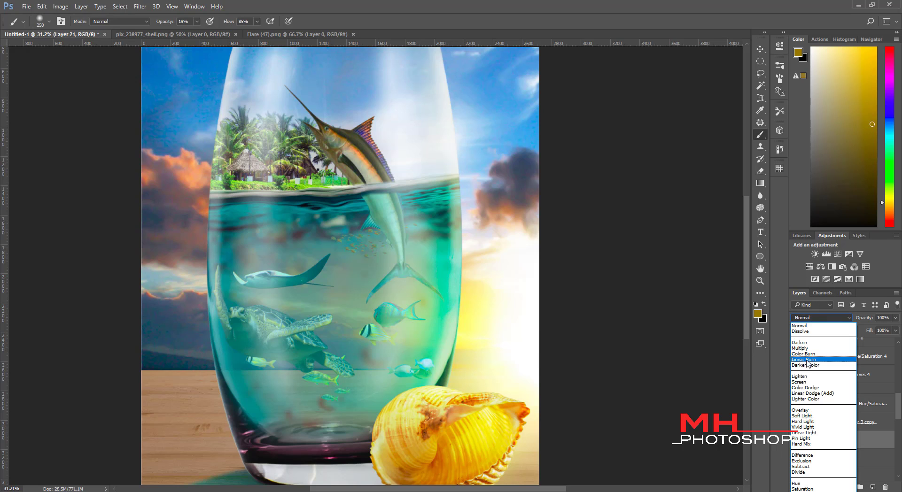
click(817, 400)
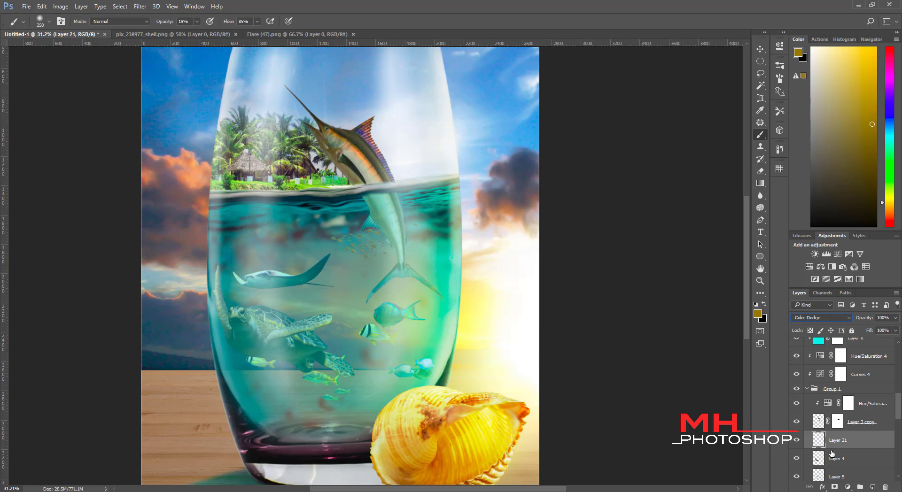
right_click(831, 441)
click(798, 193)
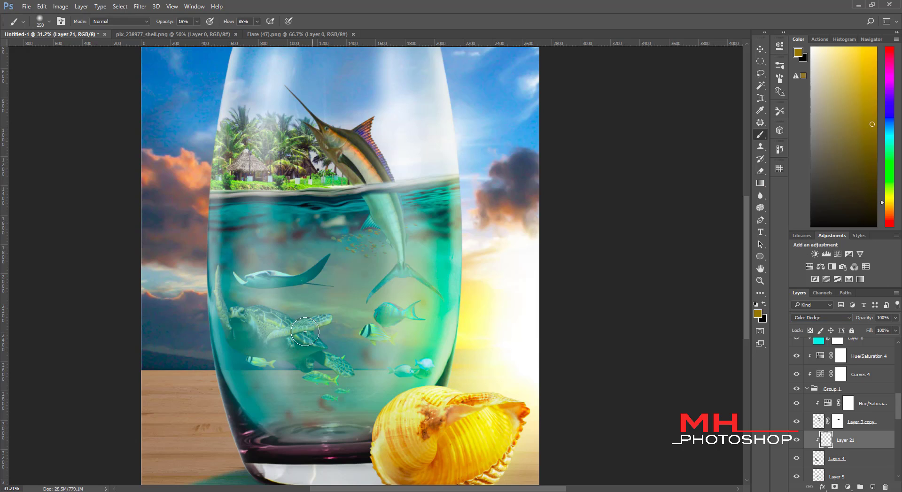
- Paint light dodge highlights onto the turtle with a smaller soft brush
alt+click(462, 294)
key(bracketleft)
key(bracketleft)
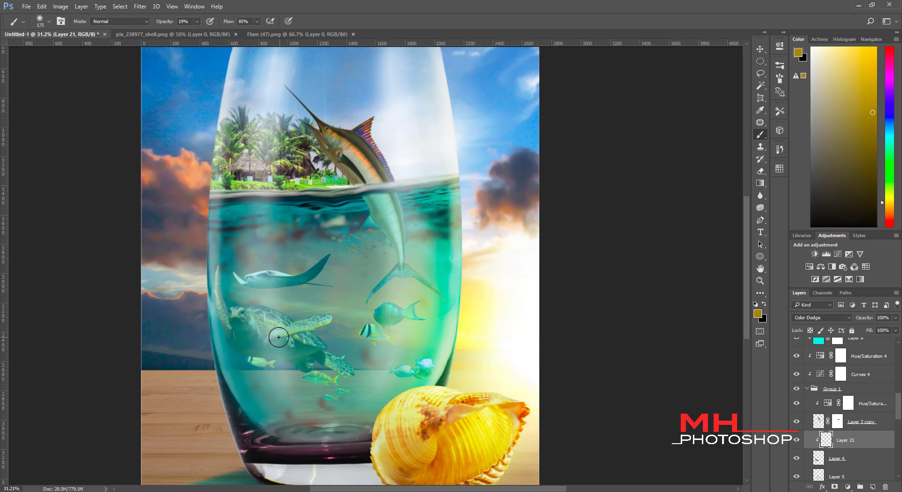
key(bracketleft)
key(bracketleft)
mouse_move(278, 337)
mouse_down()
mouse_move(231, 310)
mouse_move(232, 335)
mouse_up()
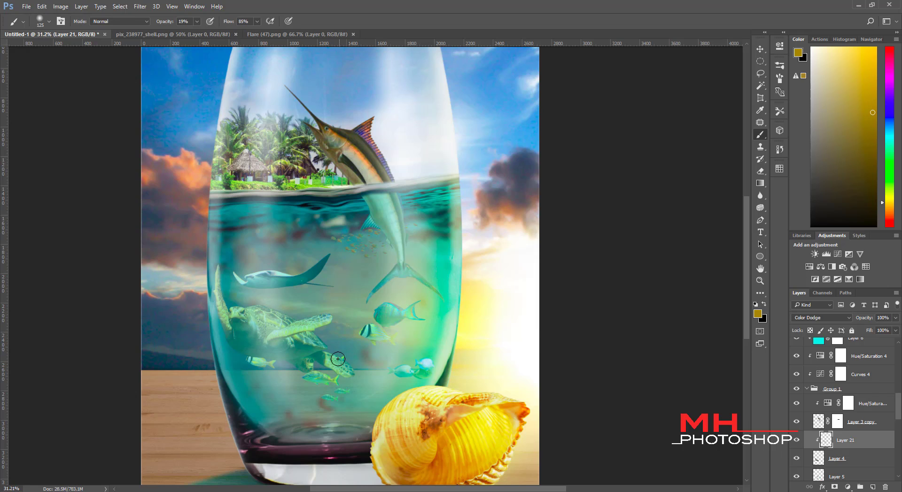
click(891, 205)
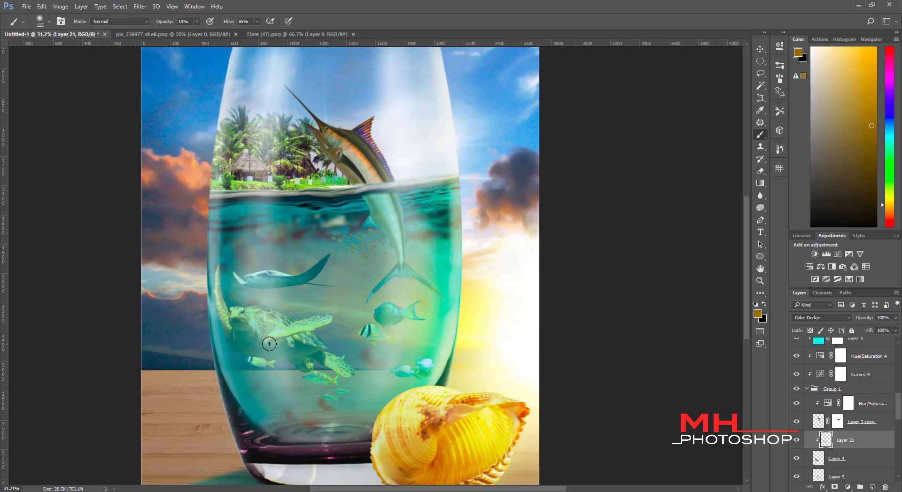
- Add a clipped Color Dodge Layer 22 above Layer 3 copy and enlarge the brush
click(795, 423)
click(796, 423)
click(818, 423)
key(ctrl+shift+alt+n)
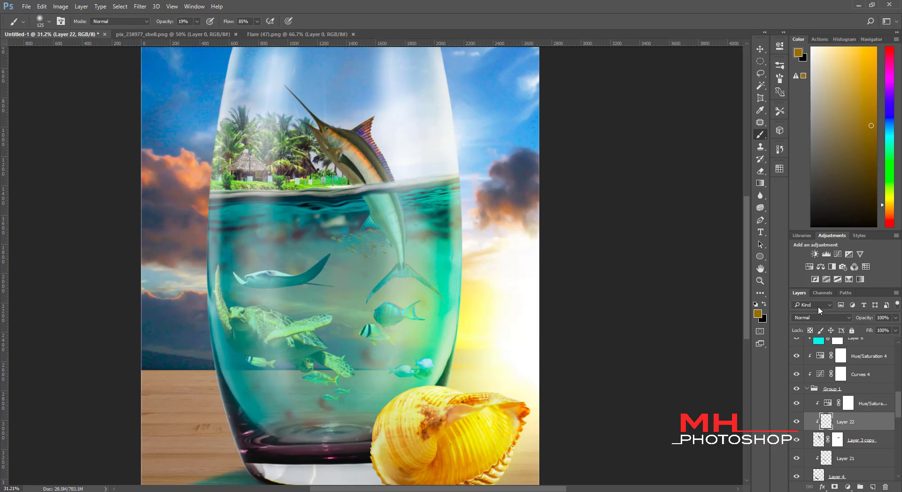
click(820, 317)
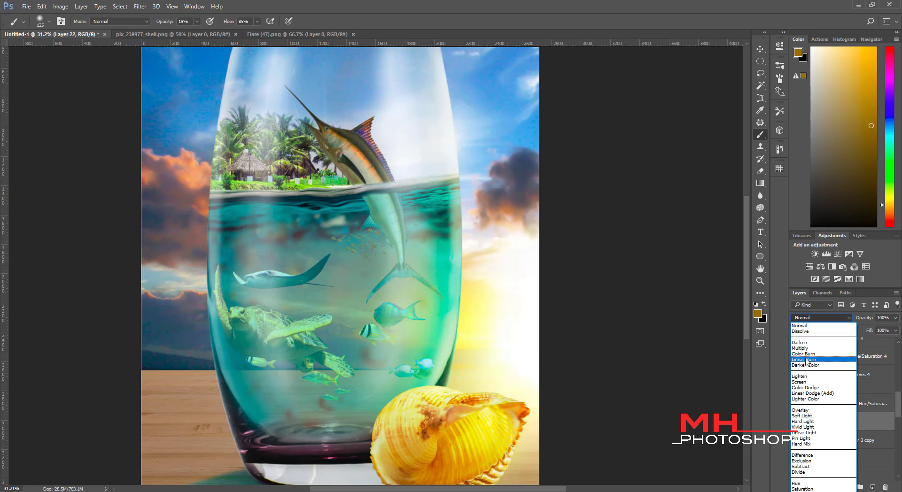
click(806, 388)
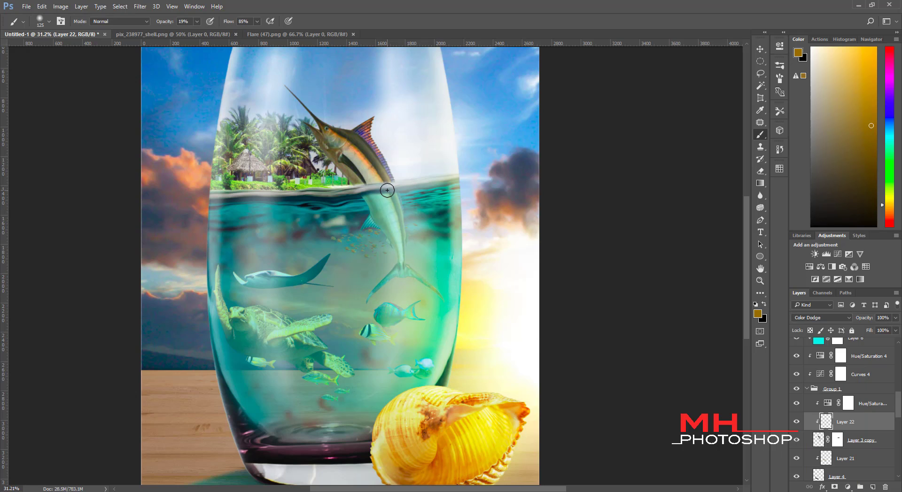
scroll(369, 388, down, 1)
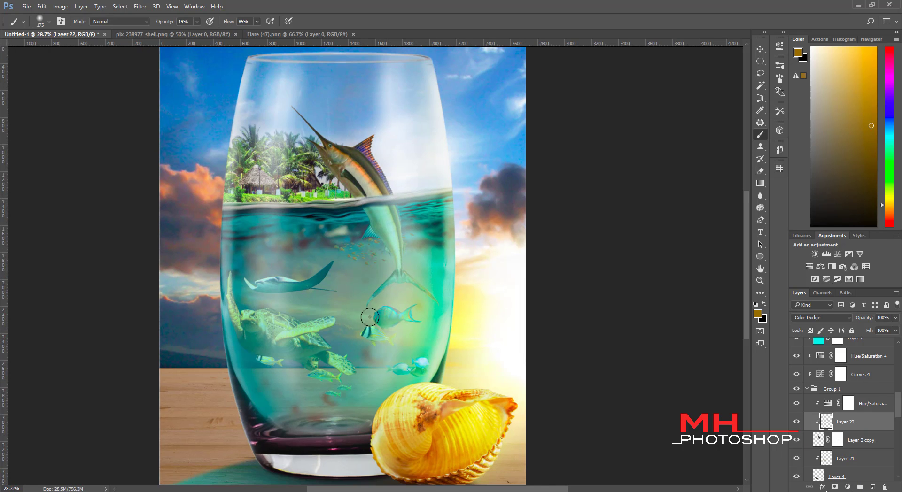
key(bracketright)
drag(900, 412, 900, 431)
- Clip Layer 23 to the layer below and set it to Color Dodge
right_click(838, 386)
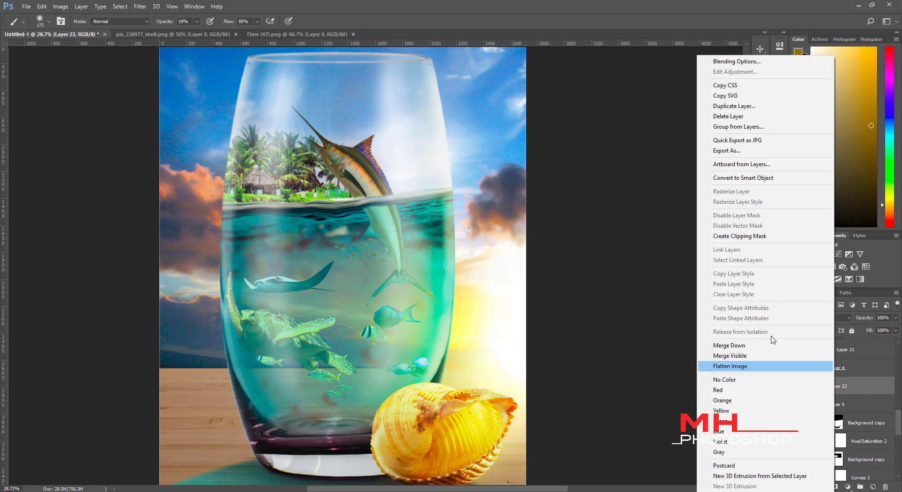
click(745, 236)
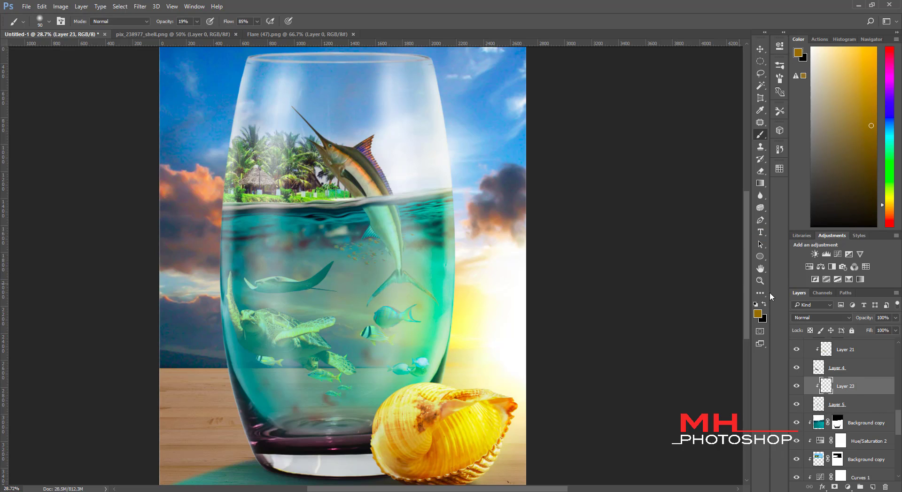
click(821, 317)
click(817, 389)
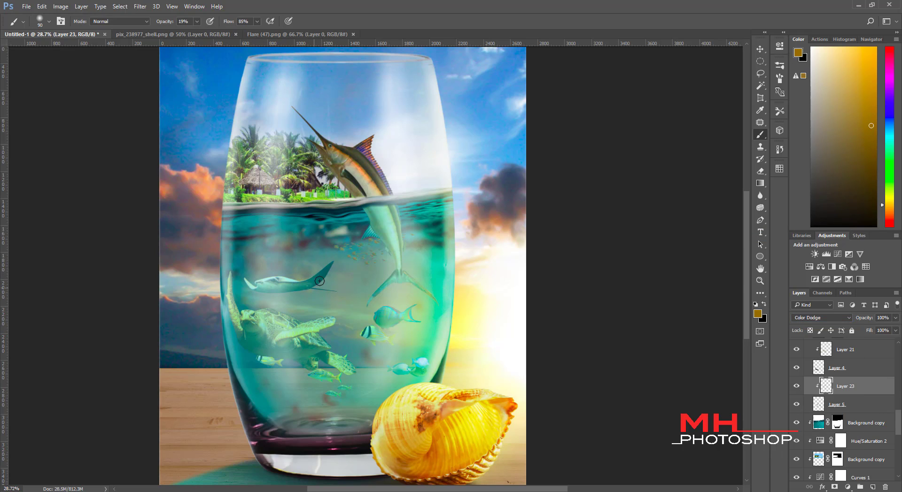
- Zoom out to the whole composite and open the Curves 4 adjustment's settings
drag(314, 358, 280, 349)
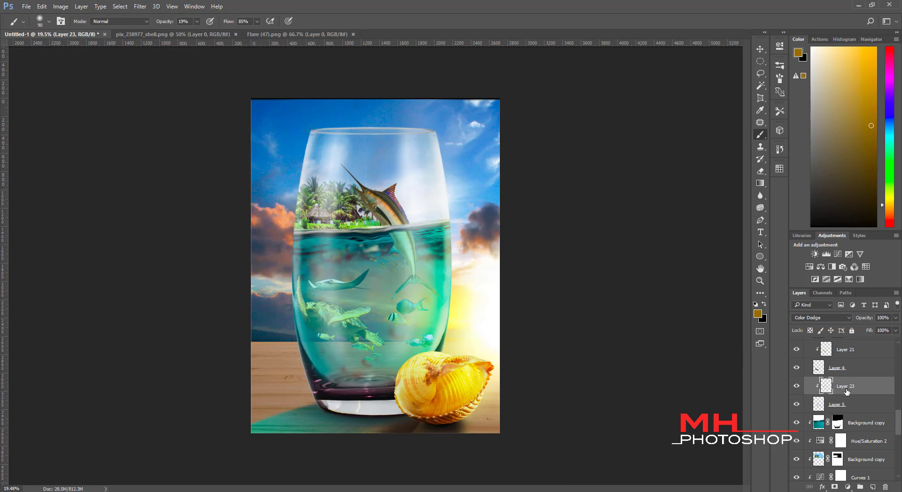
scroll(848, 376, up, 3)
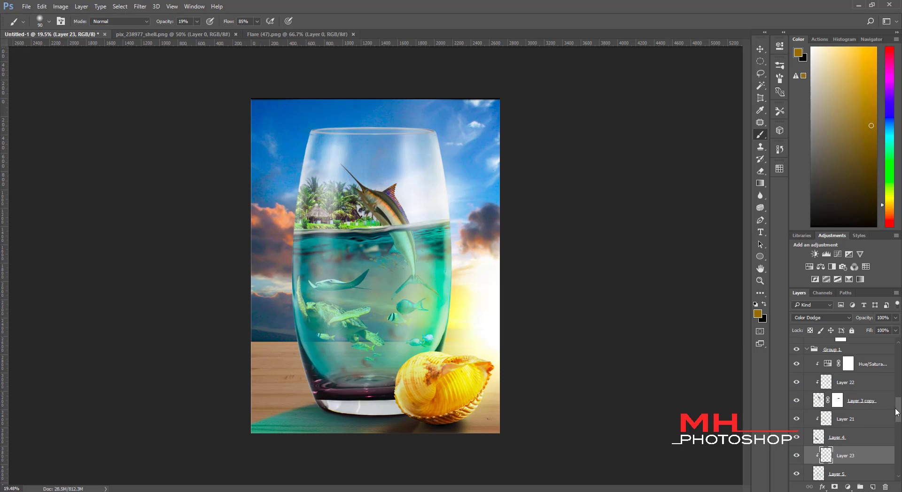
scroll(896, 412, up, 3)
double_click(820, 378)
- Bend the Curves 4 curve into a gentle S-shape for more contrast
mouse_move(705, 141)
mouse_down()
mouse_move(718, 130)
mouse_move(704, 145)
mouse_up()
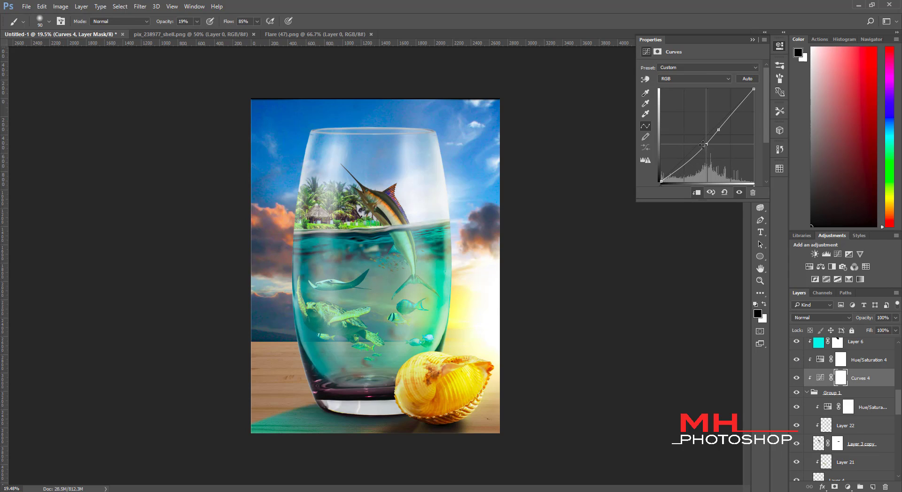
click(750, 40)
mouse_move(897, 402)
mouse_down()
mouse_move(896, 350)
mouse_move(897, 390)
mouse_up()
- Select the Background copy 3 mask and resize the brush for masking
click(829, 400)
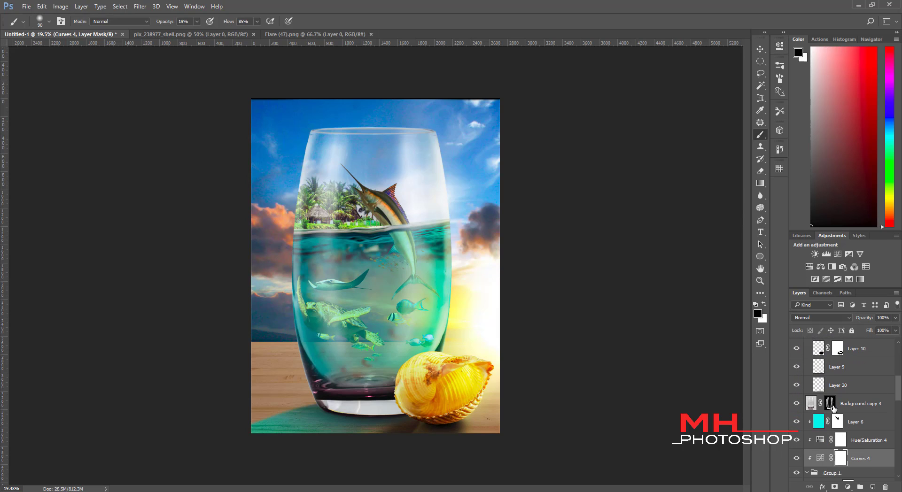
key(bracketright)
key(bracketright)
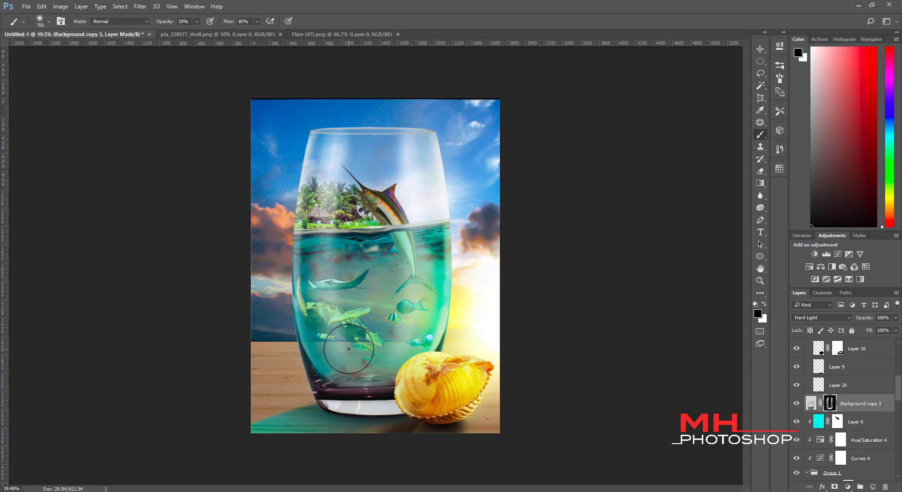
key(bracketright)
key(bracketright)
key(bracketright)
key(bracketright)
key(bracketright)
key(bracketright)
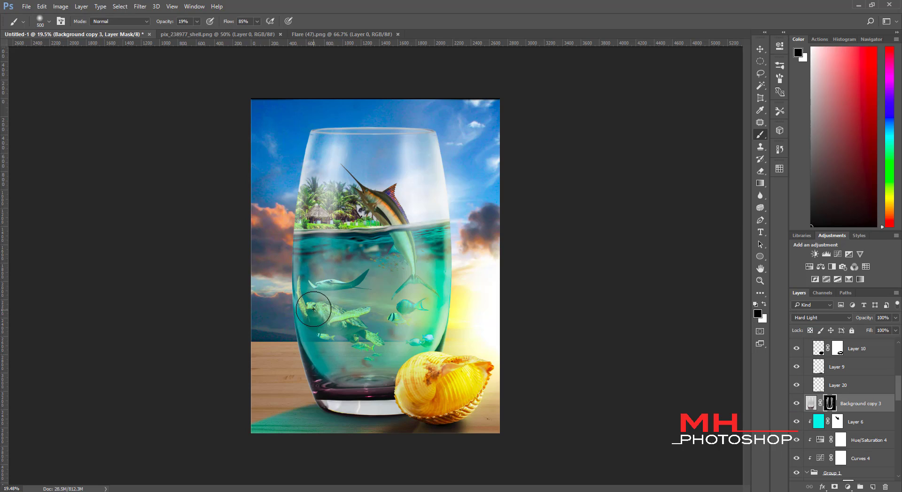
key(bracketleft)
key(bracketleft)
key(bracketleft)
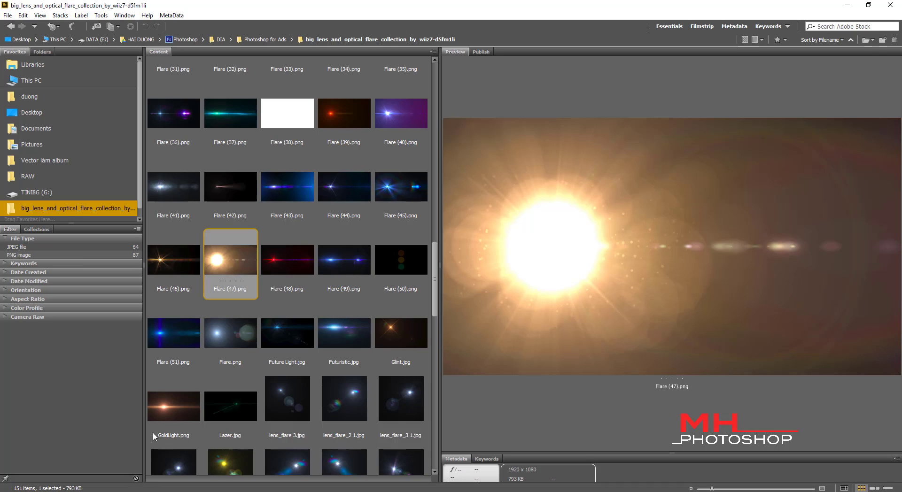
- Open lens_flare_4 3.jpg from Bridge and drag it into Untitled-1 as Layer 24
scroll(418, 233, down, 5)
click(222, 324)
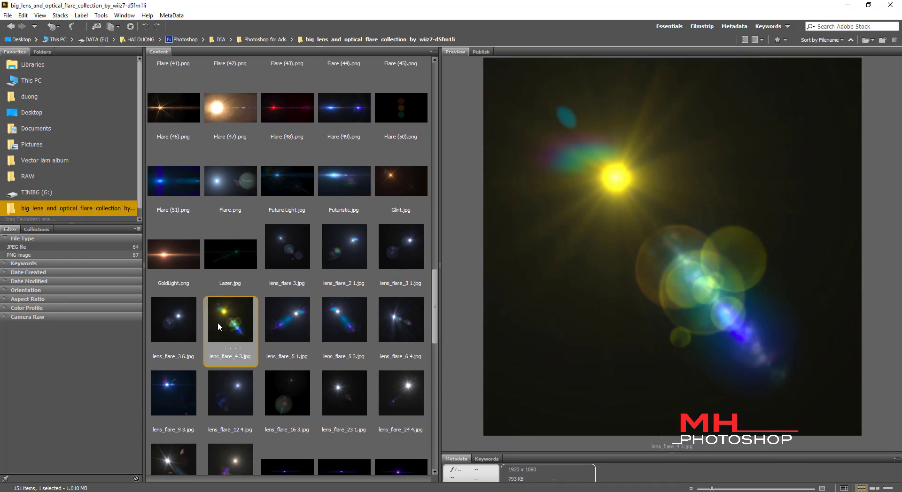
double_click(222, 325)
drag(815, 348, 318, 245)
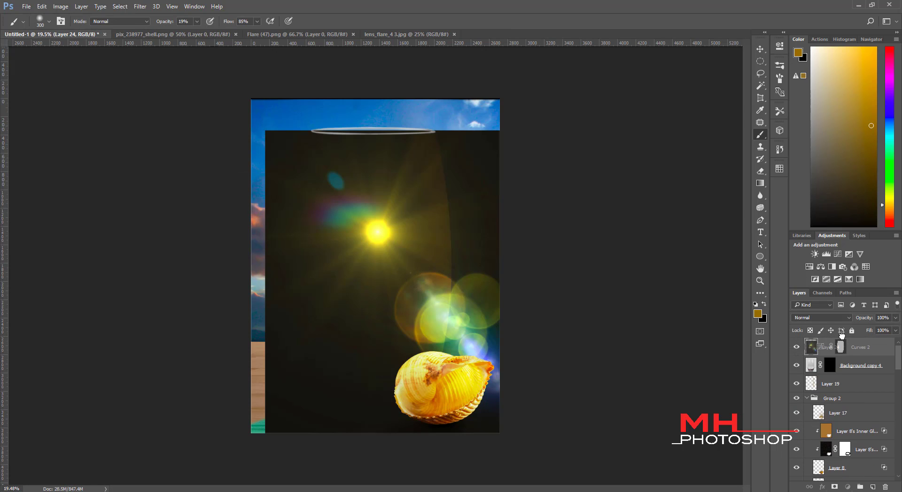
- Move the flare layer to the top, rotate it about 95 degrees, and set it to Screen
drag(839, 339, 827, 340)
key(ctrl+t)
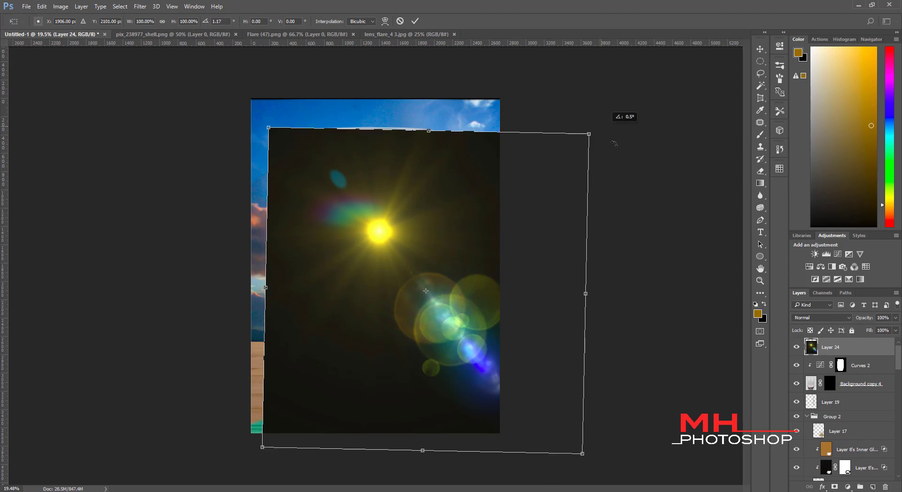
drag(615, 137, 539, 381)
mouse_move(440, 290)
mouse_down()
mouse_move(650, 328)
mouse_move(456, 306)
mouse_move(435, 313)
mouse_up()
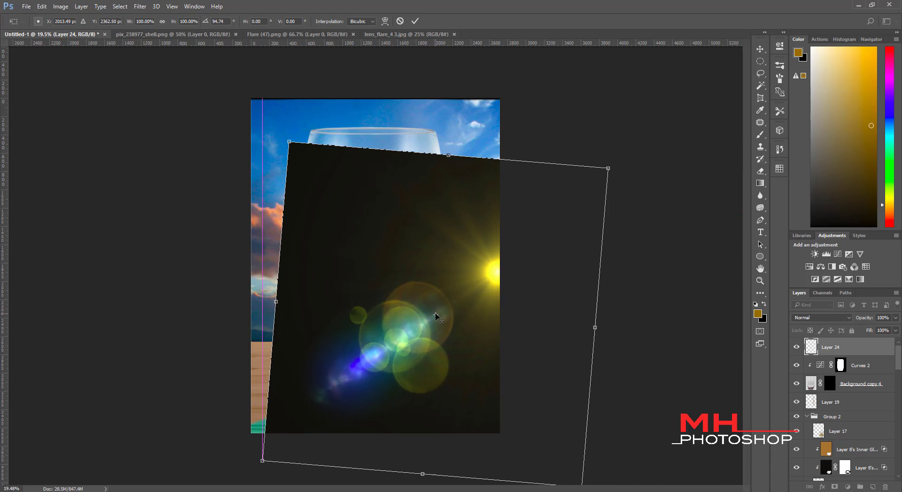
key(Return)
key(b)
click(822, 317)
click(808, 389)
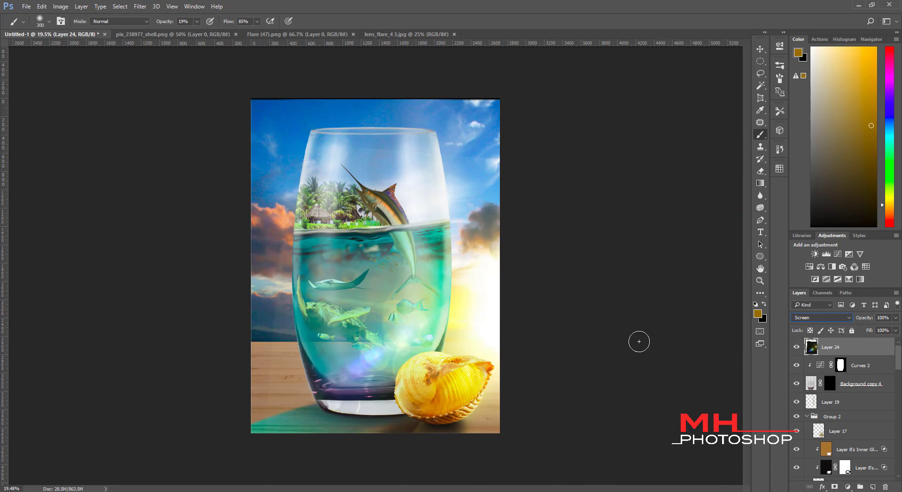
- Retilt the flare, enlarge it to about 119%, and position it over the glass
key(ctrl+t)
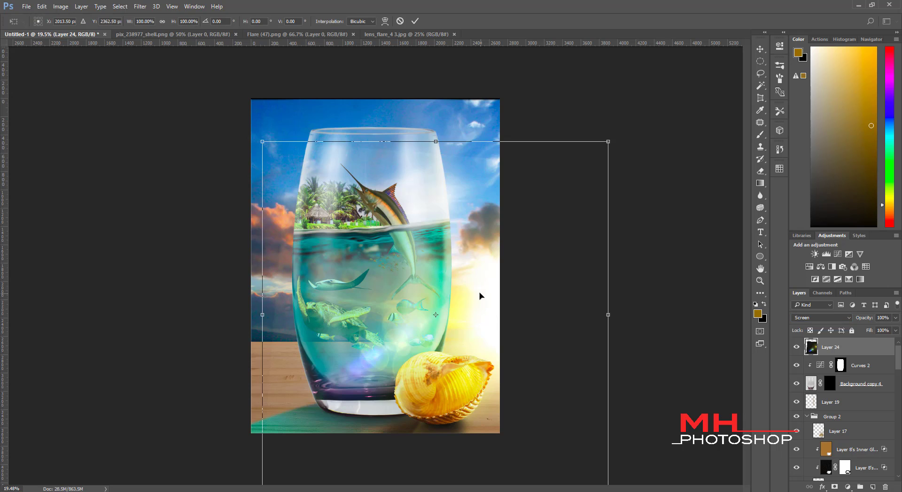
drag(633, 123, 622, 110)
drag(523, 212, 540, 201)
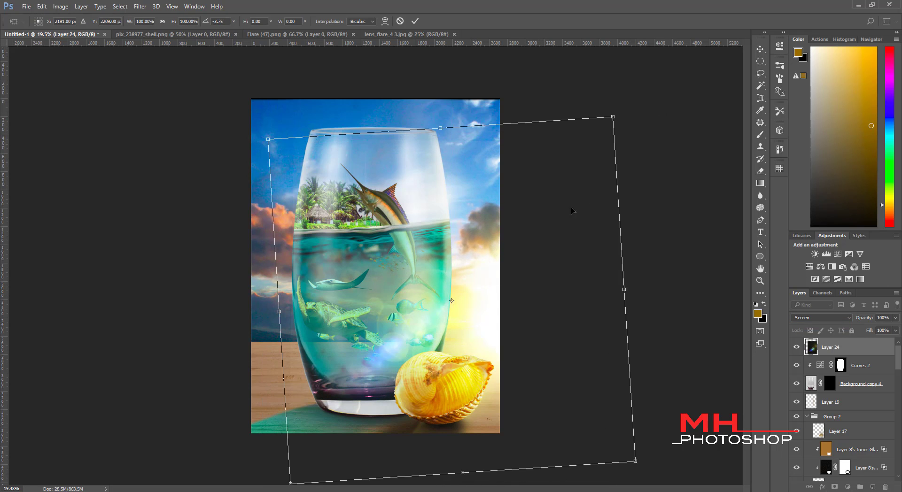
drag(266, 137, 287, 118)
drag(644, 117, 677, 110)
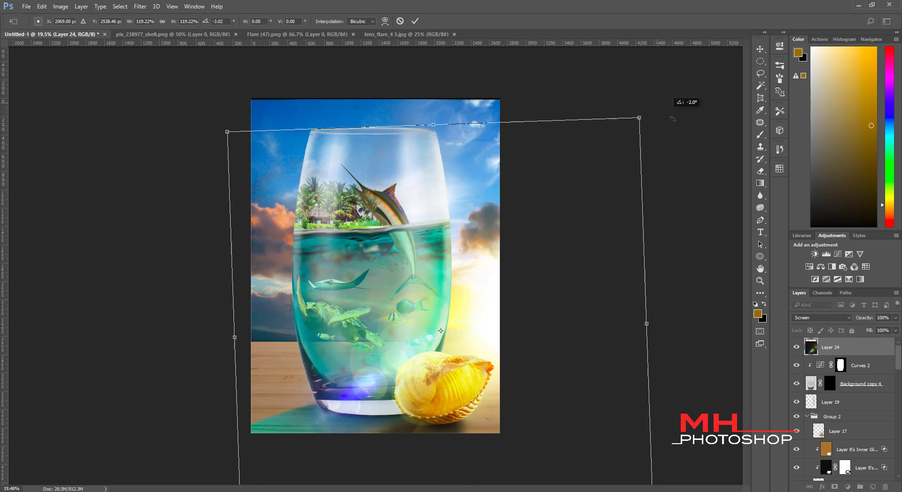
drag(493, 188, 512, 218)
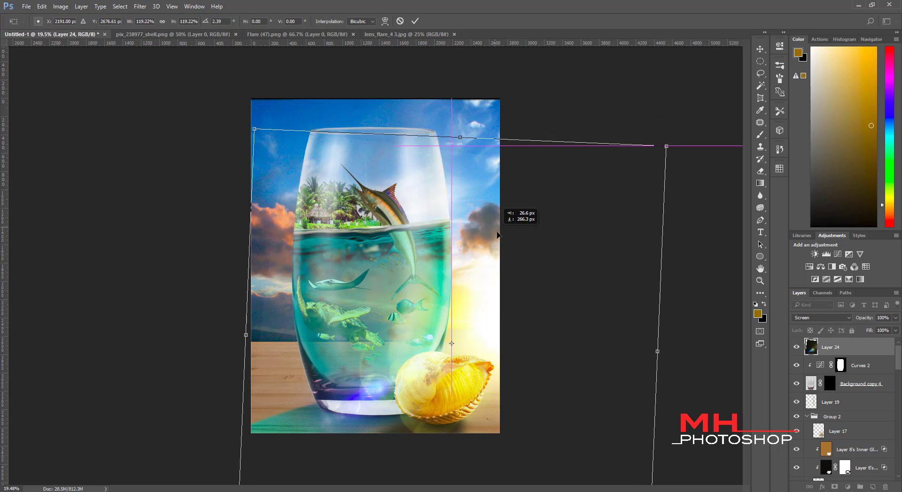
mouse_move(499, 178)
mouse_down()
mouse_move(514, 201)
mouse_move(518, 194)
mouse_up()
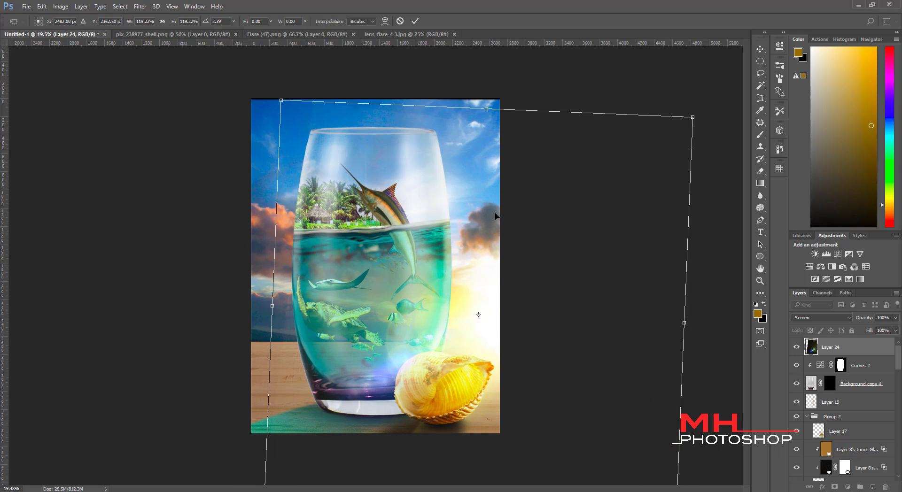
key(Return)
- Lower the flare's opacity to 50% and move it lower-left over the glass
key(b)
click(843, 318)
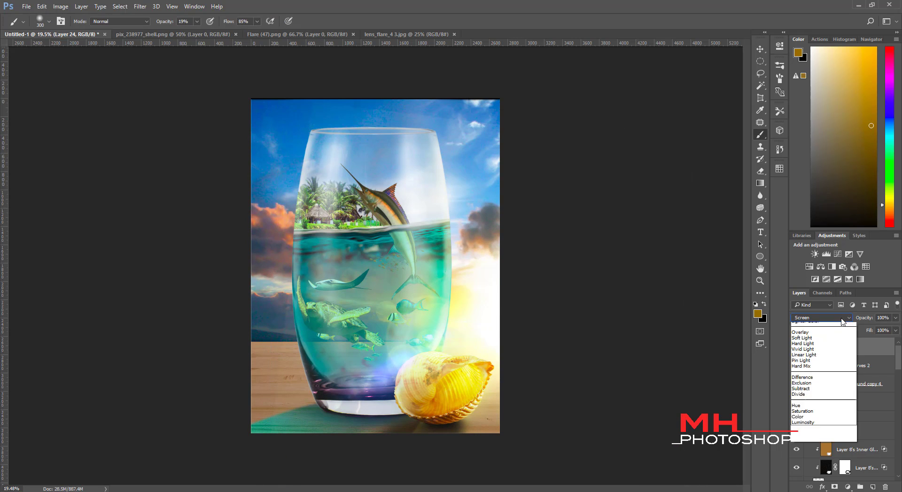
click(895, 318)
drag(896, 318, 871, 327)
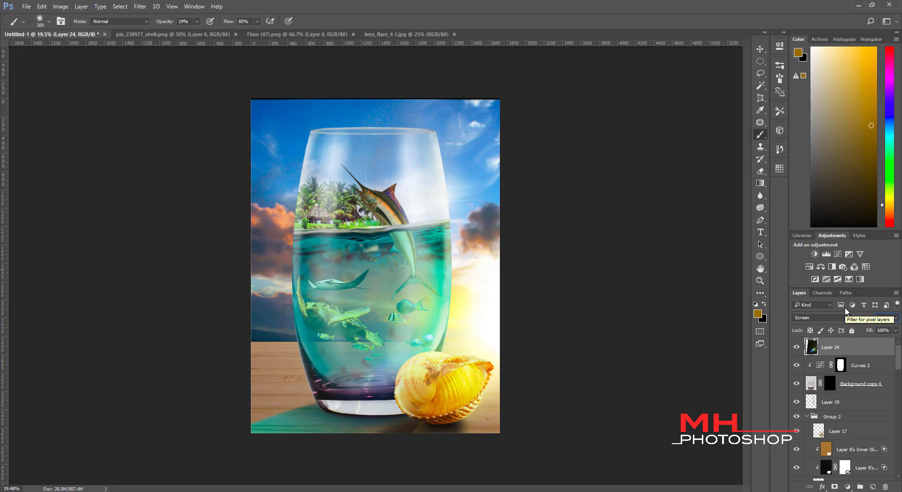
key(v)
drag(469, 332, 427, 377)
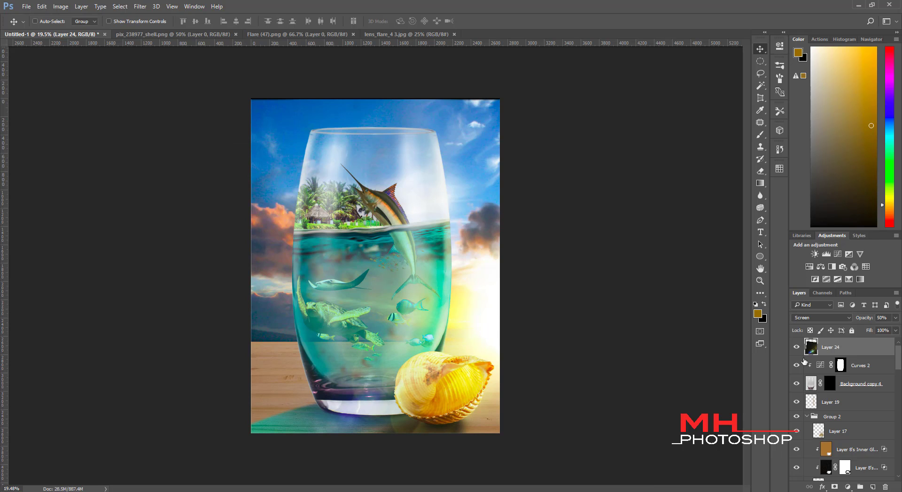
scroll(869, 376, down, 3)
scroll(860, 371, down, 3)
scroll(855, 364, up, 6)
- Stamp visible layers into Layer 25, convert it to a smart object, then delete it
key(ctrl+shift+alt+e)
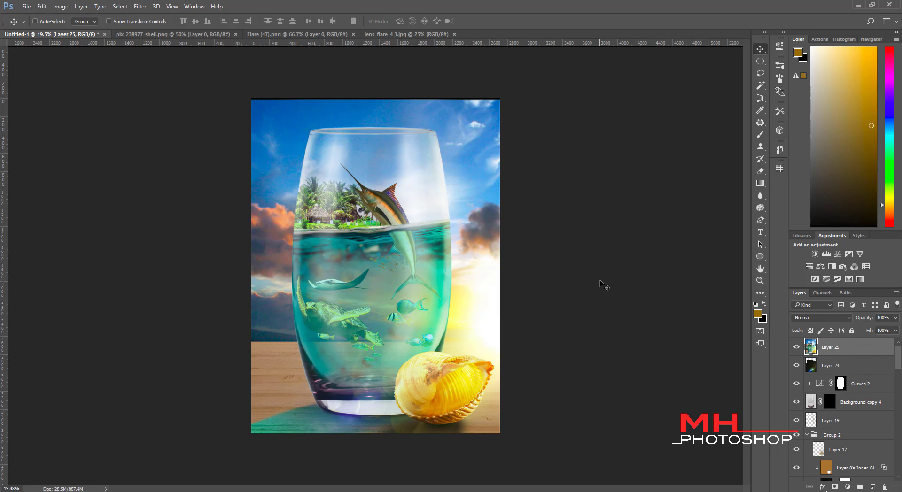
right_click(829, 346)
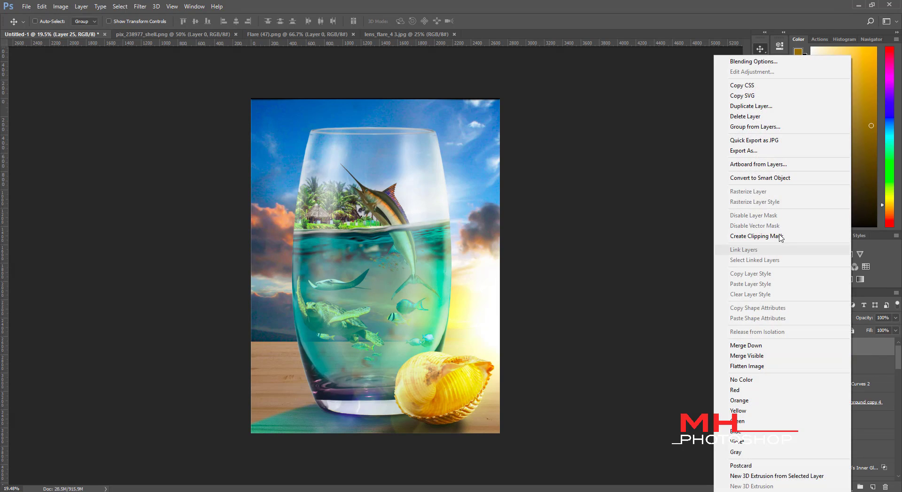
click(780, 178)
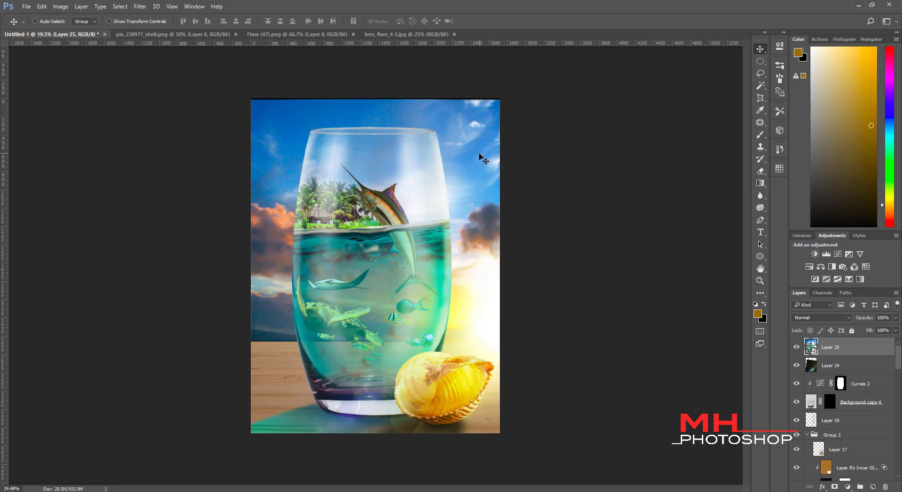
key(Delete)
- Add a Hue/Saturation adjustment clipped to Background copy and test the water's hue toward green and back
scroll(890, 366, down, 3)
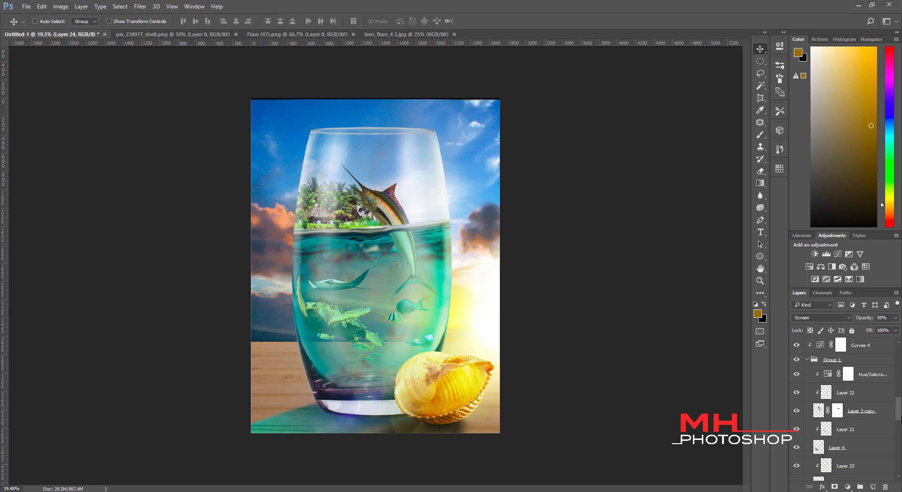
scroll(890, 365, down, 3)
click(865, 412)
click(809, 267)
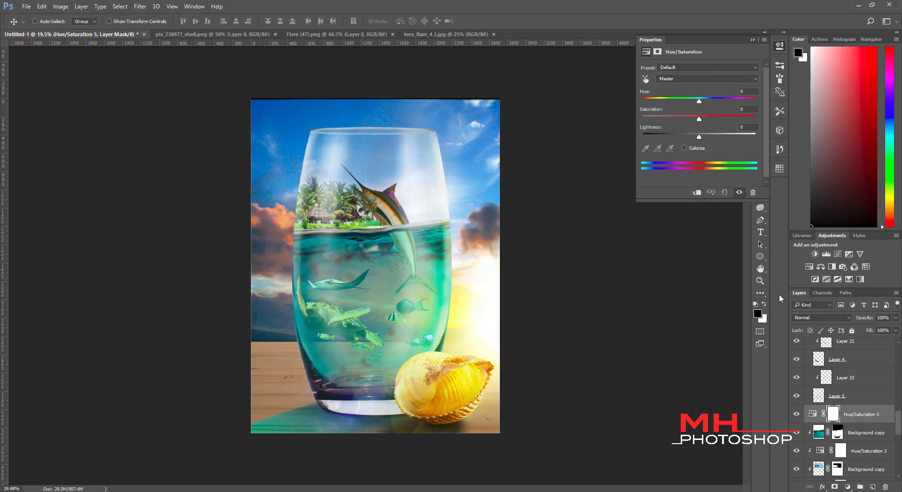
click(696, 192)
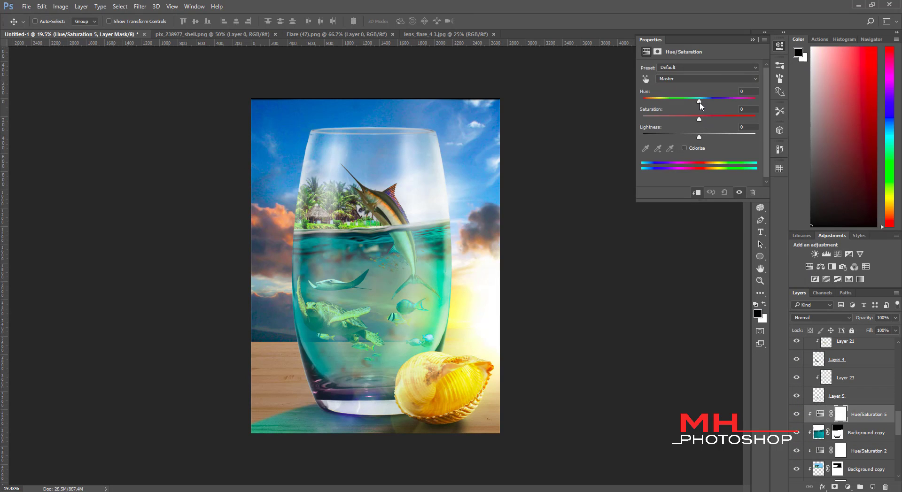
drag(699, 103, 687, 109)
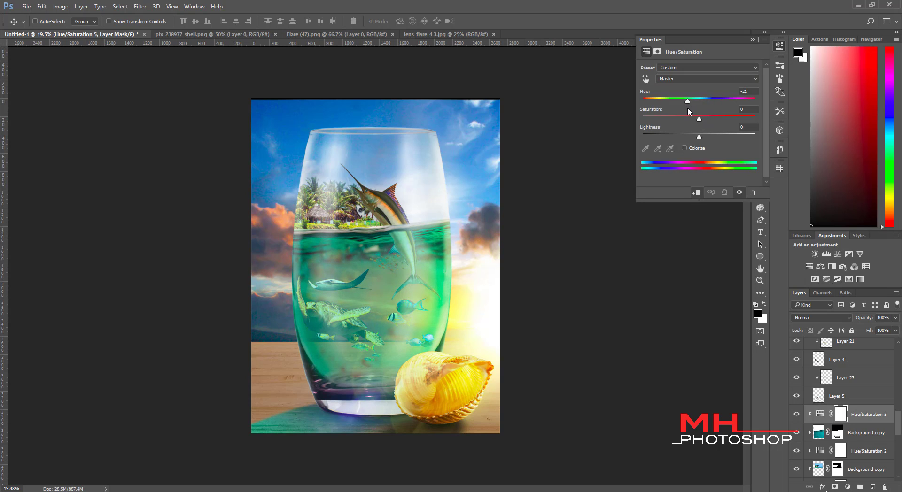
drag(691, 109, 707, 117)
click(752, 40)
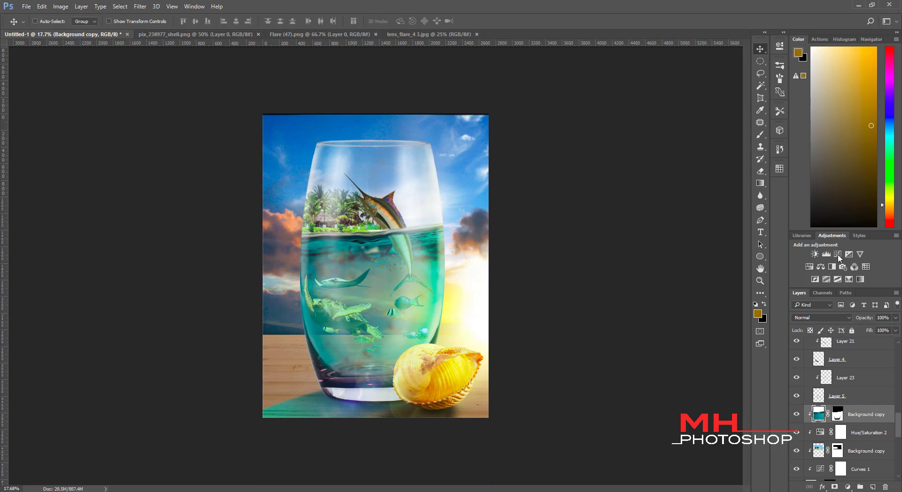
- Add Curves 5 clipped to Background copy, pulling its midtone point down to darken
click(837, 254)
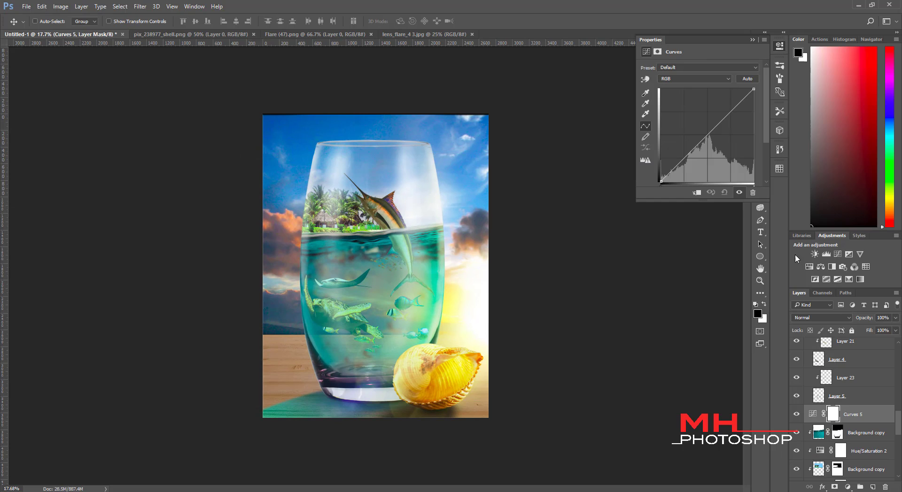
click(698, 194)
mouse_move(707, 135)
mouse_down()
mouse_move(715, 143)
mouse_move(719, 128)
mouse_up()
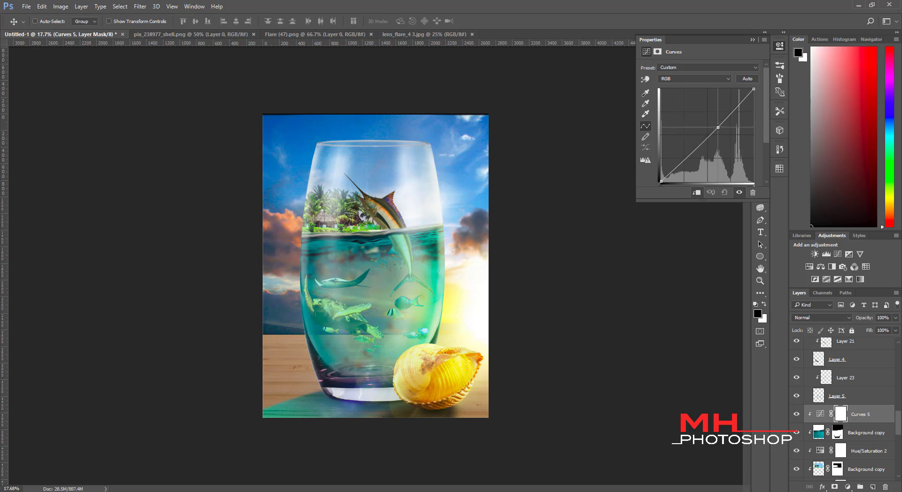
click(752, 40)
scroll(444, 309, up, 1)
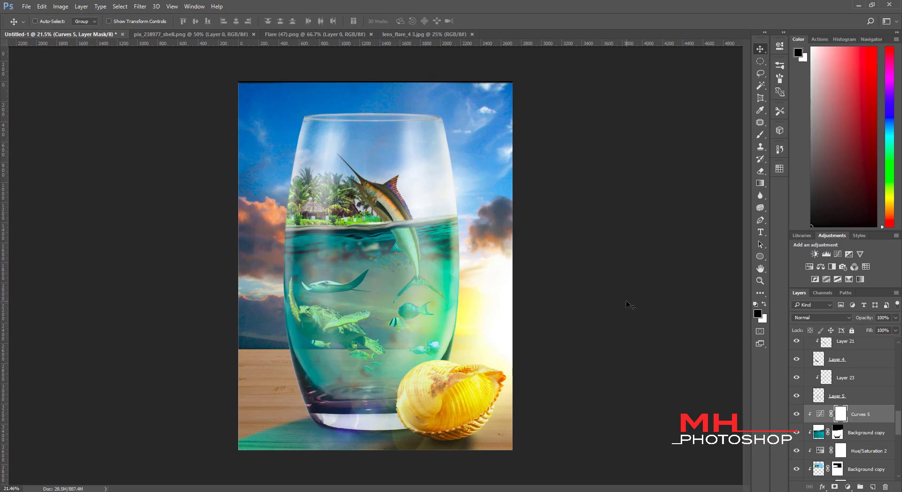
drag(897, 418, 897, 343)
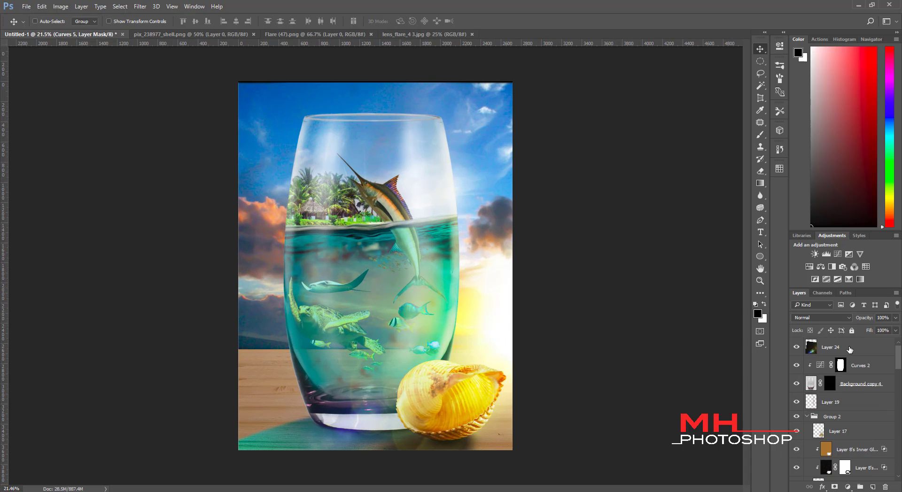
click(849, 346)
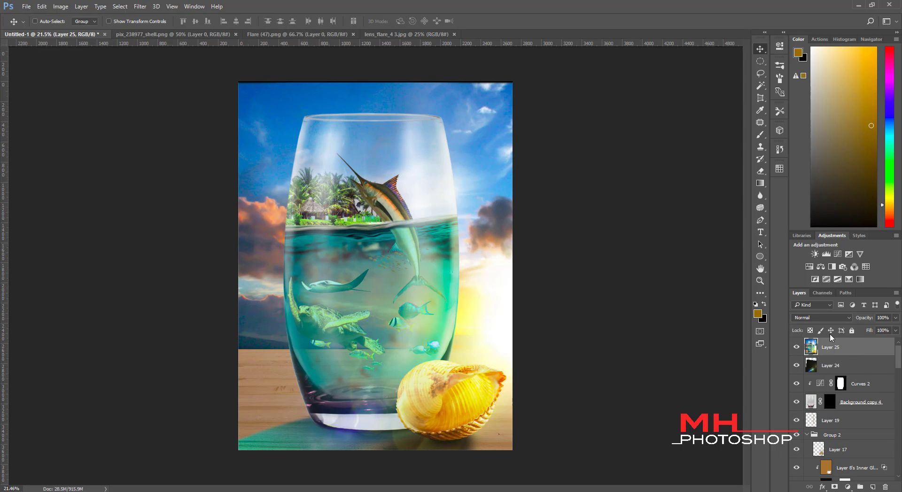
- Stamp visible layers into Layer 25, then in Camera Raw add clarity, vibrance +25, saturation +8 and contrast
right_click(849, 346)
key(ctrl+shift+alt+e)
click(141, 7)
click(164, 61)
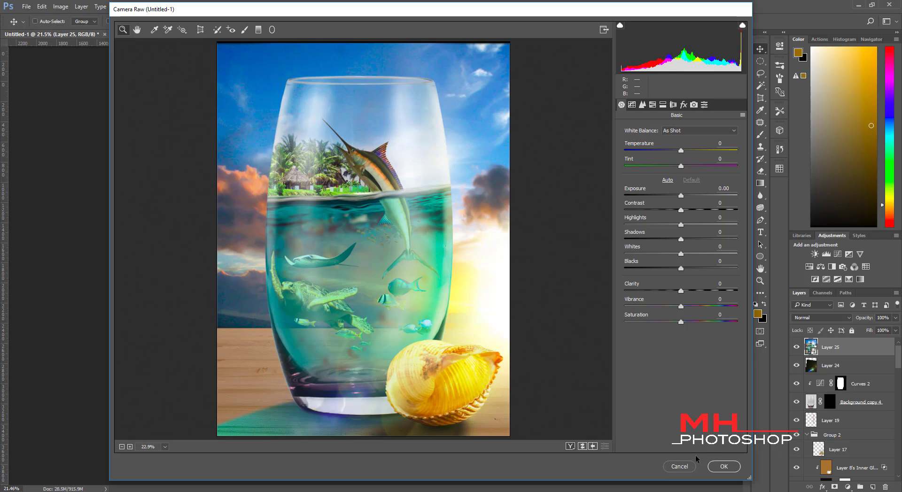
drag(680, 292, 687, 293)
mouse_move(681, 306)
mouse_down()
mouse_move(689, 307)
mouse_move(687, 321)
mouse_up()
key(shift+Tab)
key(Up)
key(Up)
key(Up)
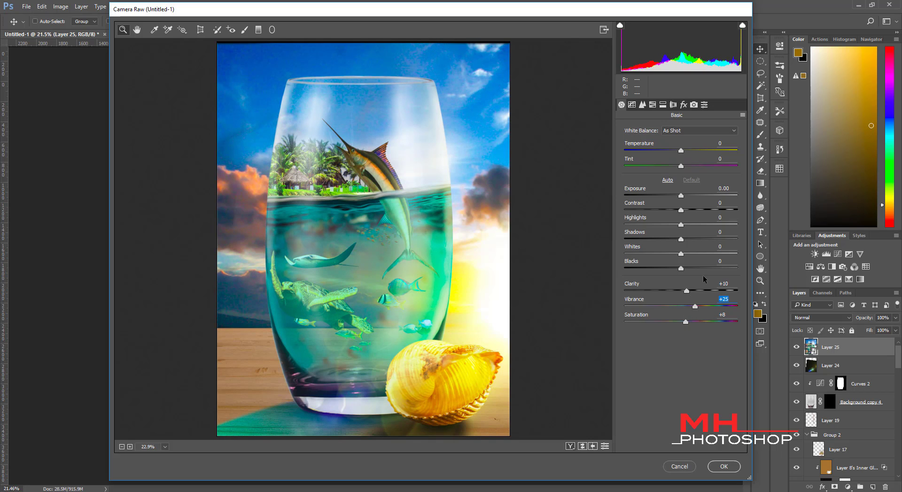
mouse_move(681, 210)
mouse_down()
mouse_move(690, 211)
mouse_move(675, 240)
mouse_move(691, 240)
mouse_move(672, 254)
mouse_move(675, 268)
mouse_up()
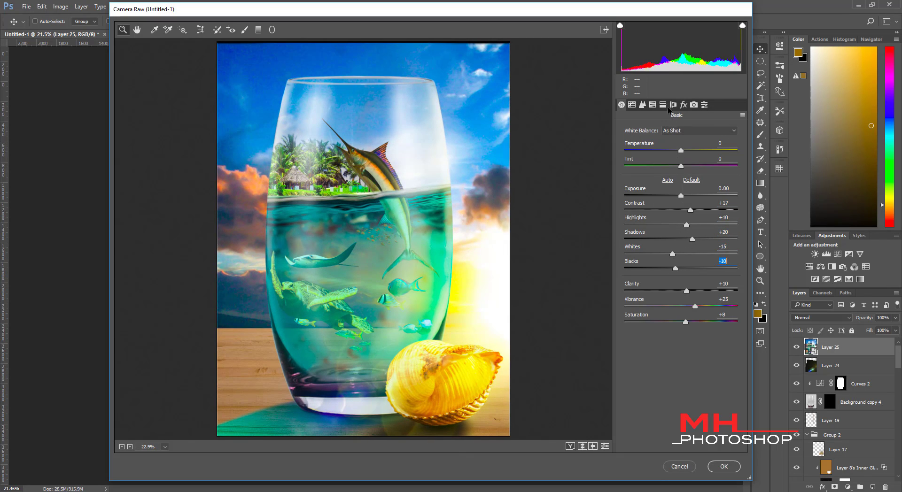
- Add dehaze and a post-crop vignette, lower tone-curve highlights to −27, and apply the filter
click(684, 104)
drag(683, 146, 690, 145)
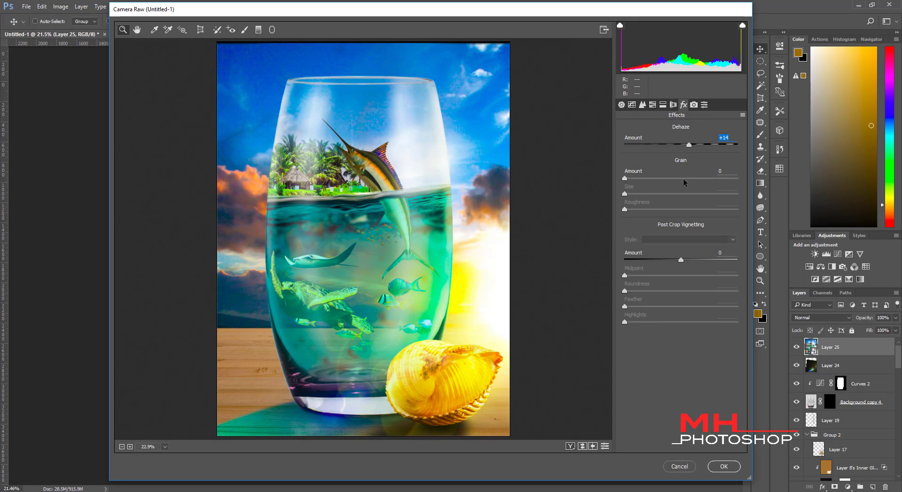
drag(680, 260, 678, 260)
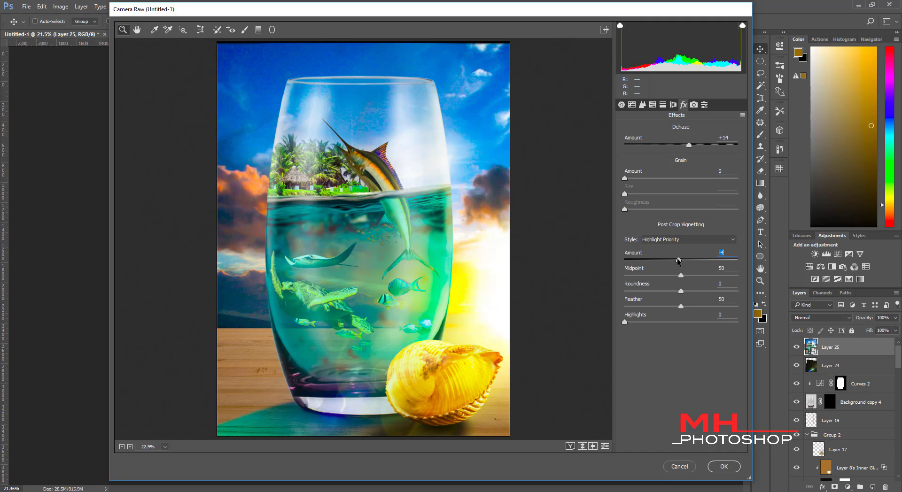
mouse_move(677, 260)
mouse_down()
mouse_move(706, 260)
mouse_move(677, 260)
mouse_up()
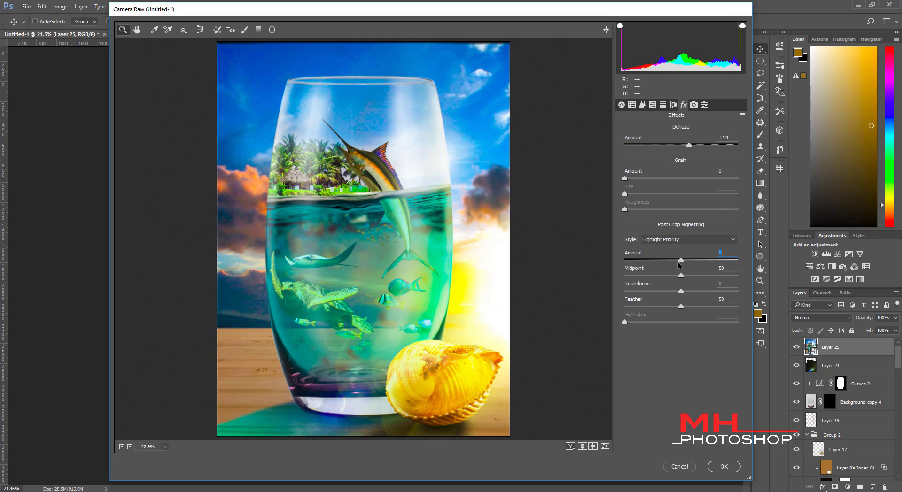
click(632, 104)
mouse_move(680, 276)
mouse_down()
mouse_move(666, 277)
mouse_move(694, 292)
mouse_move(674, 306)
mouse_move(697, 321)
mouse_move(684, 320)
mouse_up()
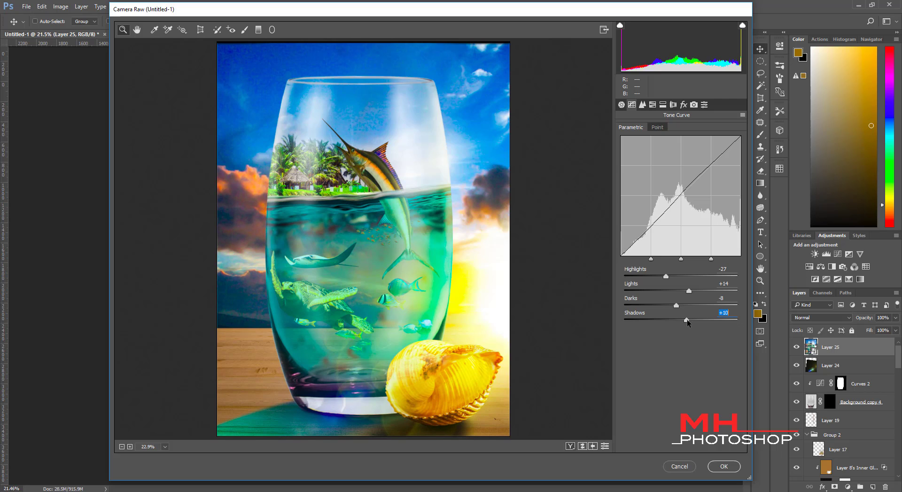
click(653, 105)
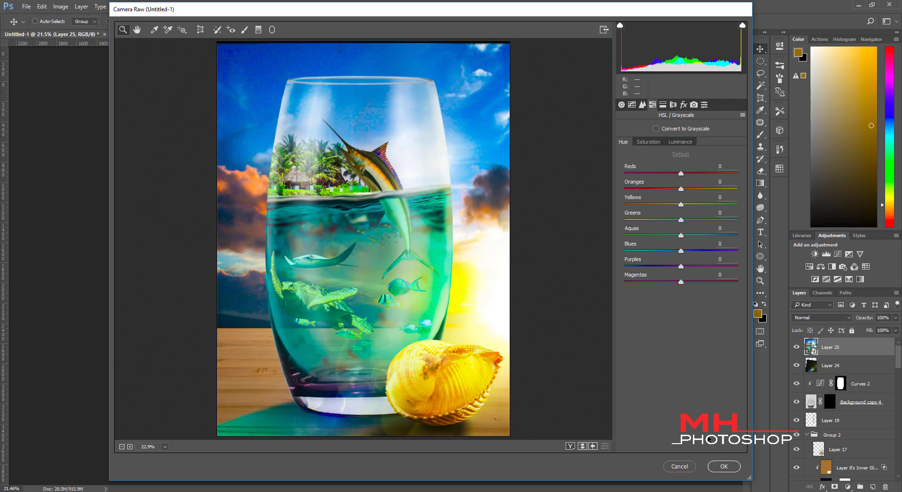
click(723, 466)
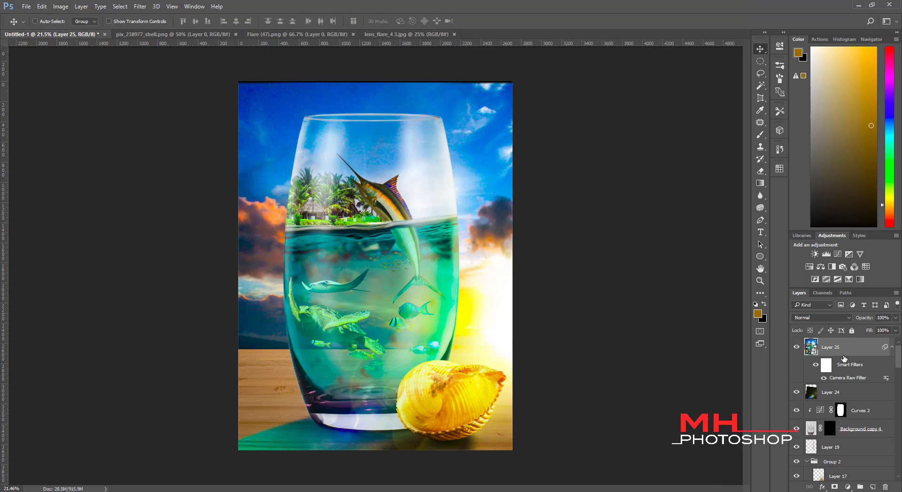
- Crop the composite's top edge with unlocked proportions, to about 3605 px tall
right_click(762, 100)
click(792, 98)
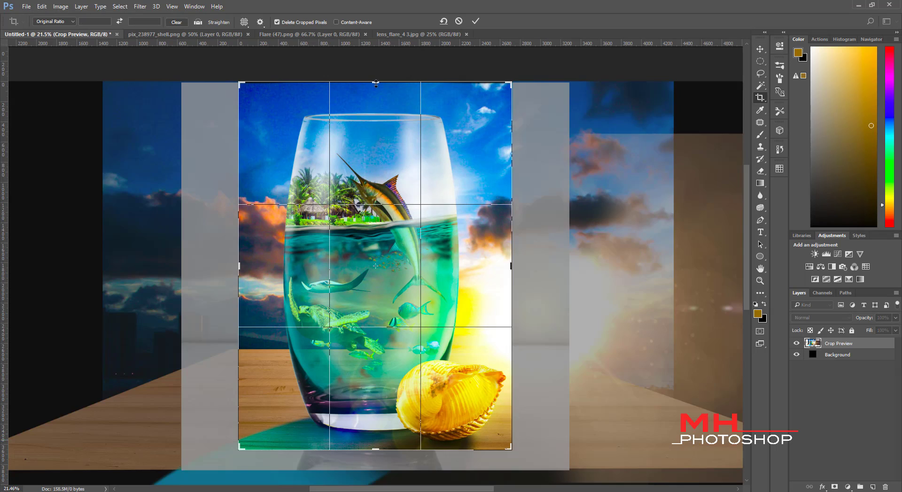
mouse_move(376, 83)
mouse_down()
mouse_move(384, 80)
mouse_move(376, 82)
mouse_up()
click(65, 21)
click(476, 21)
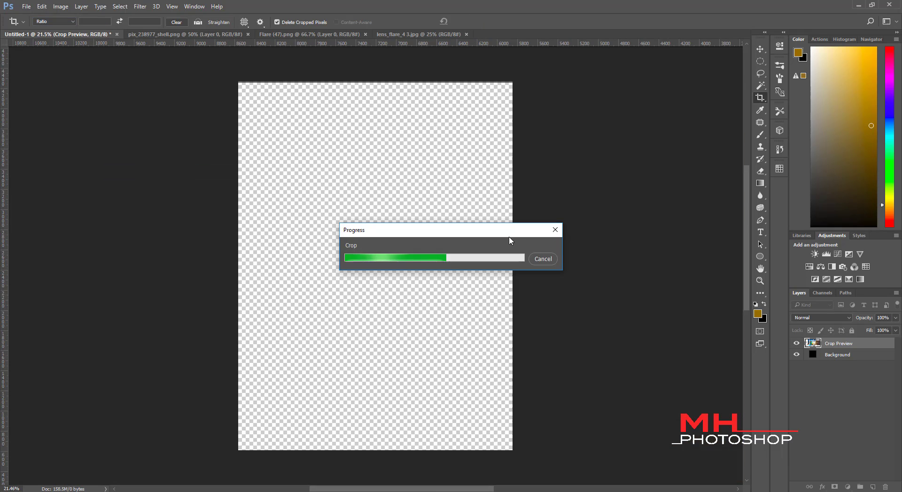